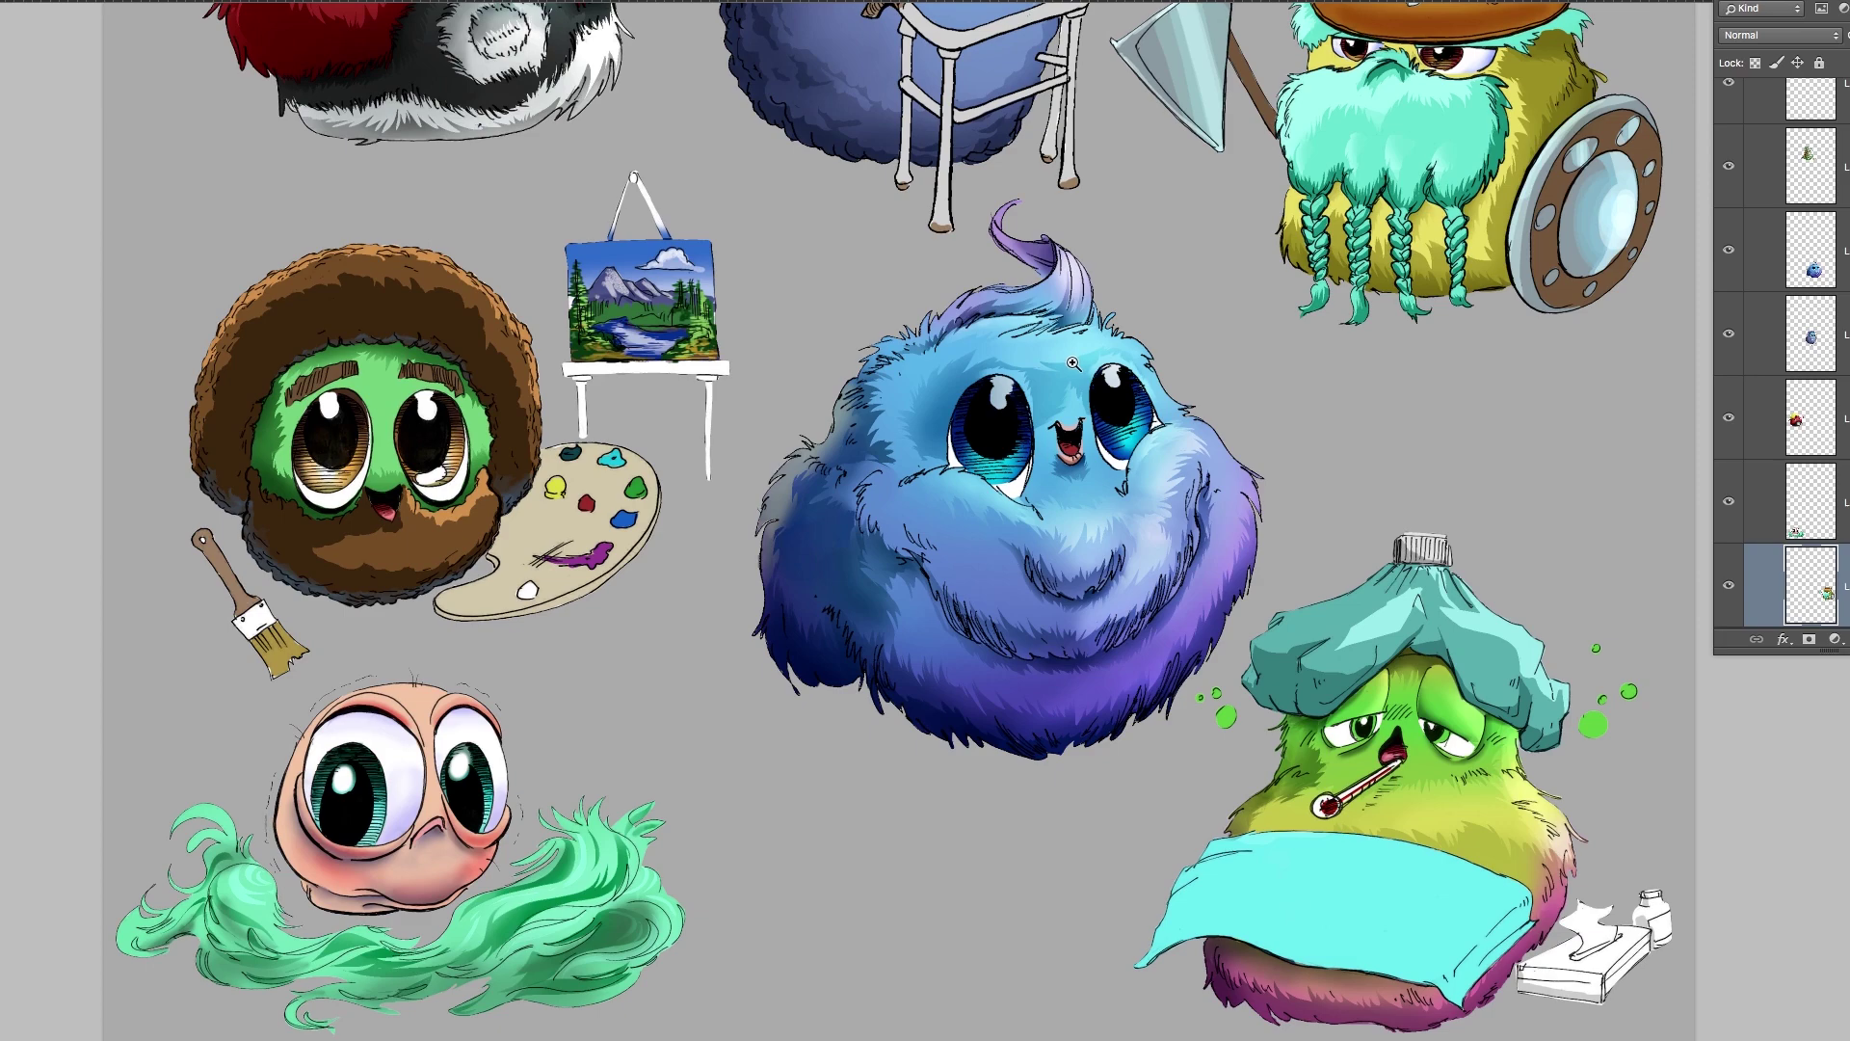
Look over the finished coloured monster illustrations on the character sheet.
{"action": "scroll", "coordinate": [1066, 369], "scroll_direction": "up", "scroll_amount": 2}
{"action": "scroll", "coordinate": [1066, 369], "scroll_direction": "up", "scroll_amount": 12}
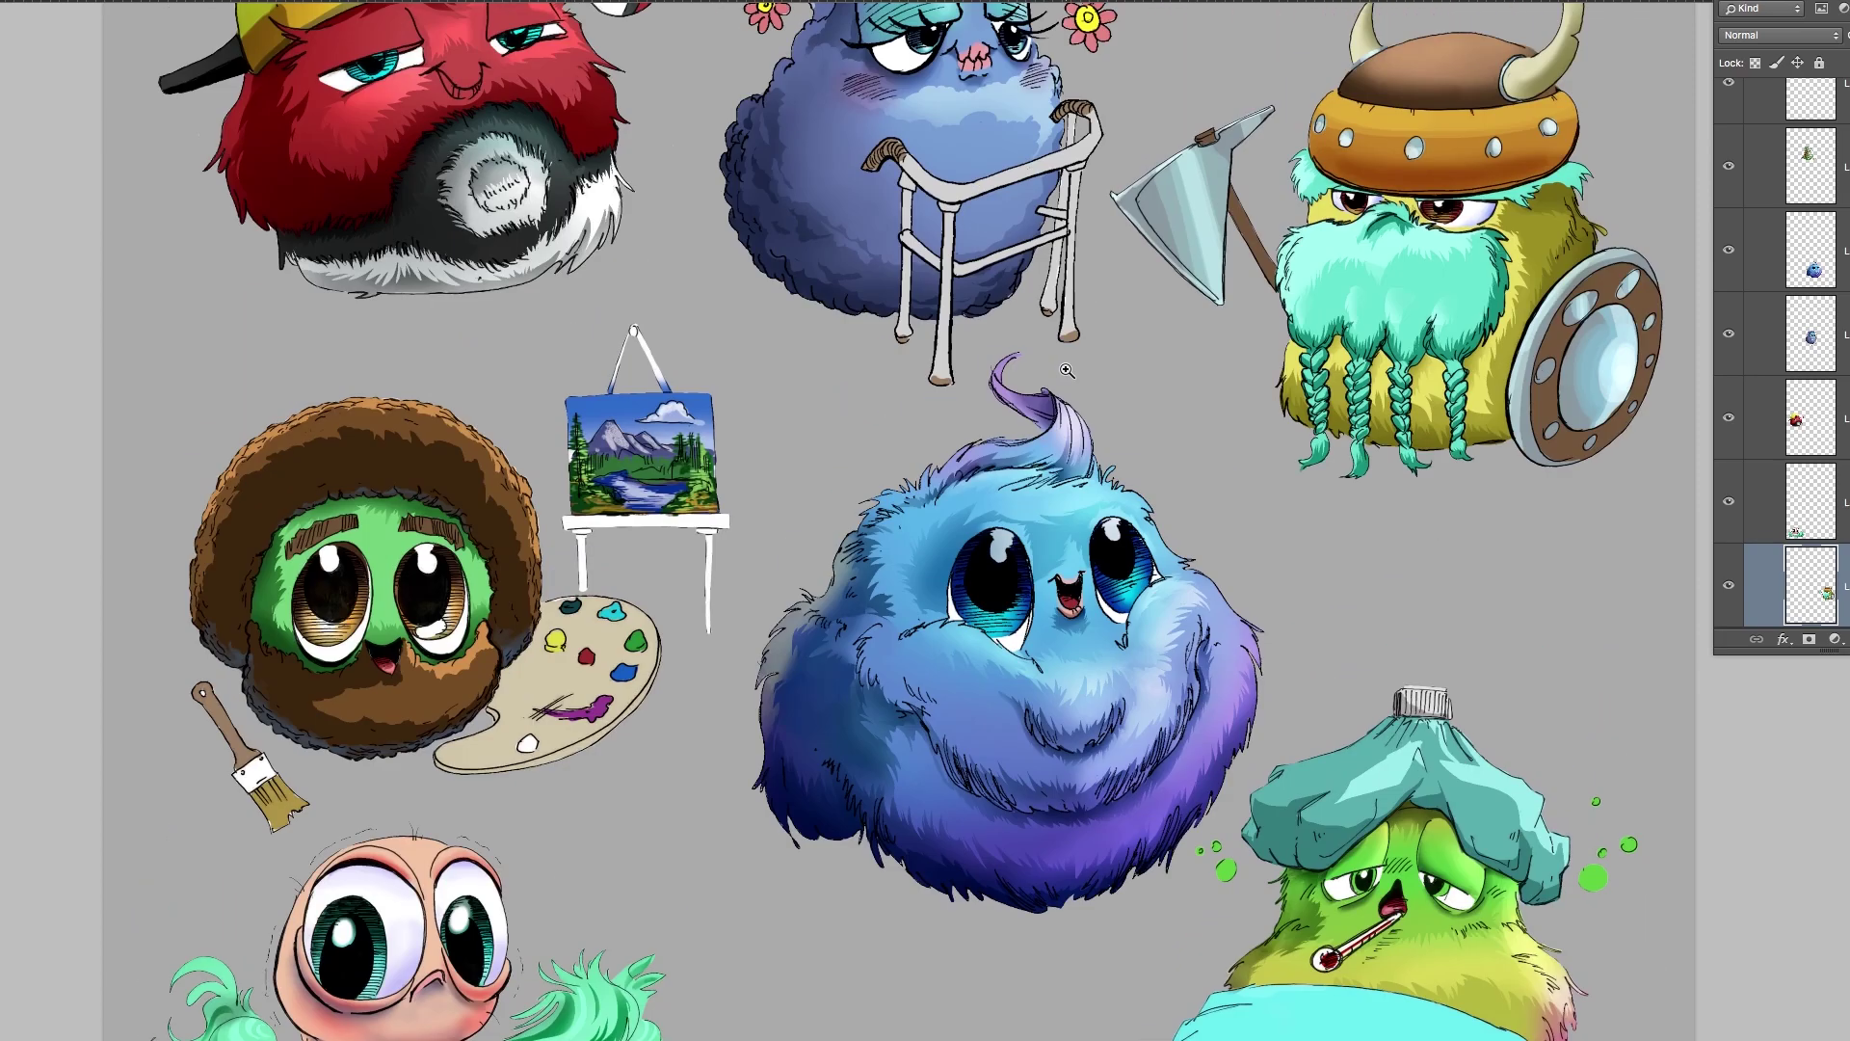
{"action": "scroll", "coordinate": [1064, 372], "scroll_direction": "up", "scroll_amount": 13}
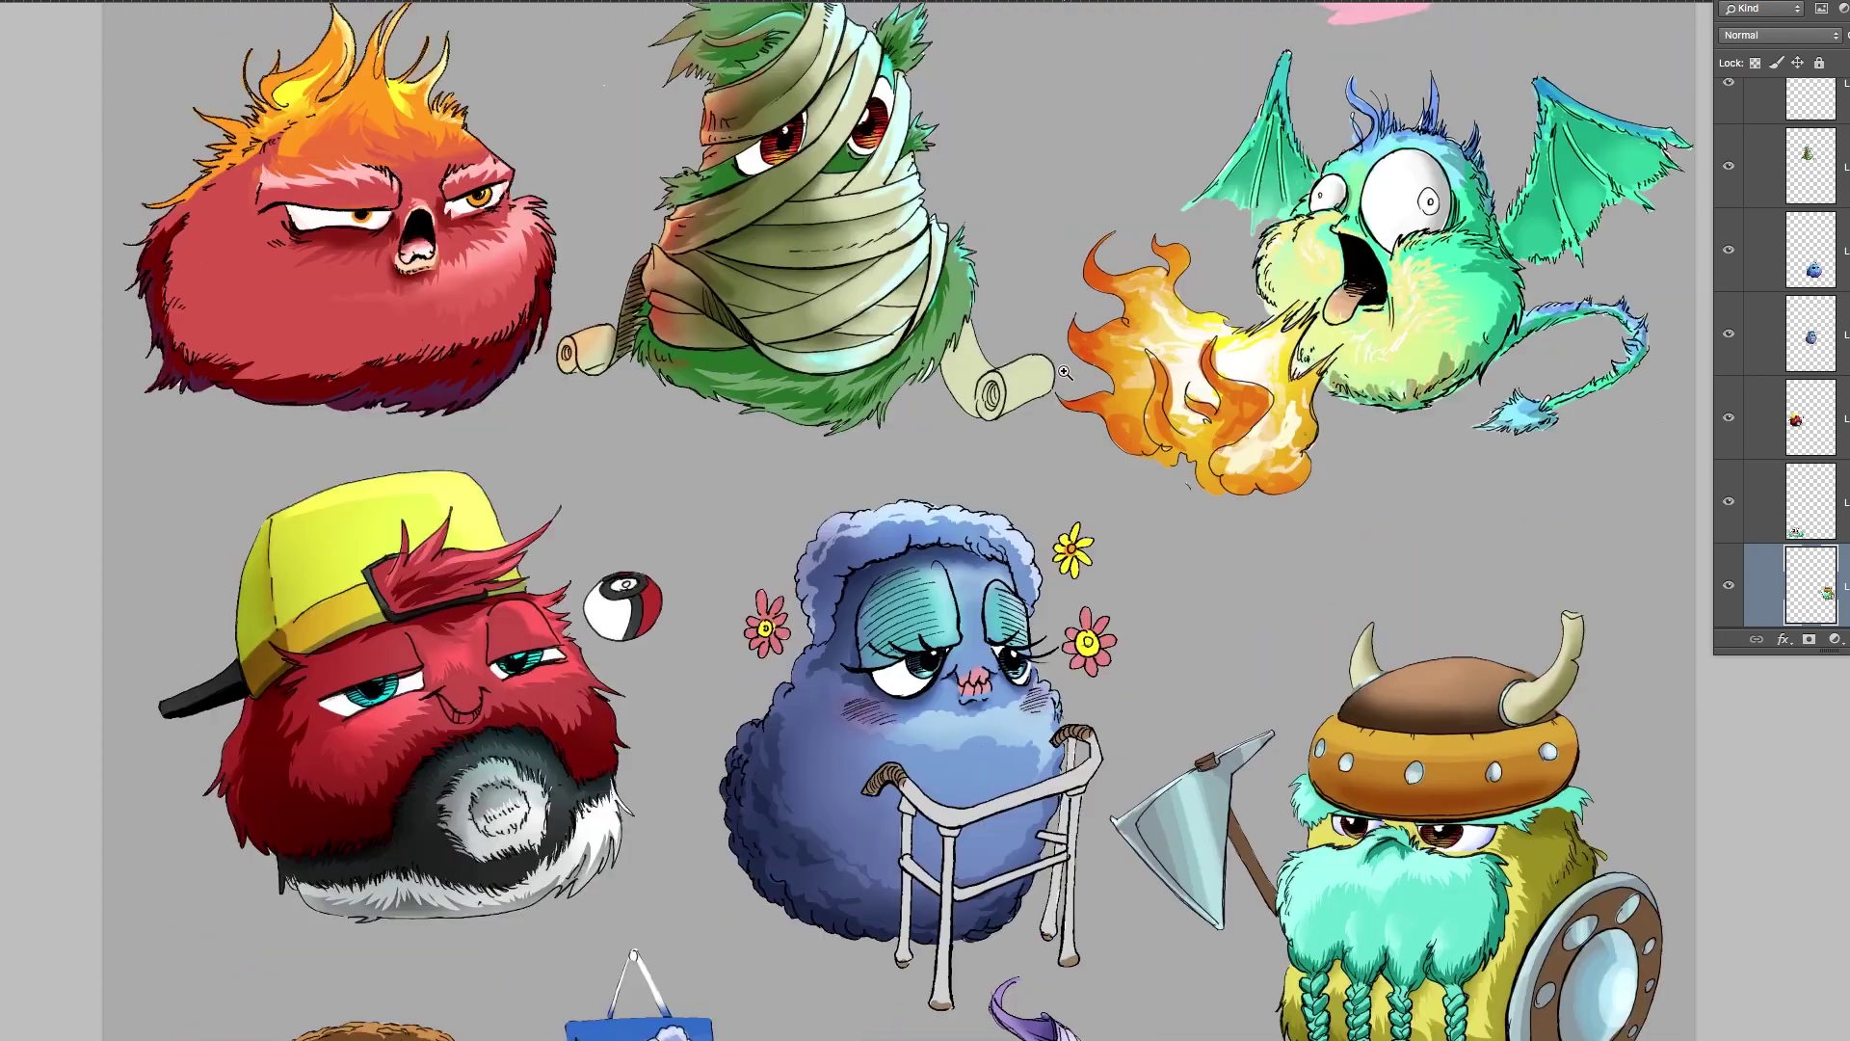
{"action": "scroll", "coordinate": [1064, 373], "scroll_direction": "up", "scroll_amount": 2}
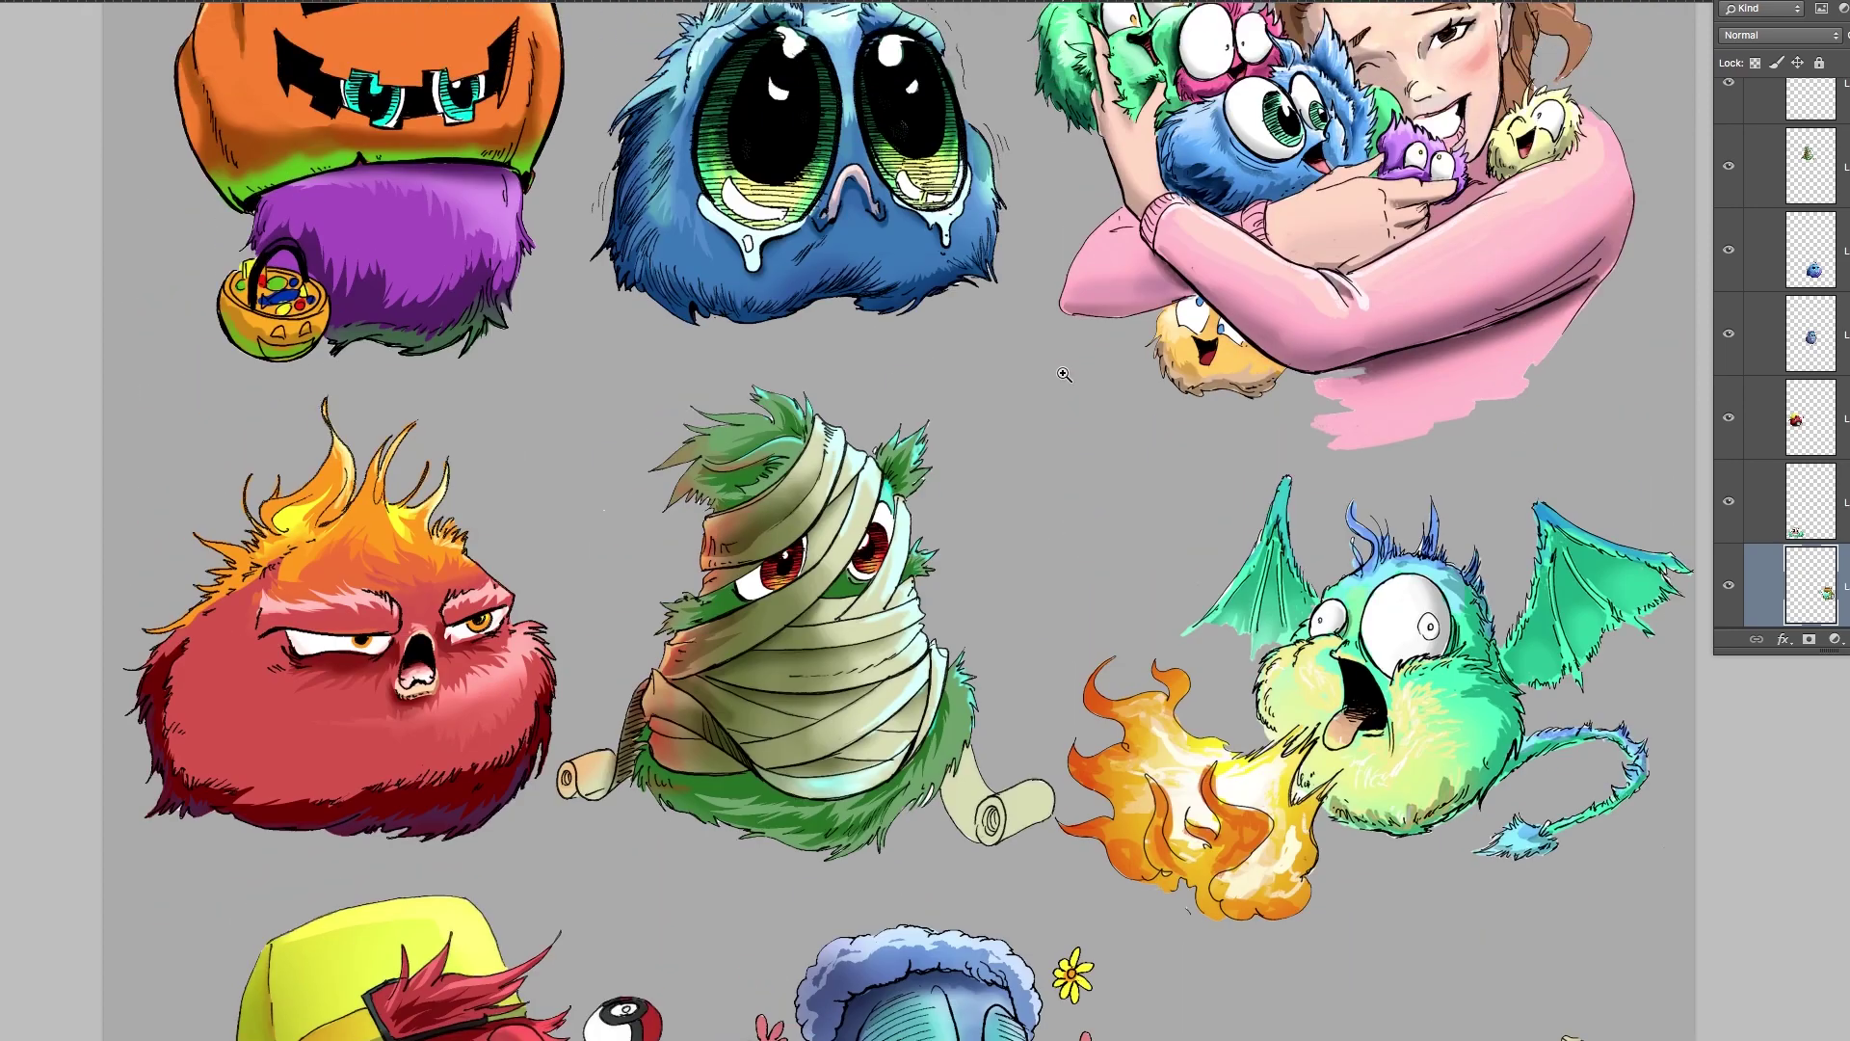
{"action": "scroll", "coordinate": [1064, 374], "scroll_direction": "up", "scroll_amount": 5}
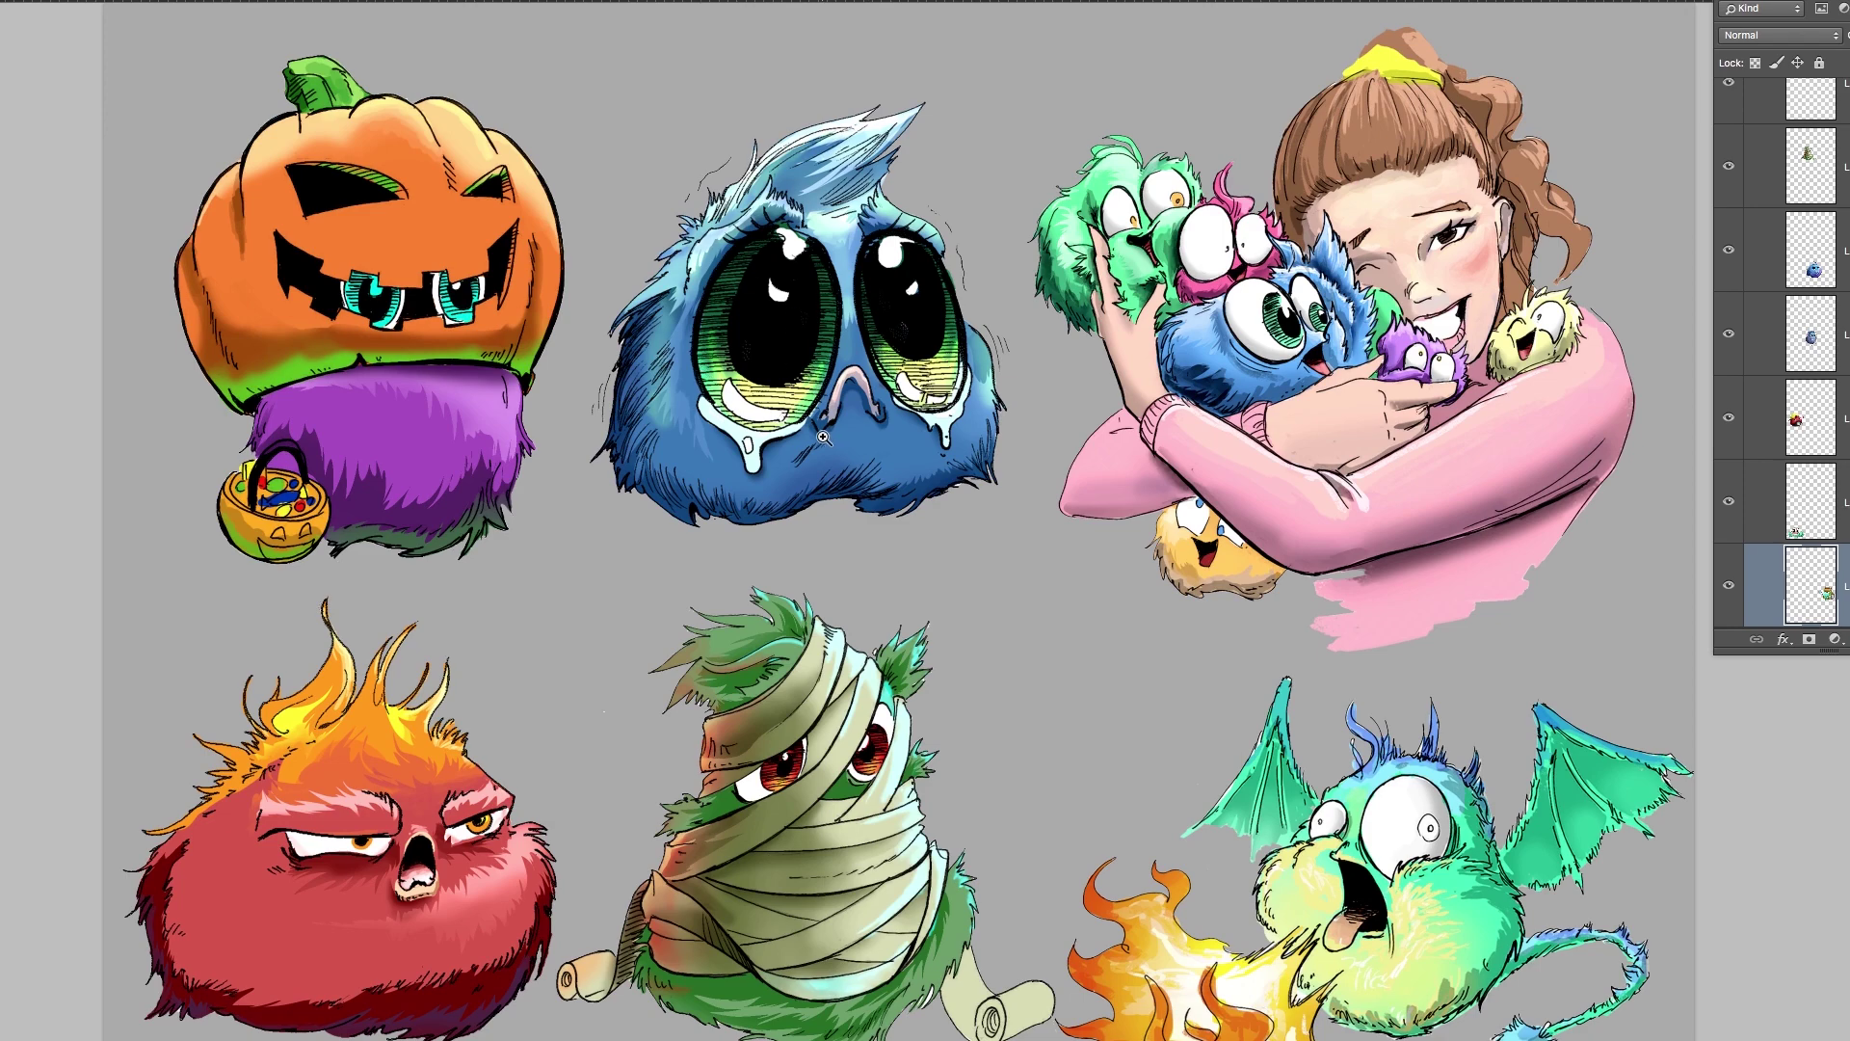
{"action": "scroll", "coordinate": [823, 436], "scroll_direction": "down", "scroll_amount": 8}
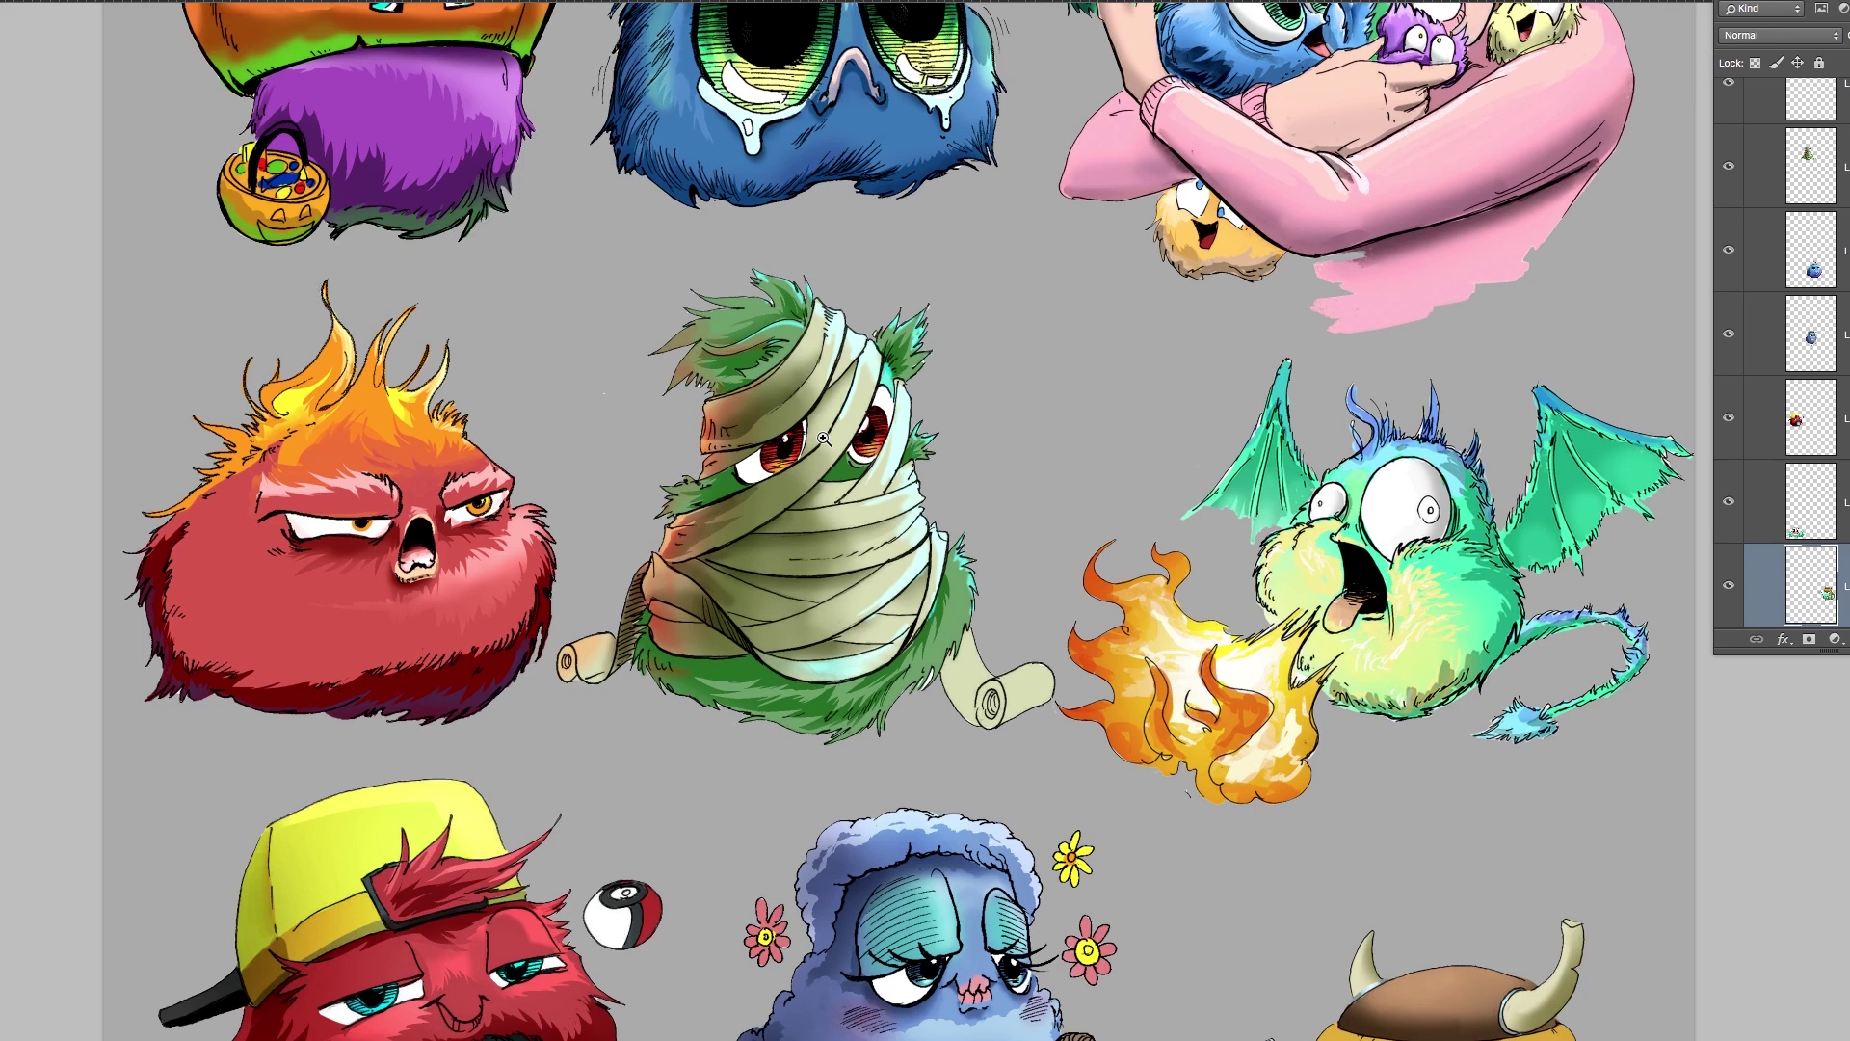
{"action": "scroll", "coordinate": [823, 438], "scroll_direction": "down", "scroll_amount": 10}
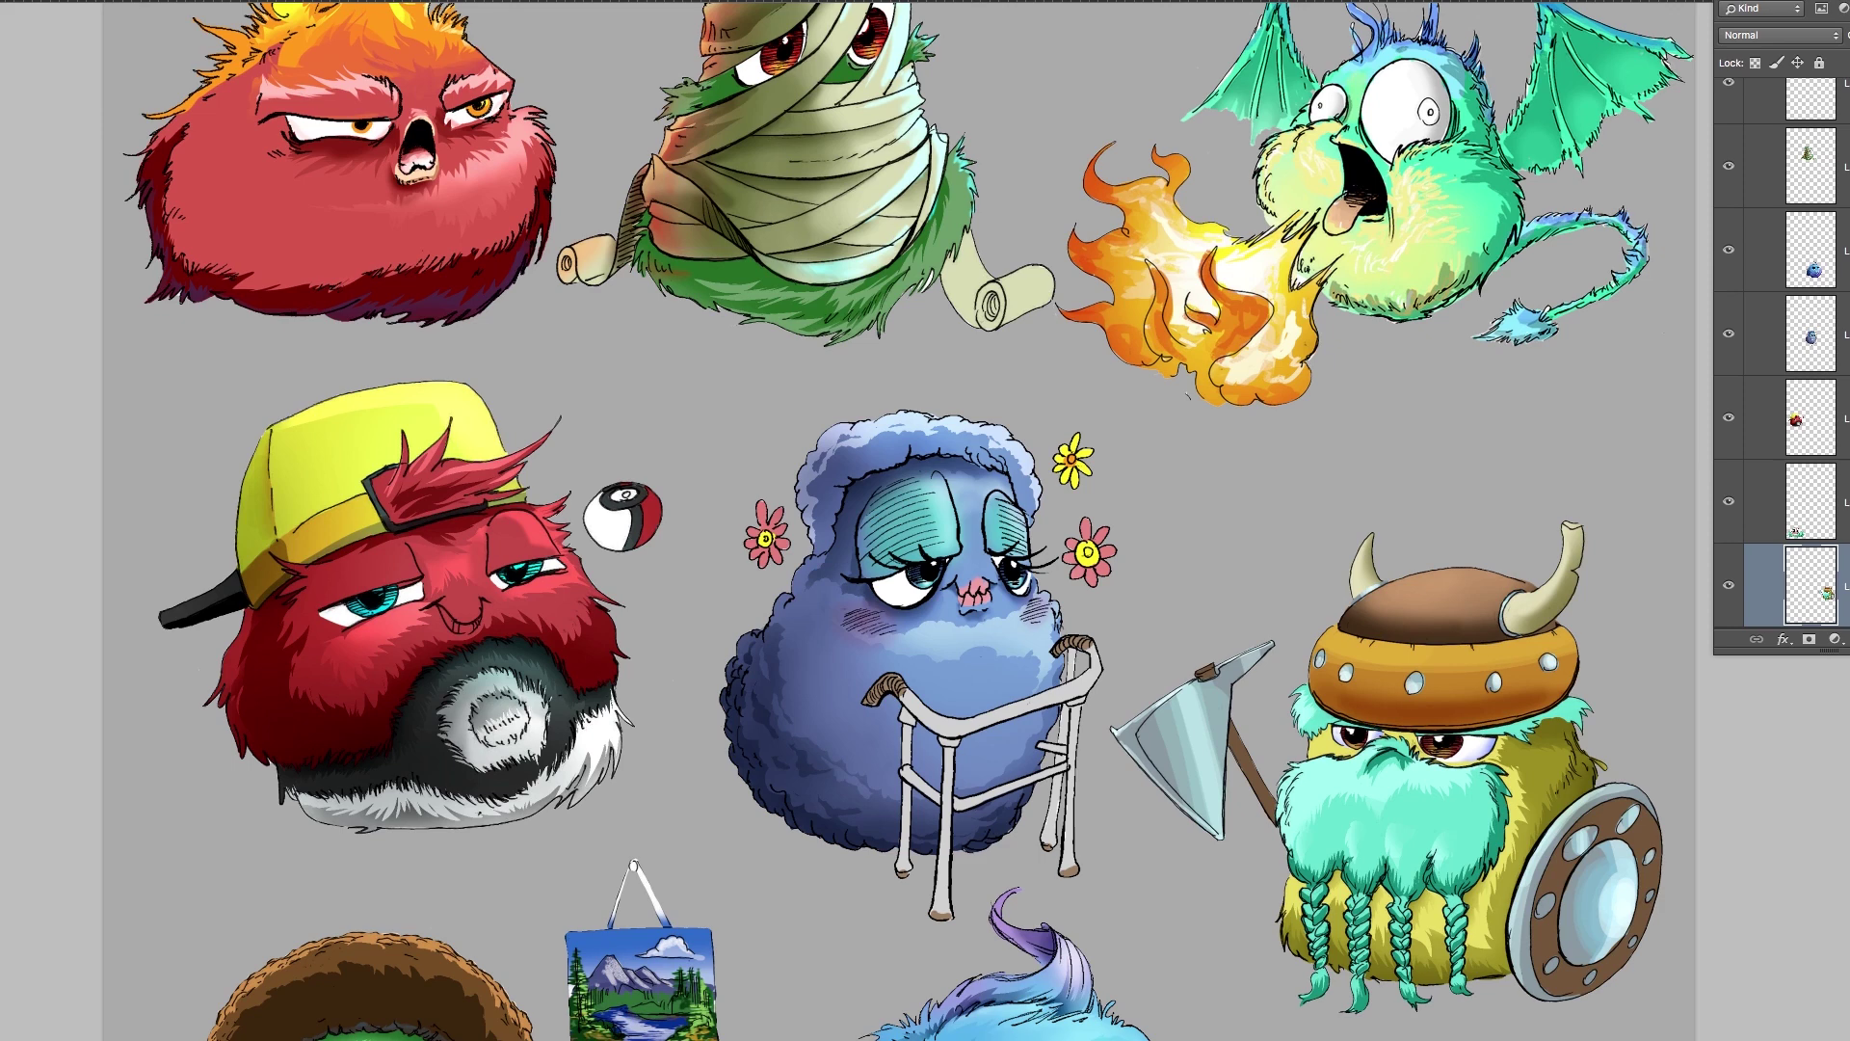
Examine the brush tip shape settings, including spacing, and the brush presets available for the eraser.
{"action": "key", "text": "F5"}
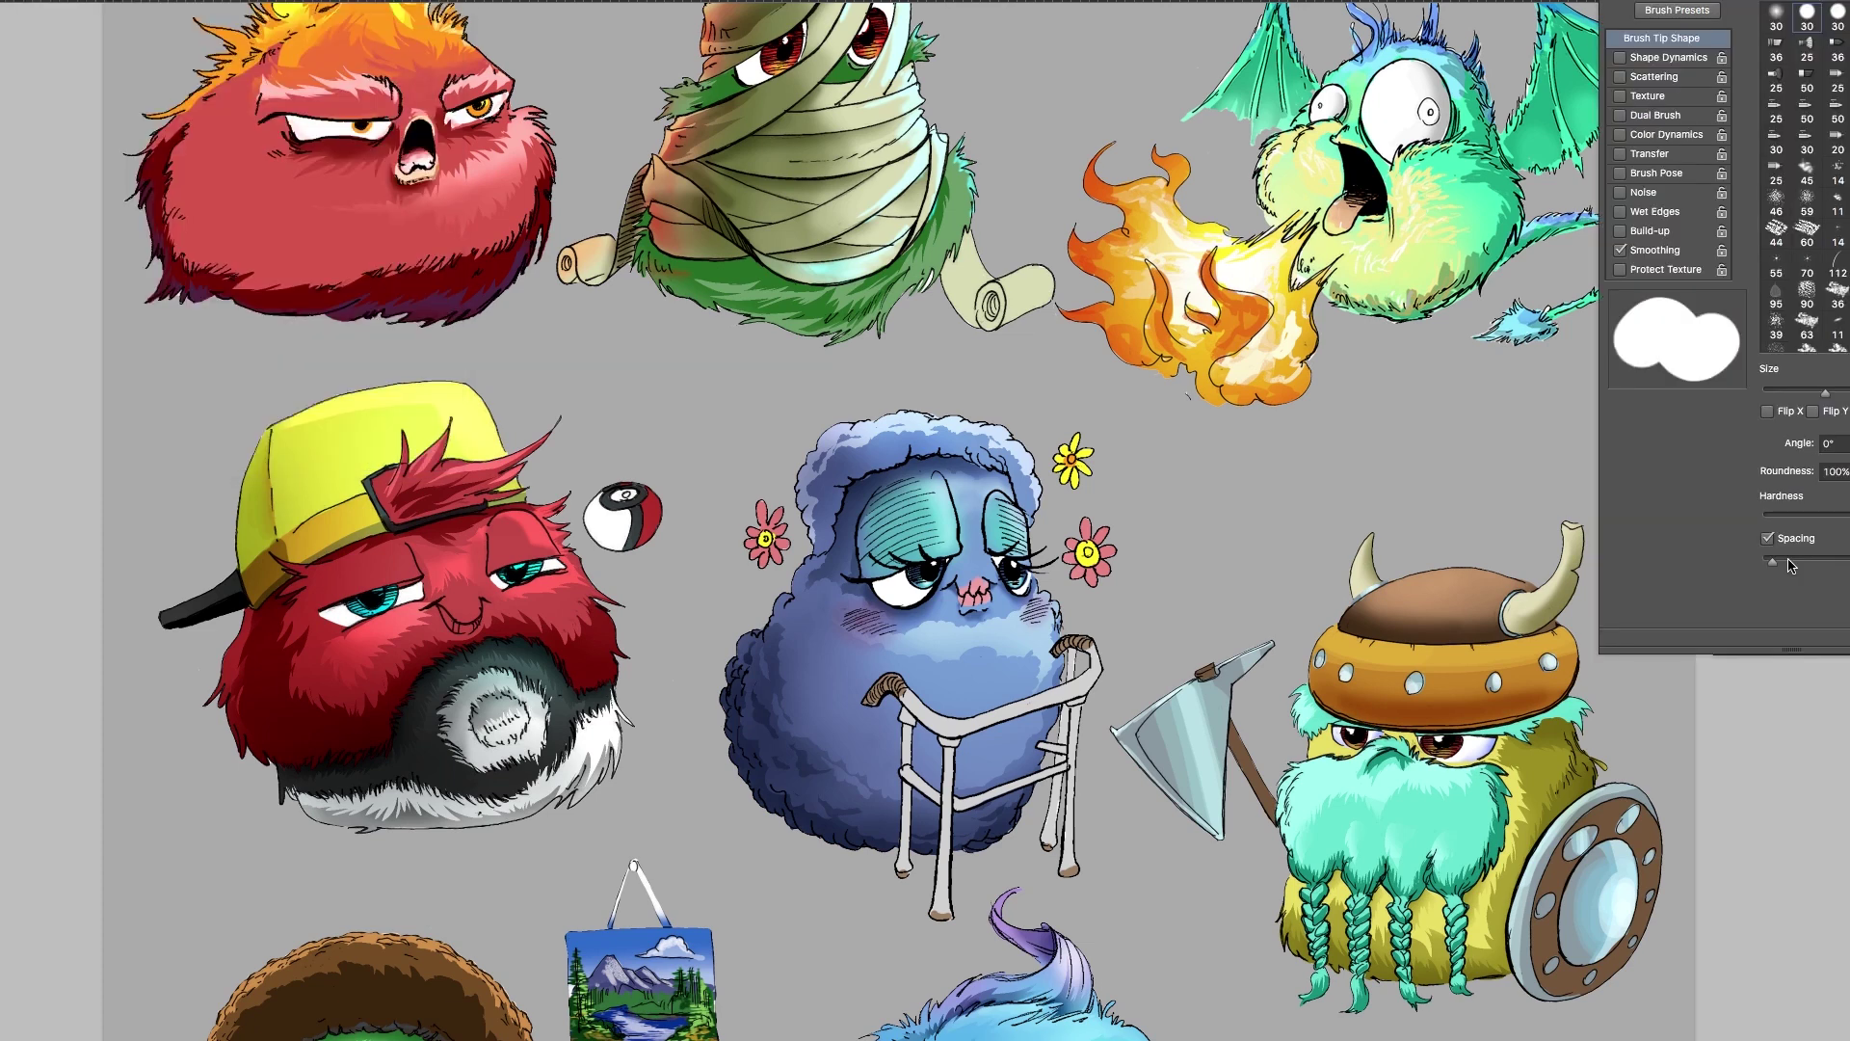
{"action": "left_click_drag", "start_coordinate": [1789, 561], "coordinate": [1771, 567]}
{"action": "key", "text": "e"}
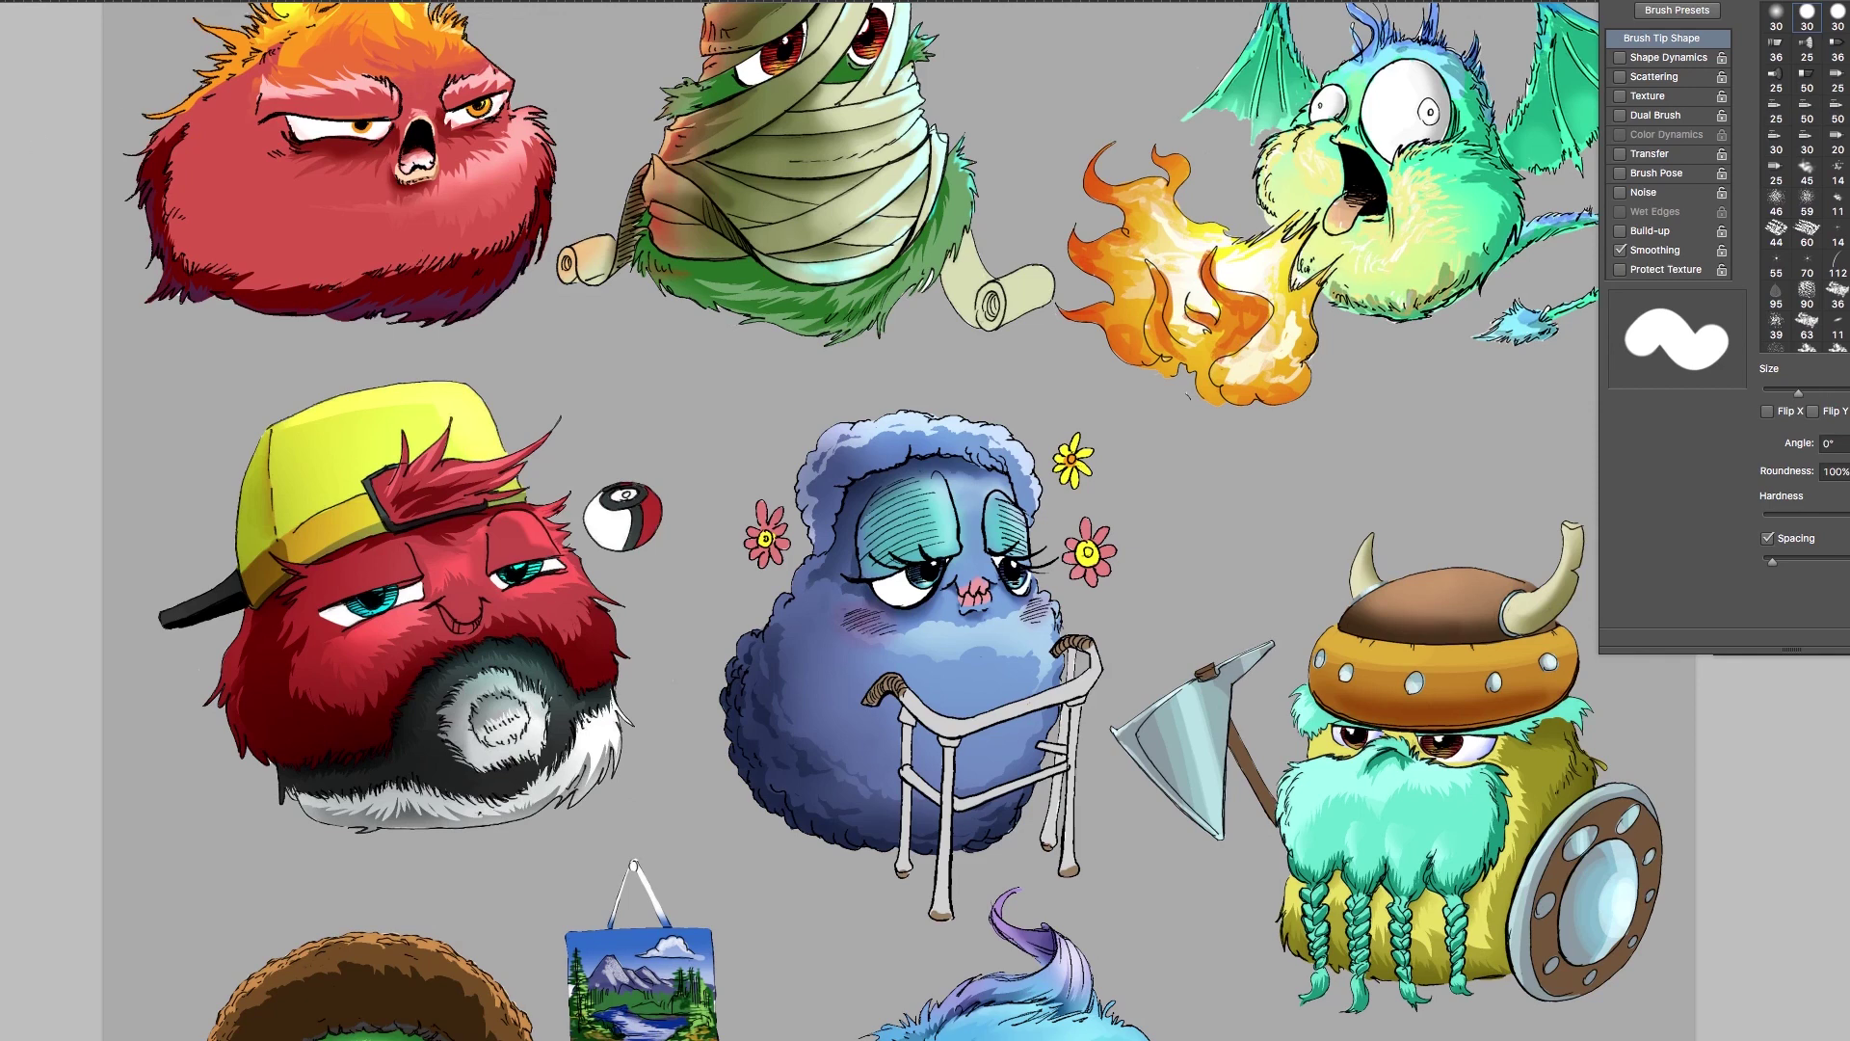
{"action": "left_click", "coordinate": [2, 2]}
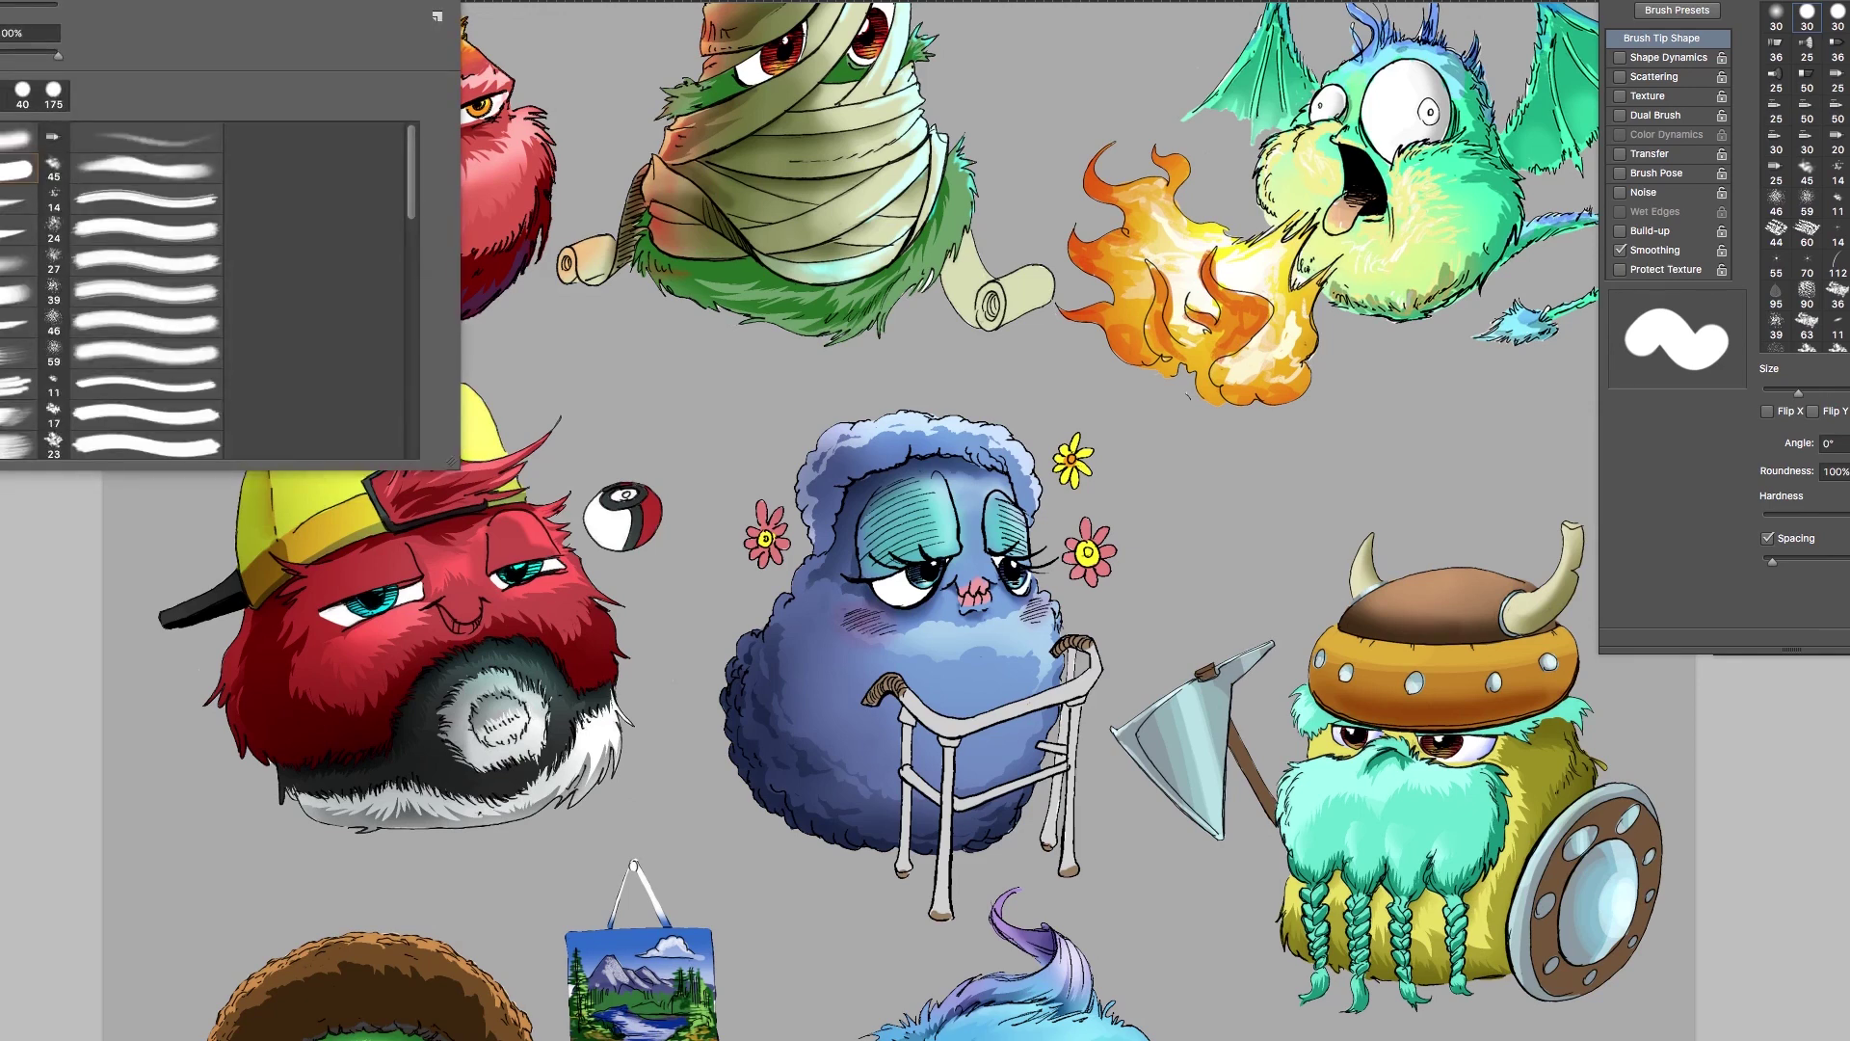
{"action": "key", "text": "Escape"}
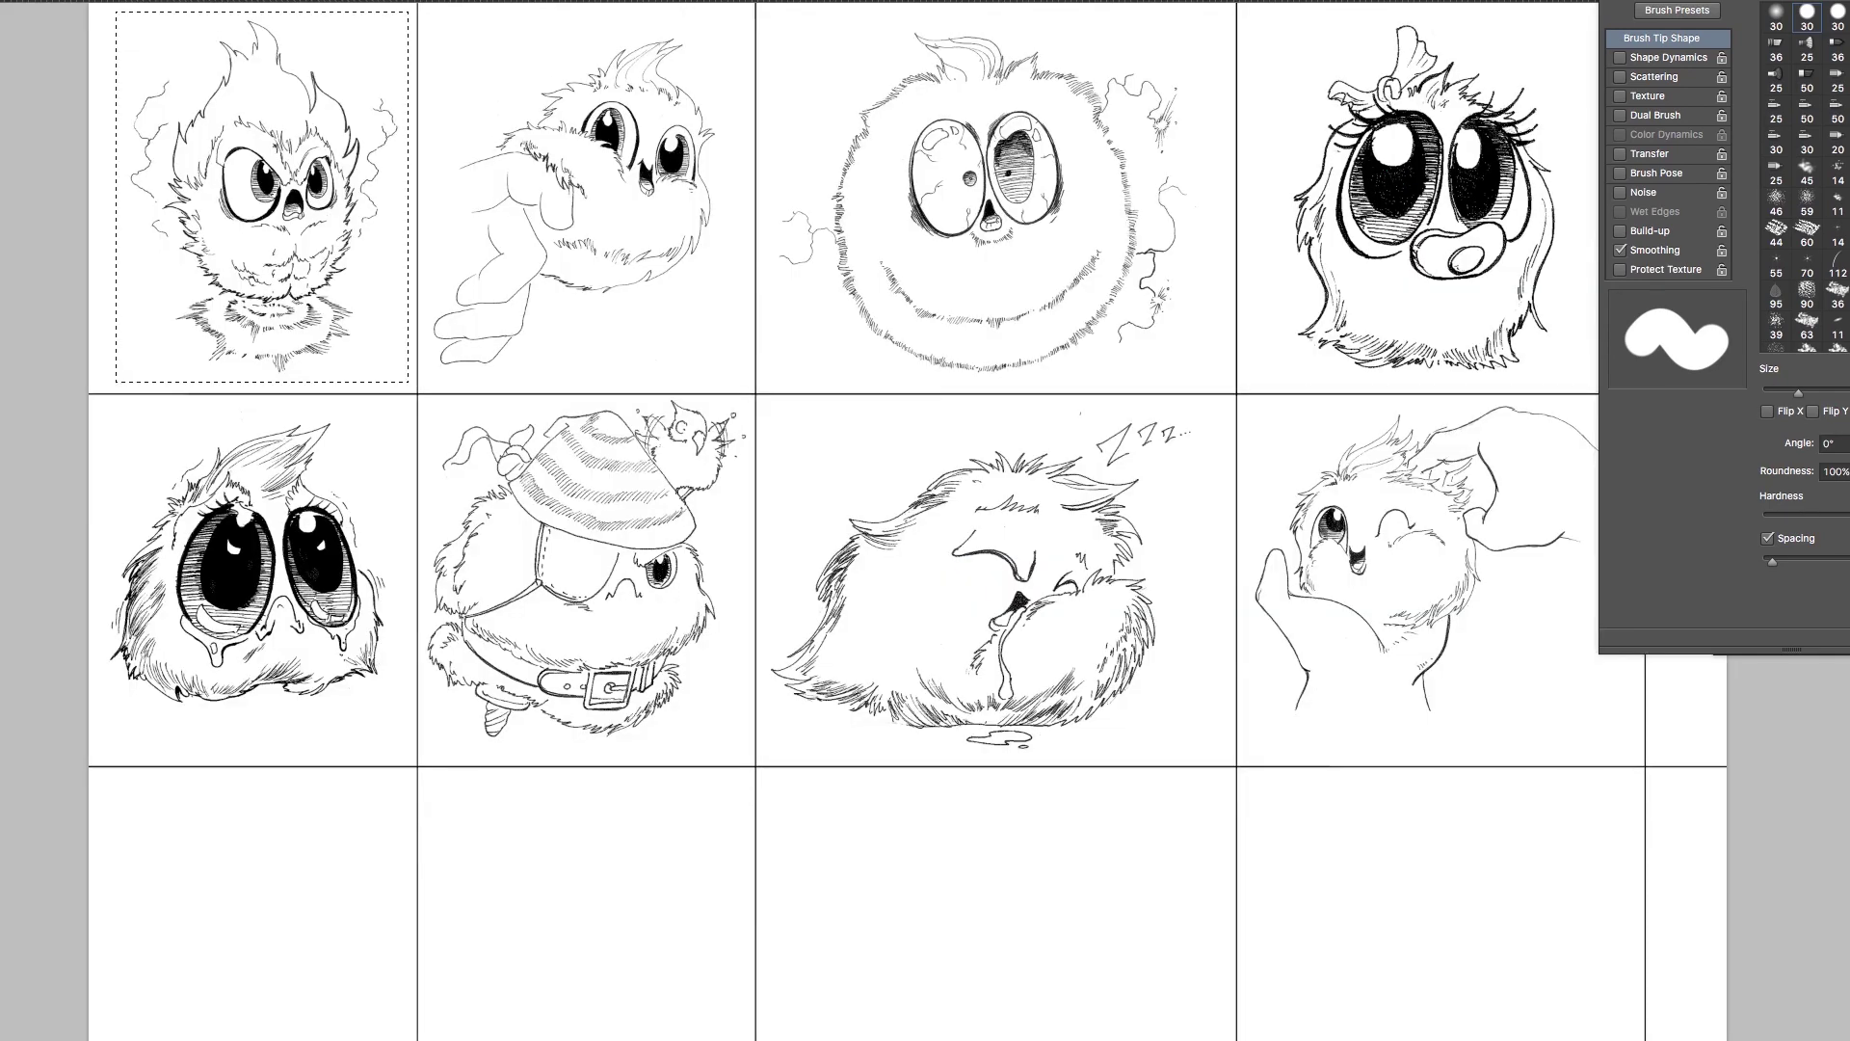
{"action": "key", "text": "F5"}
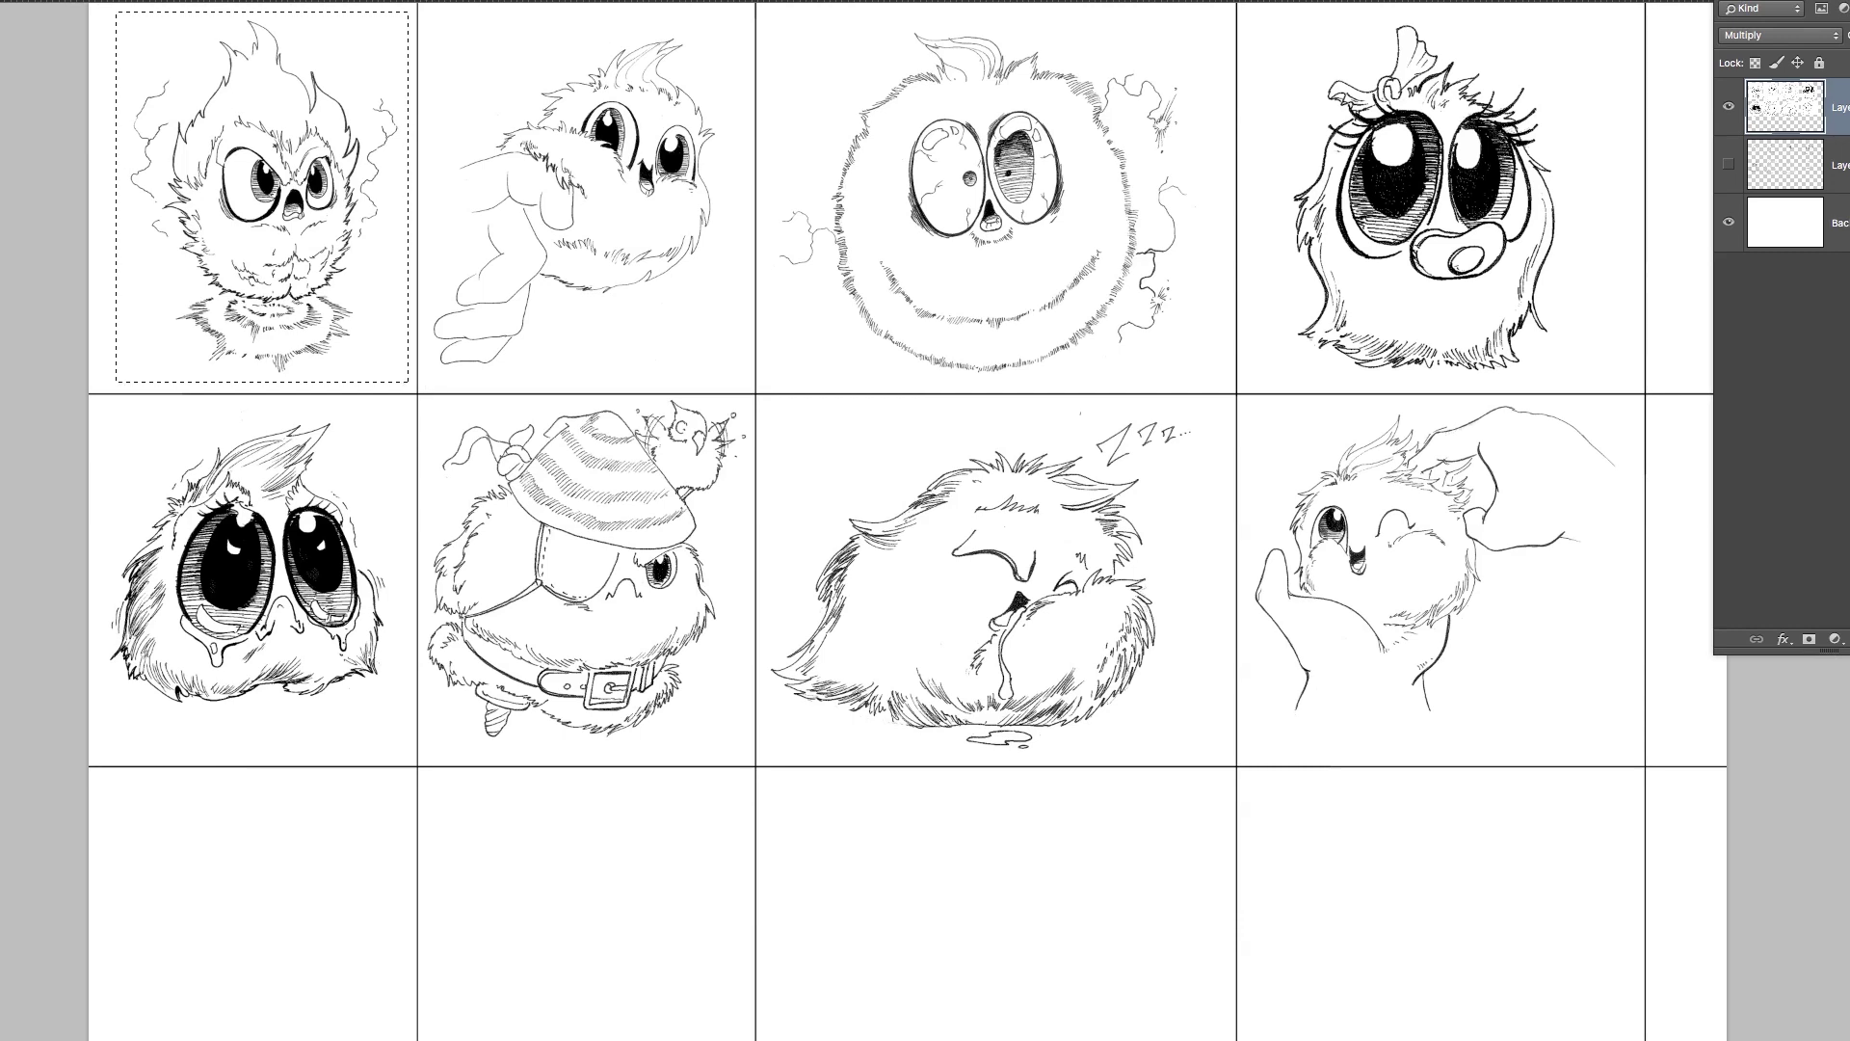
Copy the selected angry creature sketch and create a new document from the 8.5 in X 11 in preset at 300 pixels/inch.
{"action": "left_click", "coordinate": [0, 0]}
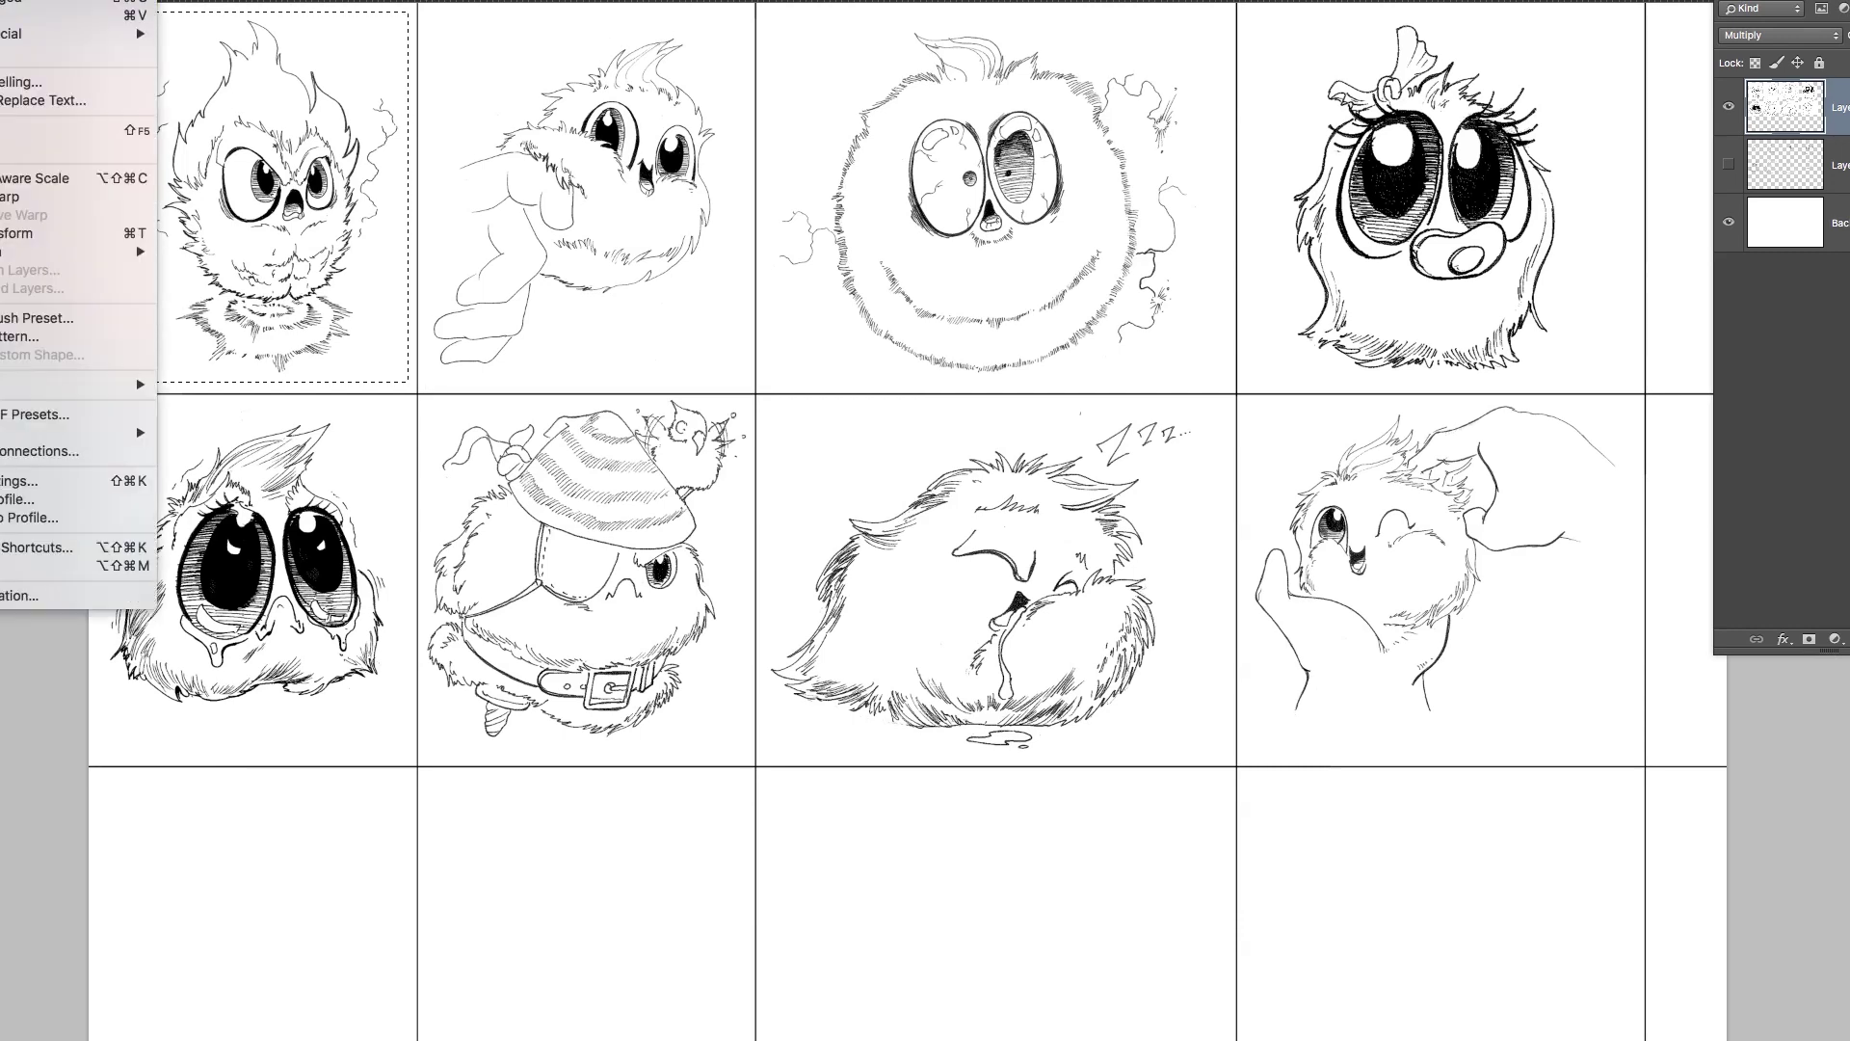
{"action": "left_click", "coordinate": [0, 0]}
{"action": "left_click", "coordinate": [0, 0]}
{"action": "left_click", "coordinate": [0, 0]}
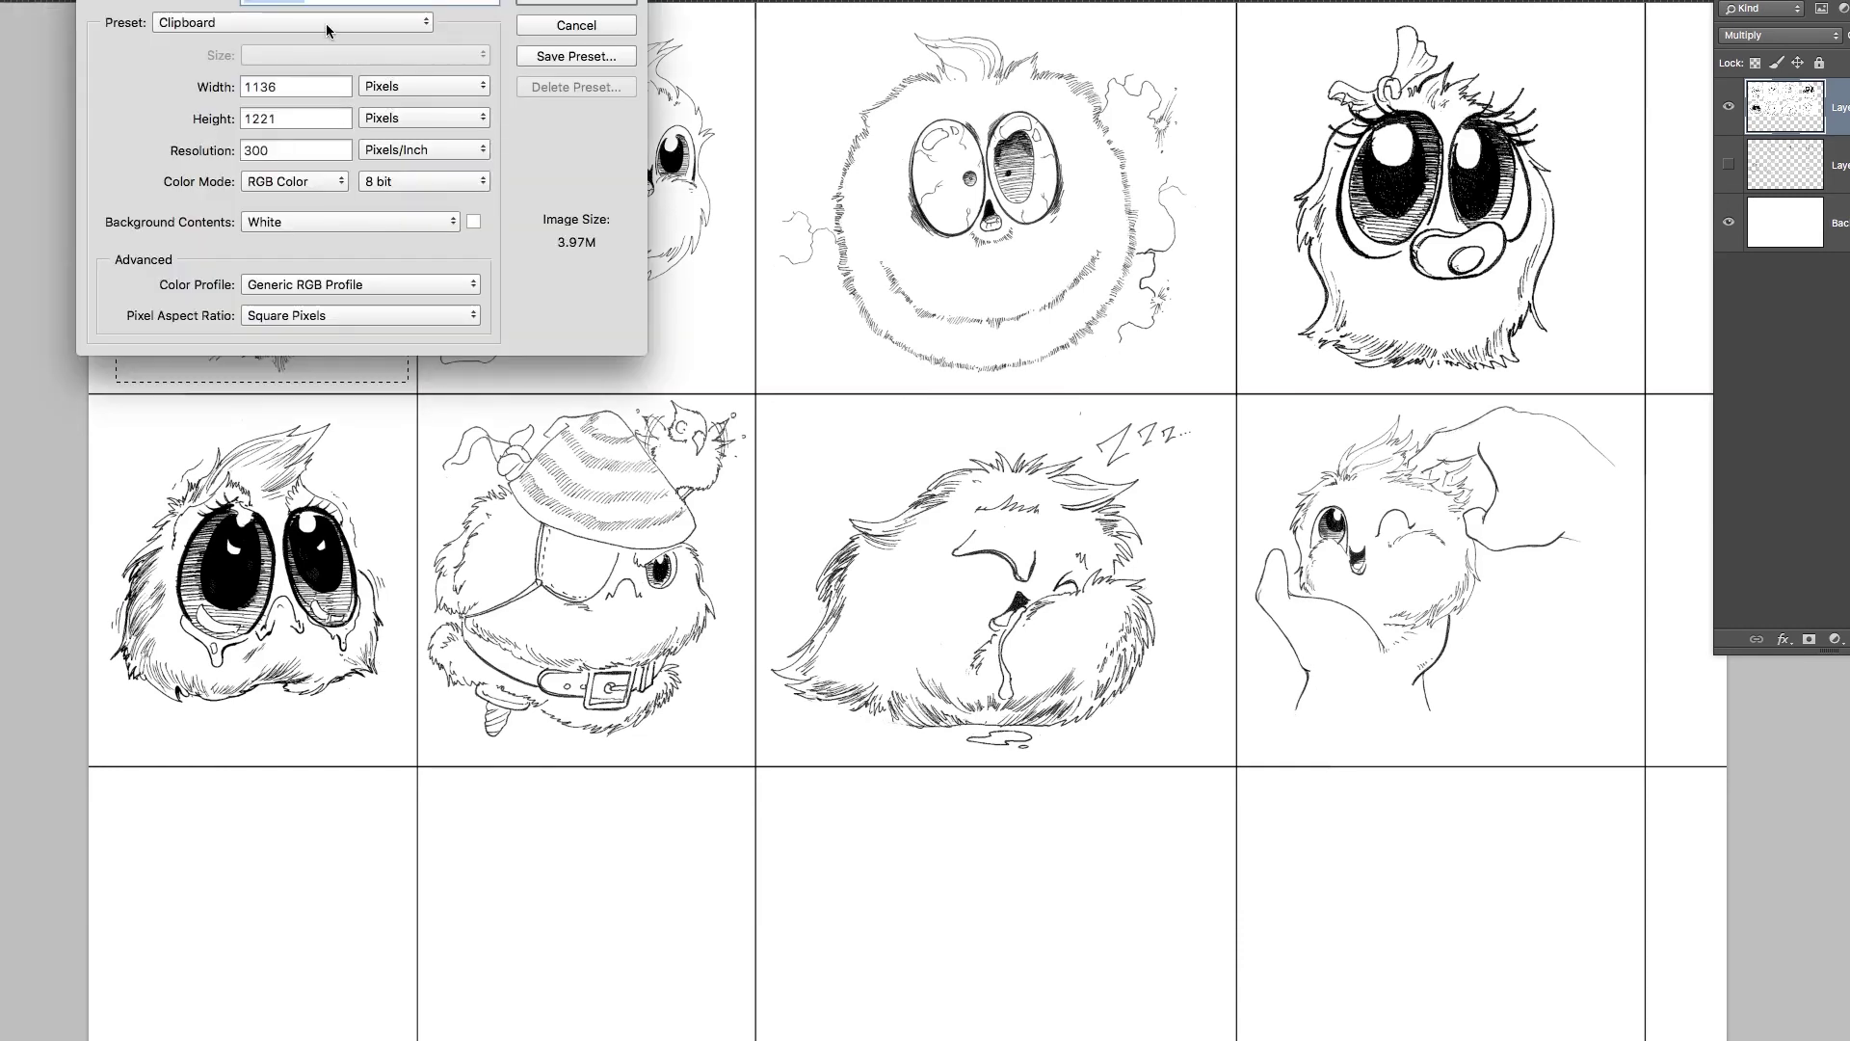
{"action": "left_click", "coordinate": [326, 23]}
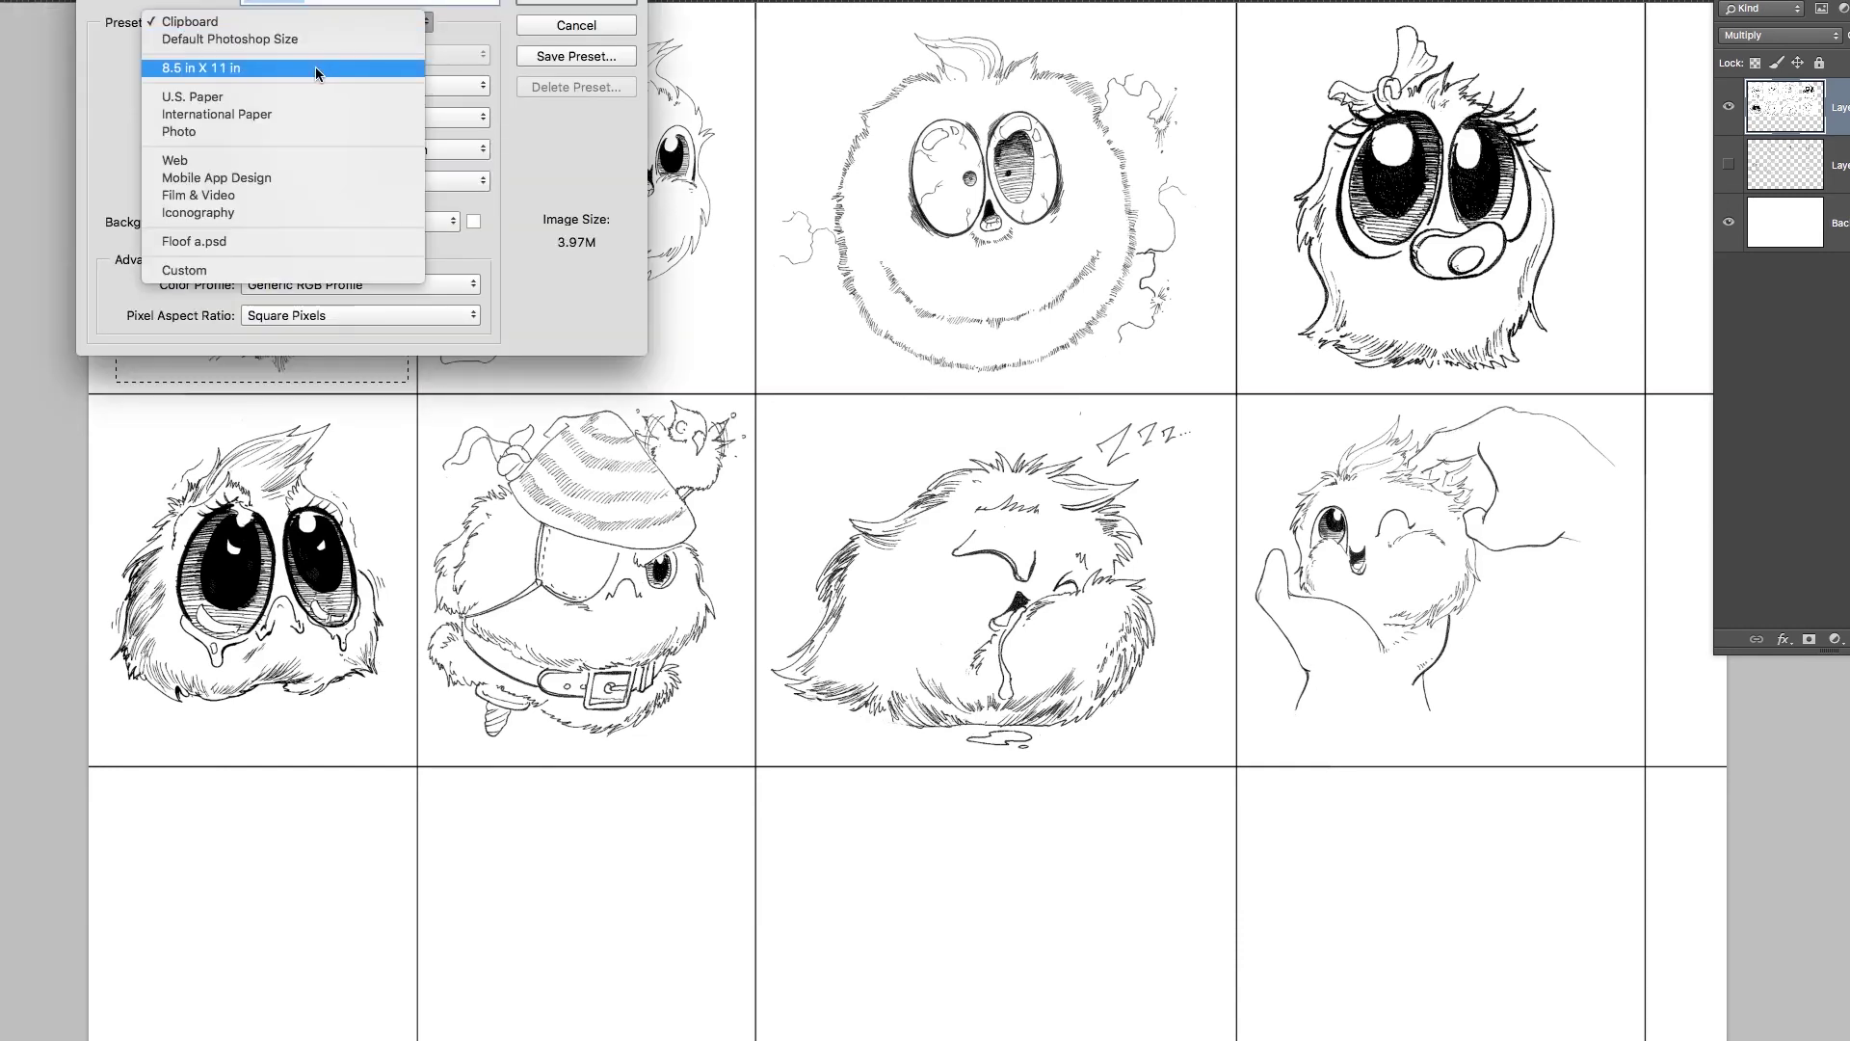
{"action": "left_click", "coordinate": [315, 66]}
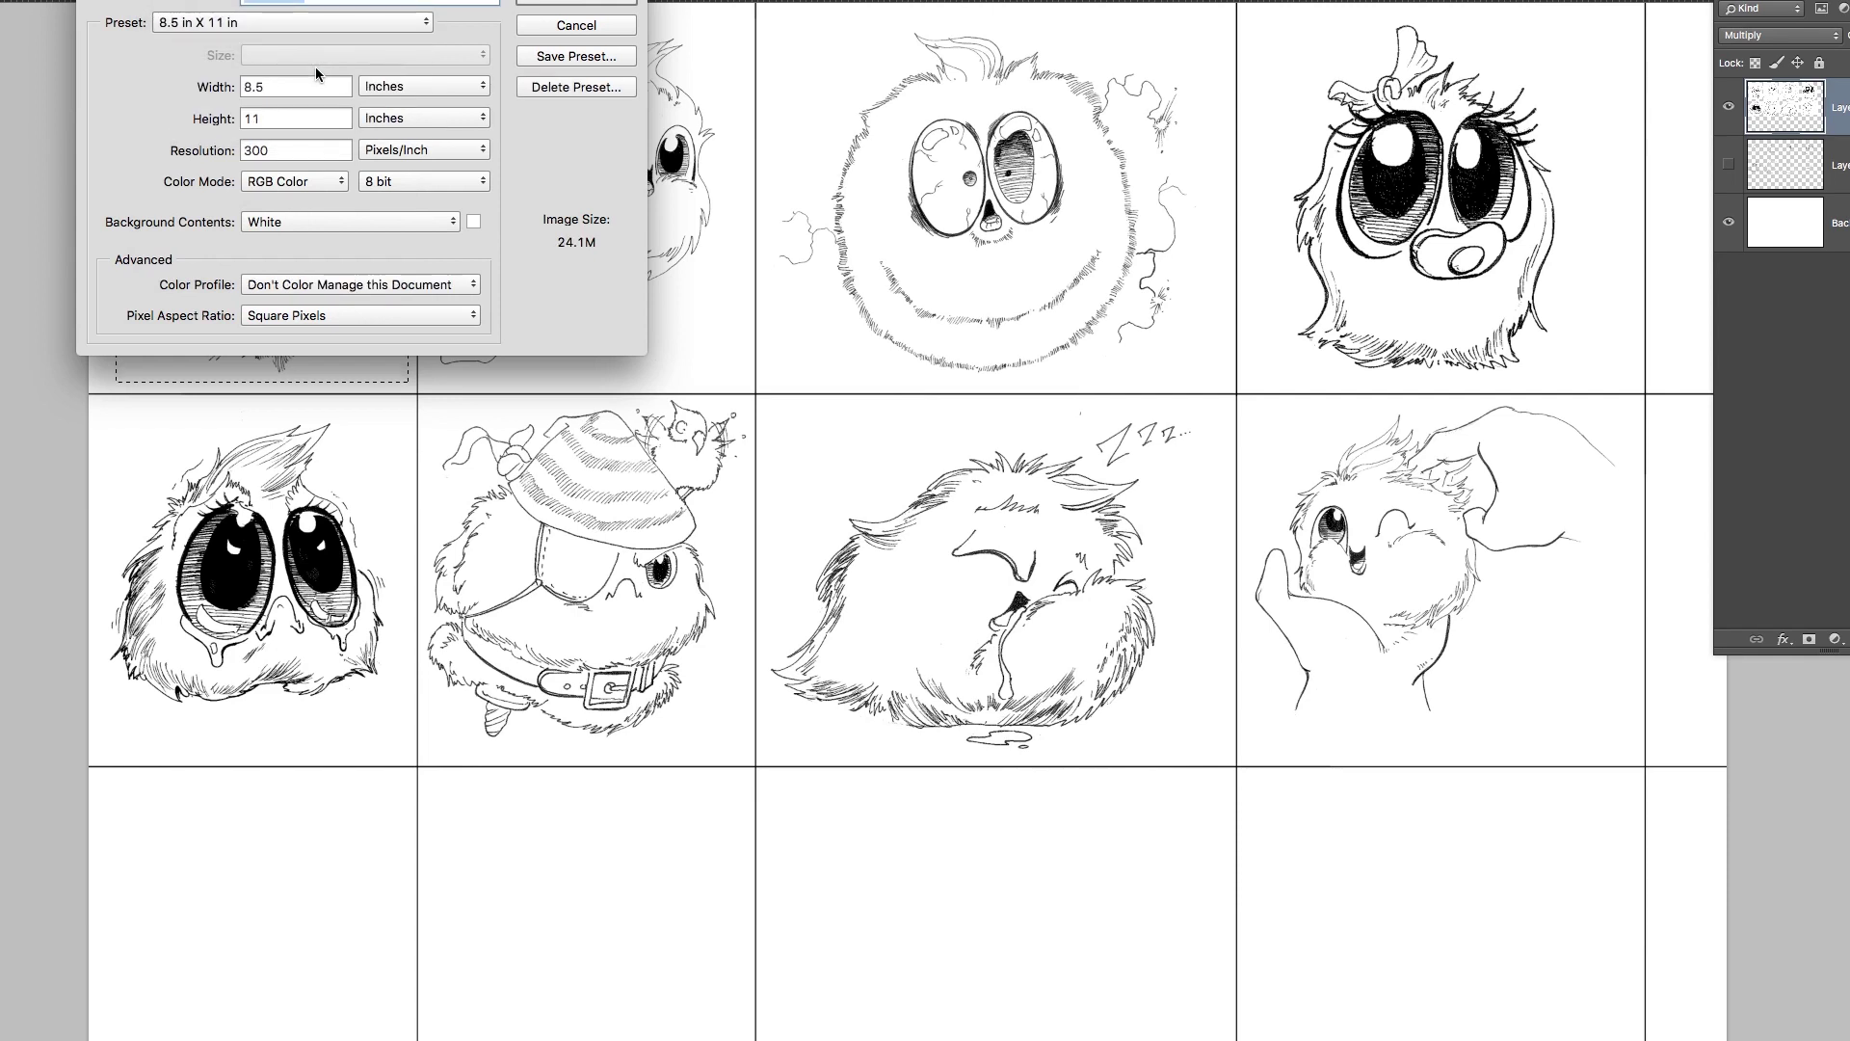
{"action": "double_click", "coordinate": [323, 151]}
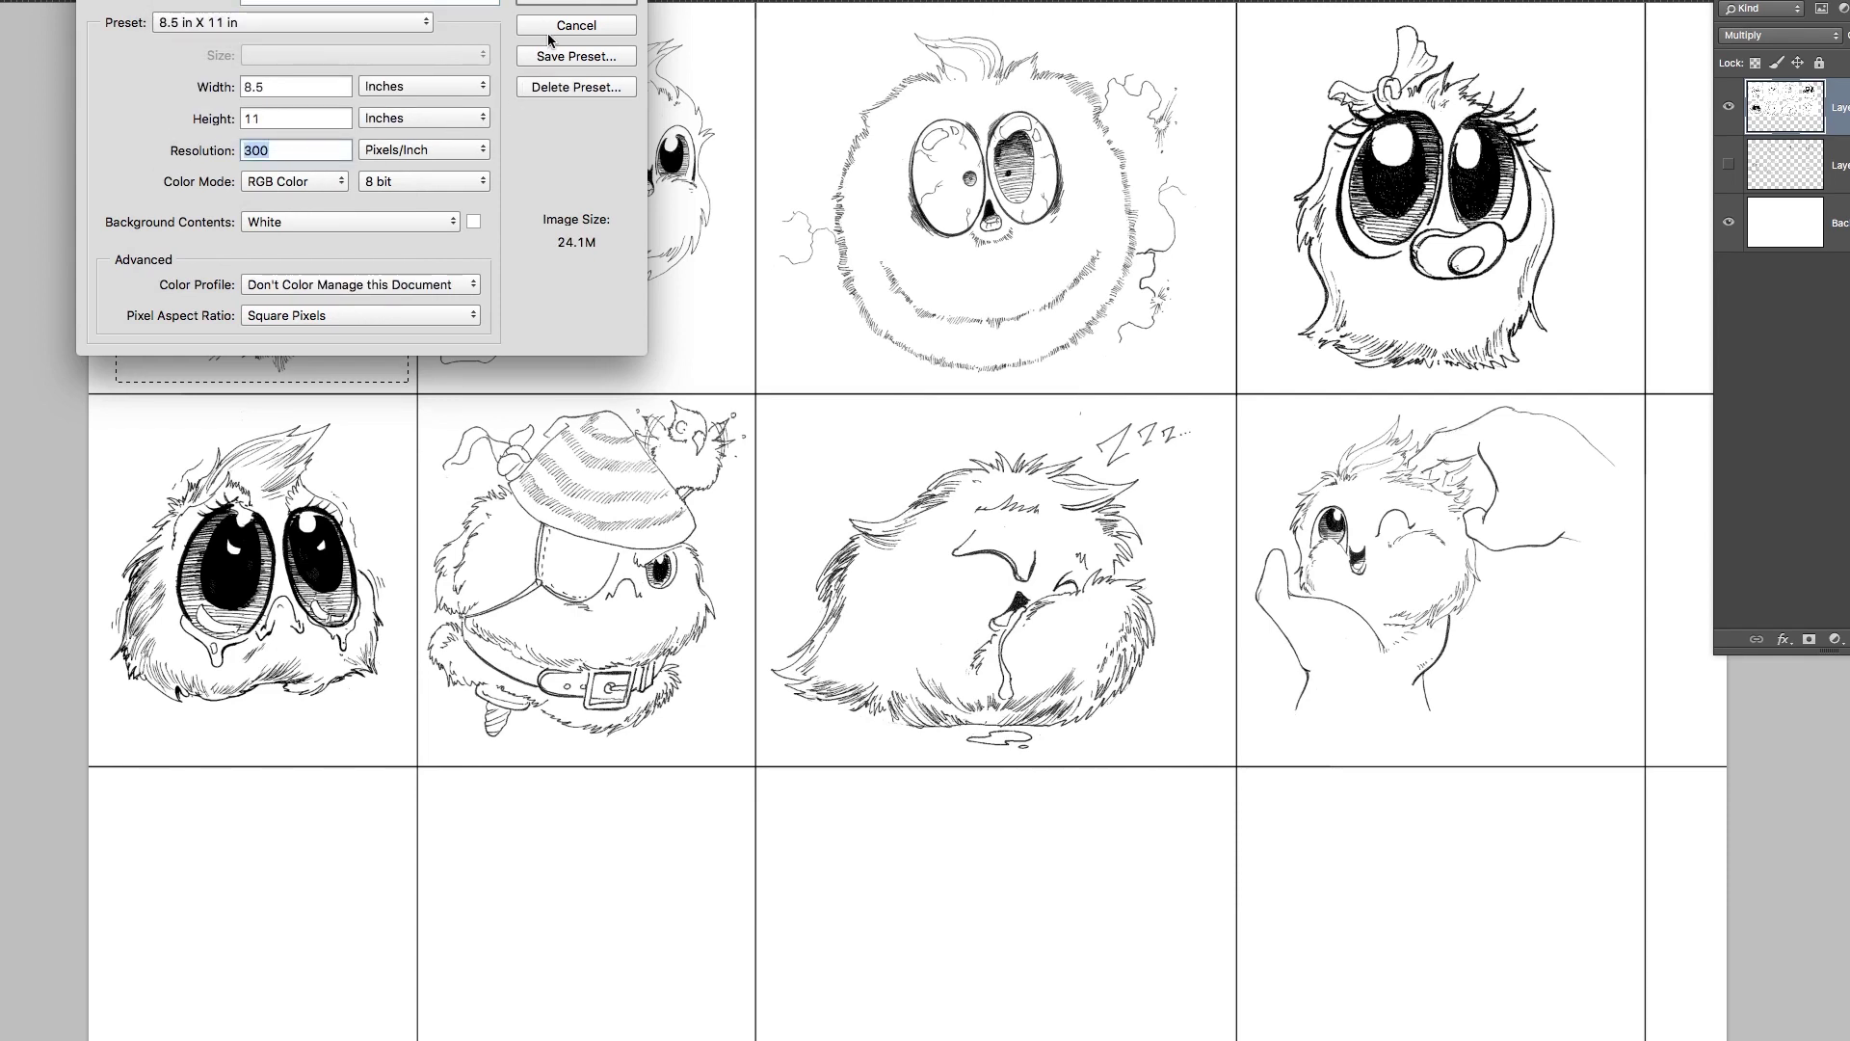
{"action": "left_click", "coordinate": [590, 3]}
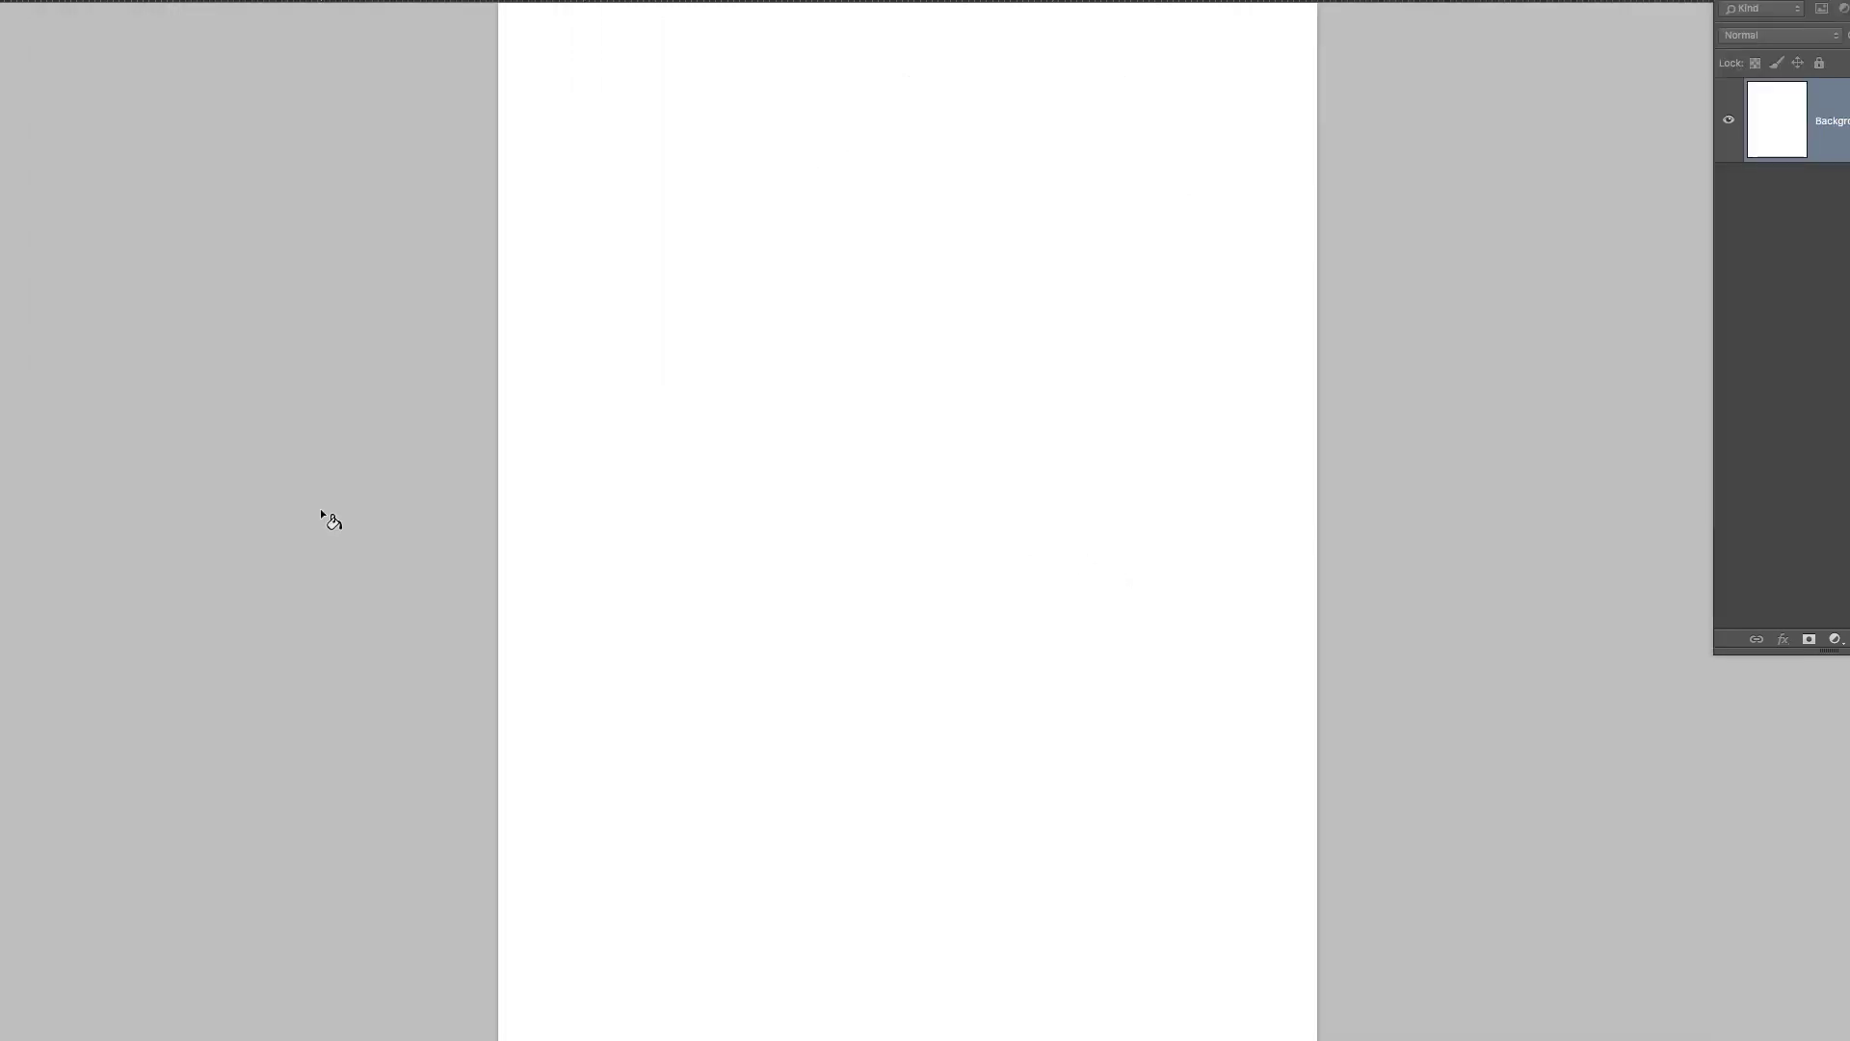
Pick a medium gray foreground colour and fill the white background with it.
{"action": "left_click", "coordinate": [2, 535]}
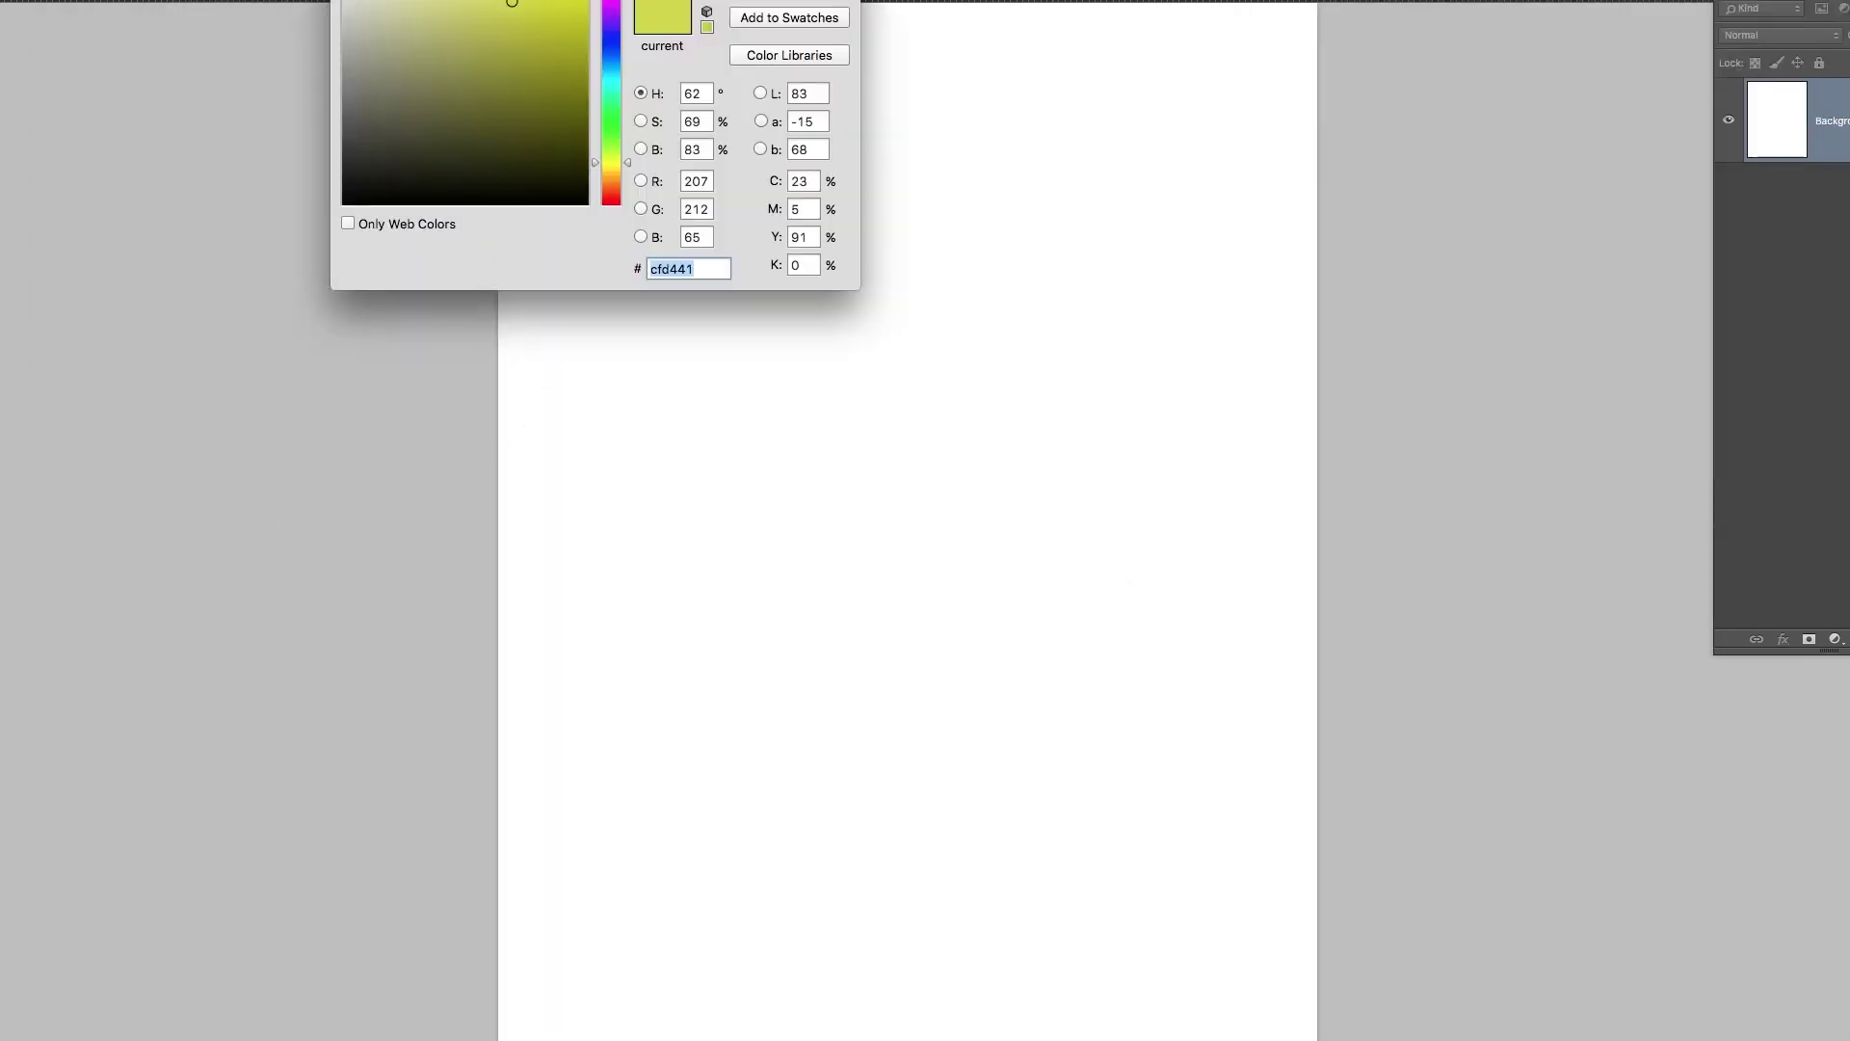
{"action": "left_click_drag", "start_coordinate": [401, 215], "coordinate": [272, 184]}
{"action": "left_click", "coordinate": [779, 61]}
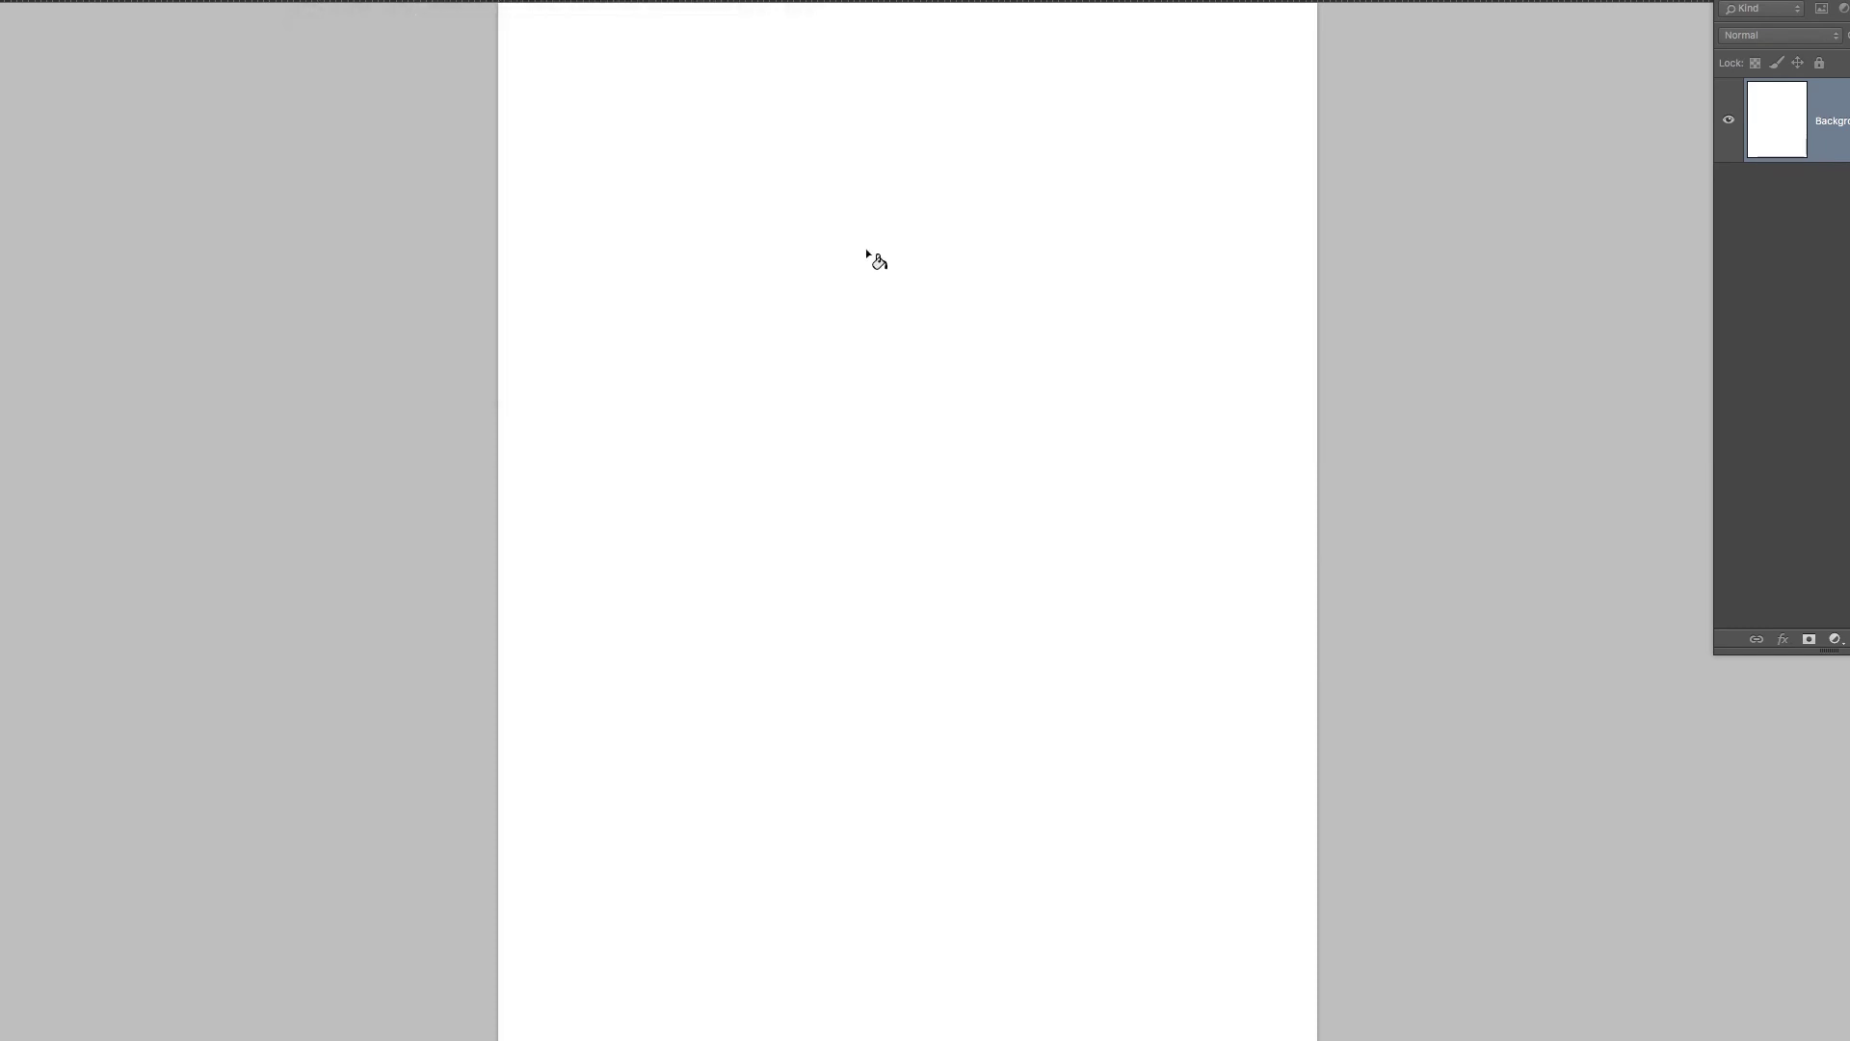
{"action": "left_click", "coordinate": [869, 254]}
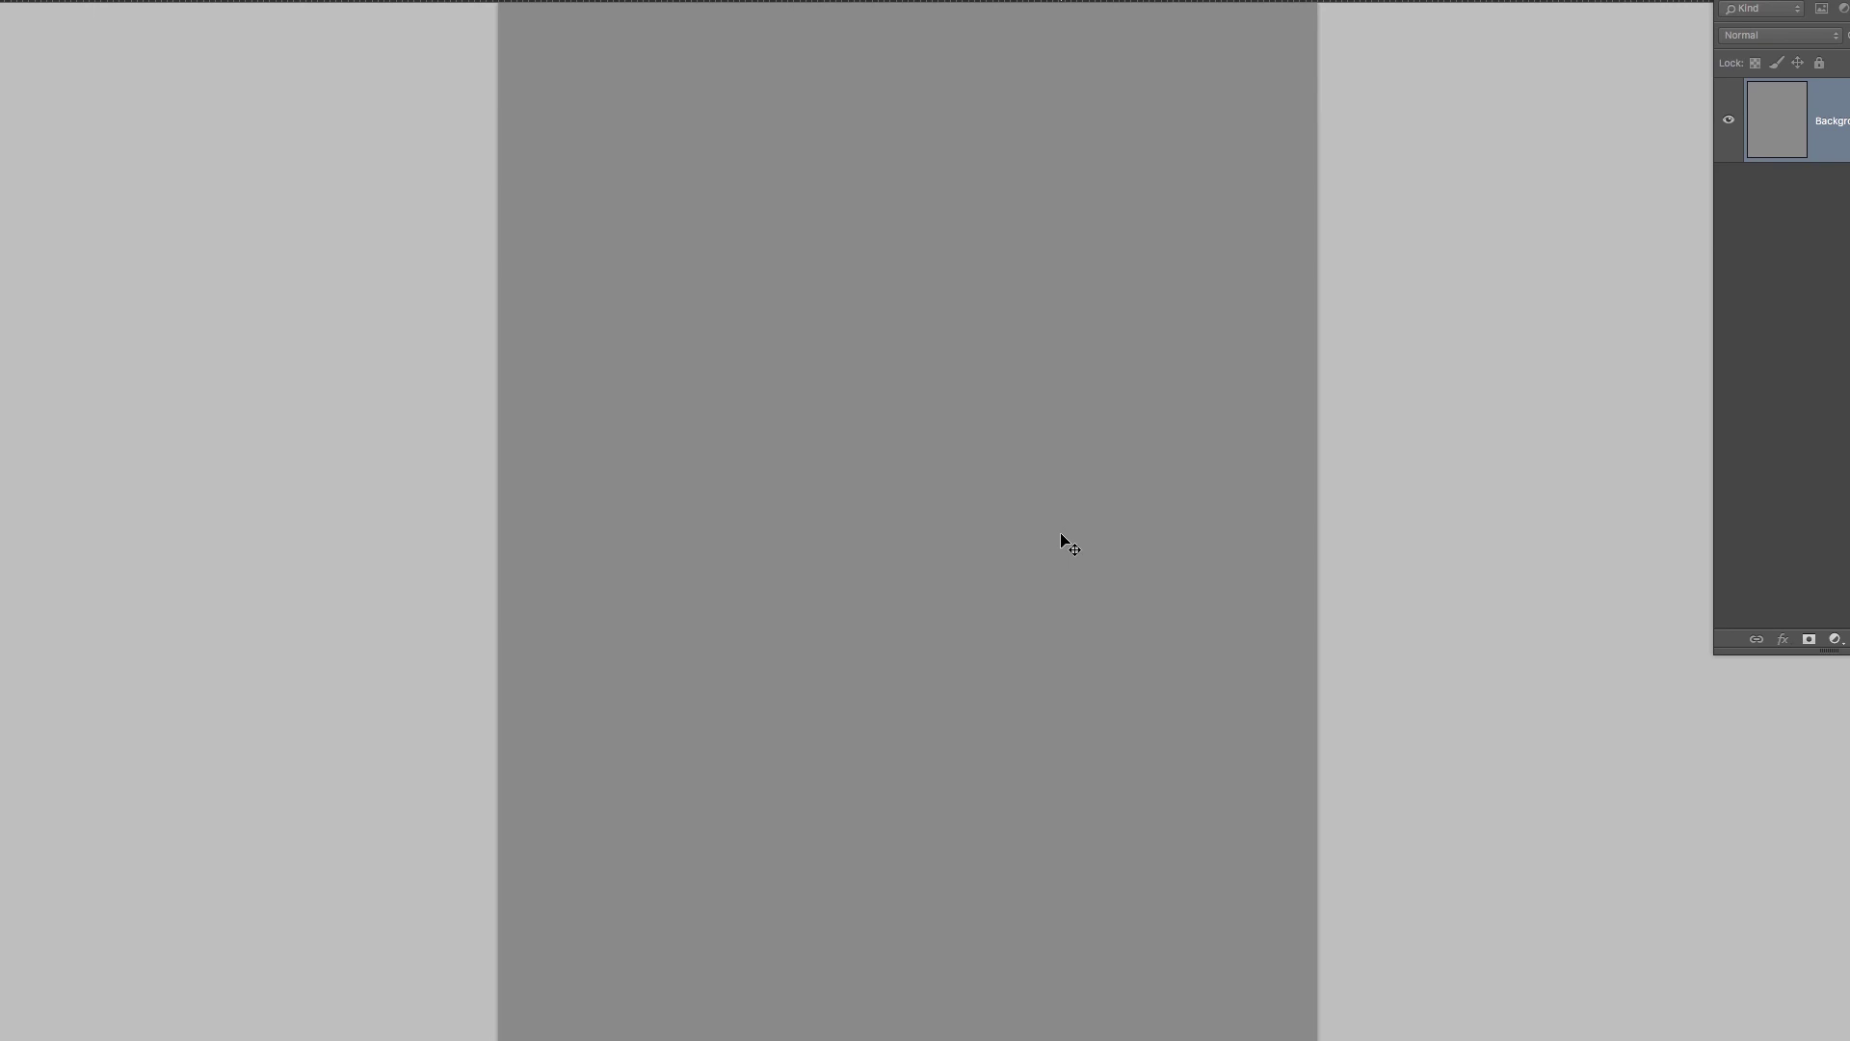
Paste the copied sketch and scale it up so it is centred in the upper part of the page.
{"action": "key", "text": "super+v"}
{"action": "left_click_drag", "start_coordinate": [941, 562], "coordinate": [928, 408]}
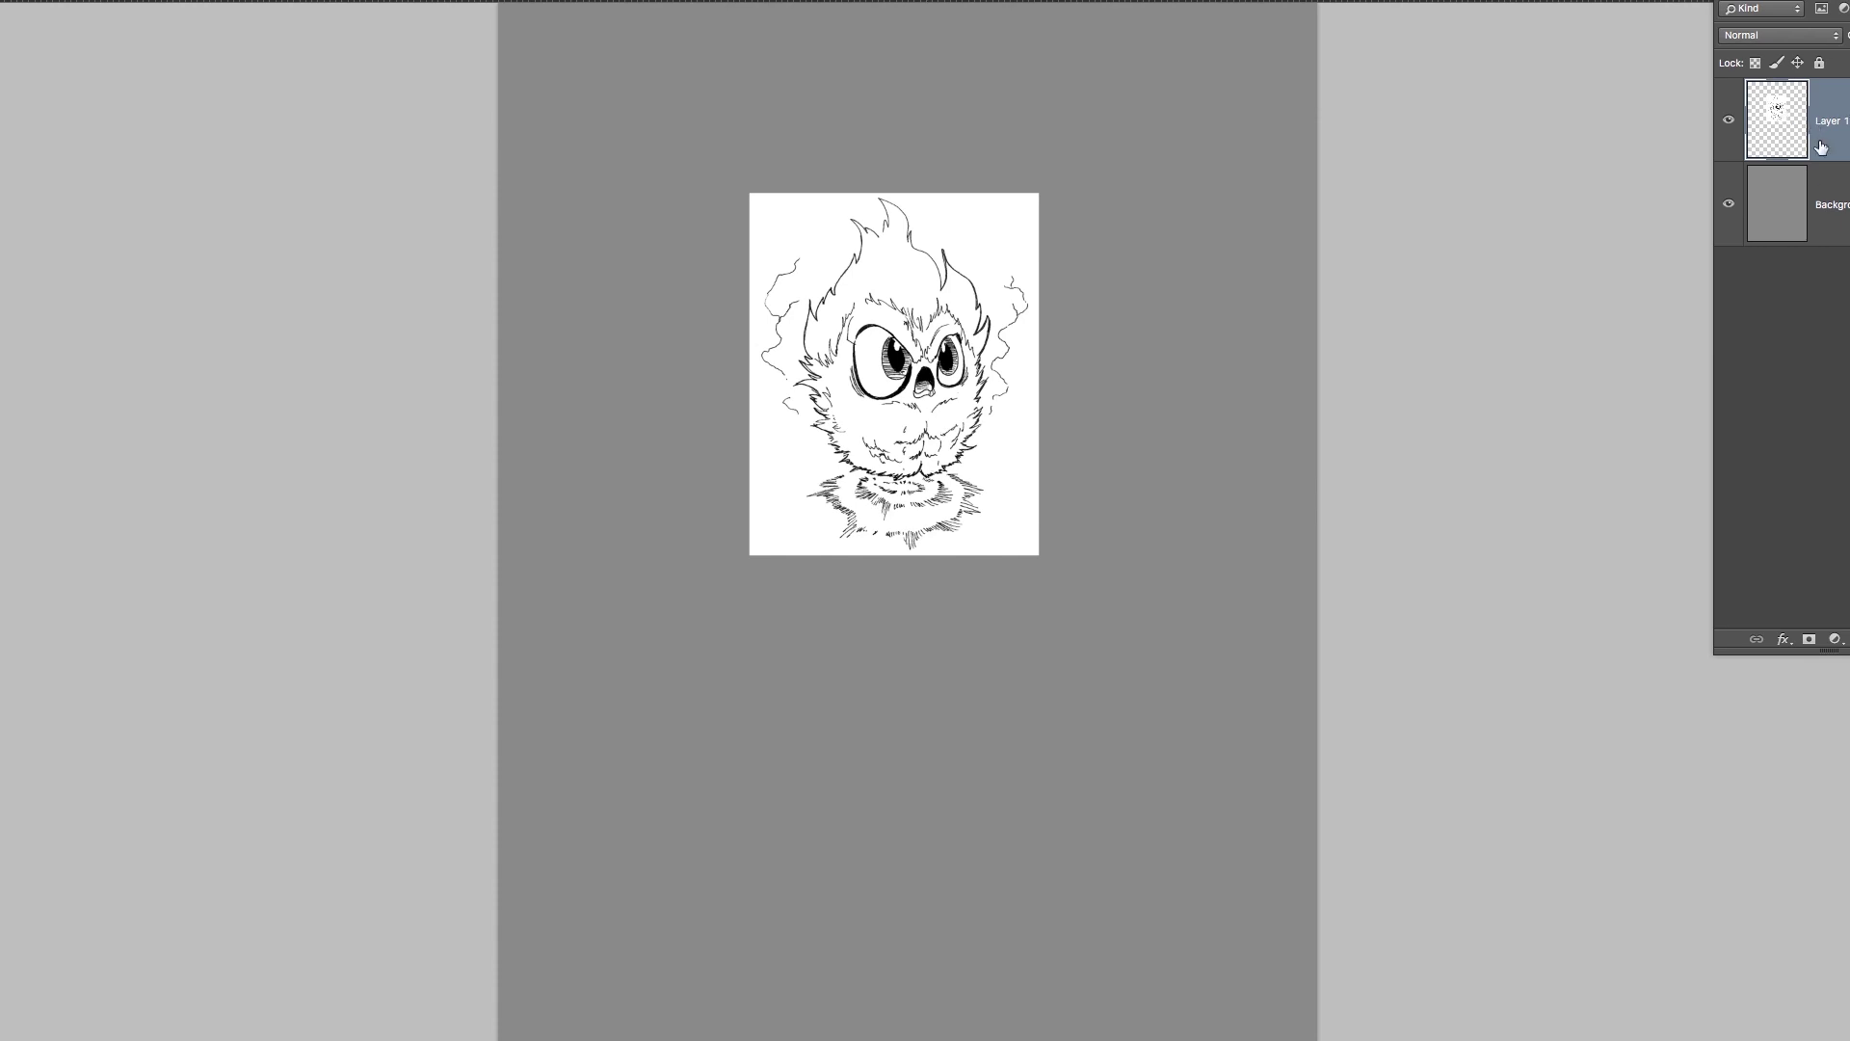
{"action": "key", "text": "ctrl+t"}
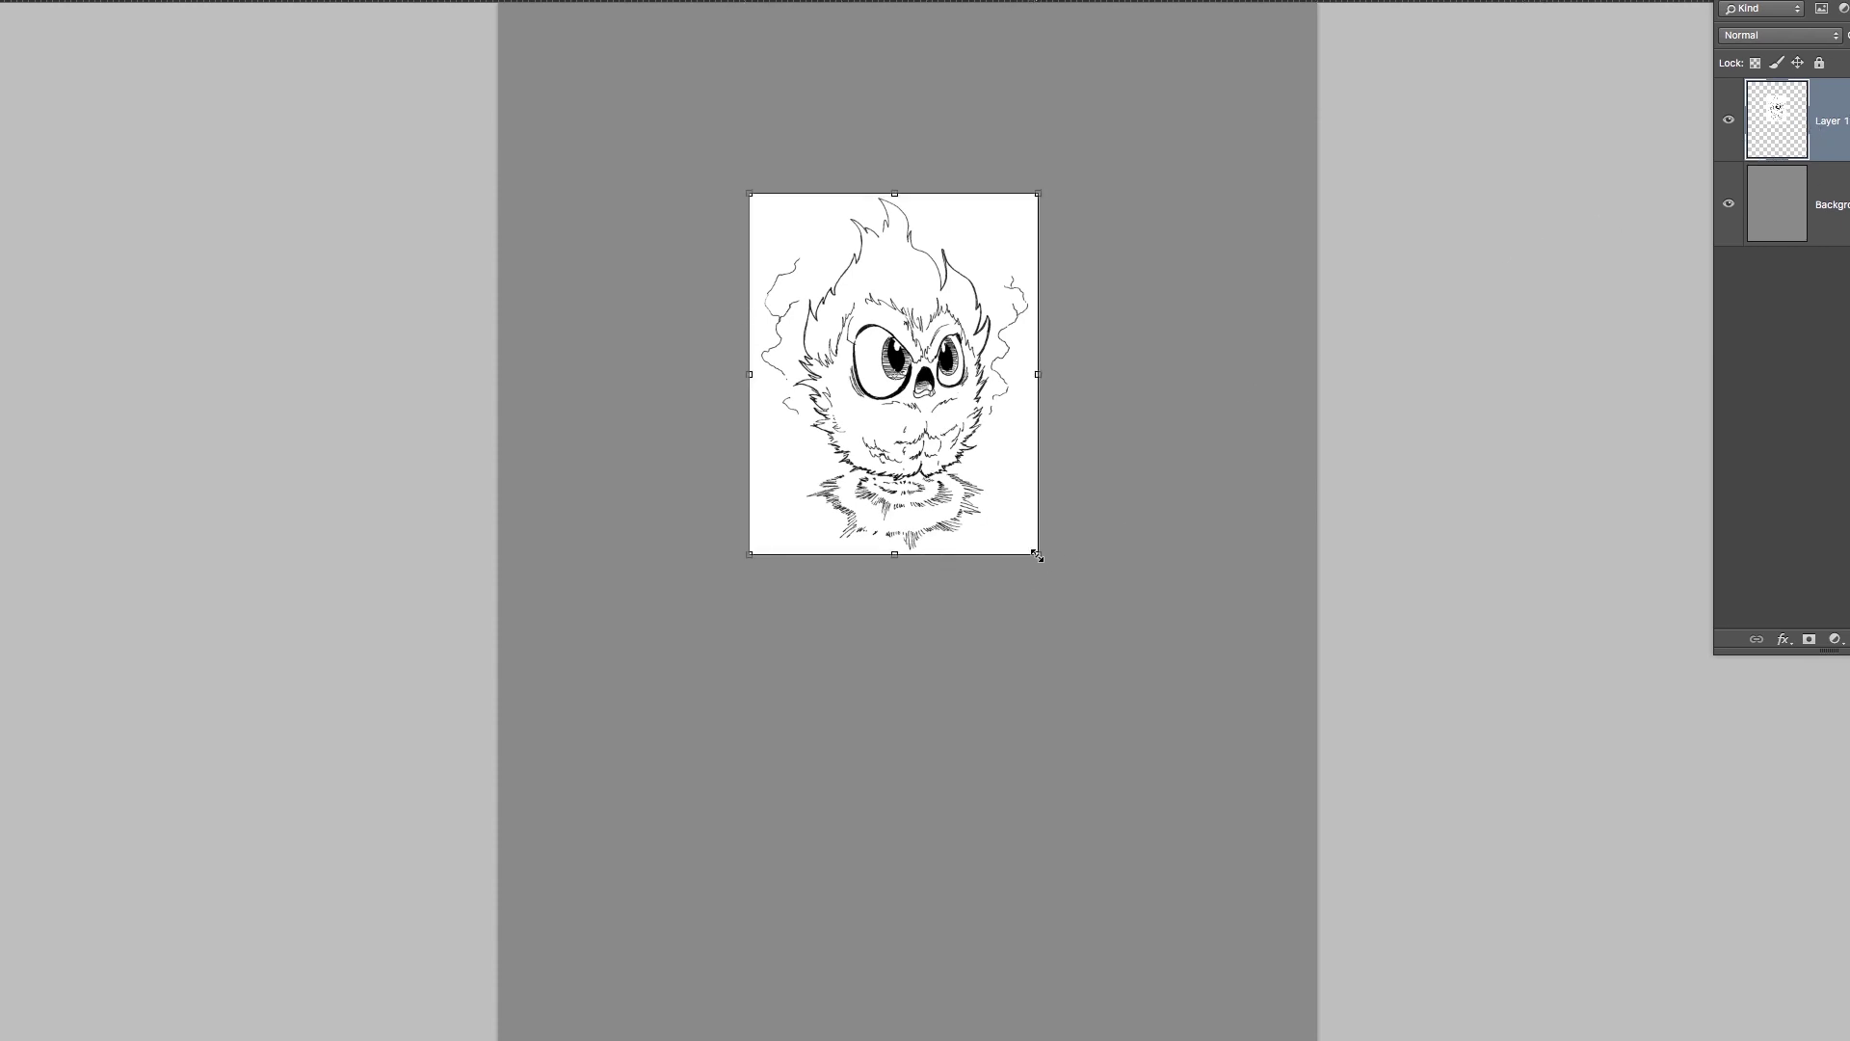
{"action": "left_click_drag", "start_coordinate": [1037, 556], "coordinate": [1246, 747]}
{"action": "left_click_drag", "start_coordinate": [1164, 690], "coordinate": [996, 563]}
{"action": "left_click_drag", "start_coordinate": [1049, 651], "coordinate": [1150, 734]}
{"action": "left_click_drag", "start_coordinate": [1012, 610], "coordinate": [1096, 645]}
{"action": "mouse_move", "coordinate": [1203, 771]}
{"action": "left_mouse_down"}
{"action": "mouse_move", "coordinate": [1032, 729]}
{"action": "mouse_move", "coordinate": [1027, 603]}
{"action": "mouse_move", "coordinate": [1147, 643]}
{"action": "mouse_move", "coordinate": [1106, 738]}
{"action": "mouse_move", "coordinate": [972, 696]}
{"action": "mouse_move", "coordinate": [996, 596]}
{"action": "mouse_move", "coordinate": [1146, 634]}
{"action": "mouse_move", "coordinate": [1108, 744]}
{"action": "mouse_move", "coordinate": [1005, 667]}
{"action": "mouse_move", "coordinate": [1012, 652]}
{"action": "mouse_move", "coordinate": [1210, 830]}
{"action": "mouse_move", "coordinate": [1008, 634]}
{"action": "mouse_move", "coordinate": [1176, 743]}
{"action": "mouse_move", "coordinate": [1226, 836]}
{"action": "mouse_move", "coordinate": [1175, 761]}
{"action": "left_mouse_up"}
{"action": "key", "text": "Return"}
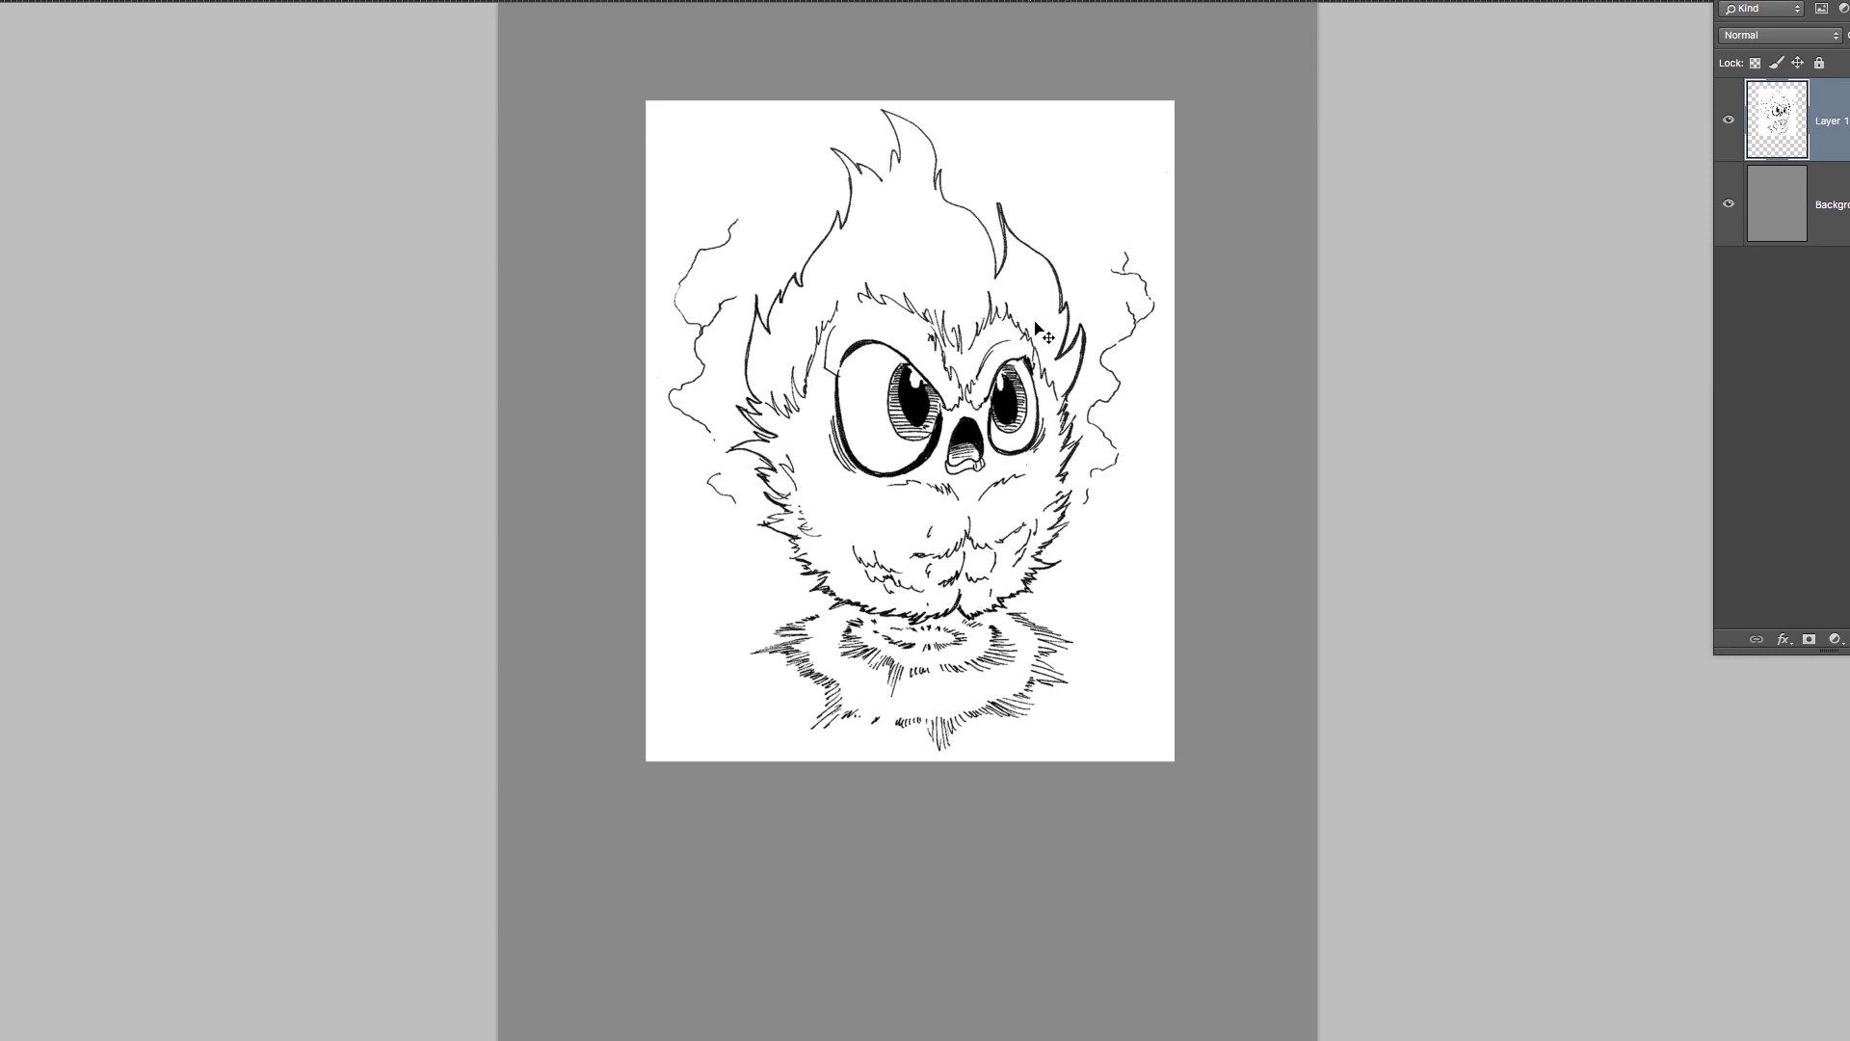
Set the sketch layer's blend mode to Multiply and lock the layer completely.
{"action": "left_click", "coordinate": [1780, 44]}
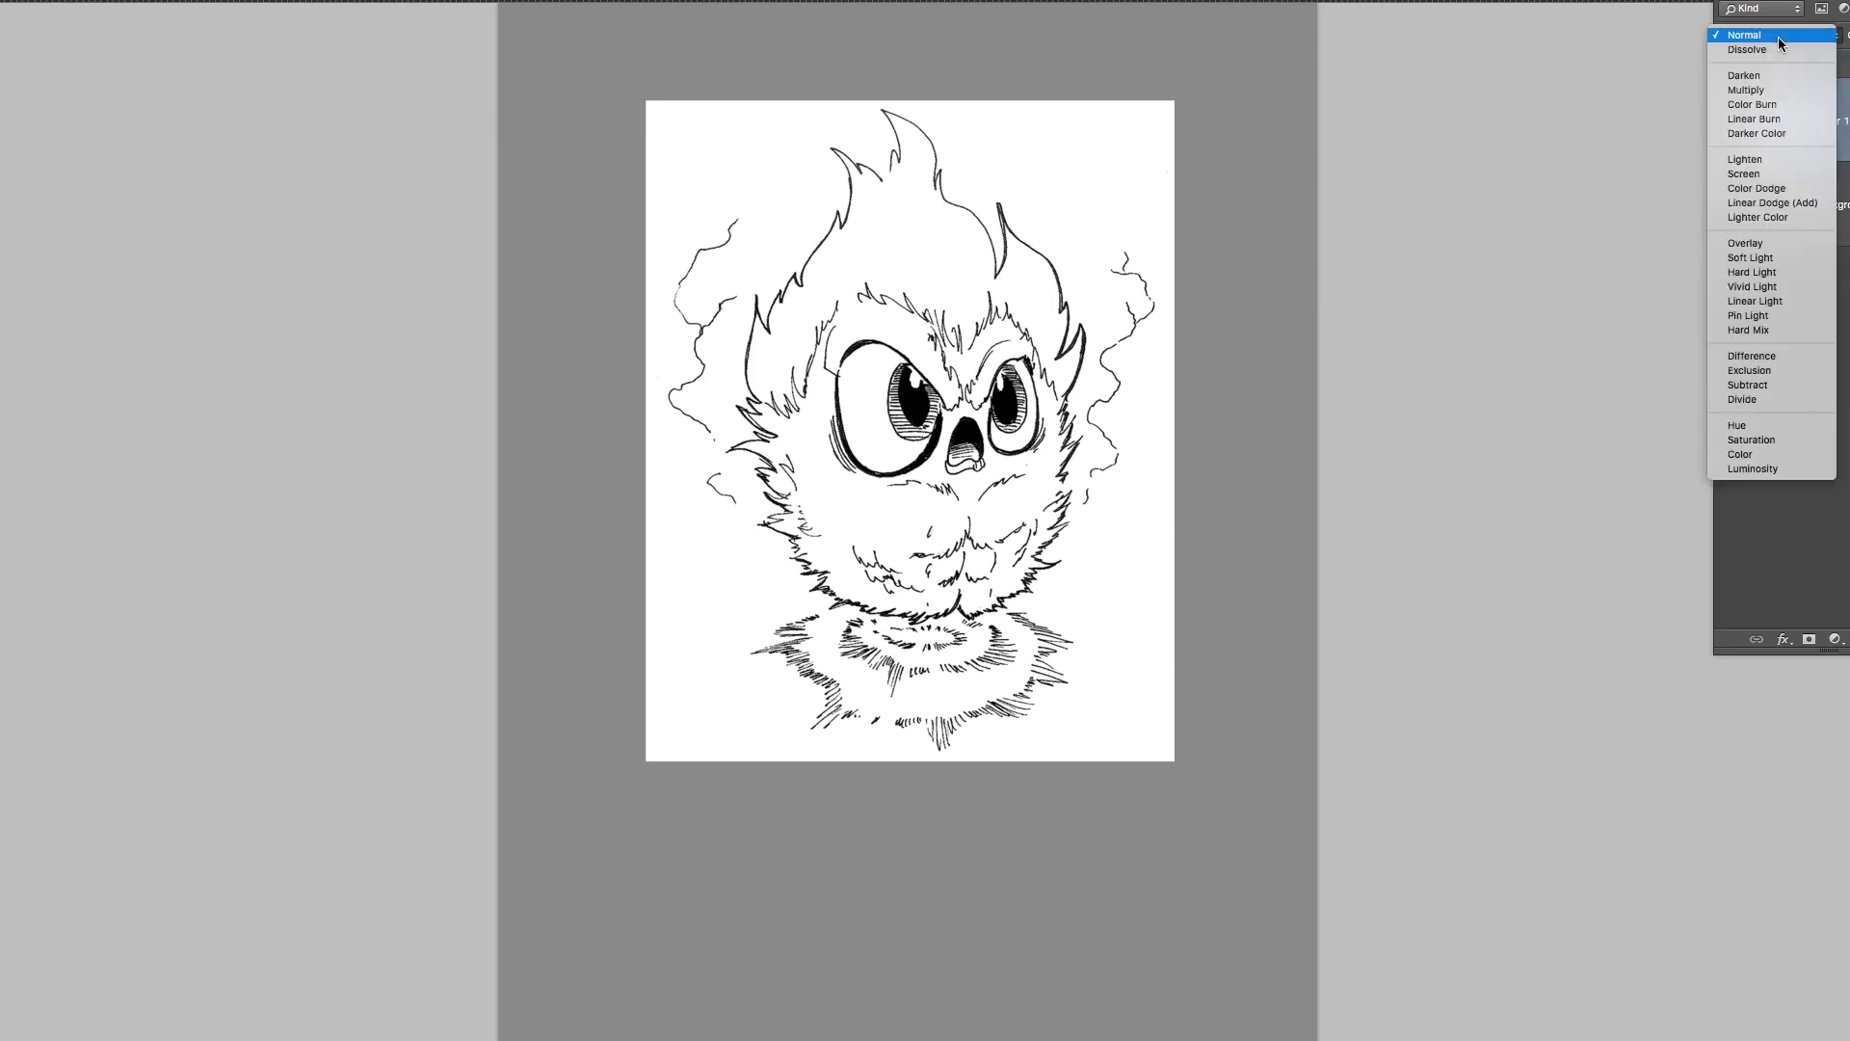
{"action": "left_click", "coordinate": [1769, 91]}
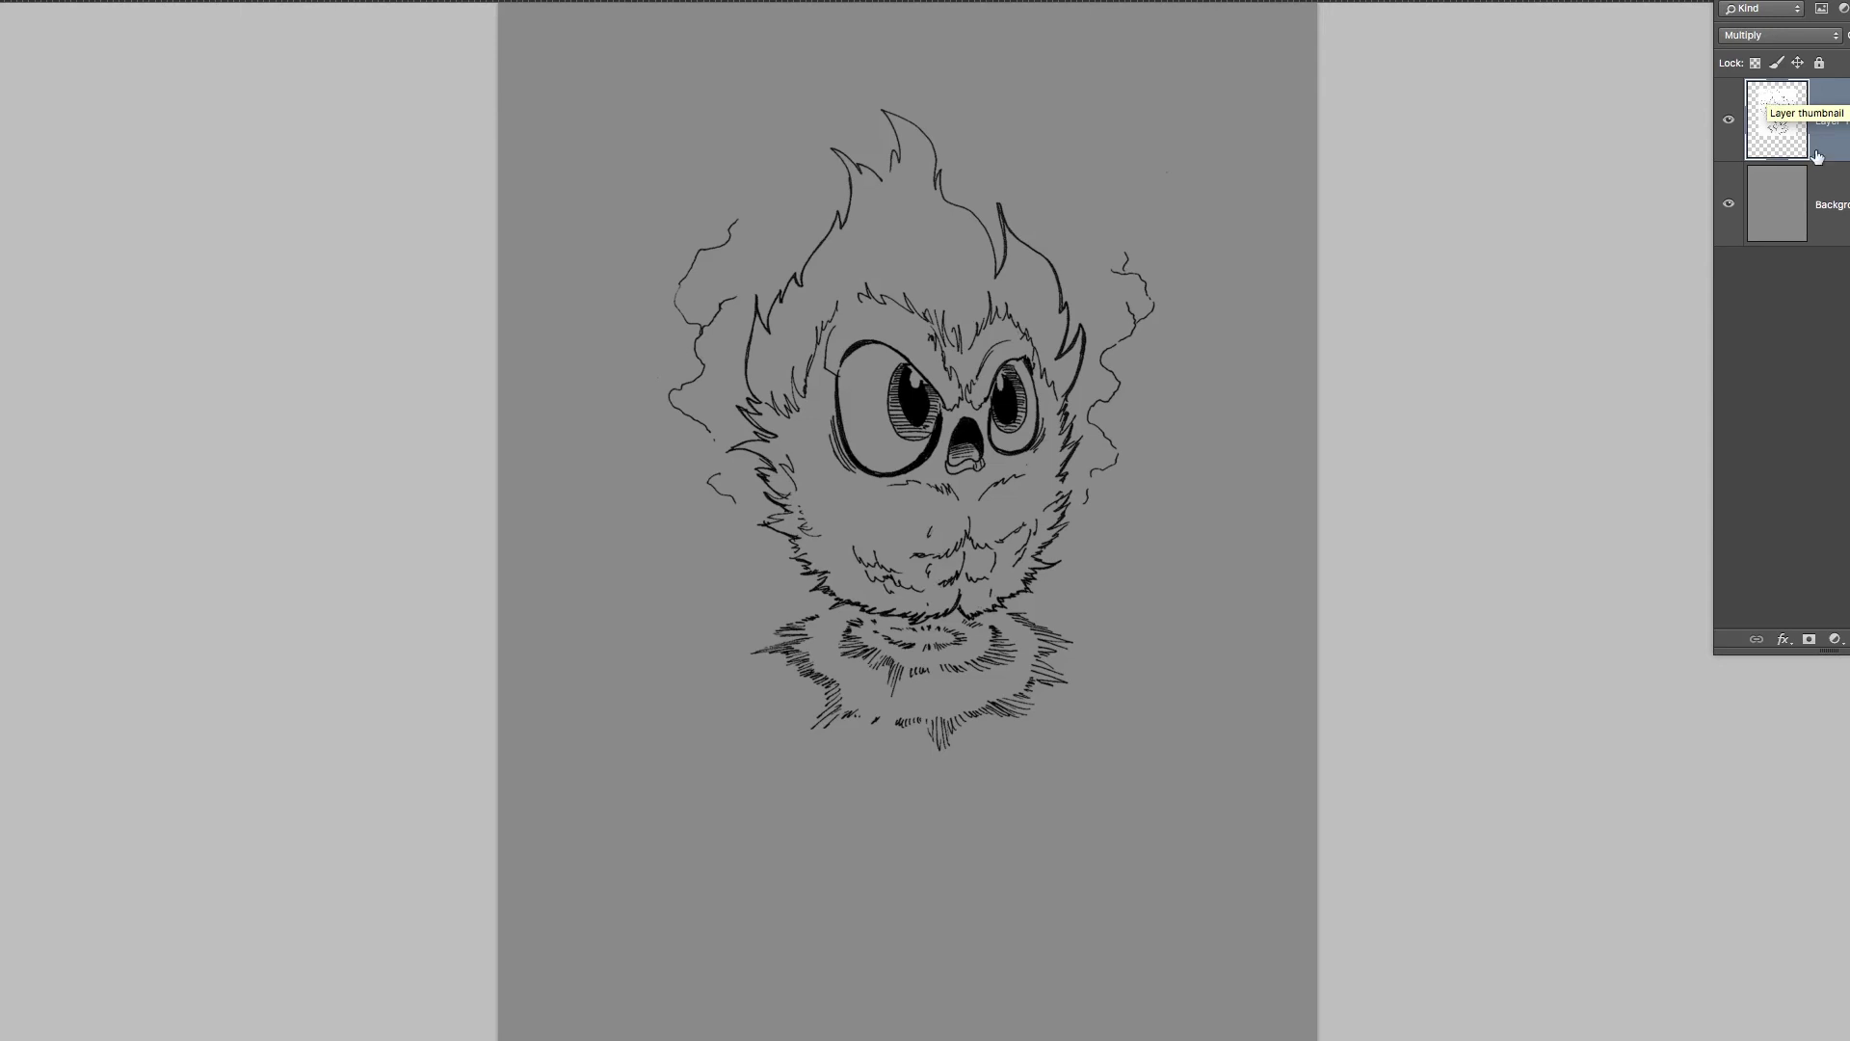
{"action": "left_click", "coordinate": [1819, 64]}
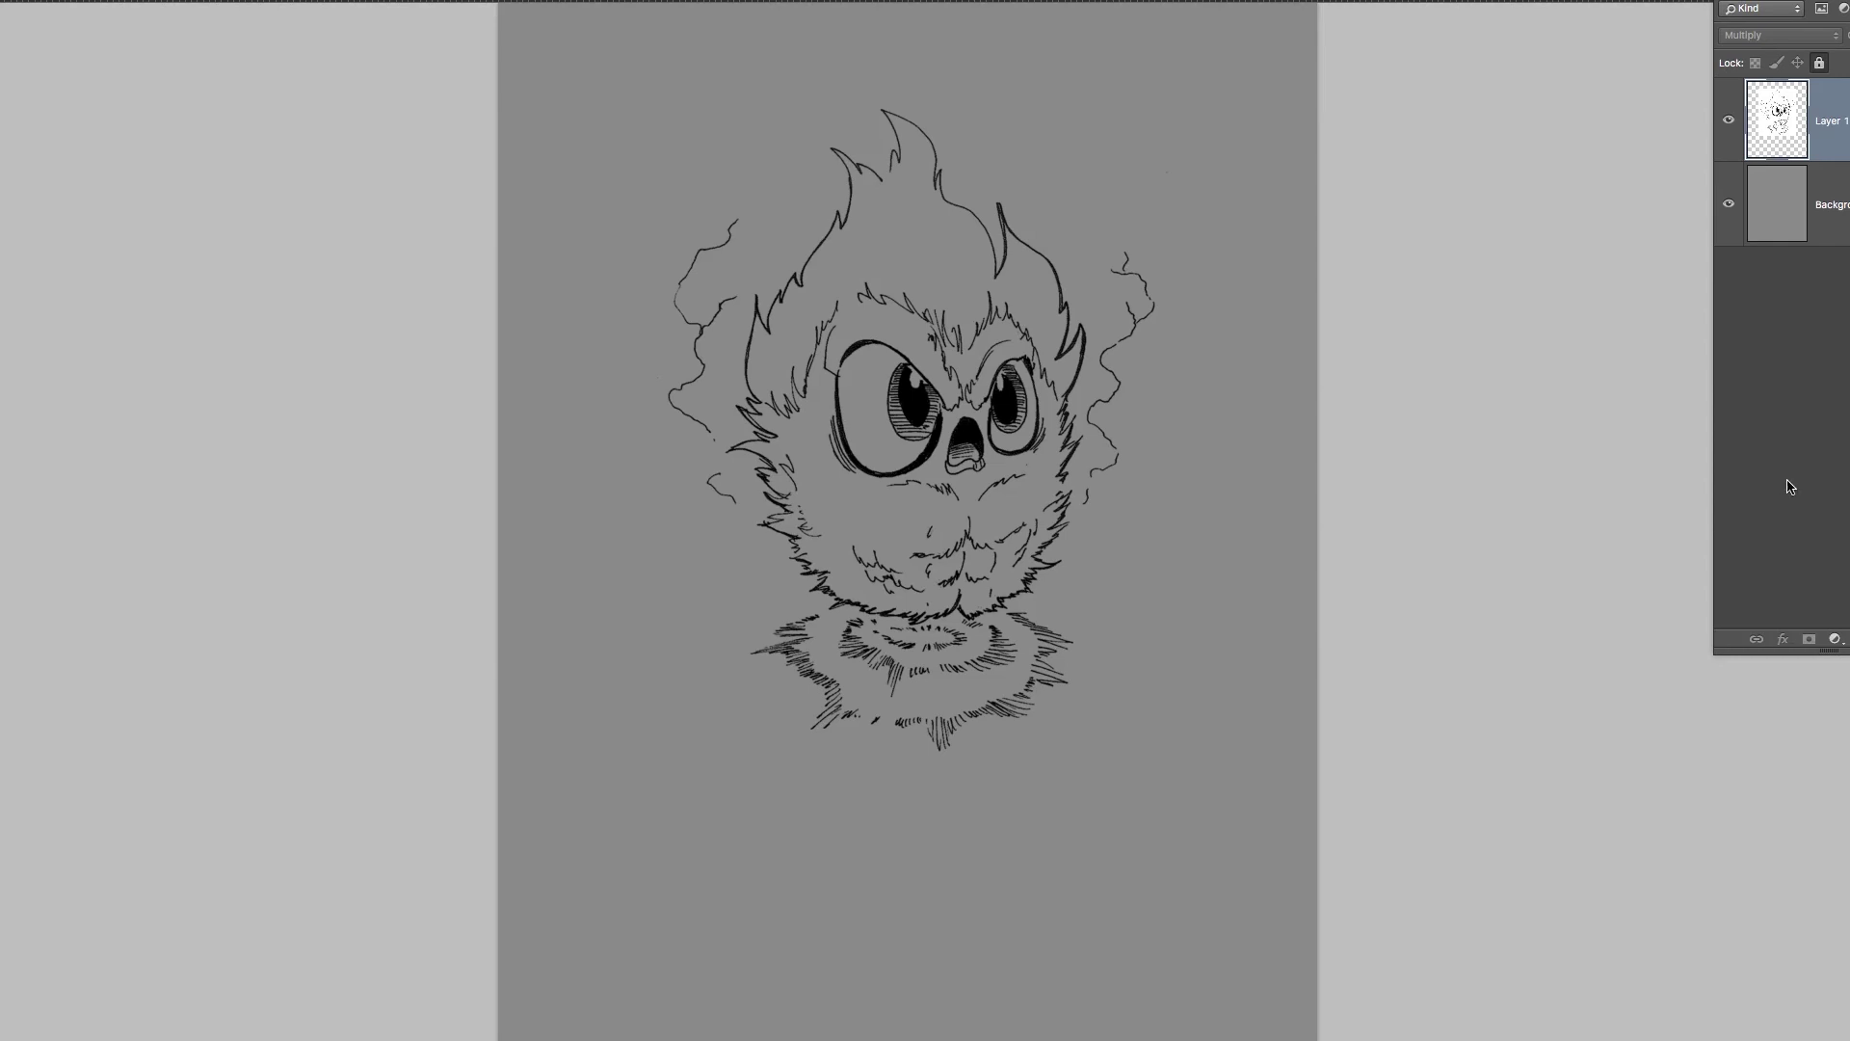
Add a new layer between the sketch and the background and name it flats.
{"action": "key", "text": "ctrl+shift+alt+n"}
{"action": "left_click_drag", "start_coordinate": [1845, 120], "coordinate": [1845, 241]}
{"action": "double_click", "coordinate": [1830, 207]}
{"action": "type", "text": "flats"}
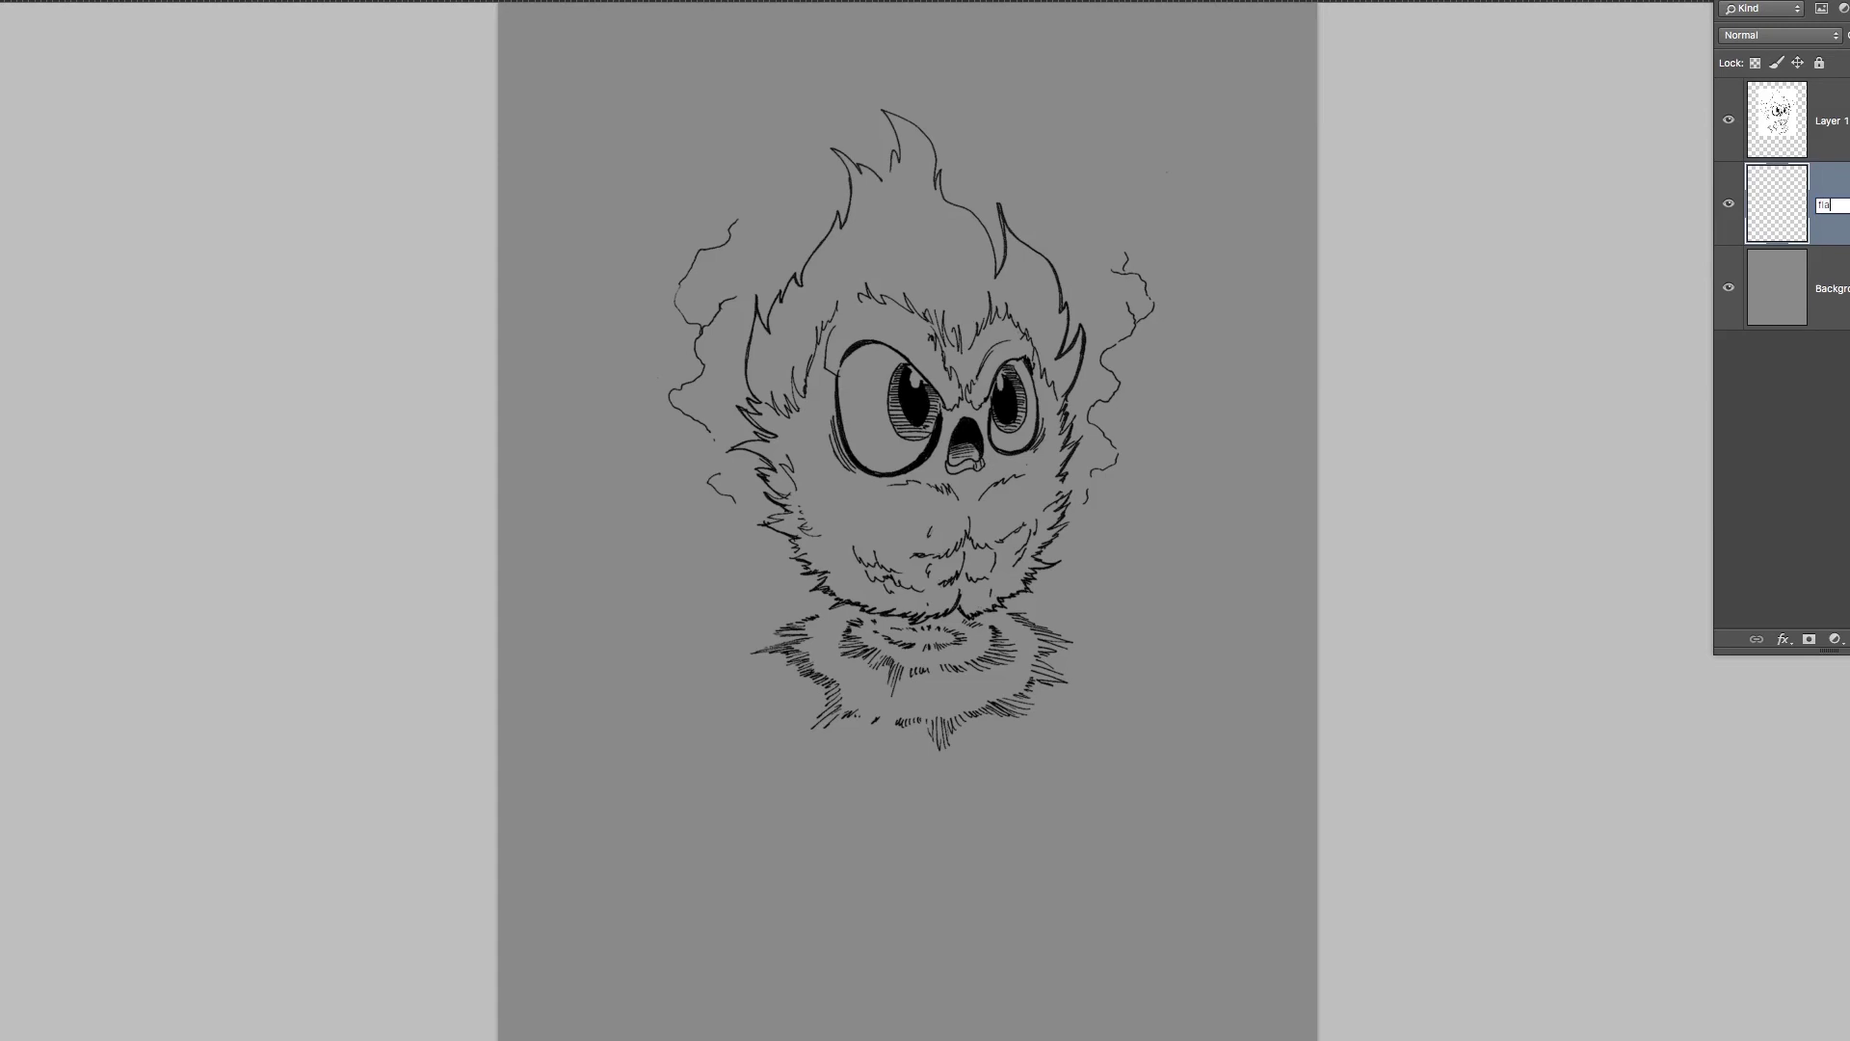
{"action": "key", "text": "Return"}
Paint a solid yellow base over the creature's whole body and flames on the flats layer, reducing the brush size for the edges.
{"action": "key", "text": "b"}
{"action": "mouse_move", "coordinate": [906, 405]}
{"action": "left_mouse_down"}
{"action": "mouse_move", "coordinate": [923, 463]}
{"action": "mouse_move", "coordinate": [927, 424]}
{"action": "left_mouse_up"}
{"action": "key", "text": "bracketleft"}
{"action": "key", "text": "bracketleft"}
{"action": "key", "text": "bracketleft"}
{"action": "key", "text": "bracketleft"}
{"action": "key", "text": "bracketleft"}
{"action": "key", "text": "bracketleft"}
{"action": "mouse_move", "coordinate": [983, 333]}
{"action": "left_mouse_down"}
{"action": "mouse_move", "coordinate": [902, 152]}
{"action": "mouse_move", "coordinate": [900, 223]}
{"action": "mouse_move", "coordinate": [831, 164]}
{"action": "mouse_move", "coordinate": [848, 289]}
{"action": "mouse_move", "coordinate": [861, 279]}
{"action": "mouse_move", "coordinate": [761, 358]}
{"action": "mouse_move", "coordinate": [791, 398]}
{"action": "mouse_move", "coordinate": [766, 438]}
{"action": "mouse_move", "coordinate": [800, 496]}
{"action": "mouse_move", "coordinate": [792, 532]}
{"action": "mouse_move", "coordinate": [891, 597]}
{"action": "mouse_move", "coordinate": [838, 602]}
{"action": "mouse_move", "coordinate": [966, 590]}
{"action": "mouse_move", "coordinate": [1036, 549]}
{"action": "mouse_move", "coordinate": [1050, 505]}
{"action": "mouse_move", "coordinate": [963, 549]}
{"action": "mouse_move", "coordinate": [1041, 453]}
{"action": "mouse_move", "coordinate": [1058, 355]}
{"action": "mouse_move", "coordinate": [1008, 240]}
{"action": "mouse_move", "coordinate": [1047, 313]}
{"action": "left_mouse_up"}
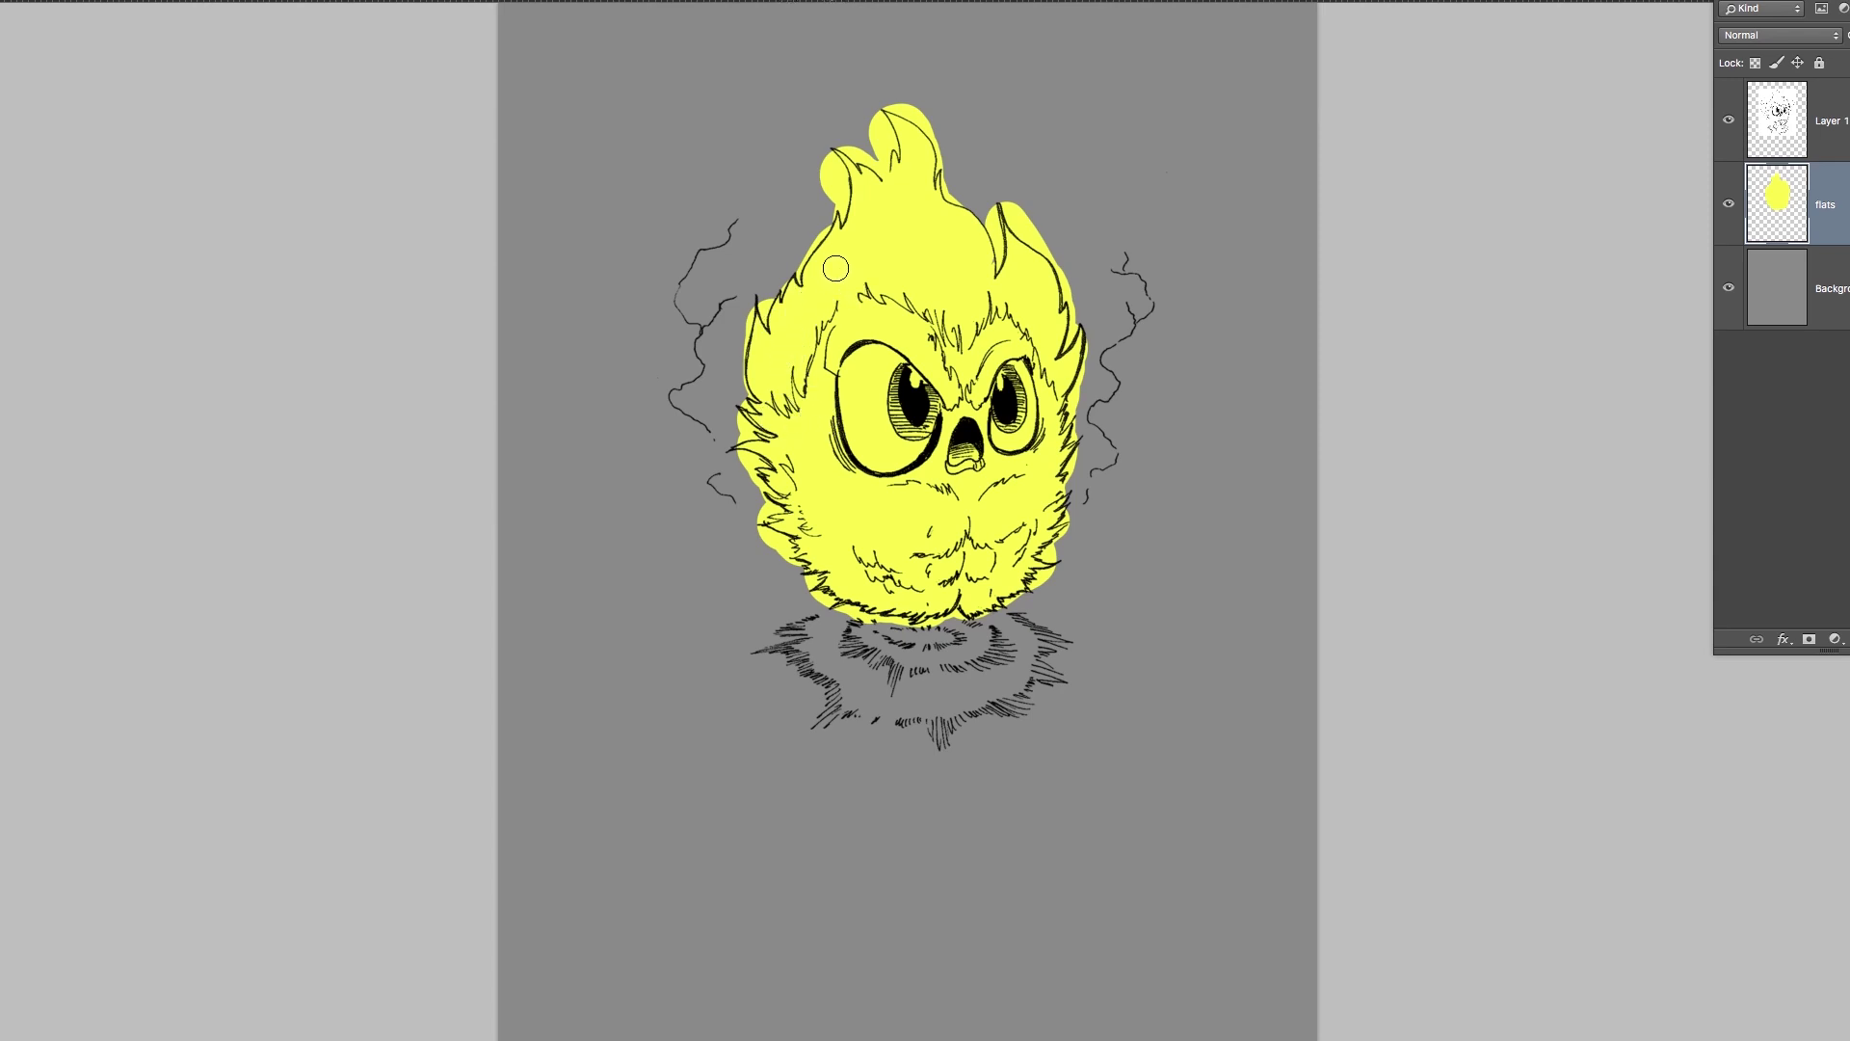
Try to trim the yellow overspill outside the leftmost flame tip by lassoing and deleting it.
{"action": "left_click", "coordinate": [873, 240], "text": "super"}
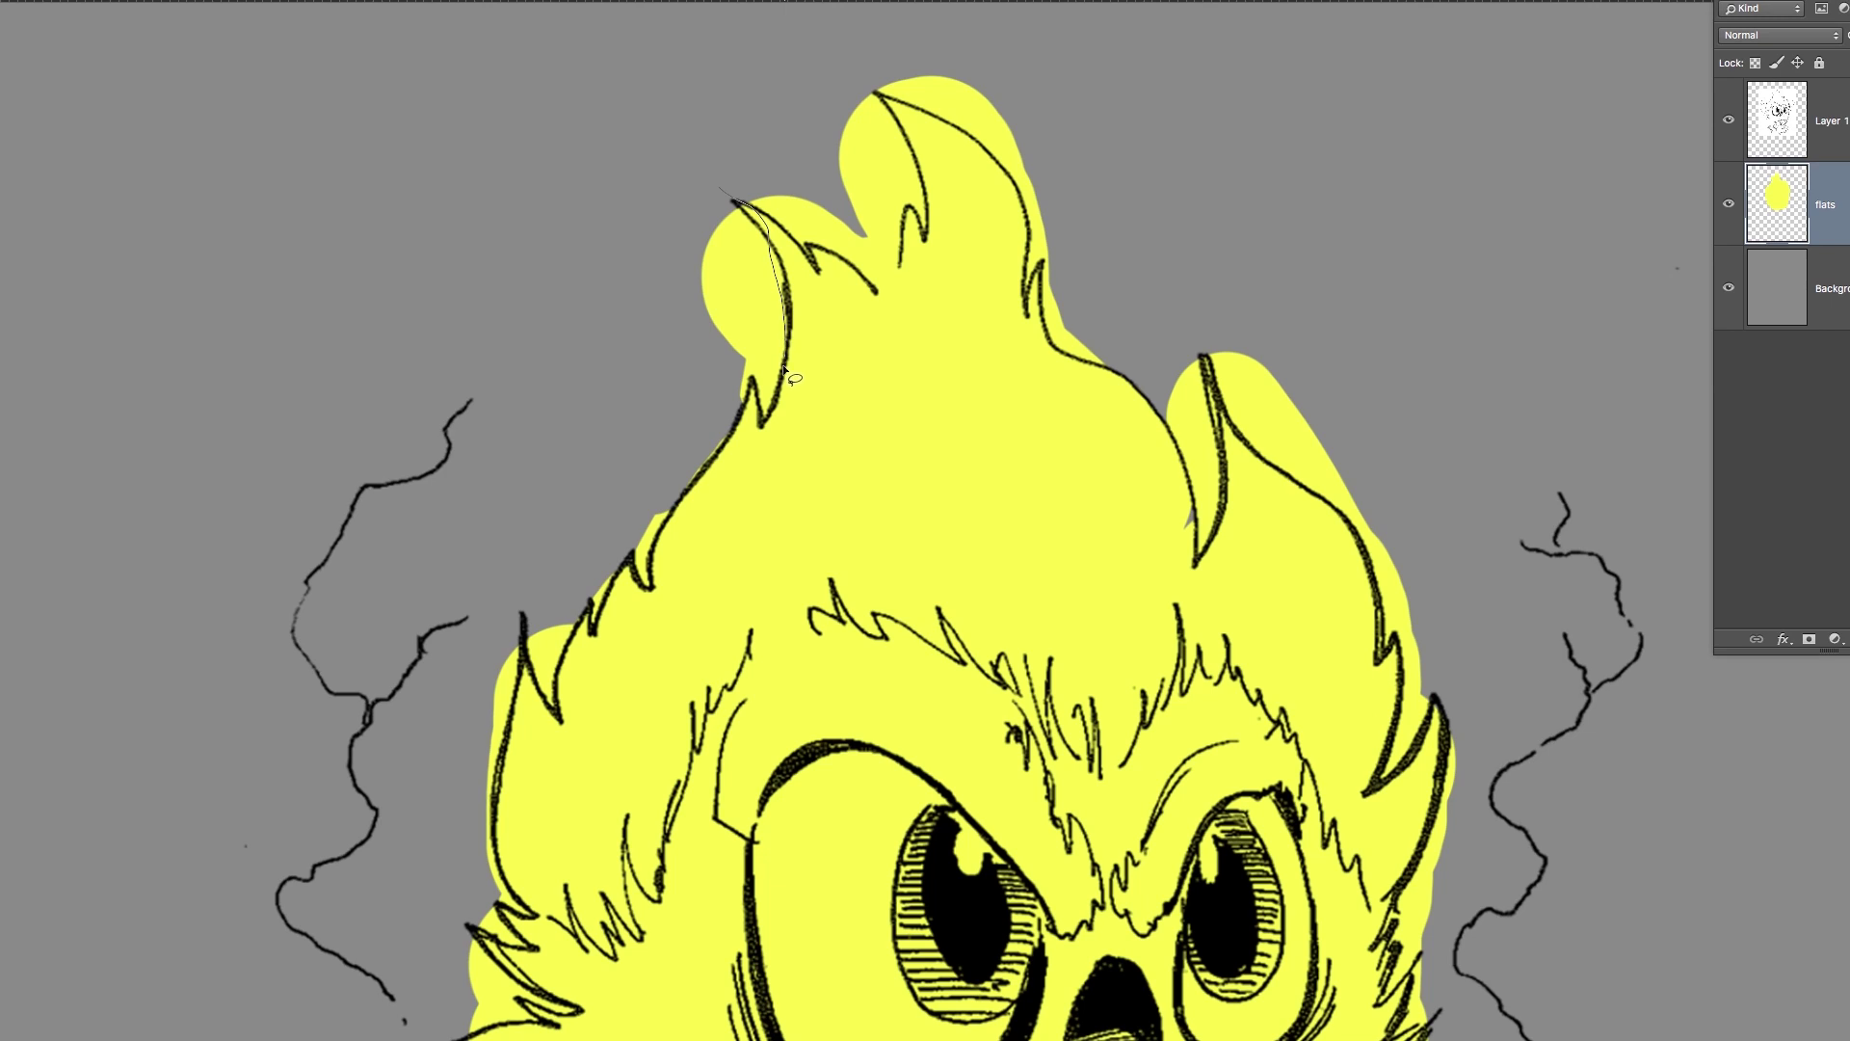
{"action": "left_click_drag", "start_coordinate": [605, 284], "coordinate": [765, 147]}
{"action": "key", "text": "Delete"}
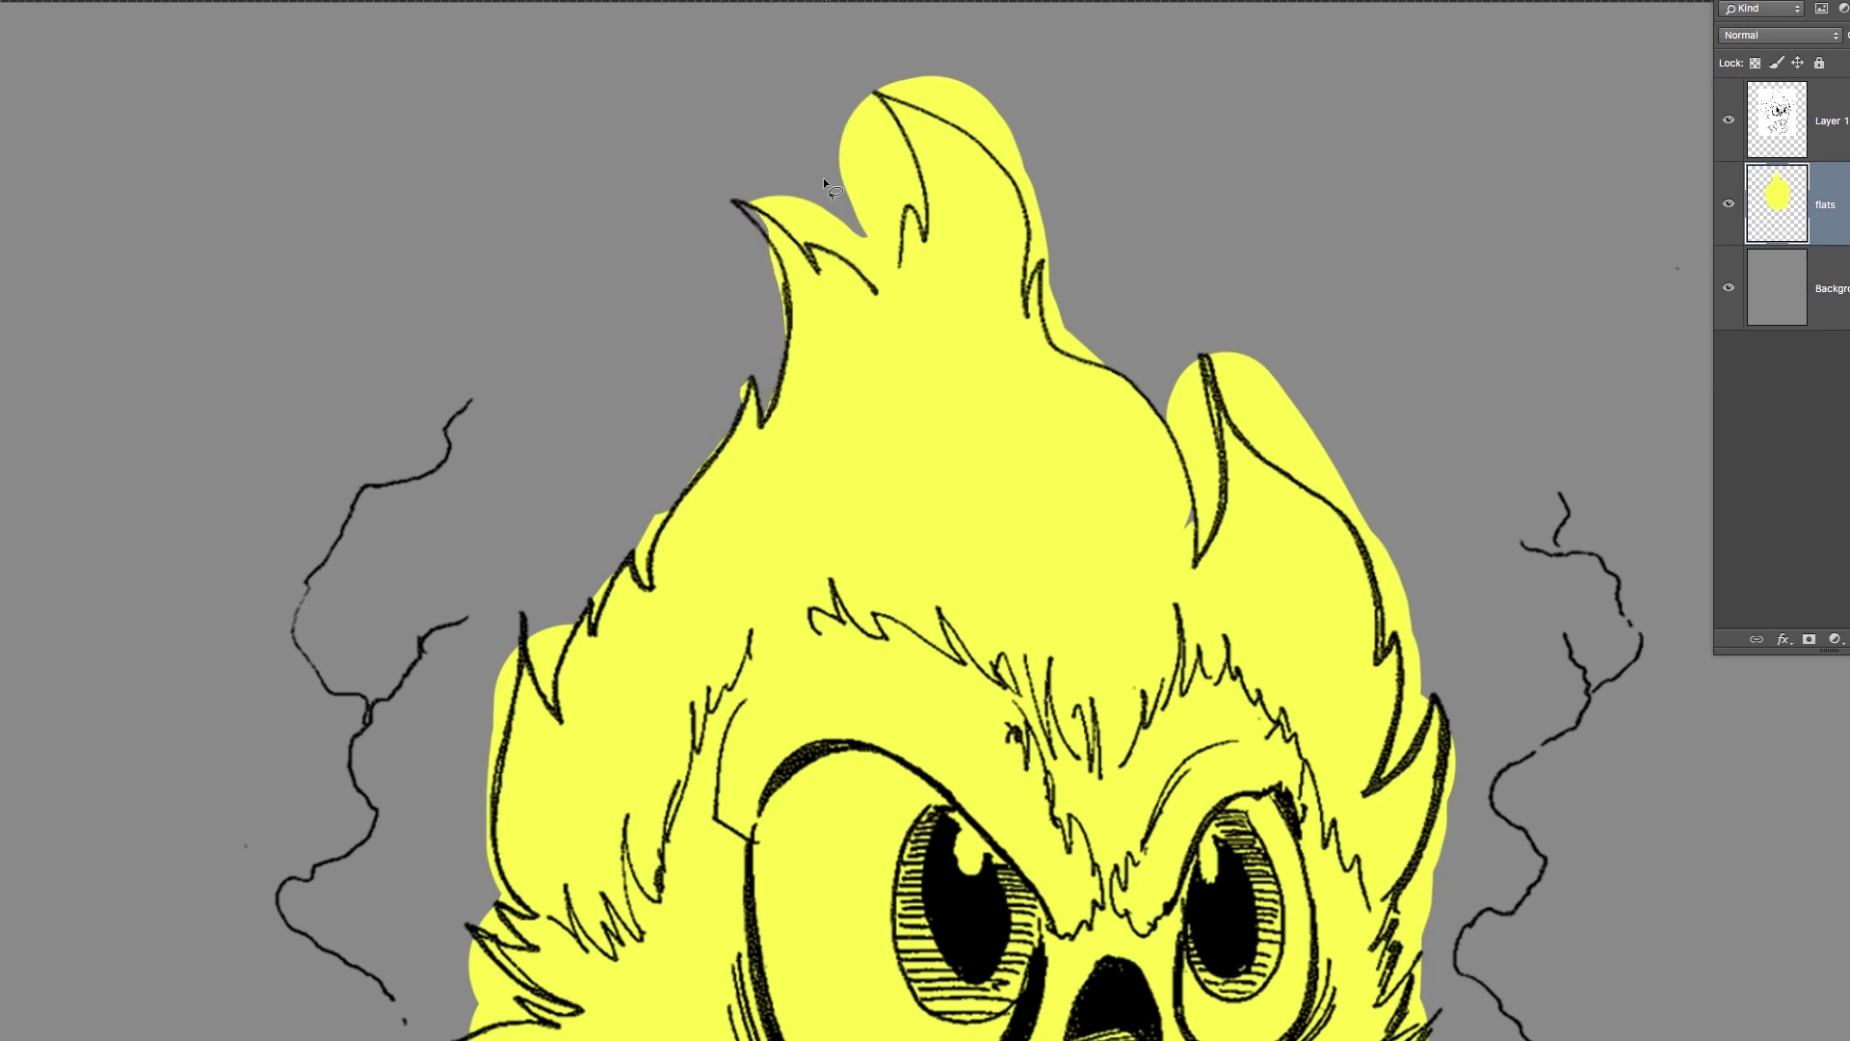
{"action": "mouse_move", "coordinate": [745, 275]}
{"action": "left_mouse_down"}
{"action": "mouse_move", "coordinate": [865, 283]}
{"action": "mouse_move", "coordinate": [736, 300]}
{"action": "left_mouse_up"}
{"action": "key", "text": "ctrl+z"}
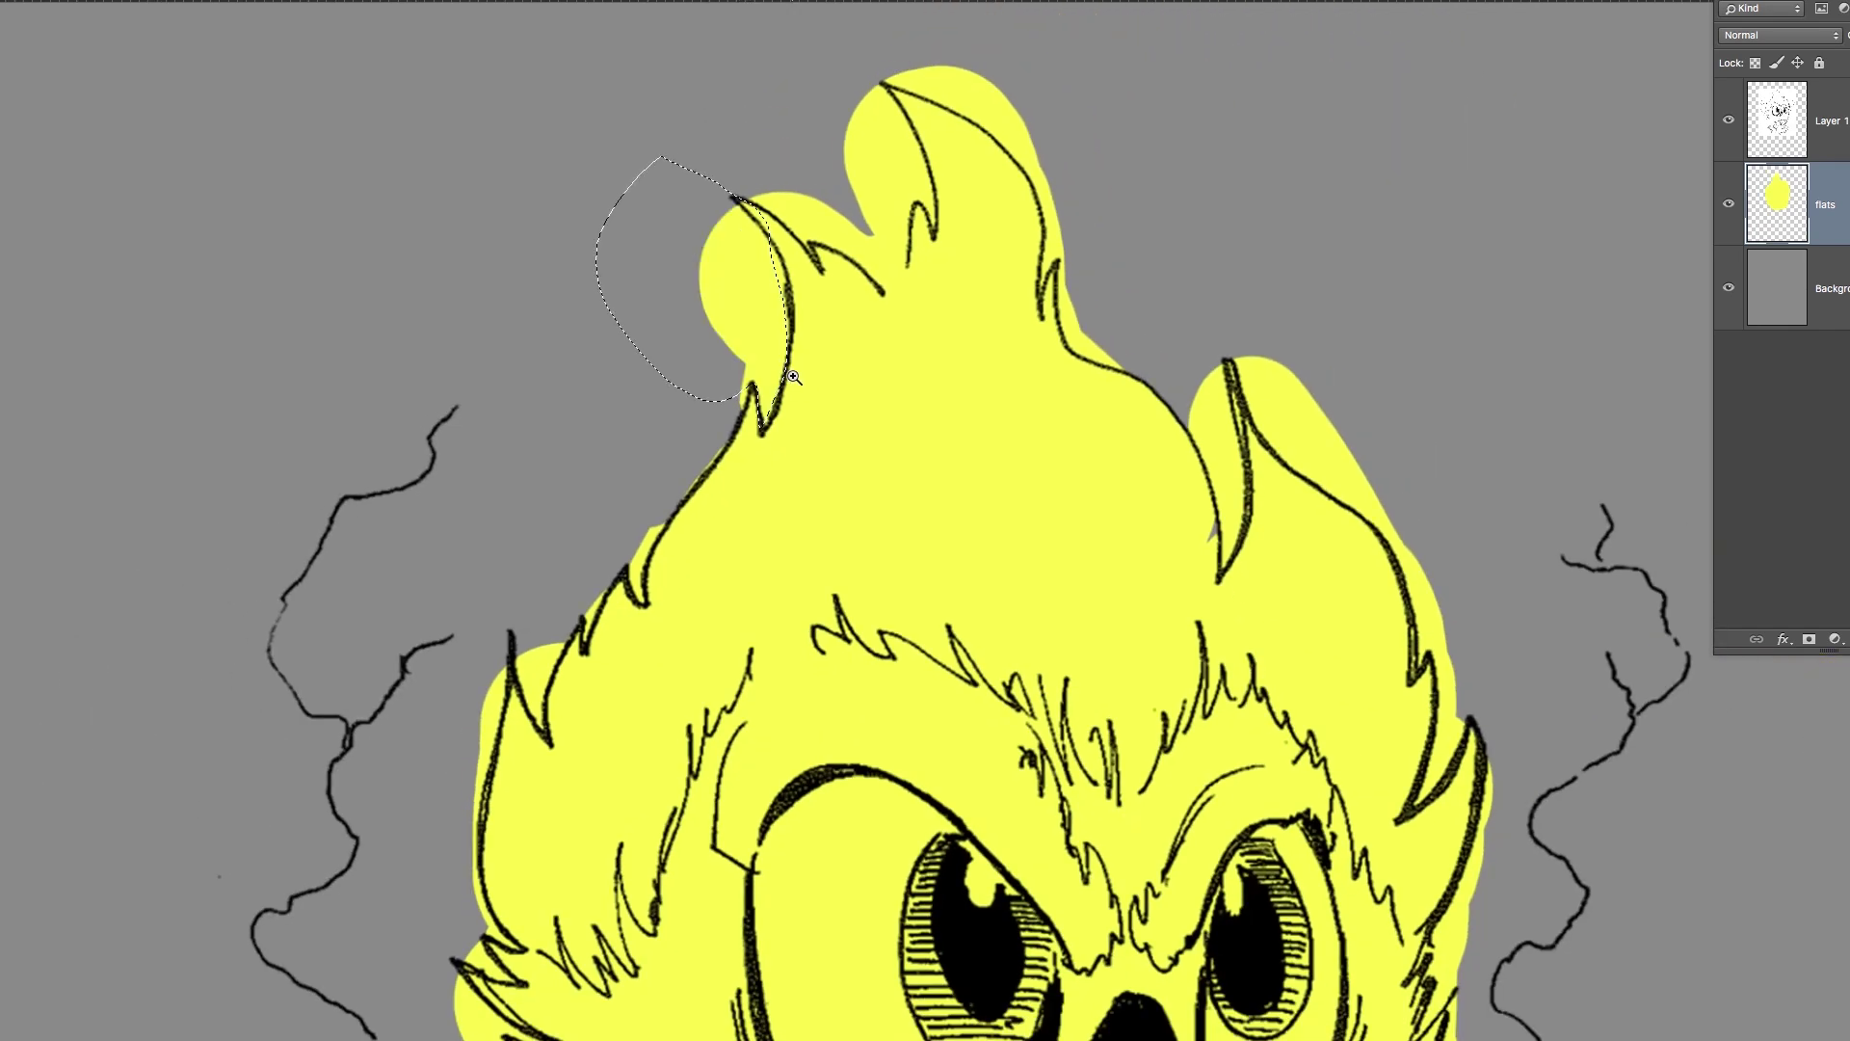
Try to erase the yellow overspill beside the leftmost flame tip with a small eraser, undoing each test stroke.
{"action": "mouse_move", "coordinate": [790, 376]}
{"action": "left_mouse_down"}
{"action": "mouse_move", "coordinate": [742, 378]}
{"action": "mouse_move", "coordinate": [758, 376]}
{"action": "left_mouse_up"}
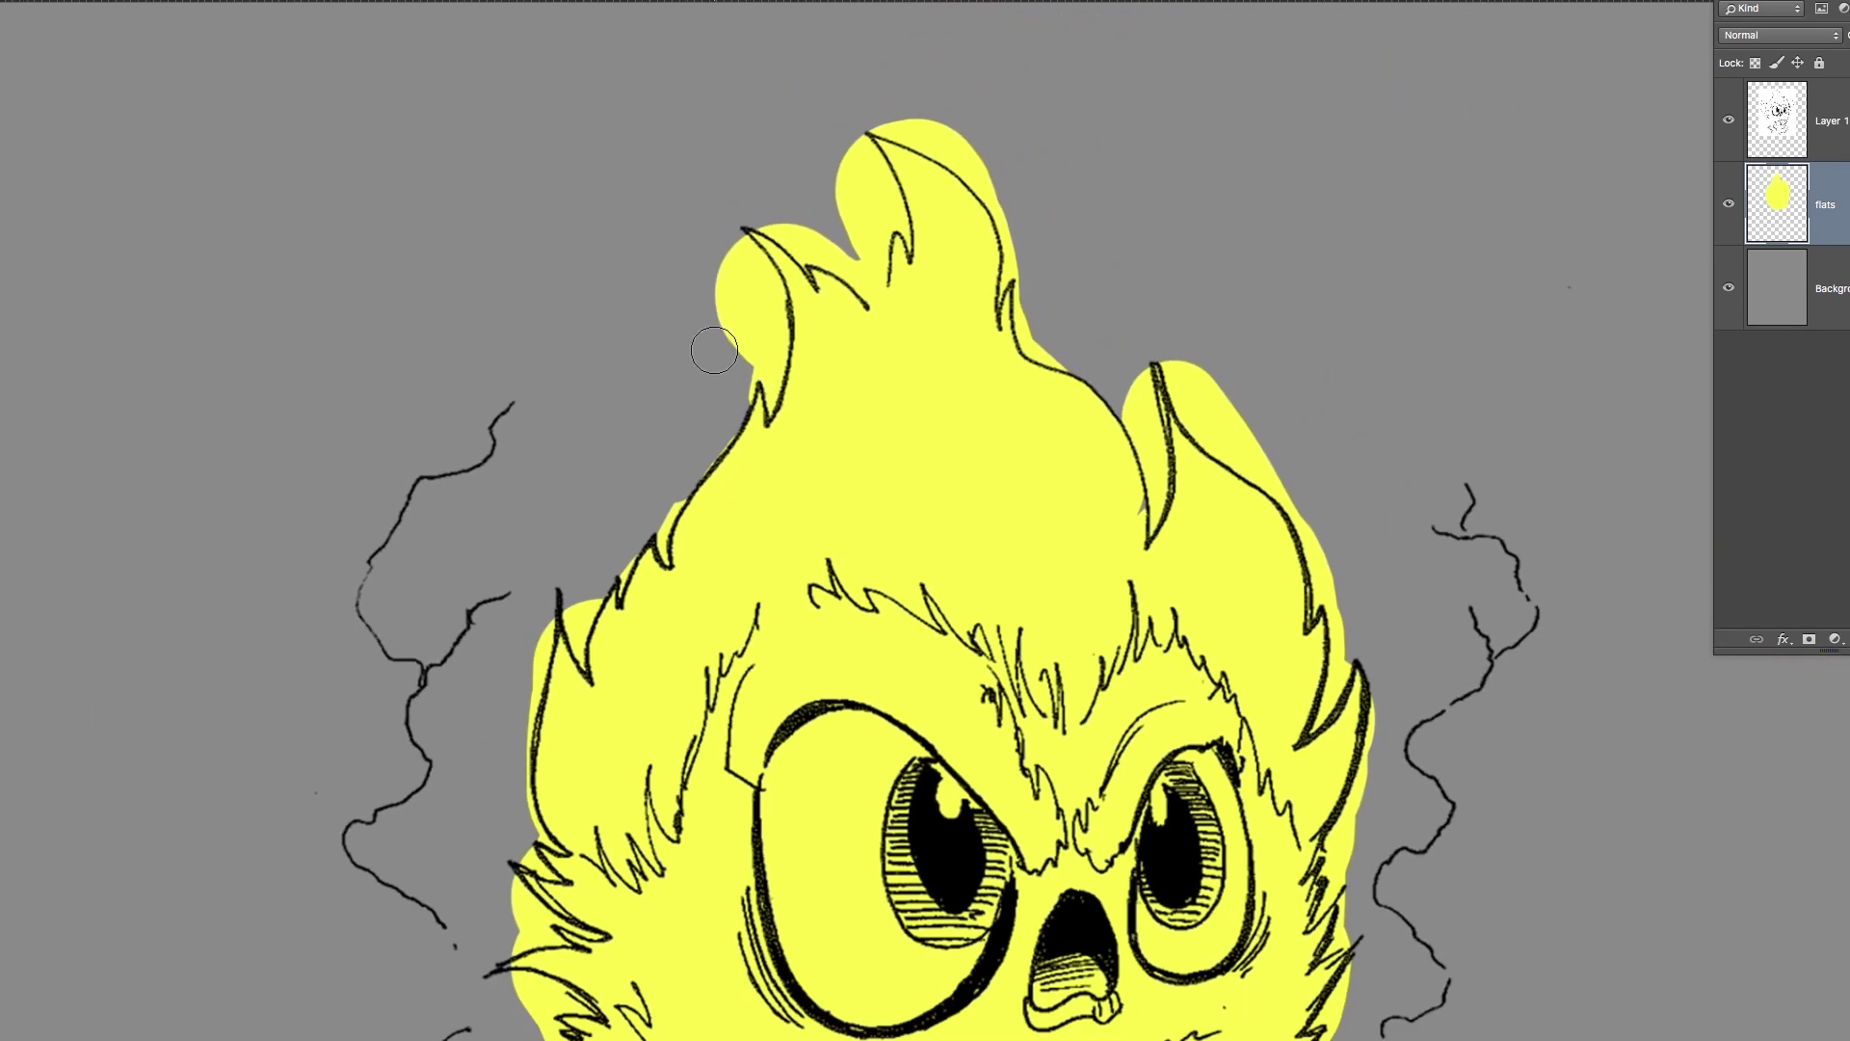
{"action": "left_click_drag", "start_coordinate": [763, 407], "coordinate": [784, 421]}
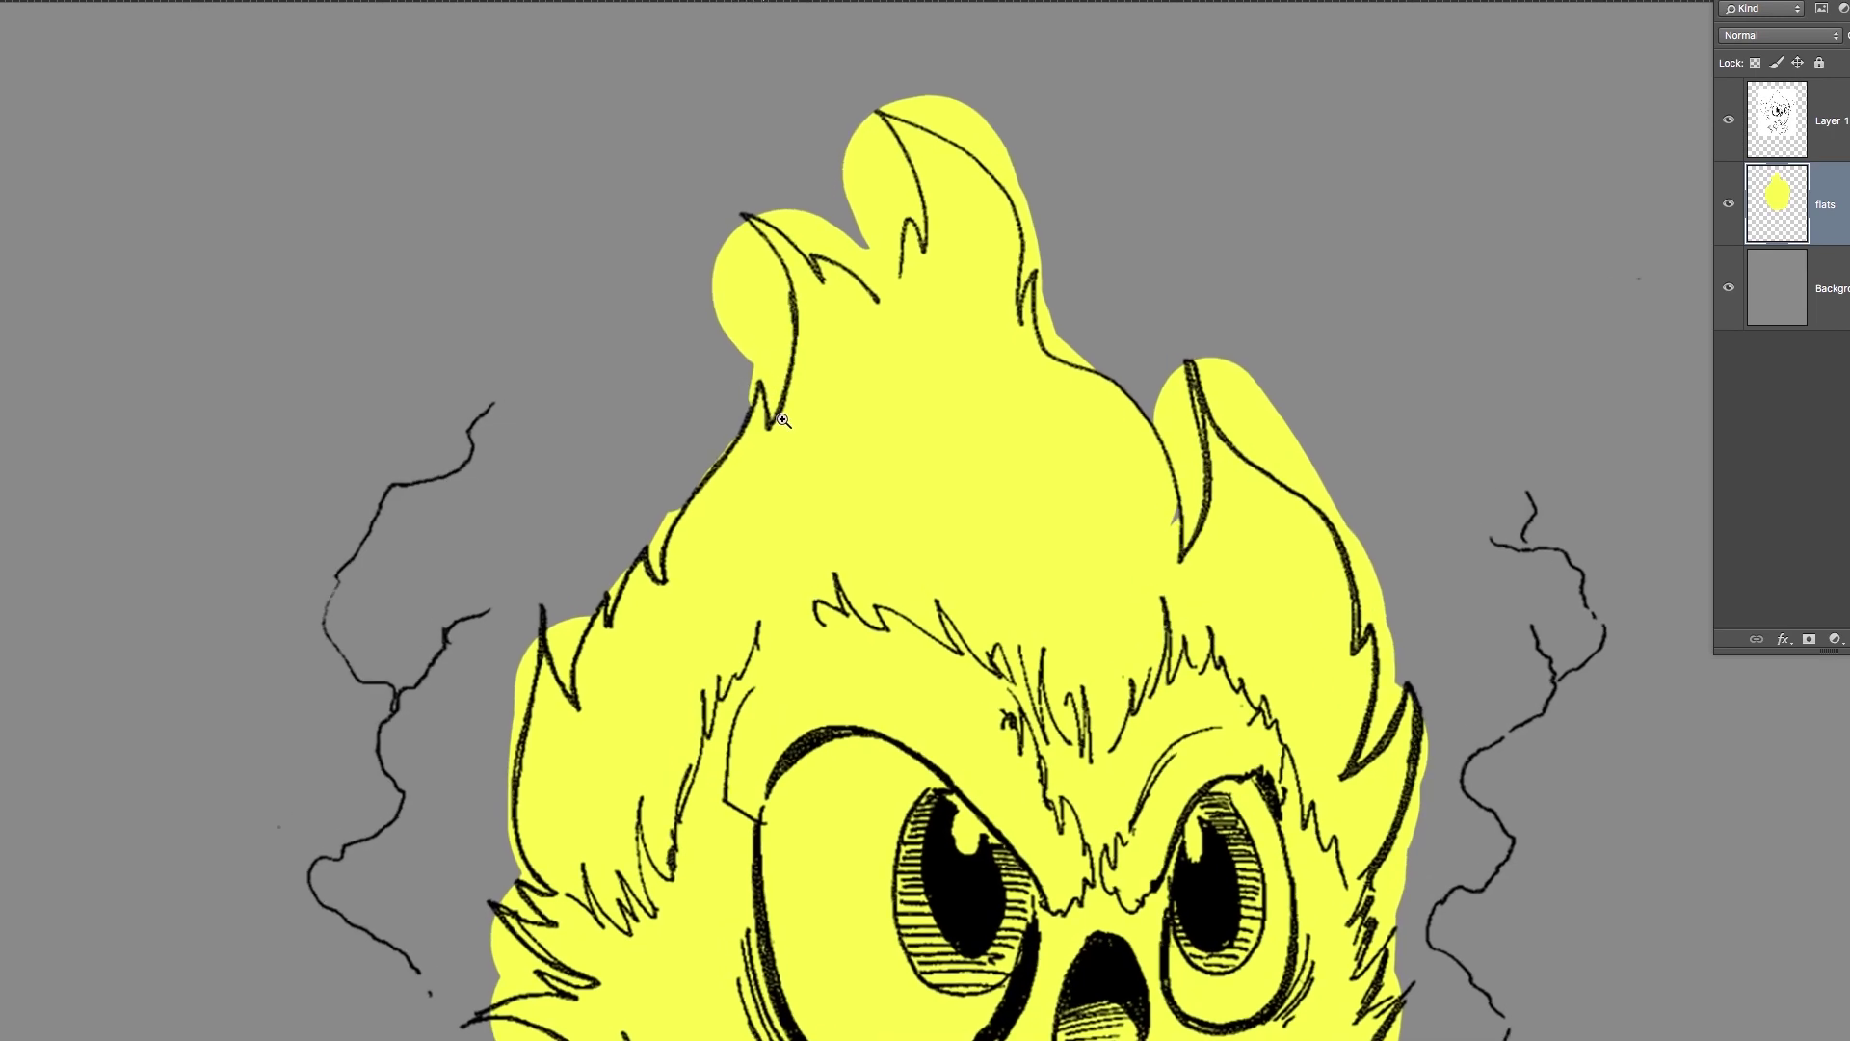
{"action": "left_click", "coordinate": [783, 421]}
{"action": "key", "text": "bracketleft"}
{"action": "key", "text": "bracketleft"}
{"action": "mouse_move", "coordinate": [781, 421]}
{"action": "left_mouse_down"}
{"action": "mouse_move", "coordinate": [809, 327]}
{"action": "mouse_move", "coordinate": [785, 405]}
{"action": "mouse_move", "coordinate": [801, 348]}
{"action": "mouse_move", "coordinate": [758, 376]}
{"action": "left_mouse_up"}
{"action": "key", "text": "super+z"}
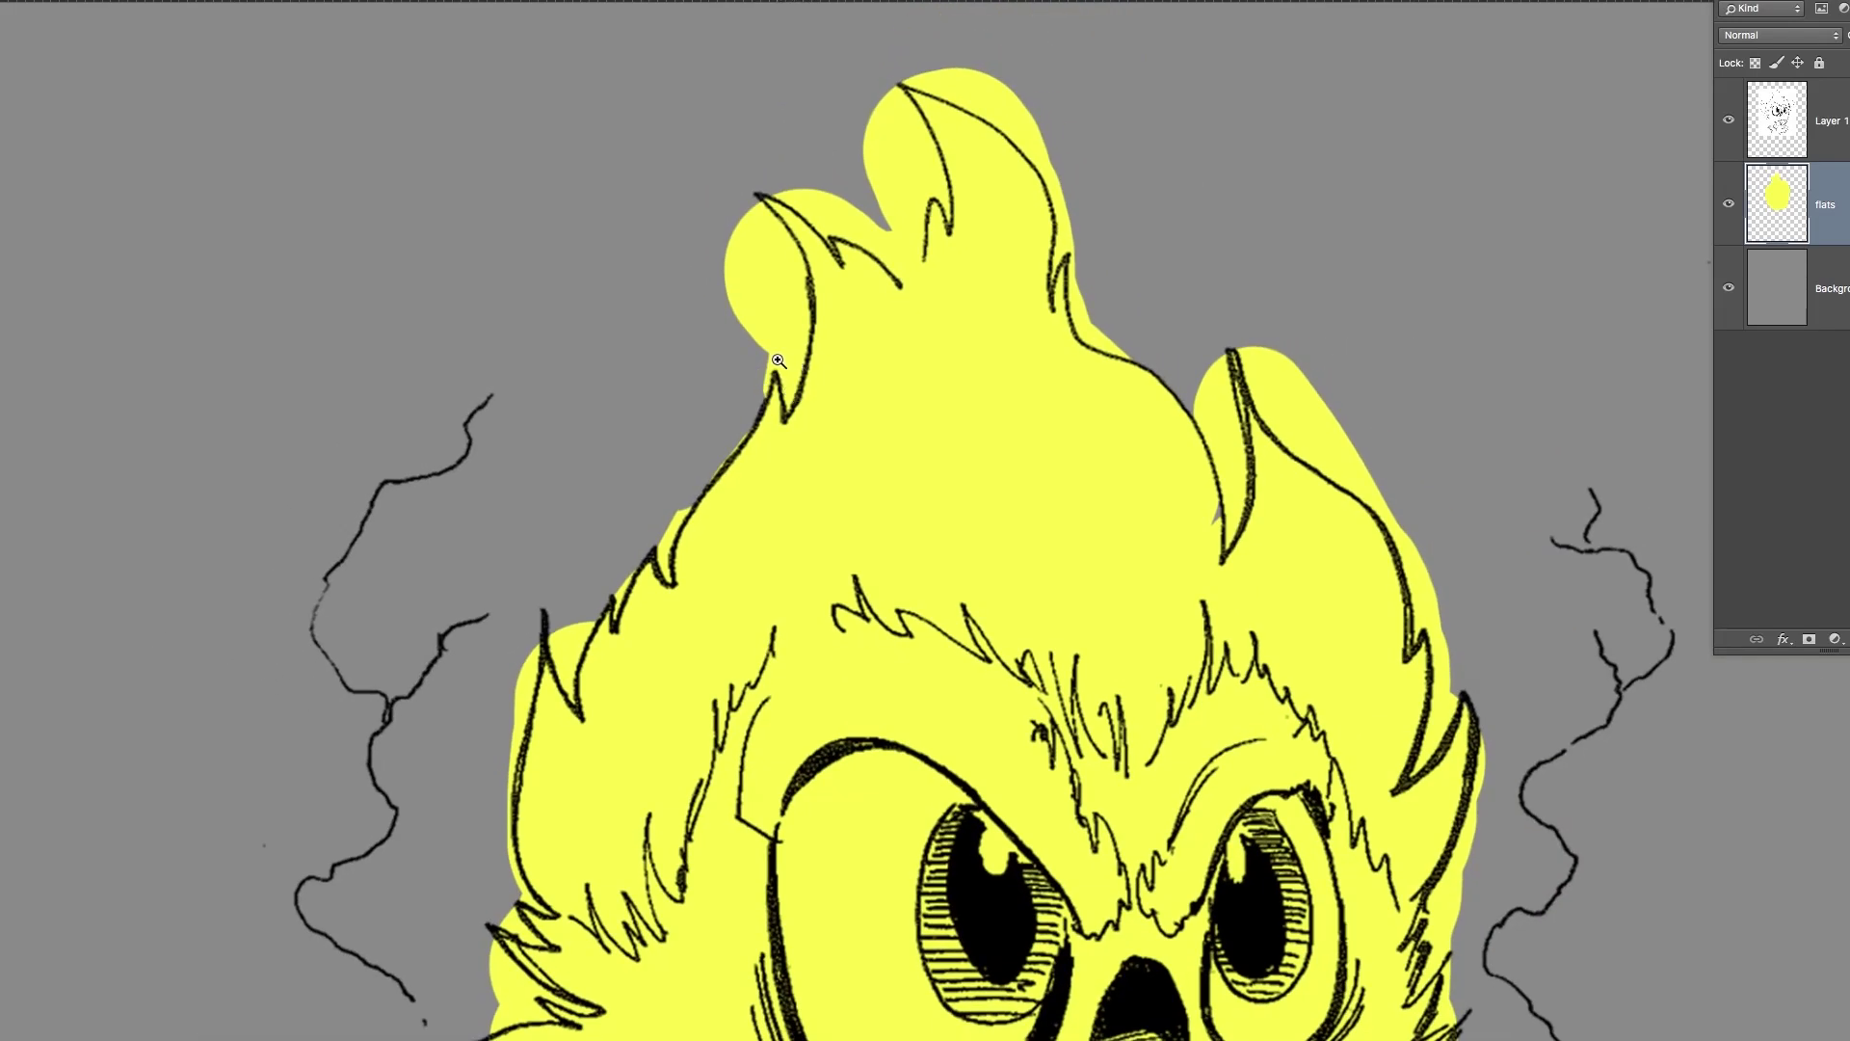
{"action": "left_click_drag", "start_coordinate": [774, 321], "coordinate": [748, 290]}
{"action": "key", "text": "super+z"}
{"action": "left_click_drag", "start_coordinate": [801, 219], "coordinate": [819, 372]}
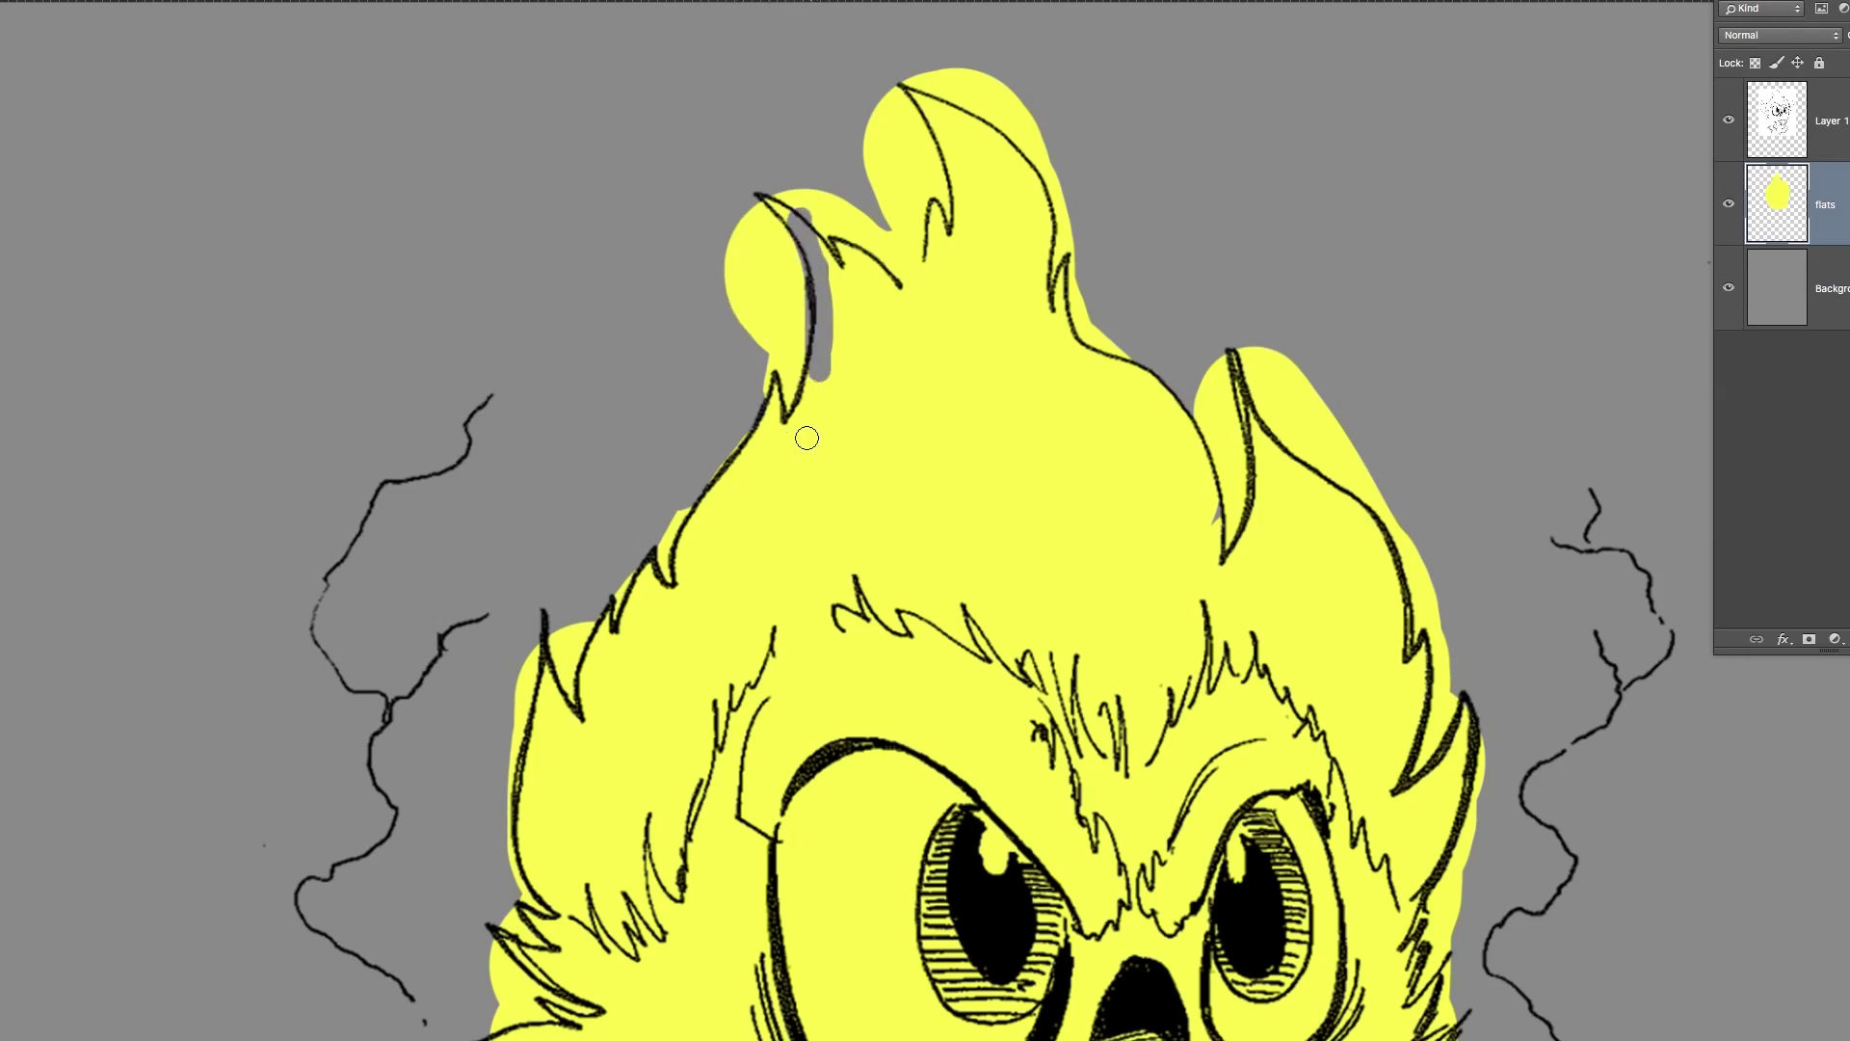
{"action": "key", "text": "super+z"}
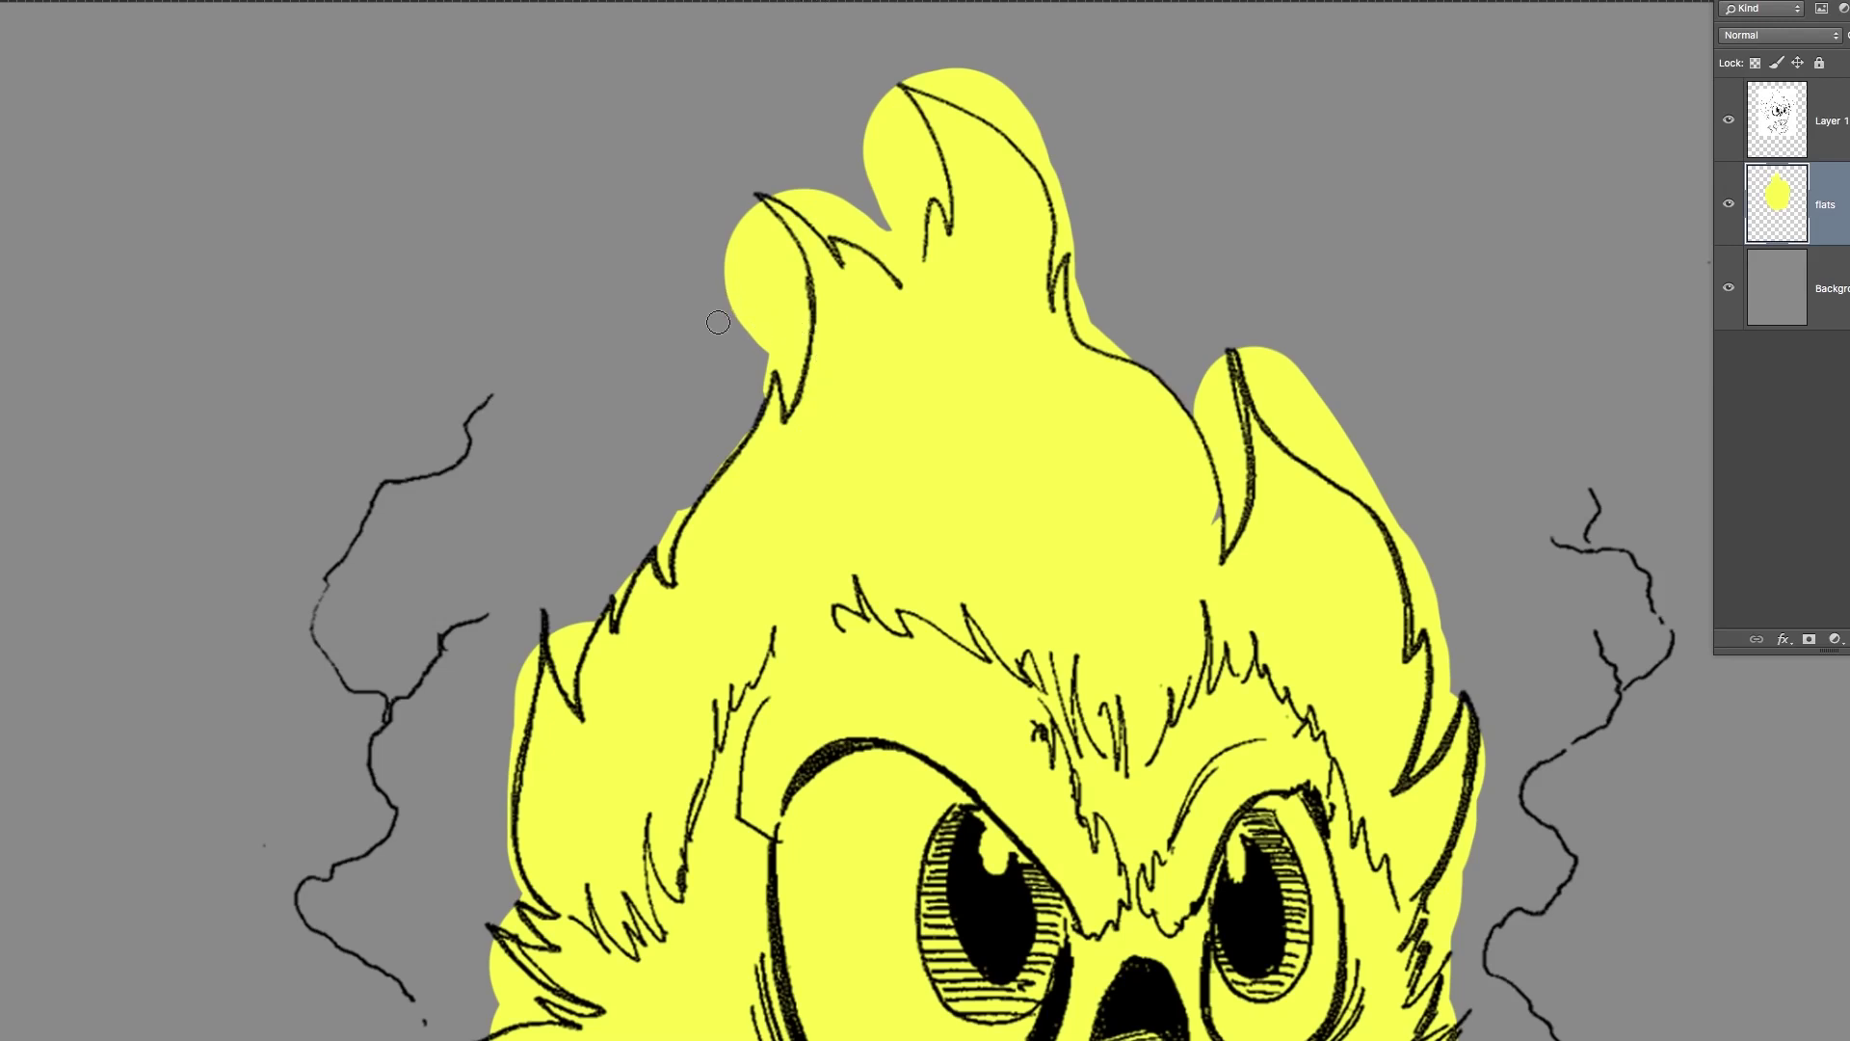
Erase the yellow overspill outside the leftmost flame tip and around the small tuft below it, reducing the eraser size for the tight corners.
{"action": "key", "text": "bracketright"}
{"action": "key", "text": "bracketright"}
{"action": "key", "text": "bracketright"}
{"action": "mouse_move", "coordinate": [718, 214]}
{"action": "left_mouse_down"}
{"action": "mouse_move", "coordinate": [753, 252]}
{"action": "mouse_move", "coordinate": [733, 210]}
{"action": "mouse_move", "coordinate": [766, 247]}
{"action": "mouse_move", "coordinate": [748, 246]}
{"action": "mouse_move", "coordinate": [755, 220]}
{"action": "mouse_move", "coordinate": [774, 324]}
{"action": "mouse_move", "coordinate": [760, 254]}
{"action": "mouse_move", "coordinate": [779, 270]}
{"action": "mouse_move", "coordinate": [768, 315]}
{"action": "mouse_move", "coordinate": [770, 253]}
{"action": "mouse_move", "coordinate": [786, 315]}
{"action": "mouse_move", "coordinate": [784, 289]}
{"action": "mouse_move", "coordinate": [765, 397]}
{"action": "mouse_move", "coordinate": [759, 276]}
{"action": "mouse_move", "coordinate": [727, 239]}
{"action": "mouse_move", "coordinate": [736, 357]}
{"action": "mouse_move", "coordinate": [771, 448]}
{"action": "mouse_move", "coordinate": [785, 392]}
{"action": "mouse_move", "coordinate": [828, 530]}
{"action": "mouse_move", "coordinate": [783, 384]}
{"action": "left_mouse_up"}
{"action": "key", "text": "["}
{"action": "key", "text": "["}
{"action": "key", "text": "["}
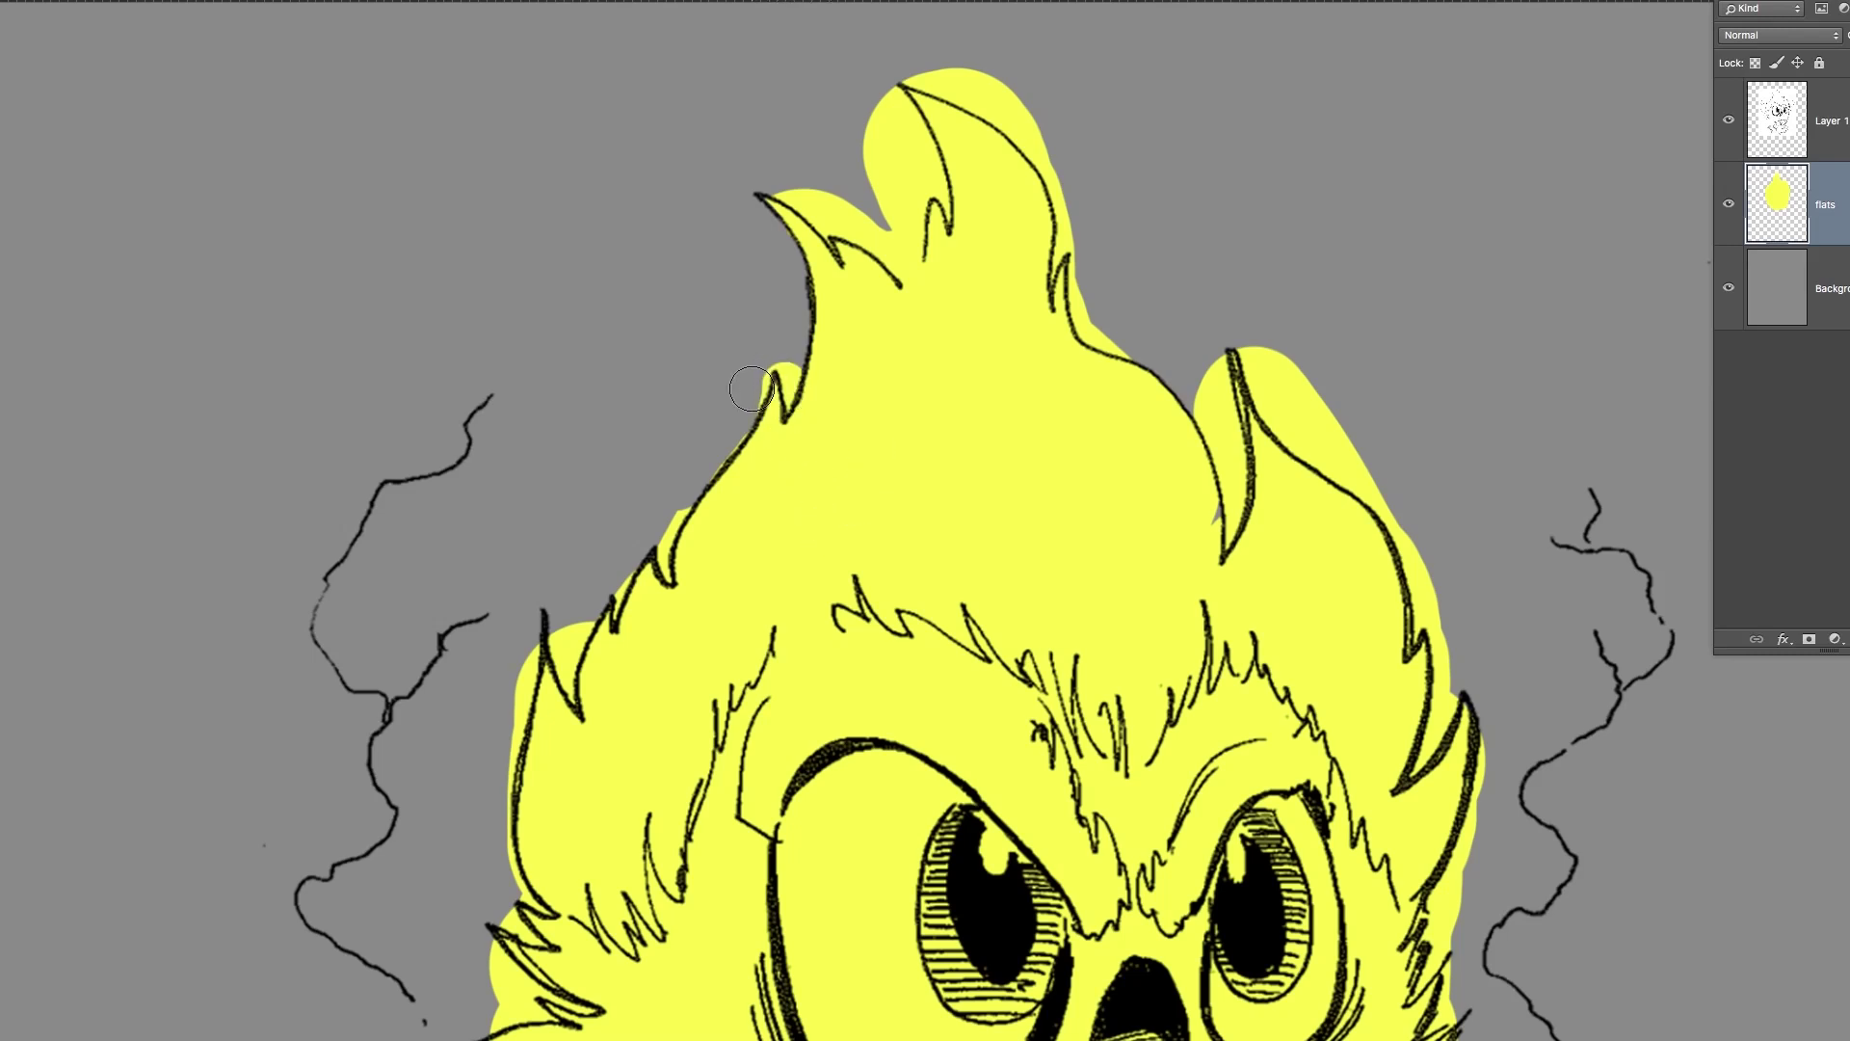
{"action": "left_click_drag", "start_coordinate": [743, 396], "coordinate": [754, 373]}
{"action": "key", "text": "["}
{"action": "key", "text": "["}
{"action": "mouse_move", "coordinate": [774, 348]}
{"action": "left_mouse_down"}
{"action": "mouse_move", "coordinate": [828, 414]}
{"action": "mouse_move", "coordinate": [811, 408]}
{"action": "left_mouse_up"}
Clean the yellow edge of the tallest flame, filling gaps inside the line and erasing the overspill down to its small side tuft.
{"action": "key", "text": "b"}
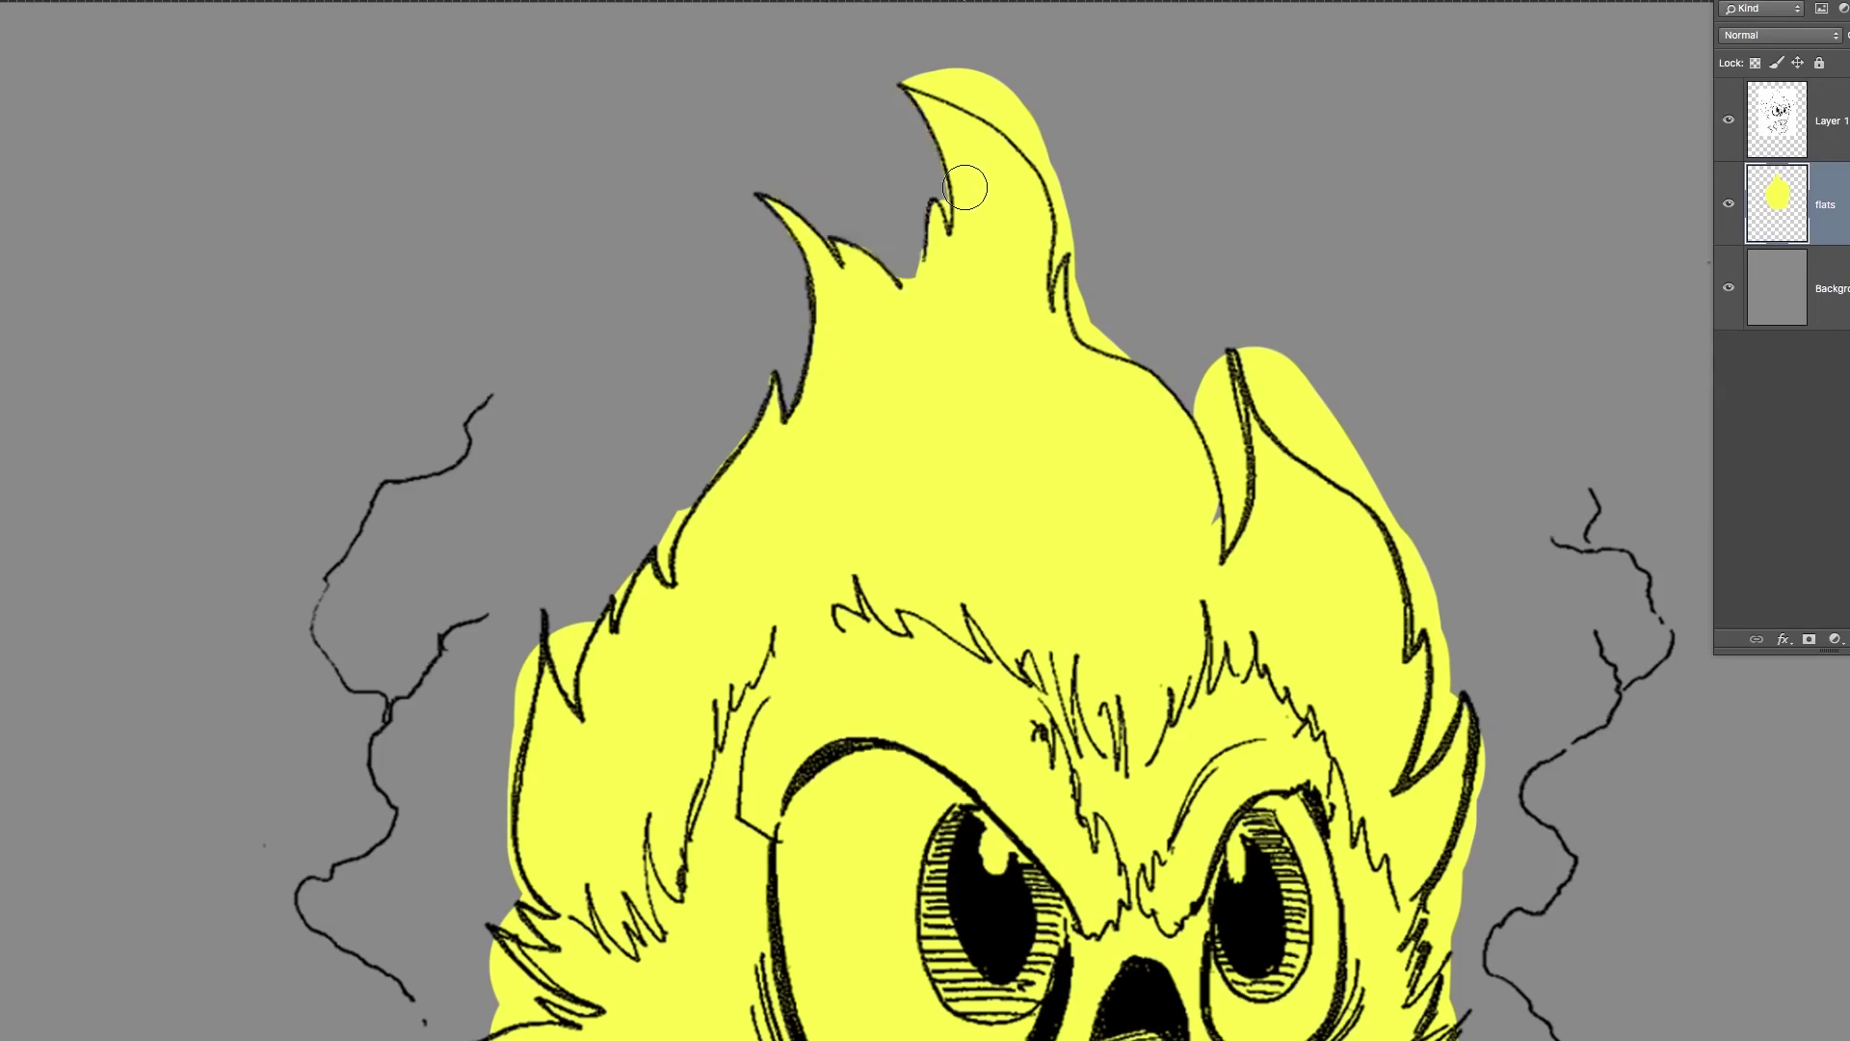
{"action": "mouse_move", "coordinate": [962, 180]}
{"action": "left_mouse_down"}
{"action": "mouse_move", "coordinate": [982, 219]}
{"action": "mouse_move", "coordinate": [965, 231]}
{"action": "left_mouse_up"}
{"action": "key", "text": "b"}
{"action": "mouse_move", "coordinate": [922, 68]}
{"action": "left_mouse_down"}
{"action": "mouse_move", "coordinate": [1034, 109]}
{"action": "mouse_move", "coordinate": [956, 83]}
{"action": "mouse_move", "coordinate": [1056, 148]}
{"action": "mouse_move", "coordinate": [997, 88]}
{"action": "mouse_move", "coordinate": [1064, 175]}
{"action": "mouse_move", "coordinate": [1024, 101]}
{"action": "mouse_move", "coordinate": [1068, 190]}
{"action": "mouse_move", "coordinate": [1104, 217]}
{"action": "mouse_move", "coordinate": [1081, 224]}
{"action": "mouse_move", "coordinate": [1076, 293]}
{"action": "mouse_move", "coordinate": [1102, 337]}
{"action": "mouse_move", "coordinate": [1122, 316]}
{"action": "mouse_move", "coordinate": [1094, 282]}
{"action": "mouse_move", "coordinate": [1074, 305]}
{"action": "mouse_move", "coordinate": [1076, 273]}
{"action": "mouse_move", "coordinate": [1092, 307]}
{"action": "left_mouse_up"}
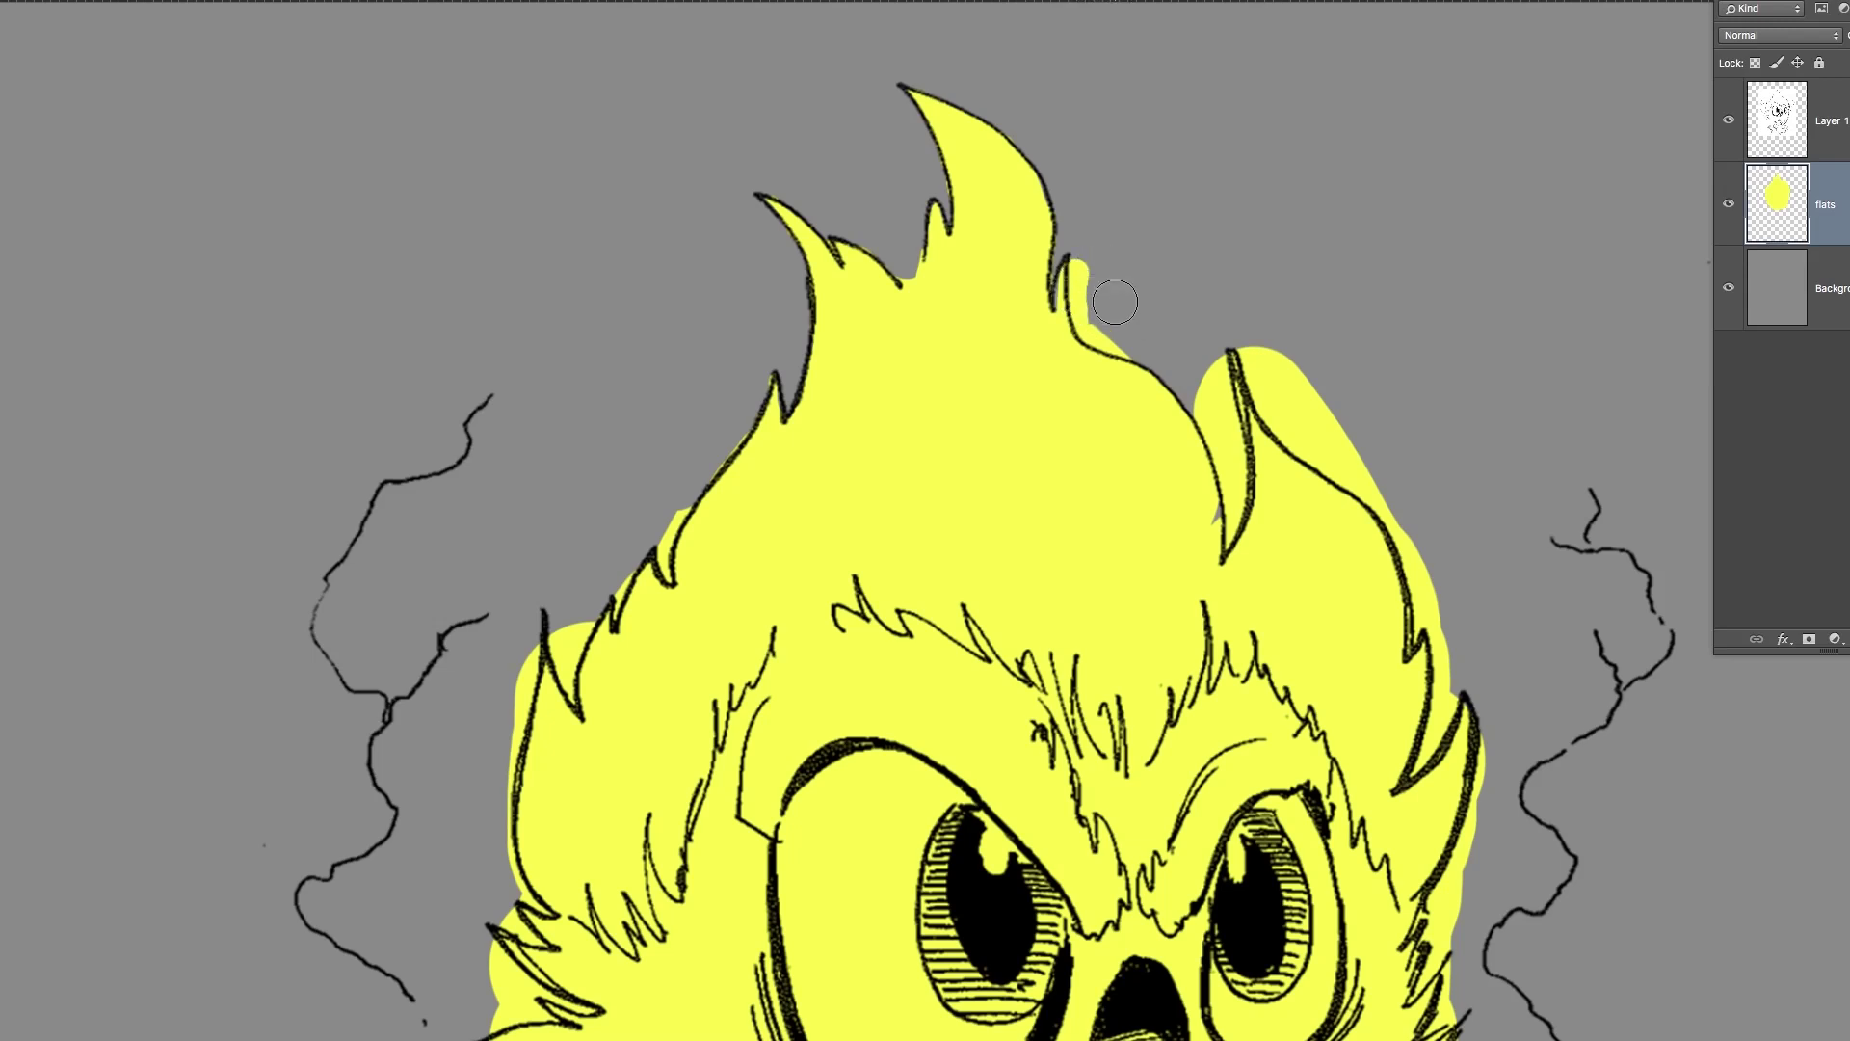
{"action": "left_click_drag", "start_coordinate": [1100, 267], "coordinate": [1095, 306]}
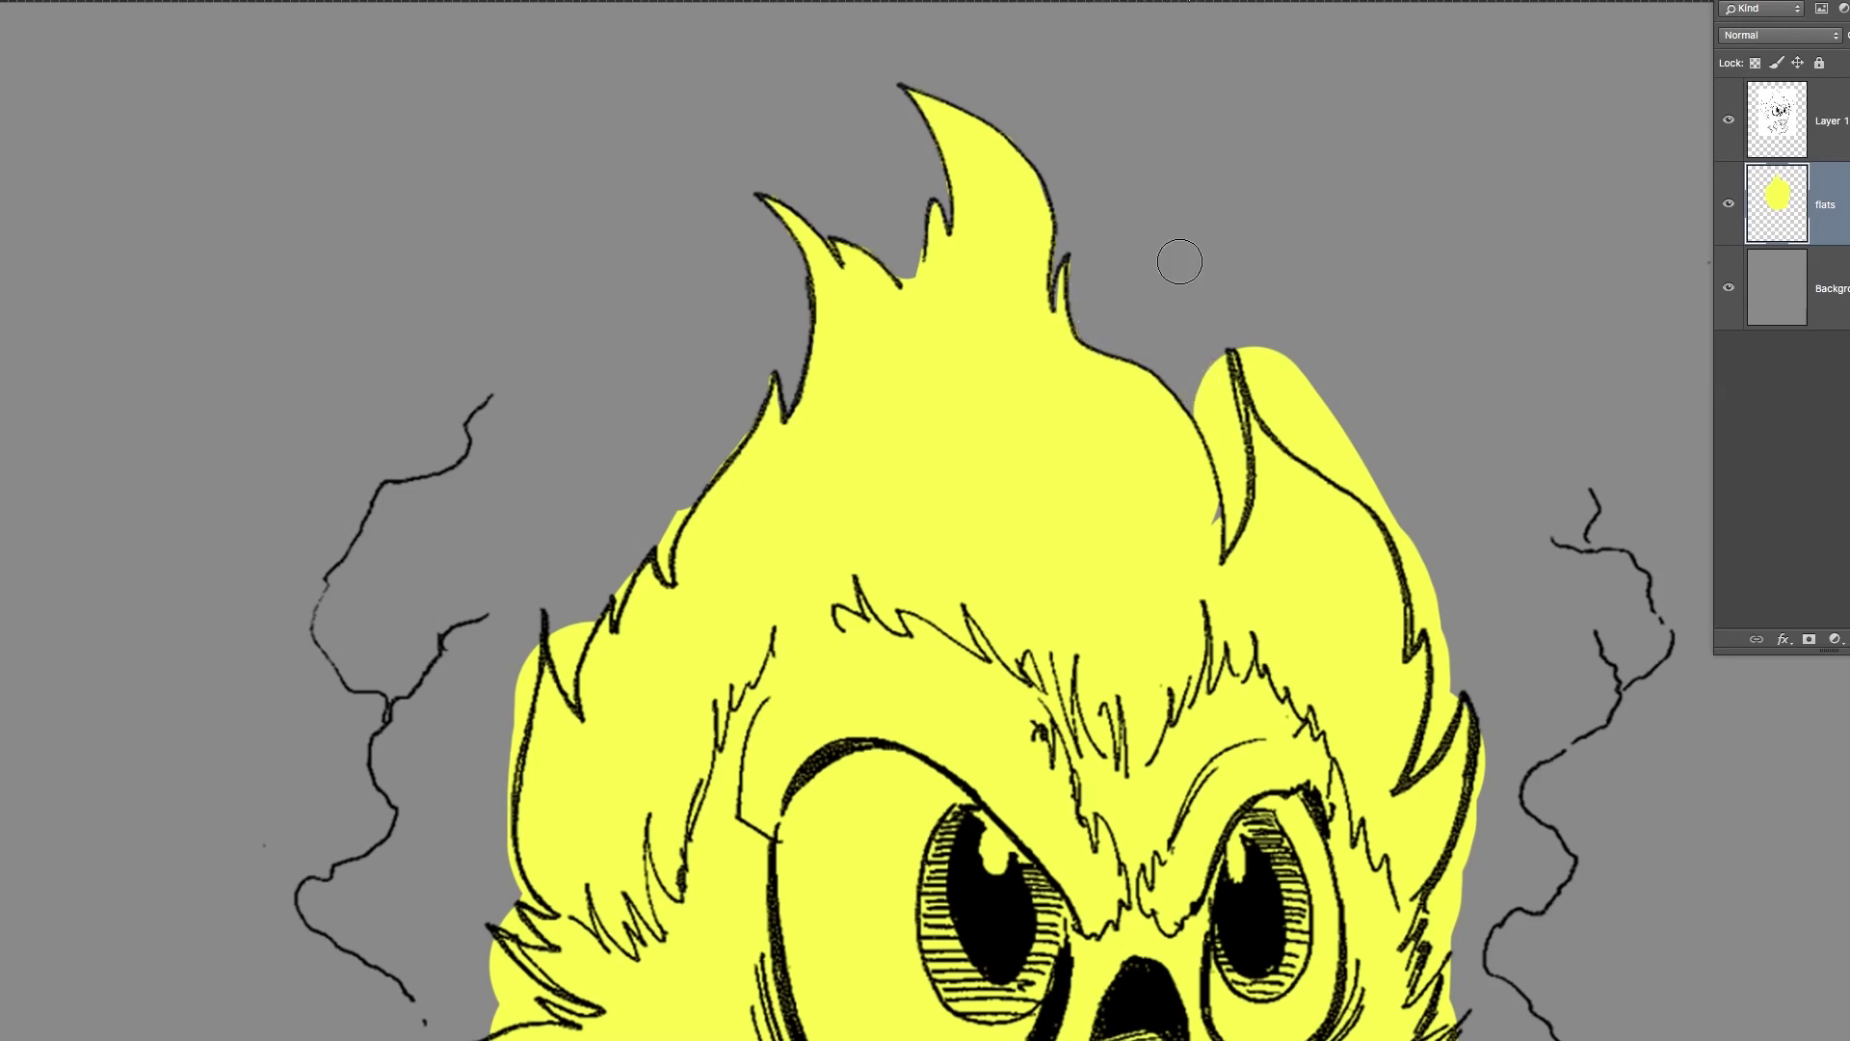
Trim the yellow around the right-hand flame, clearing the gap beside it, refilling inside its line and erasing the overspill along its outer edge.
{"action": "mouse_move", "coordinate": [1201, 352]}
{"action": "left_mouse_down"}
{"action": "mouse_move", "coordinate": [1251, 498]}
{"action": "mouse_move", "coordinate": [1244, 470]}
{"action": "mouse_move", "coordinate": [1245, 540]}
{"action": "mouse_move", "coordinate": [1223, 572]}
{"action": "mouse_move", "coordinate": [955, 368]}
{"action": "left_mouse_up"}
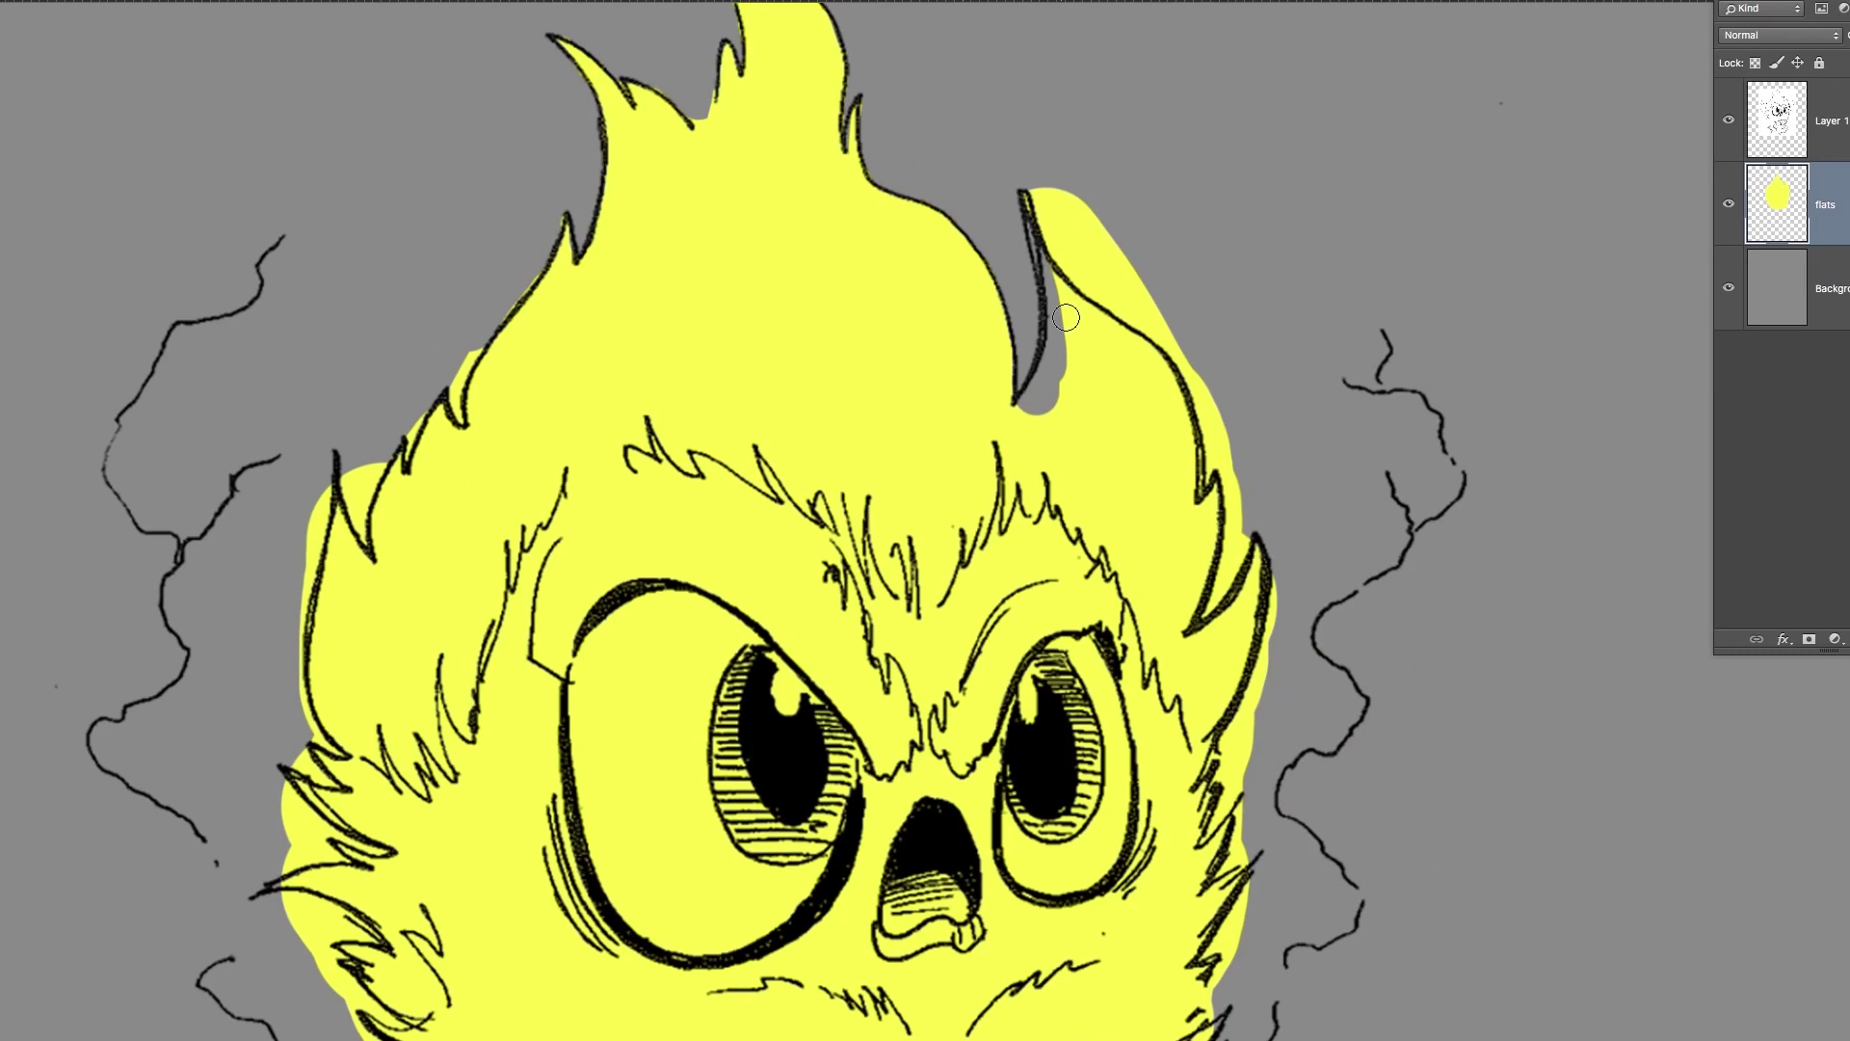
{"action": "mouse_move", "coordinate": [1034, 428]}
{"action": "left_mouse_down"}
{"action": "mouse_move", "coordinate": [1070, 344]}
{"action": "mouse_move", "coordinate": [1075, 324]}
{"action": "mouse_move", "coordinate": [1055, 364]}
{"action": "mouse_move", "coordinate": [1057, 276]}
{"action": "left_mouse_up"}
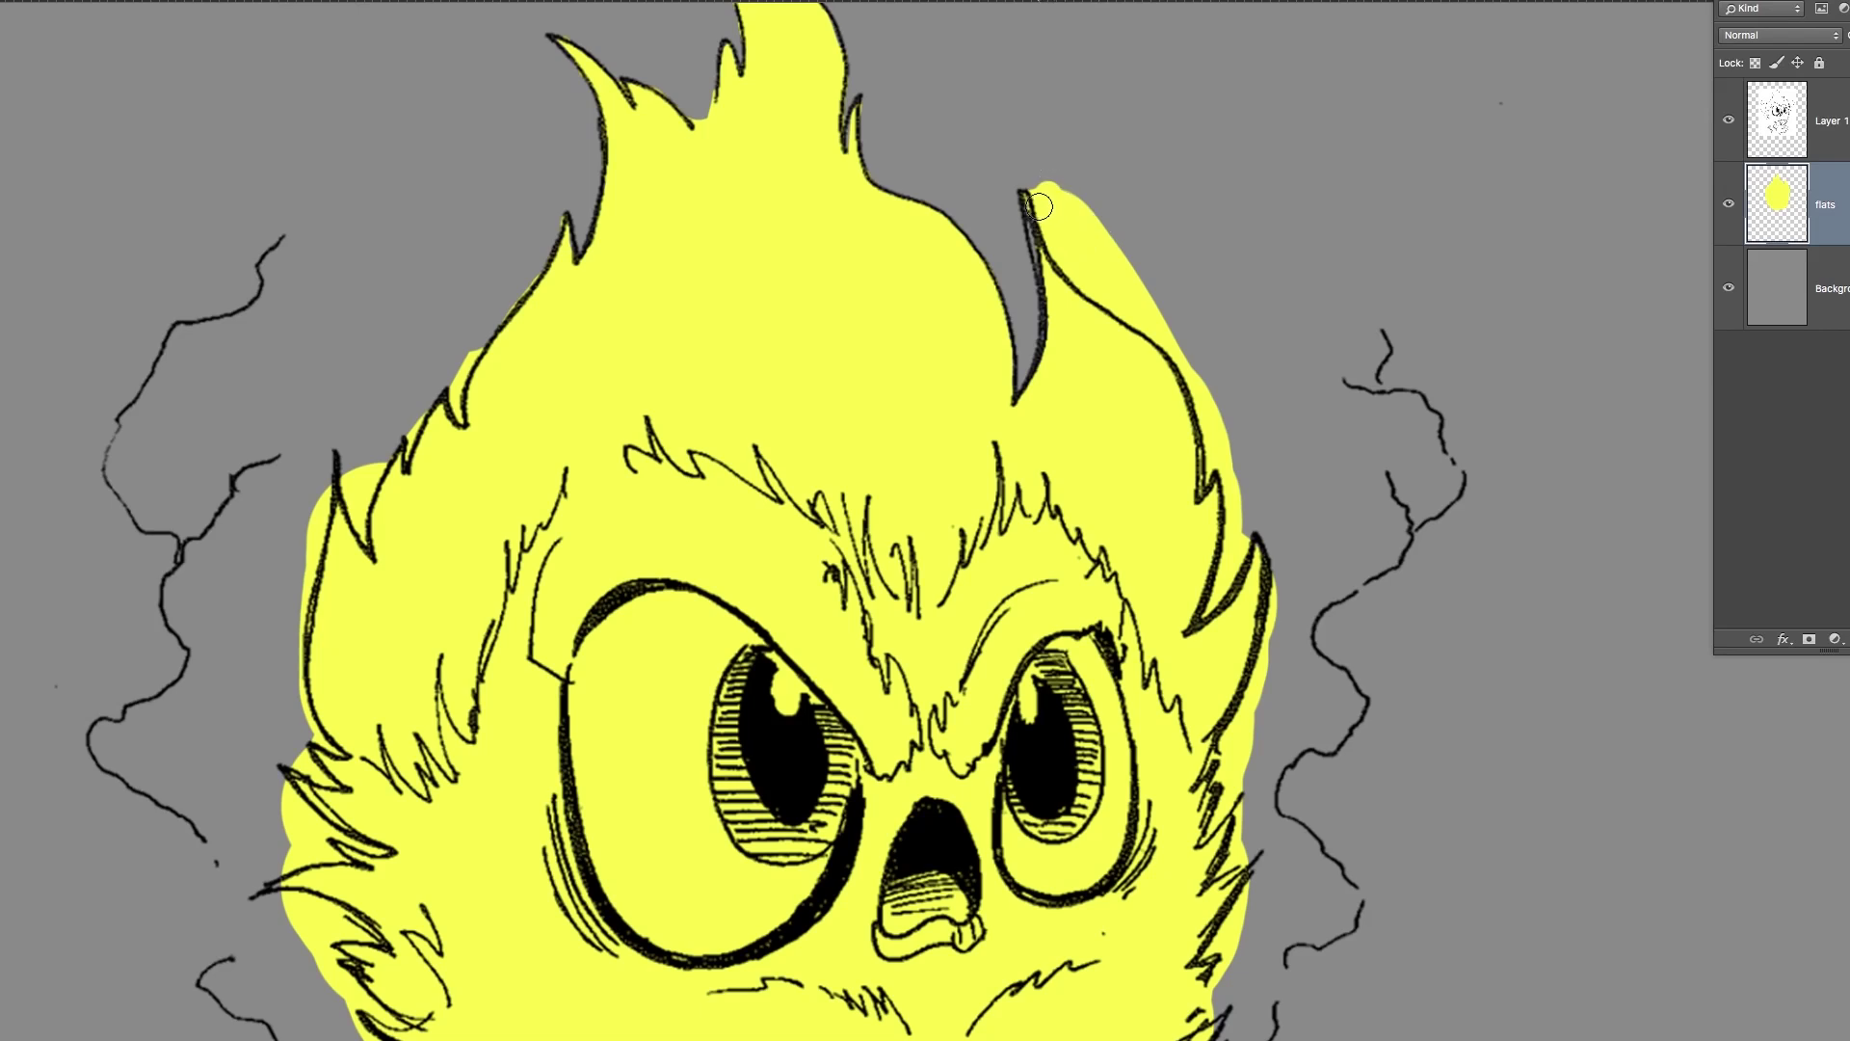
{"action": "mouse_move", "coordinate": [1051, 159]}
{"action": "left_mouse_down"}
{"action": "mouse_move", "coordinate": [1071, 233]}
{"action": "mouse_move", "coordinate": [1059, 214]}
{"action": "mouse_move", "coordinate": [1114, 286]}
{"action": "mouse_move", "coordinate": [1071, 201]}
{"action": "mouse_move", "coordinate": [1169, 318]}
{"action": "mouse_move", "coordinate": [1146, 293]}
{"action": "mouse_move", "coordinate": [1166, 244]}
{"action": "mouse_move", "coordinate": [1024, 177]}
{"action": "left_mouse_up"}
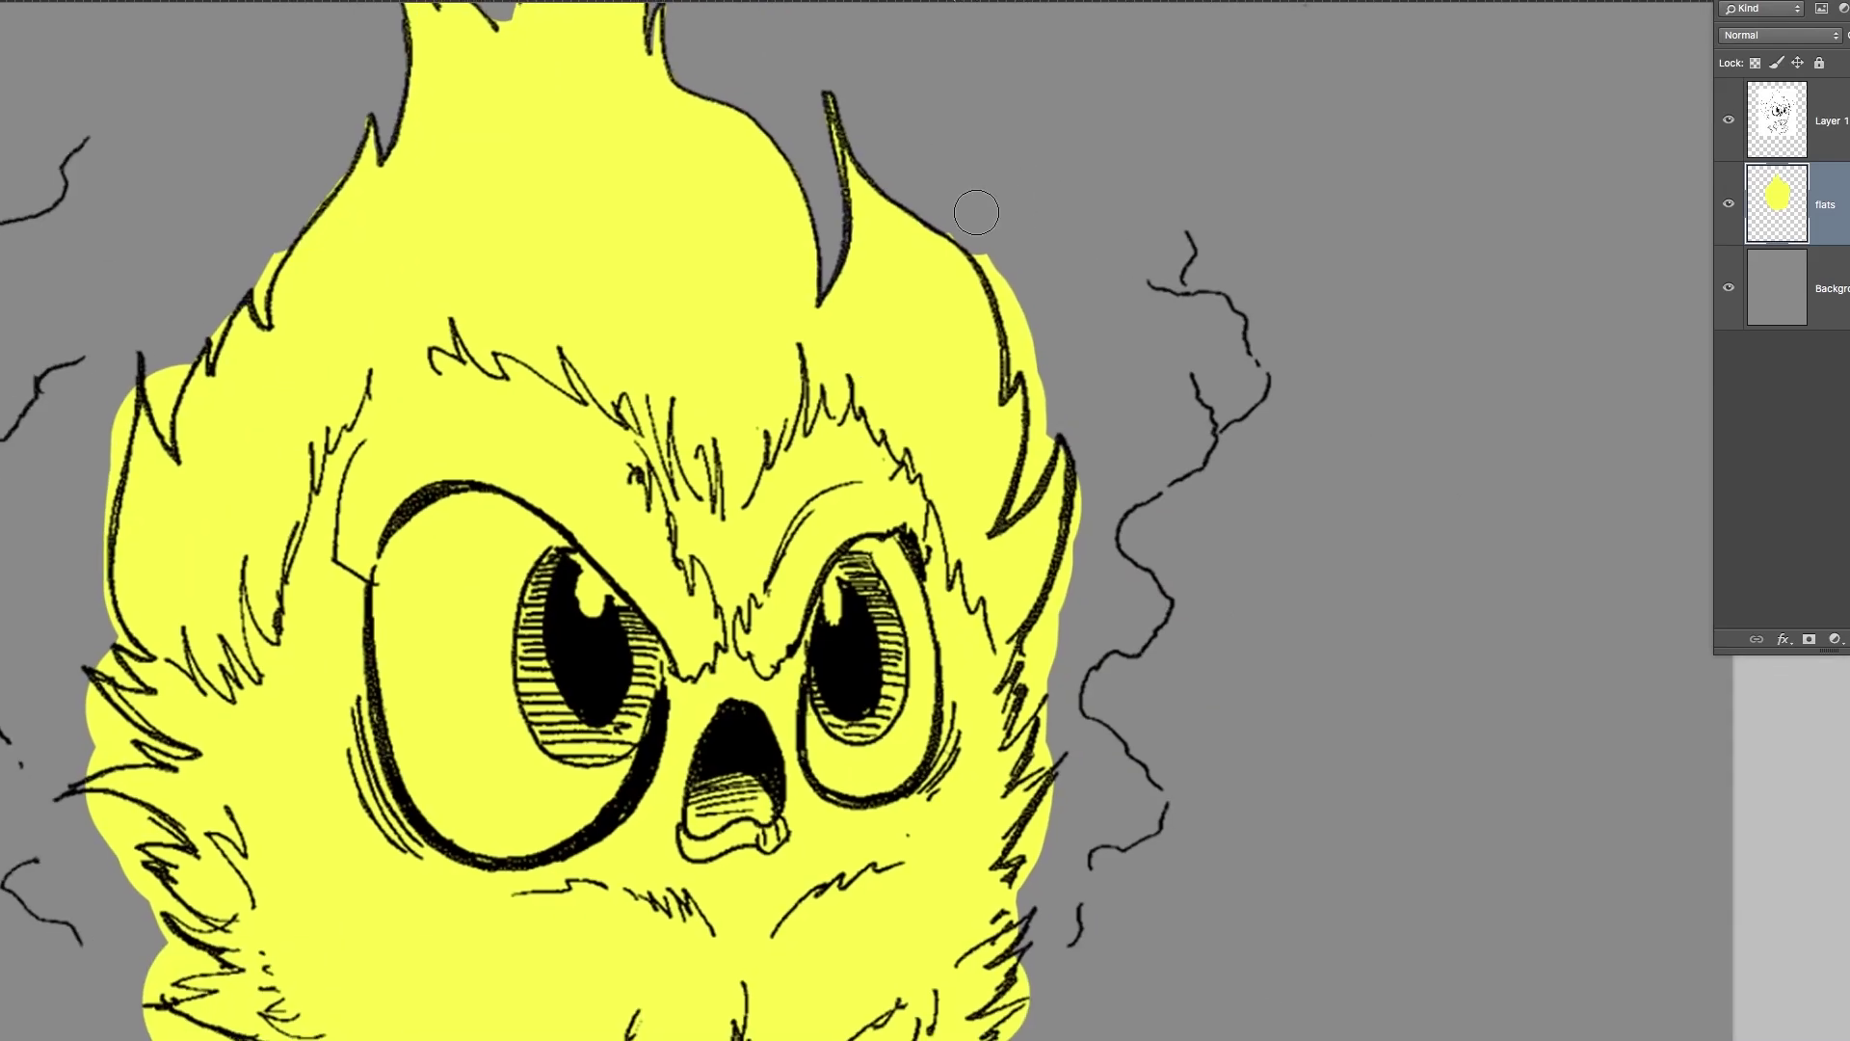
{"action": "mouse_move", "coordinate": [994, 241]}
{"action": "left_mouse_down"}
{"action": "mouse_move", "coordinate": [1030, 311]}
{"action": "mouse_move", "coordinate": [1009, 253]}
{"action": "mouse_move", "coordinate": [1044, 454]}
{"action": "mouse_move", "coordinate": [1057, 417]}
{"action": "mouse_move", "coordinate": [1019, 407]}
{"action": "mouse_move", "coordinate": [1032, 354]}
{"action": "mouse_move", "coordinate": [1023, 389]}
{"action": "mouse_move", "coordinate": [1046, 369]}
{"action": "mouse_move", "coordinate": [1053, 426]}
{"action": "mouse_move", "coordinate": [1020, 532]}
{"action": "mouse_move", "coordinate": [1049, 553]}
{"action": "mouse_move", "coordinate": [1012, 566]}
{"action": "mouse_move", "coordinate": [1065, 455]}
{"action": "left_mouse_up"}
{"action": "left_click_drag", "start_coordinate": [1076, 319], "coordinate": [991, 80]}
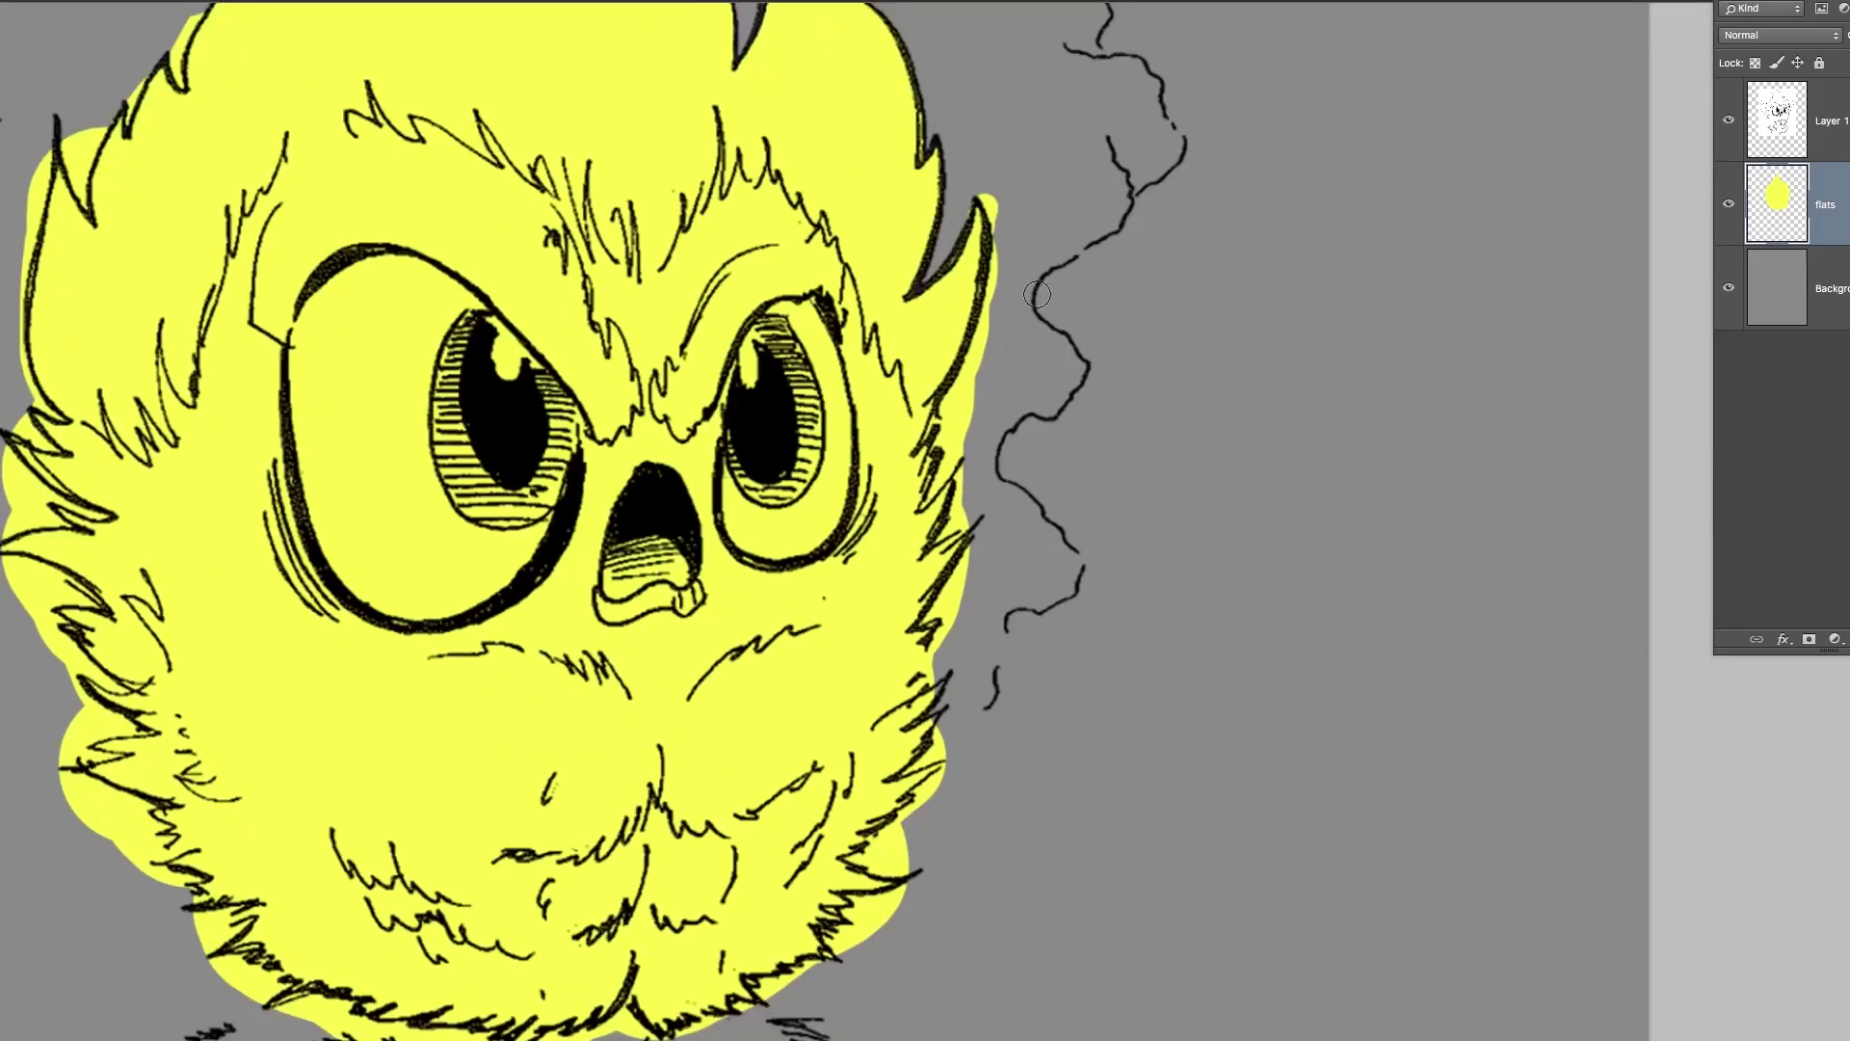
Erase the yellow overspill around the side tuft and between the fur spikes along the body's right edge.
{"action": "mouse_move", "coordinate": [1014, 324]}
{"action": "left_mouse_down"}
{"action": "mouse_move", "coordinate": [947, 494]}
{"action": "mouse_move", "coordinate": [991, 523]}
{"action": "mouse_move", "coordinate": [955, 488]}
{"action": "mouse_move", "coordinate": [914, 499]}
{"action": "mouse_move", "coordinate": [945, 507]}
{"action": "mouse_move", "coordinate": [955, 457]}
{"action": "left_mouse_up"}
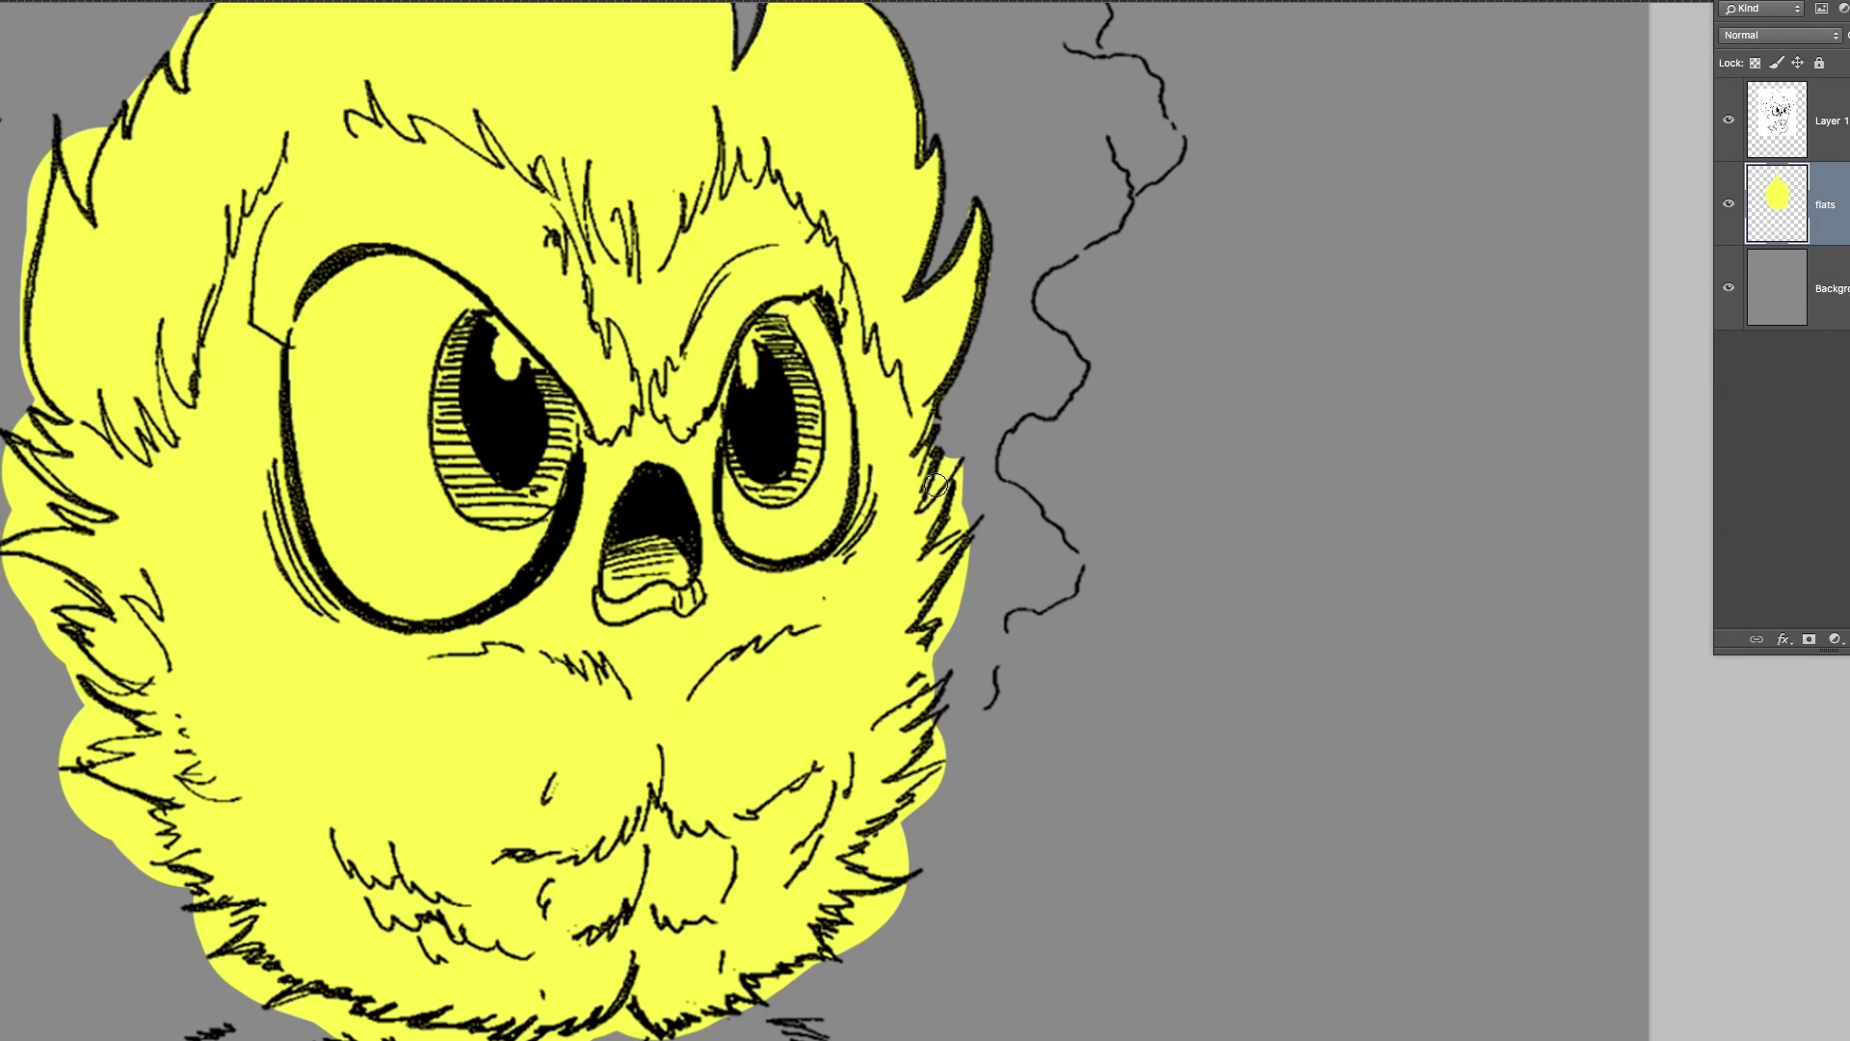
{"action": "left_click_drag", "start_coordinate": [933, 502], "coordinate": [963, 439]}
{"action": "left_click_drag", "start_coordinate": [932, 524], "coordinate": [975, 467]}
{"action": "left_click_drag", "start_coordinate": [932, 576], "coordinate": [984, 559]}
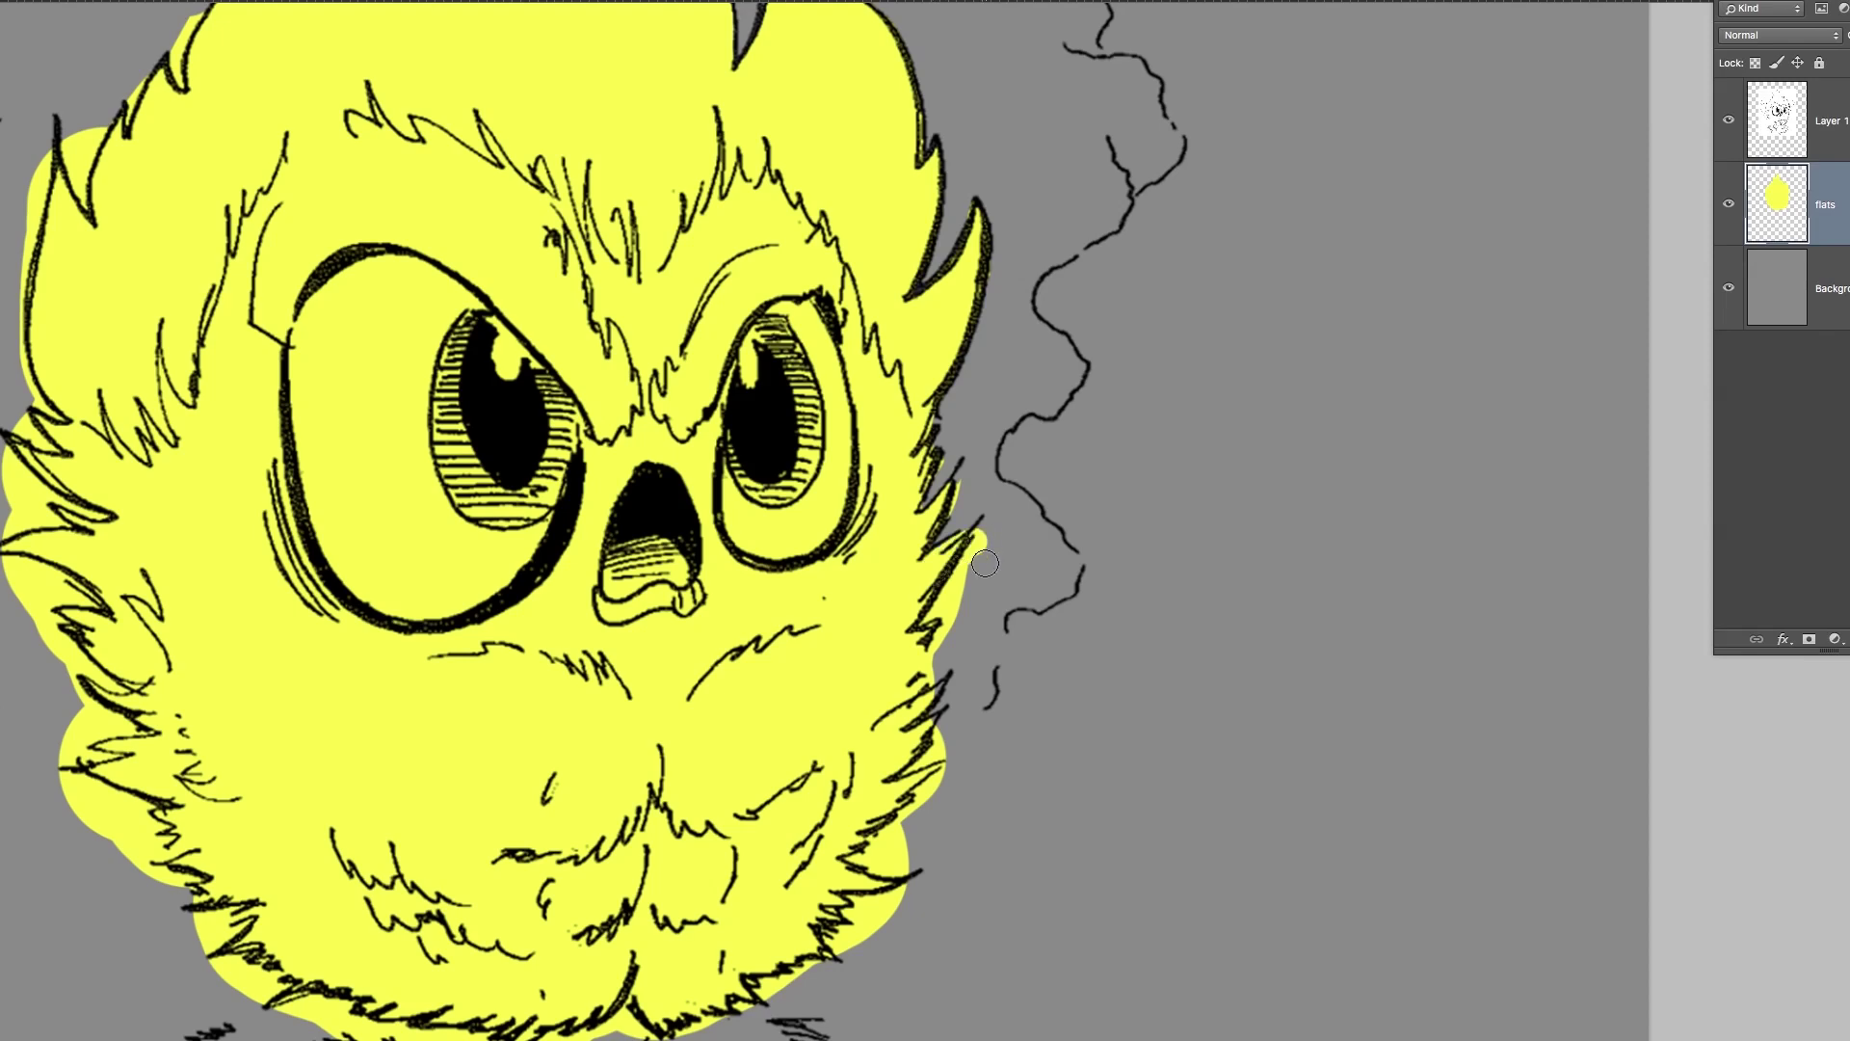
{"action": "left_click_drag", "start_coordinate": [998, 483], "coordinate": [1045, 401]}
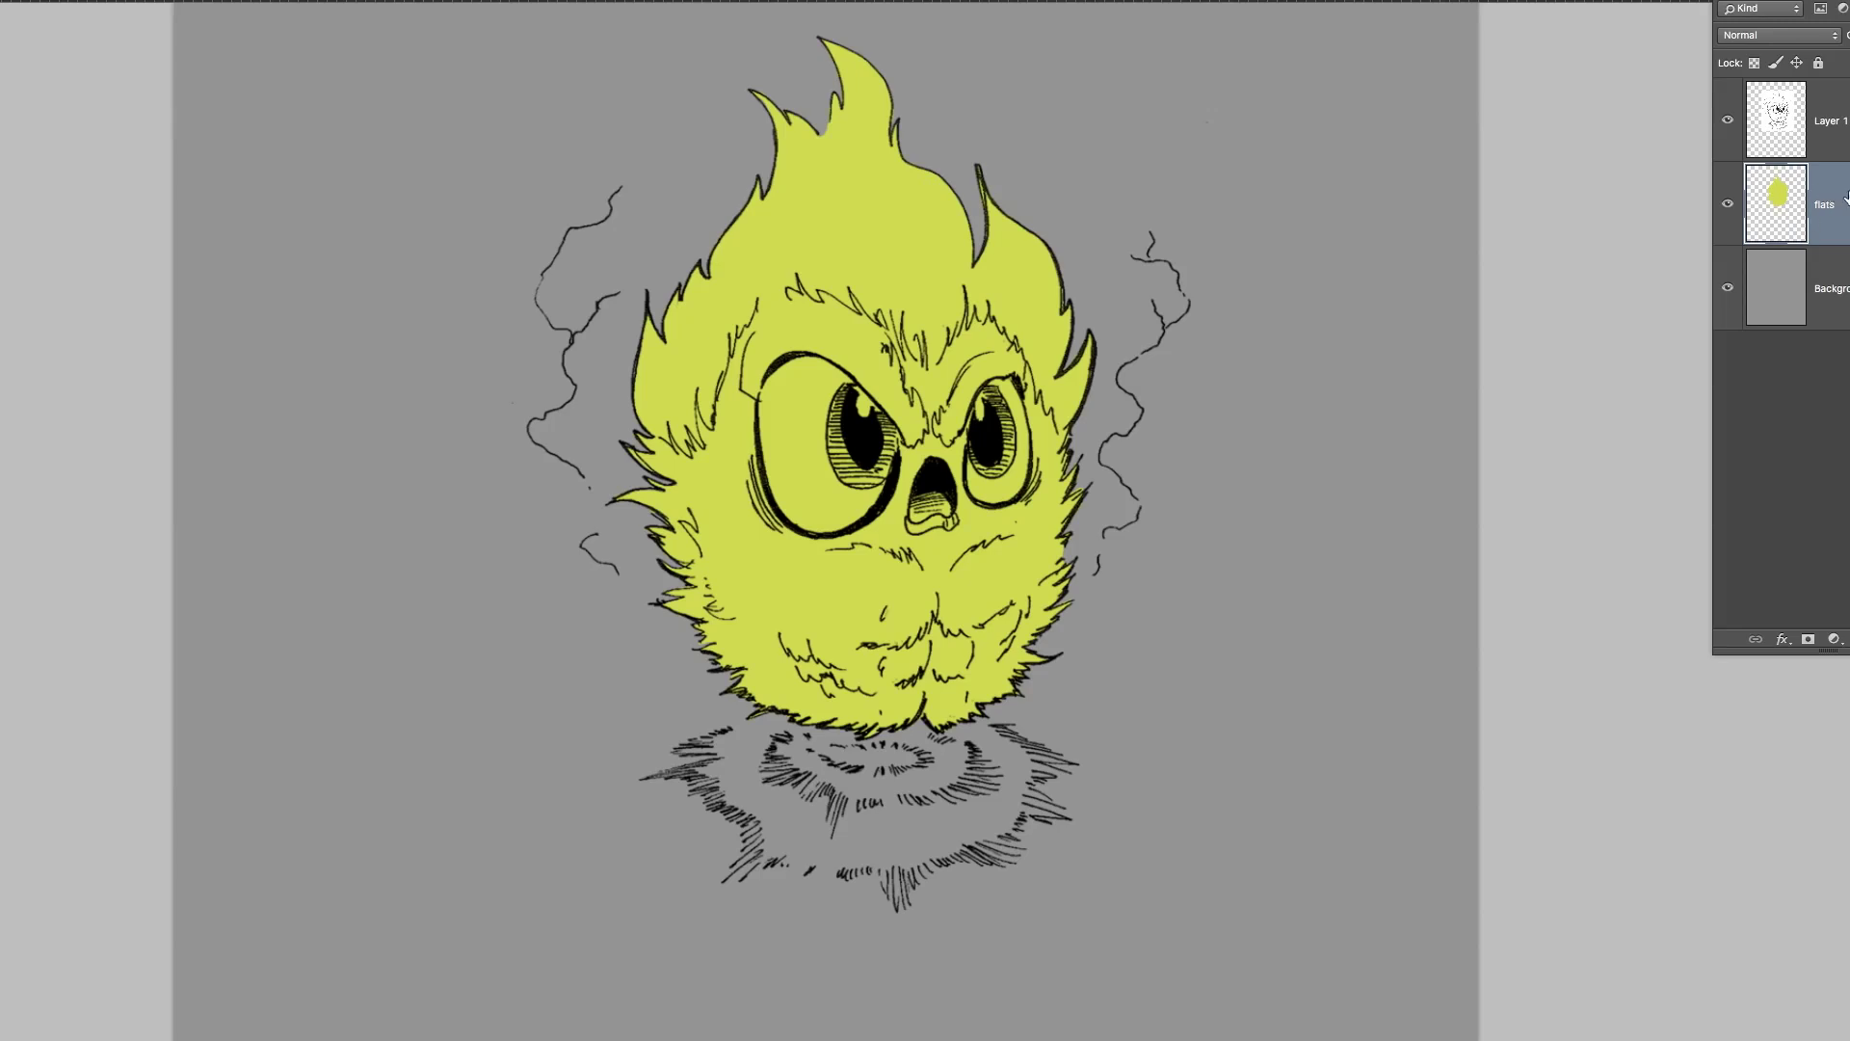
With the flats layer's transparent pixels locked, choose purple (#4f41d4) and paint broad stripes across the whole creature.
{"action": "left_click_drag", "start_coordinate": [1017, 525], "coordinate": [992, 525]}
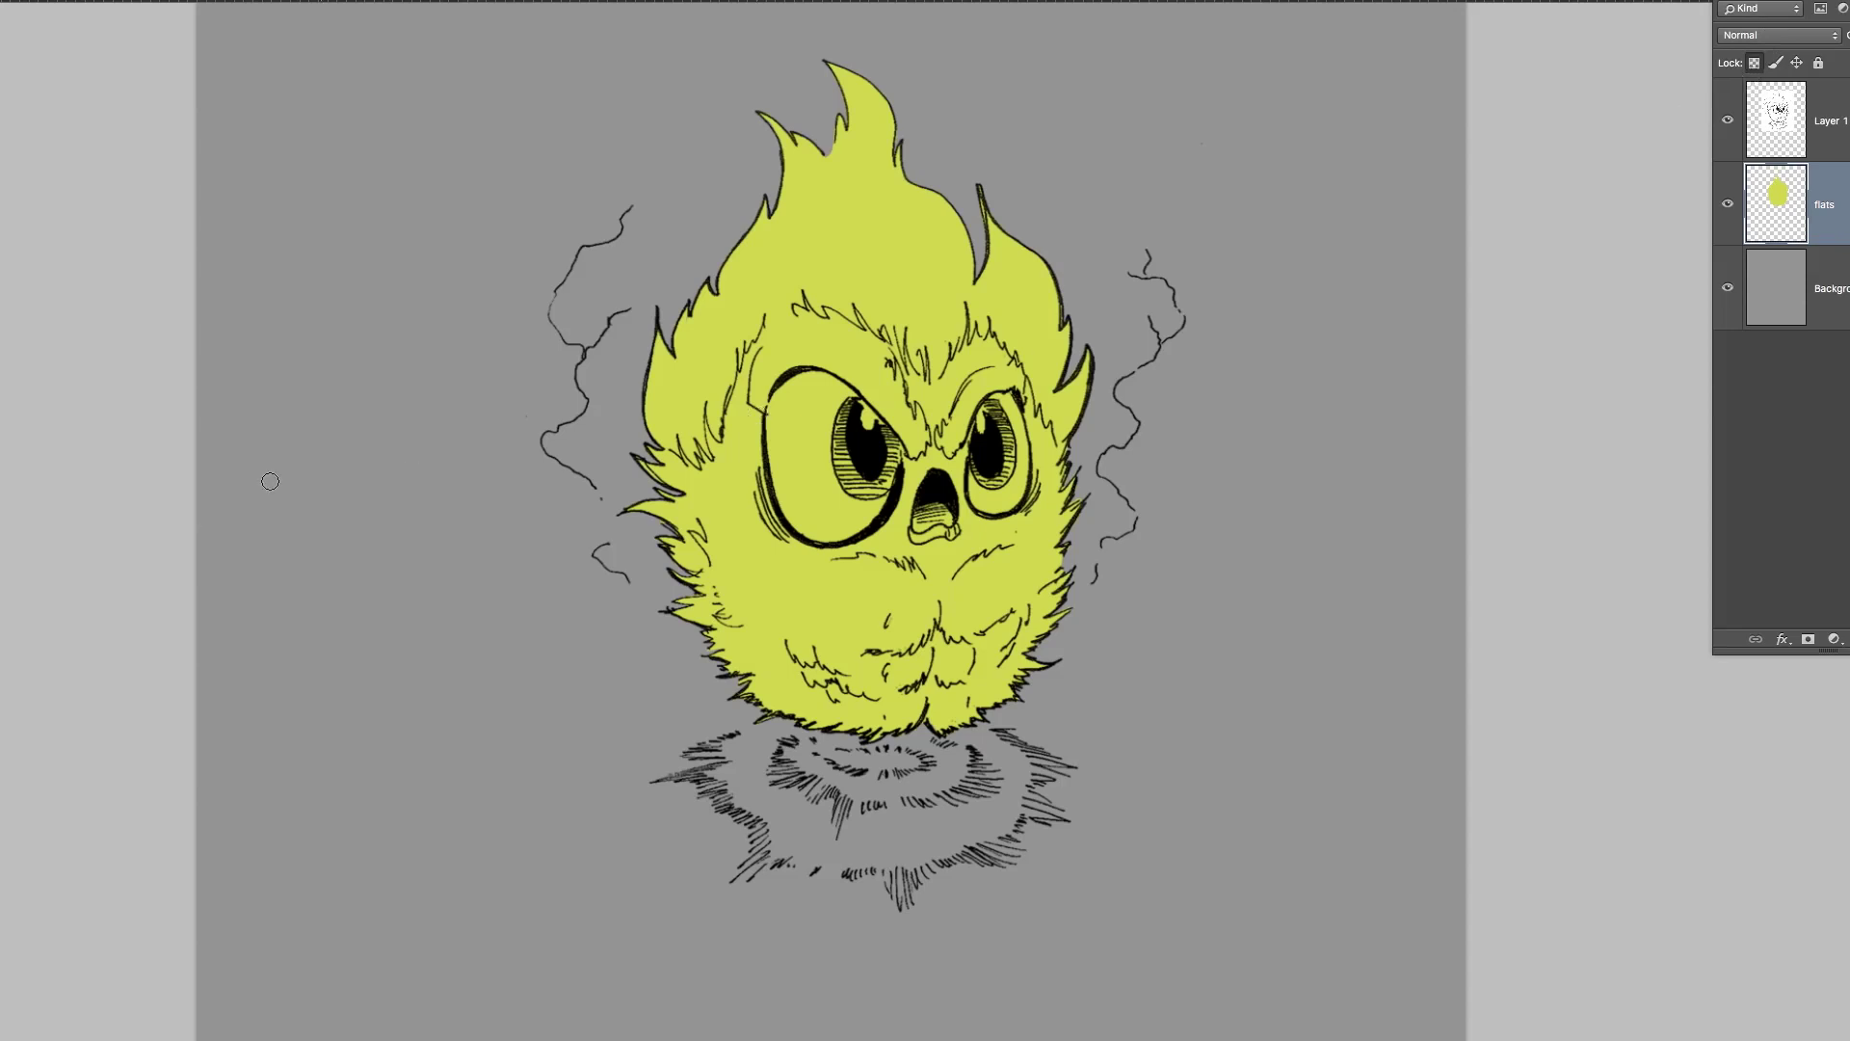
{"action": "left_click", "coordinate": [2, 513]}
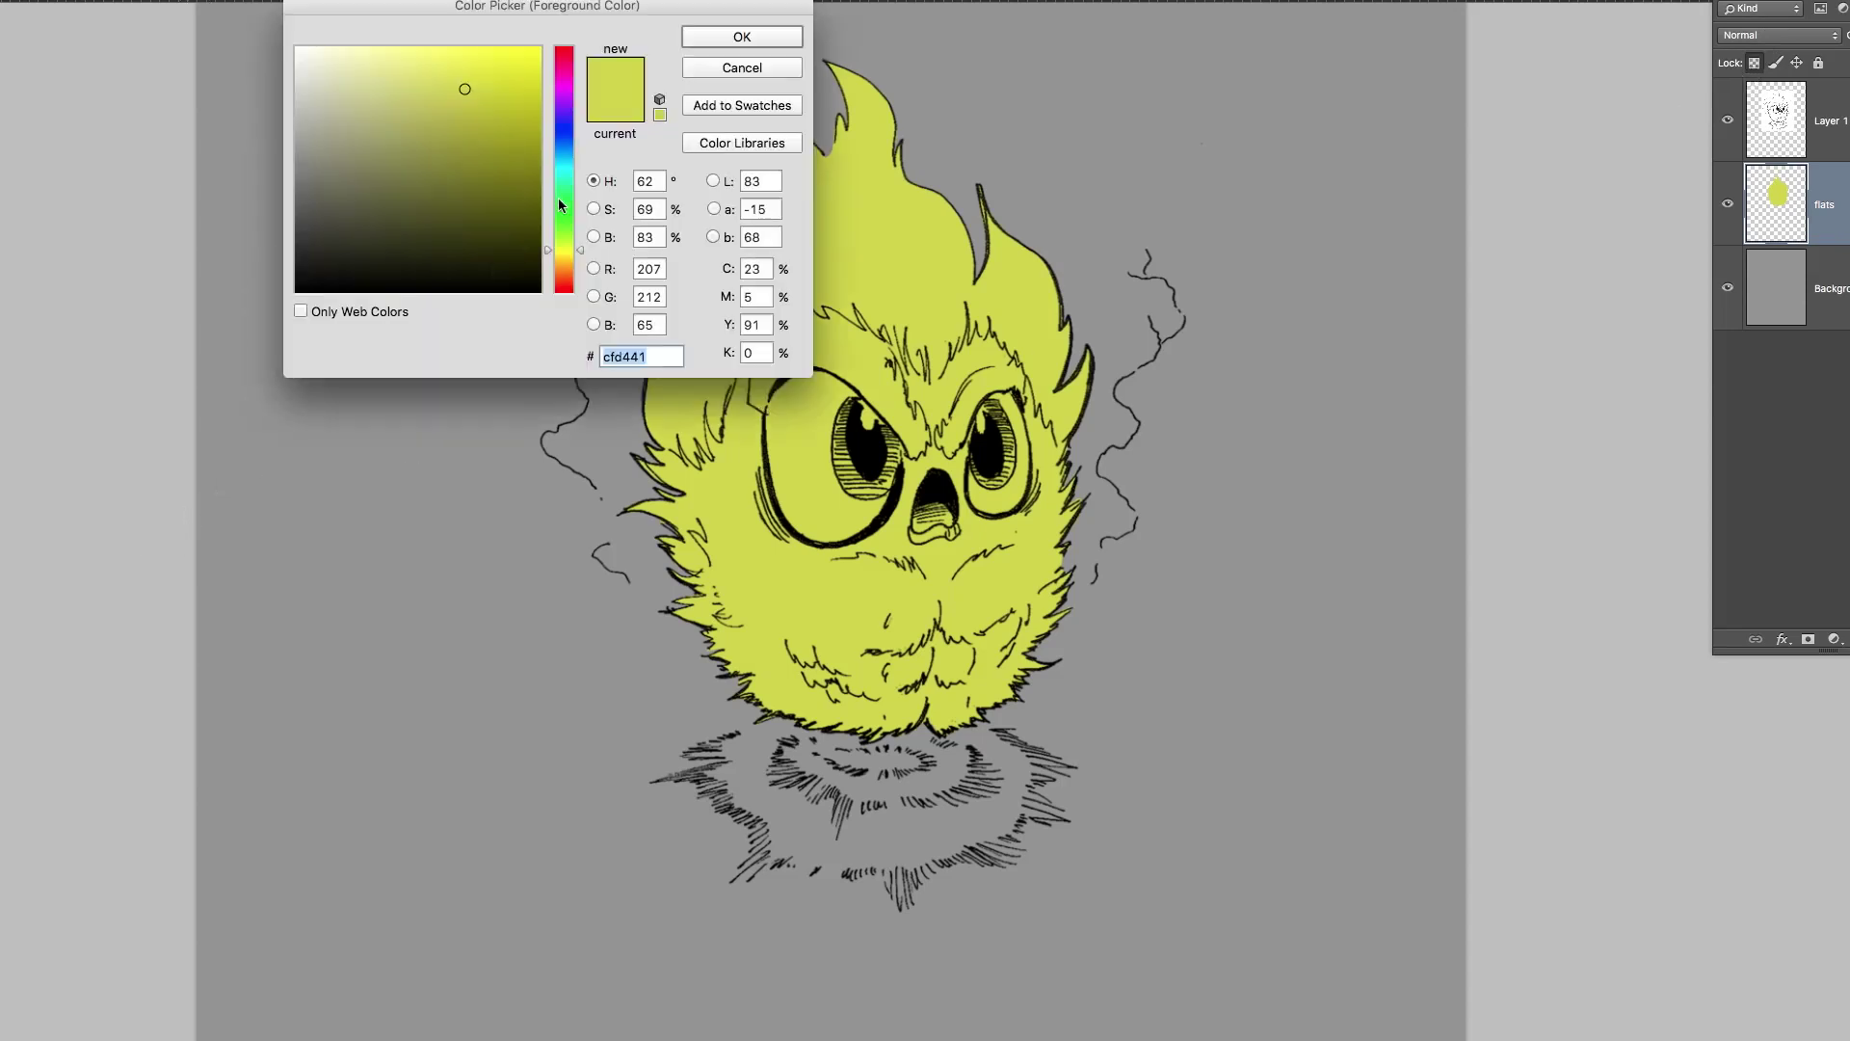
{"action": "left_click", "coordinate": [567, 150]}
{"action": "left_click", "coordinate": [742, 36]}
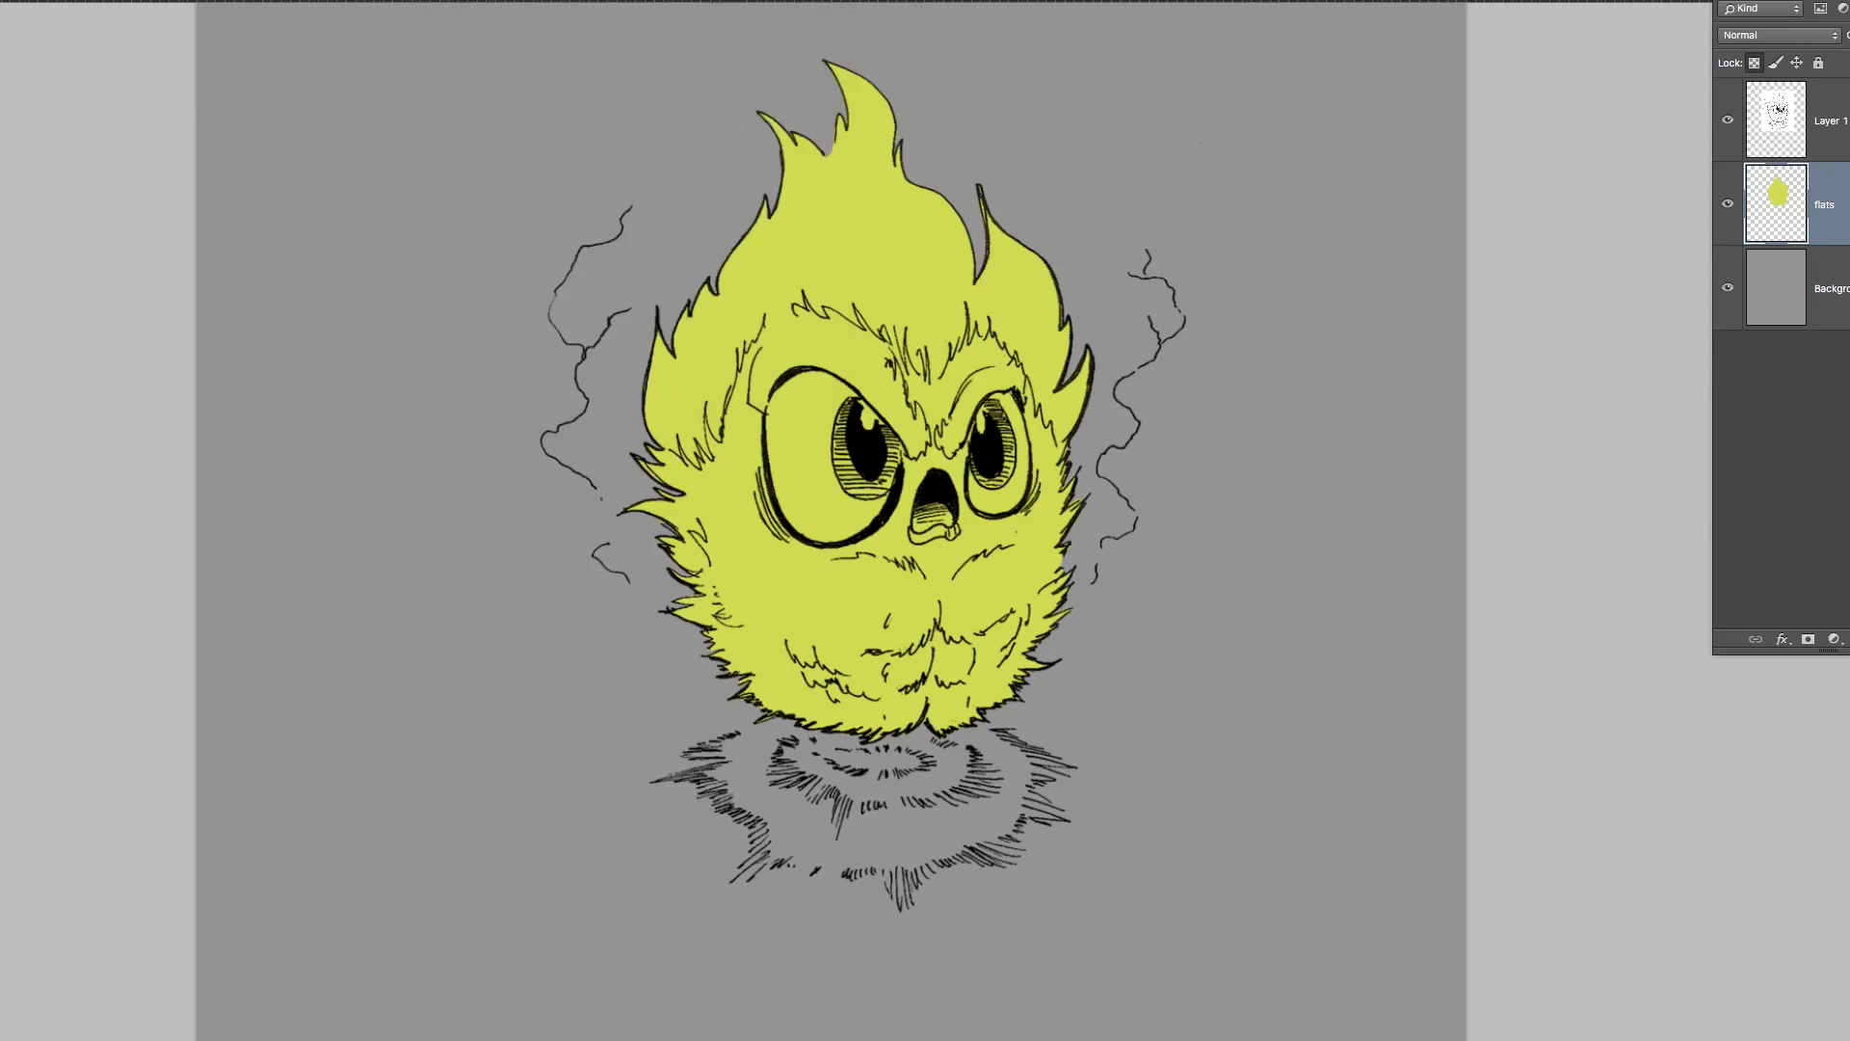
{"action": "mouse_move", "coordinate": [344, 475]}
{"action": "left_mouse_down"}
{"action": "mouse_move", "coordinate": [593, 497]}
{"action": "mouse_move", "coordinate": [813, 578]}
{"action": "mouse_move", "coordinate": [1274, 618]}
{"action": "mouse_move", "coordinate": [689, 760]}
{"action": "left_mouse_up"}
{"action": "mouse_move", "coordinate": [1018, 141]}
{"action": "left_mouse_down"}
{"action": "mouse_move", "coordinate": [856, 234]}
{"action": "mouse_move", "coordinate": [812, 232]}
{"action": "mouse_move", "coordinate": [944, 100]}
{"action": "mouse_move", "coordinate": [665, 265]}
{"action": "left_mouse_up"}
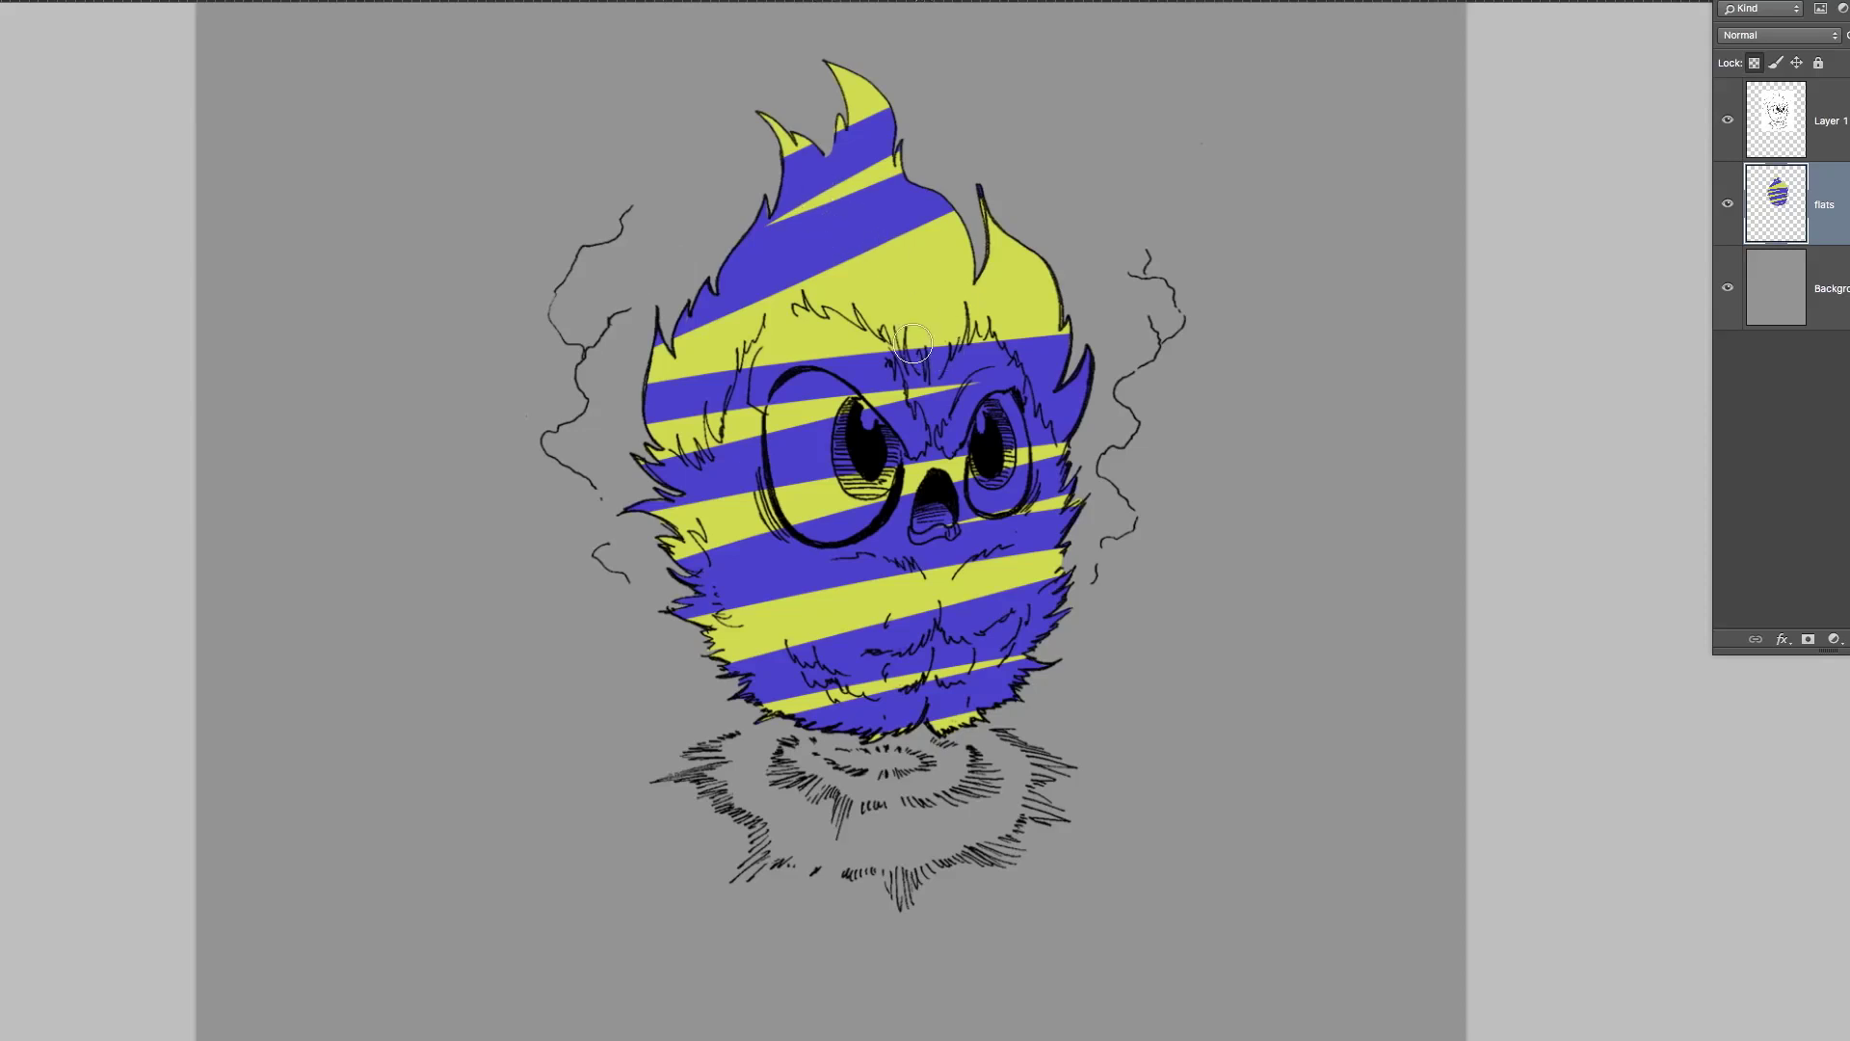
Undo the purple stripes and the further test strokes on the creature.
{"action": "key", "text": "ctrl+alt+z"}
{"action": "key", "text": "ctrl+alt+z"}
{"action": "key", "text": "ctrl+alt+z"}
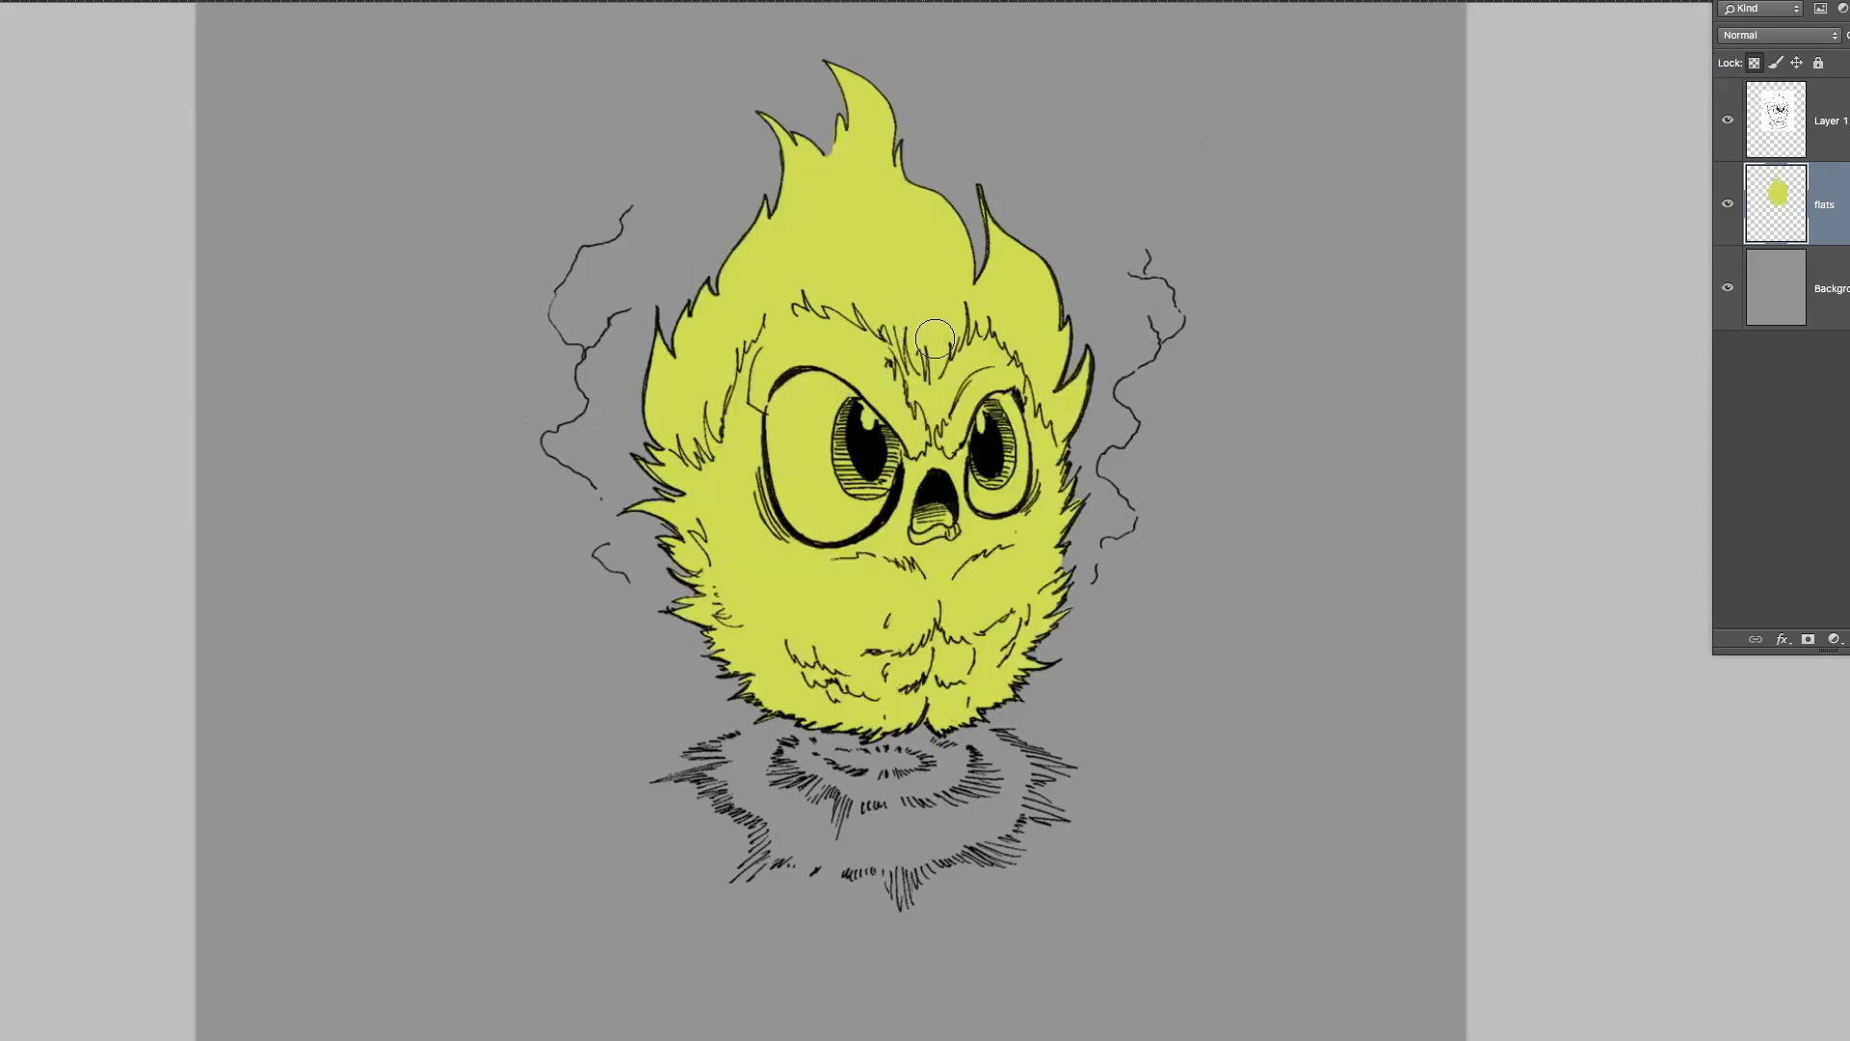
{"action": "mouse_move", "coordinate": [778, 190]}
{"action": "left_mouse_down"}
{"action": "mouse_move", "coordinate": [1074, 414]}
{"action": "mouse_move", "coordinate": [739, 415]}
{"action": "mouse_move", "coordinate": [1069, 549]}
{"action": "mouse_move", "coordinate": [771, 703]}
{"action": "mouse_move", "coordinate": [925, 732]}
{"action": "left_mouse_up"}
{"action": "key", "text": "ctrl+z"}
{"action": "left_click_drag", "start_coordinate": [790, 435], "coordinate": [855, 474]}
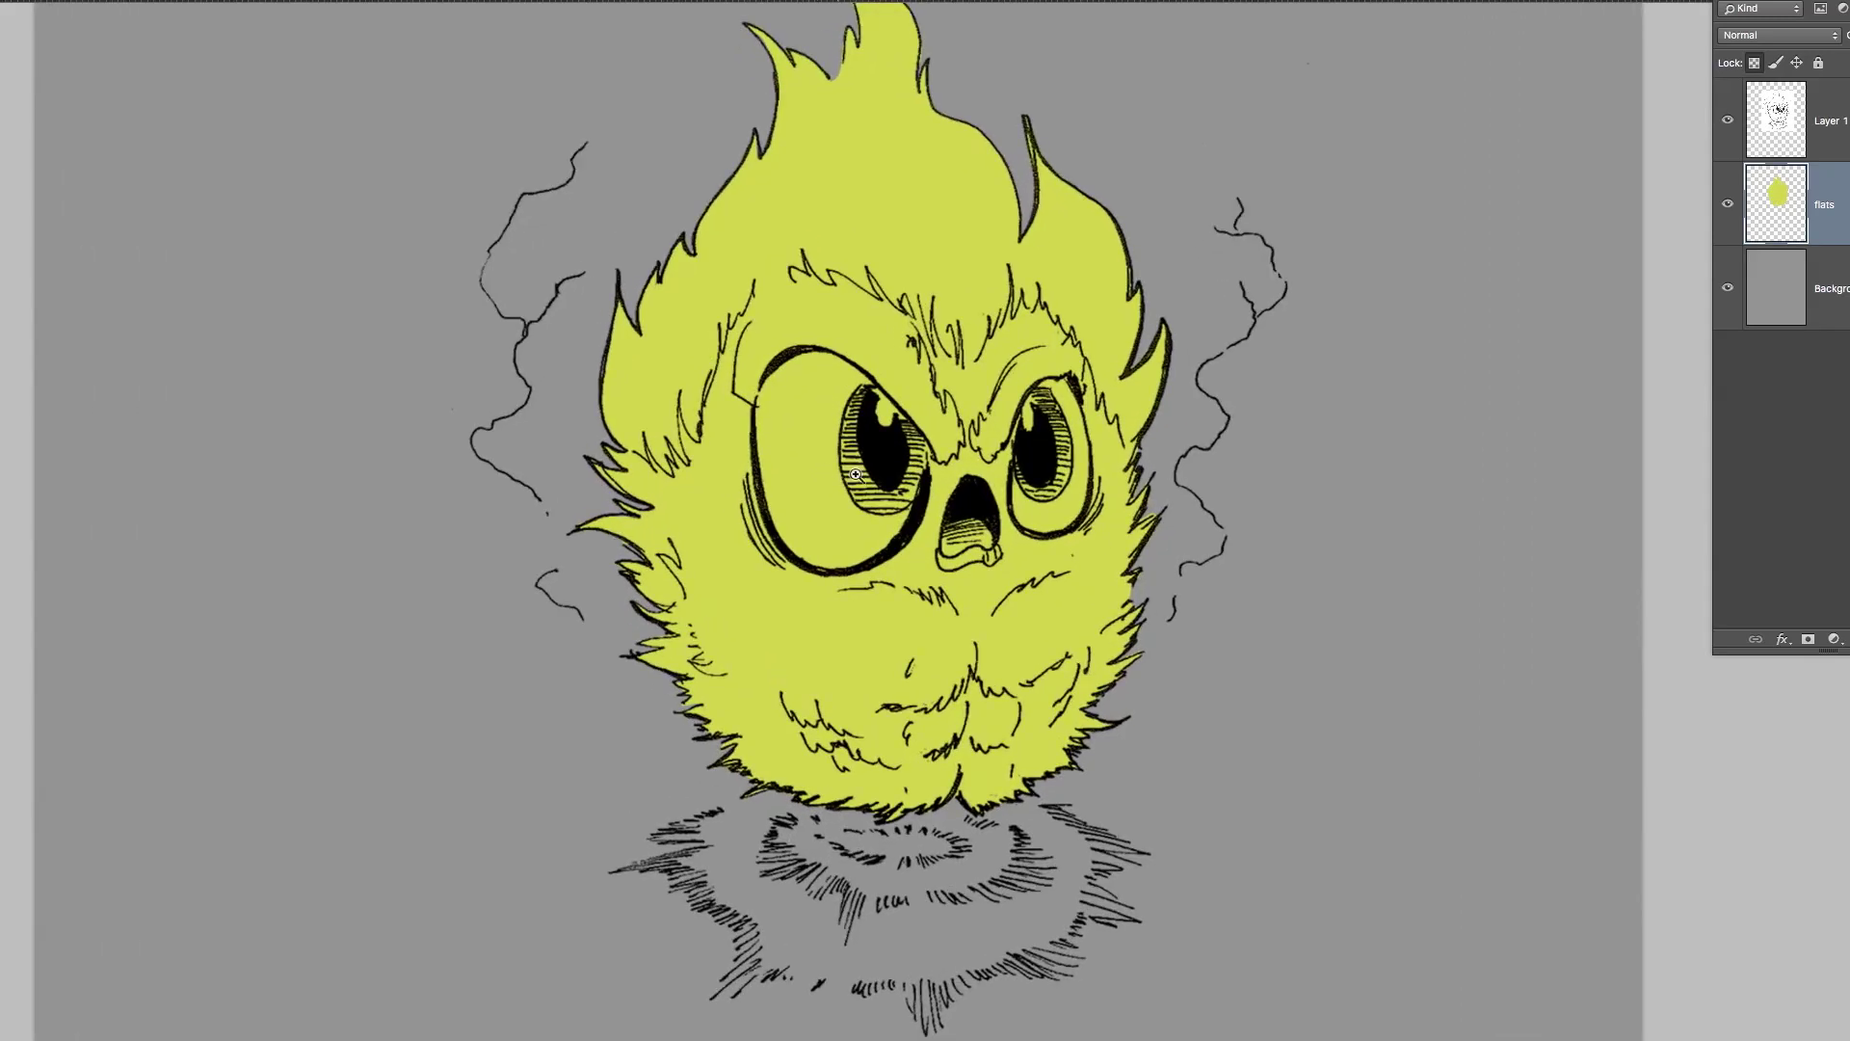
{"action": "mouse_move", "coordinate": [899, 469]}
{"action": "left_mouse_down"}
{"action": "mouse_move", "coordinate": [839, 540]}
{"action": "mouse_move", "coordinate": [771, 463]}
{"action": "mouse_move", "coordinate": [784, 401]}
{"action": "mouse_move", "coordinate": [907, 393]}
{"action": "left_mouse_up"}
{"action": "key", "text": "ctrl+z"}
{"action": "left_click_drag", "start_coordinate": [861, 496], "coordinate": [837, 515]}
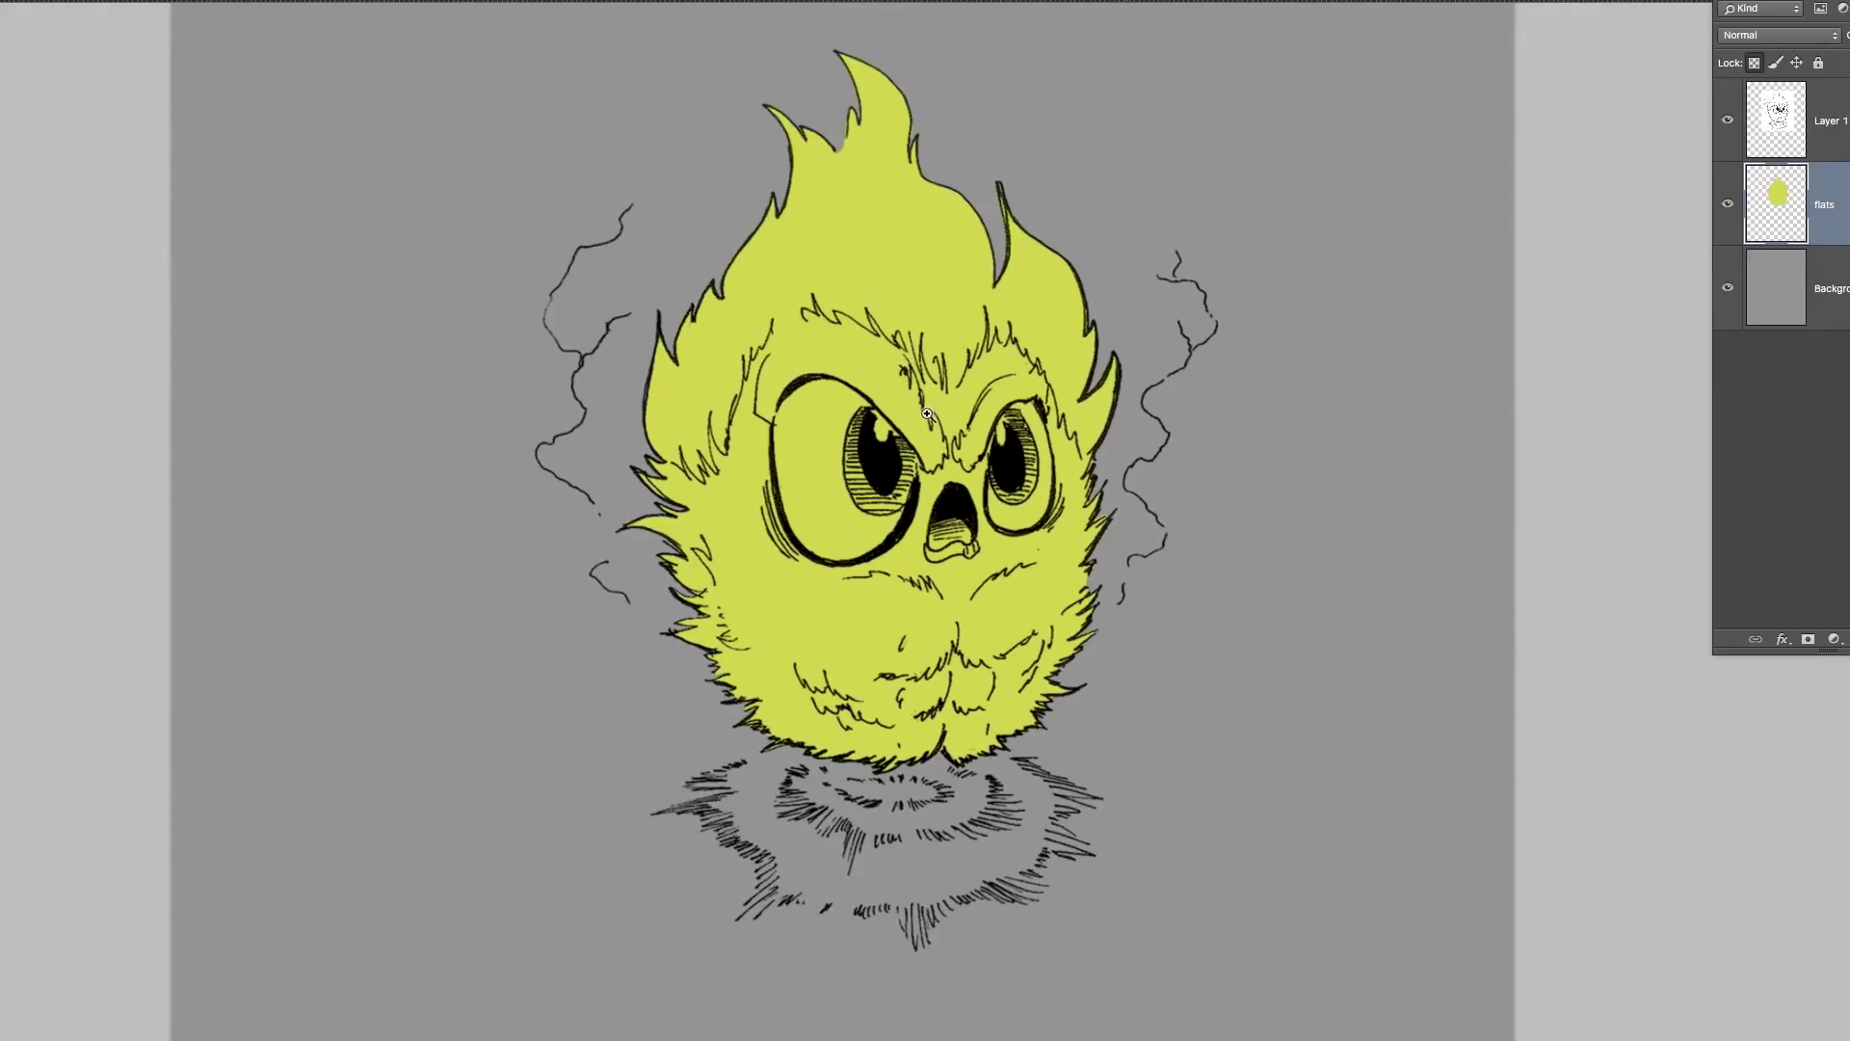
Set the foreground colour to white and paint both eyeballs, sampling the body yellow to tidy the edges.
{"action": "left_click", "coordinate": [2, 435]}
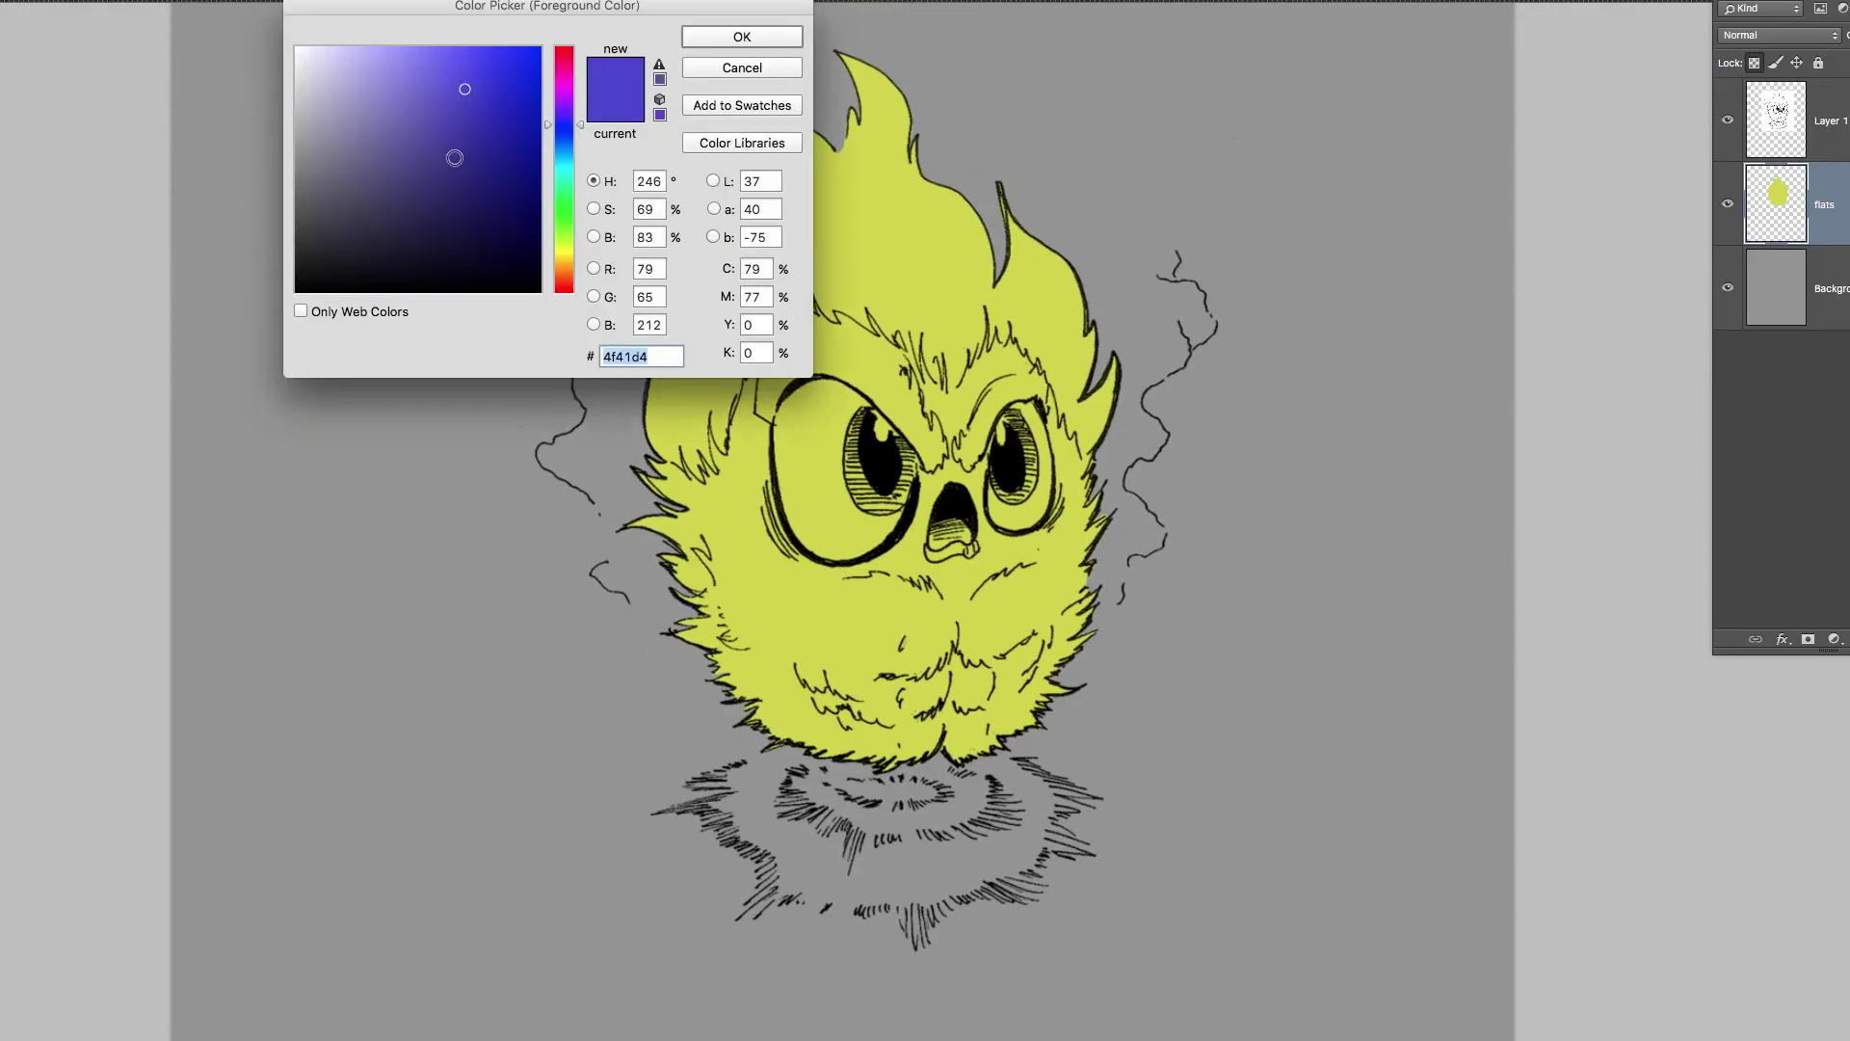
{"action": "left_click_drag", "start_coordinate": [459, 161], "coordinate": [353, 8]}
{"action": "left_click", "coordinate": [741, 37]}
{"action": "mouse_move", "coordinate": [829, 418]}
{"action": "left_mouse_down"}
{"action": "mouse_move", "coordinate": [858, 436]}
{"action": "mouse_move", "coordinate": [792, 431]}
{"action": "left_mouse_up"}
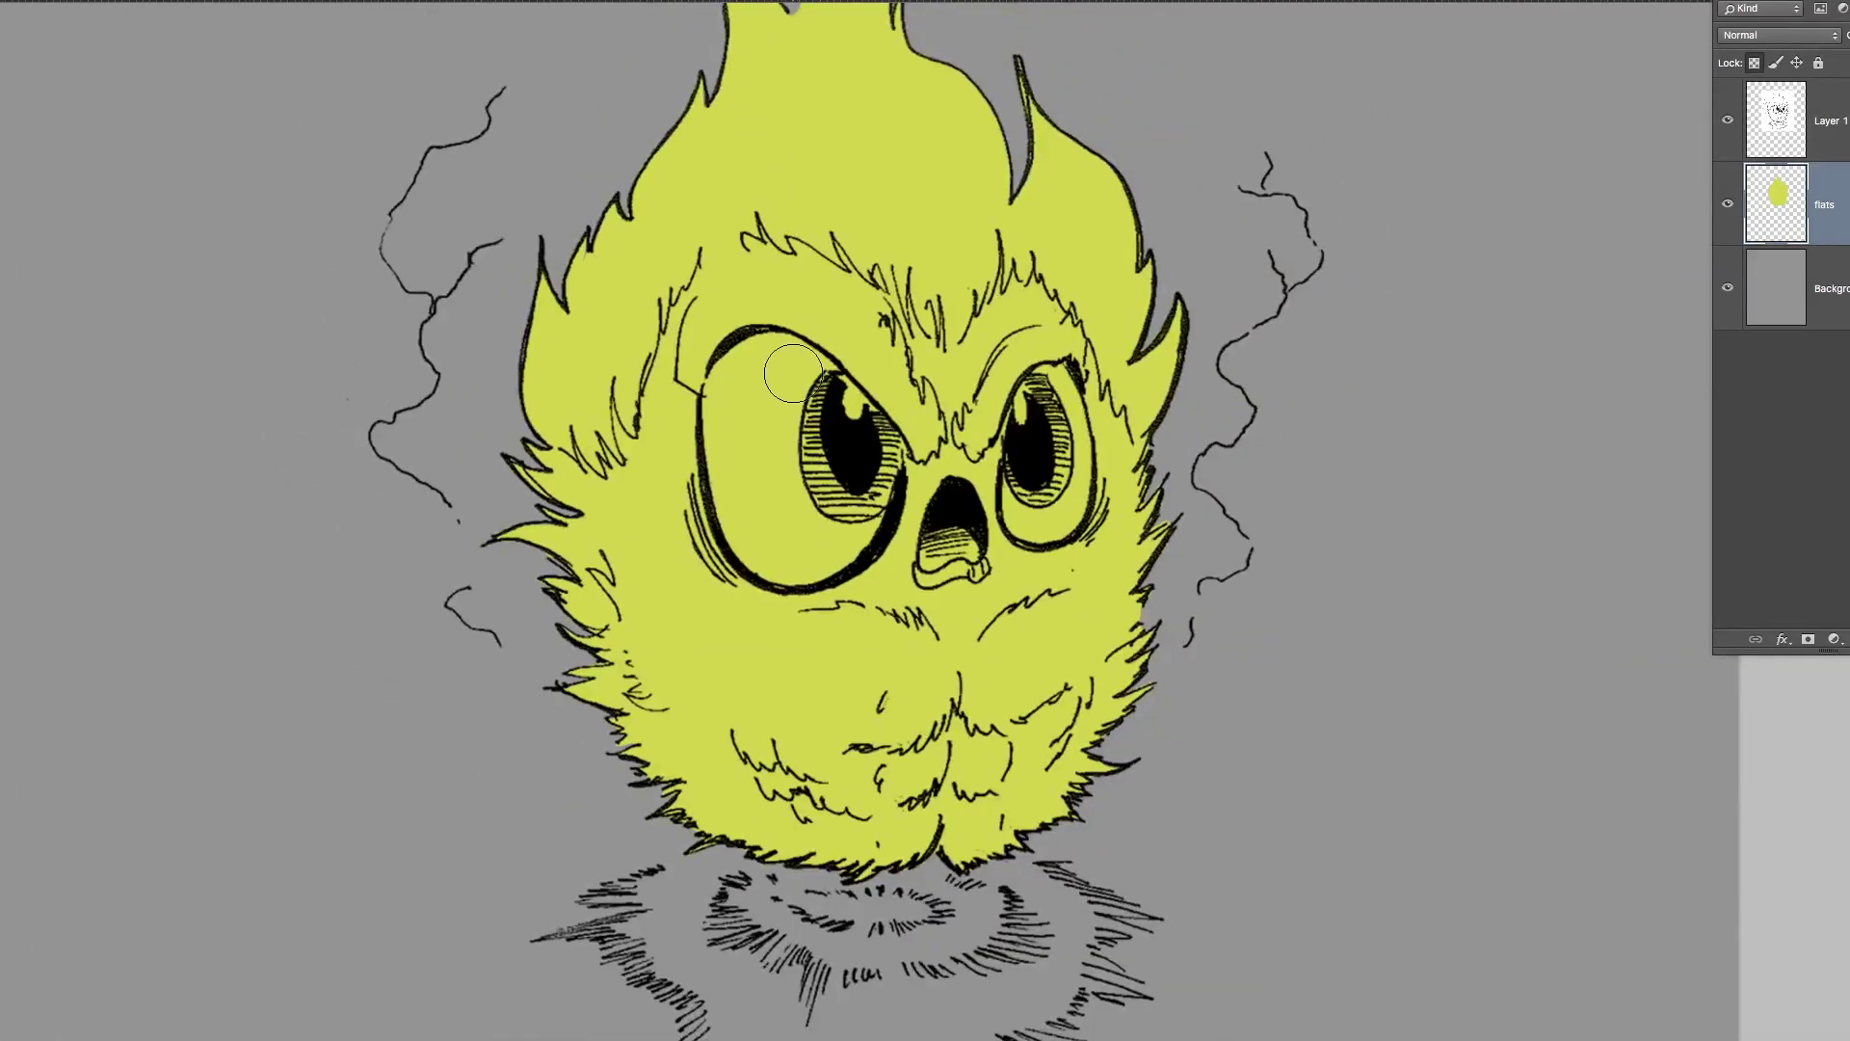
{"action": "mouse_move", "coordinate": [811, 450]}
{"action": "left_mouse_down"}
{"action": "mouse_move", "coordinate": [754, 452]}
{"action": "mouse_move", "coordinate": [772, 403]}
{"action": "mouse_move", "coordinate": [743, 408]}
{"action": "mouse_move", "coordinate": [793, 529]}
{"action": "mouse_move", "coordinate": [749, 498]}
{"action": "mouse_move", "coordinate": [788, 515]}
{"action": "mouse_move", "coordinate": [765, 528]}
{"action": "mouse_move", "coordinate": [825, 512]}
{"action": "mouse_move", "coordinate": [864, 458]}
{"action": "mouse_move", "coordinate": [768, 400]}
{"action": "left_mouse_up"}
{"action": "left_click", "coordinate": [811, 297], "text": "alt"}
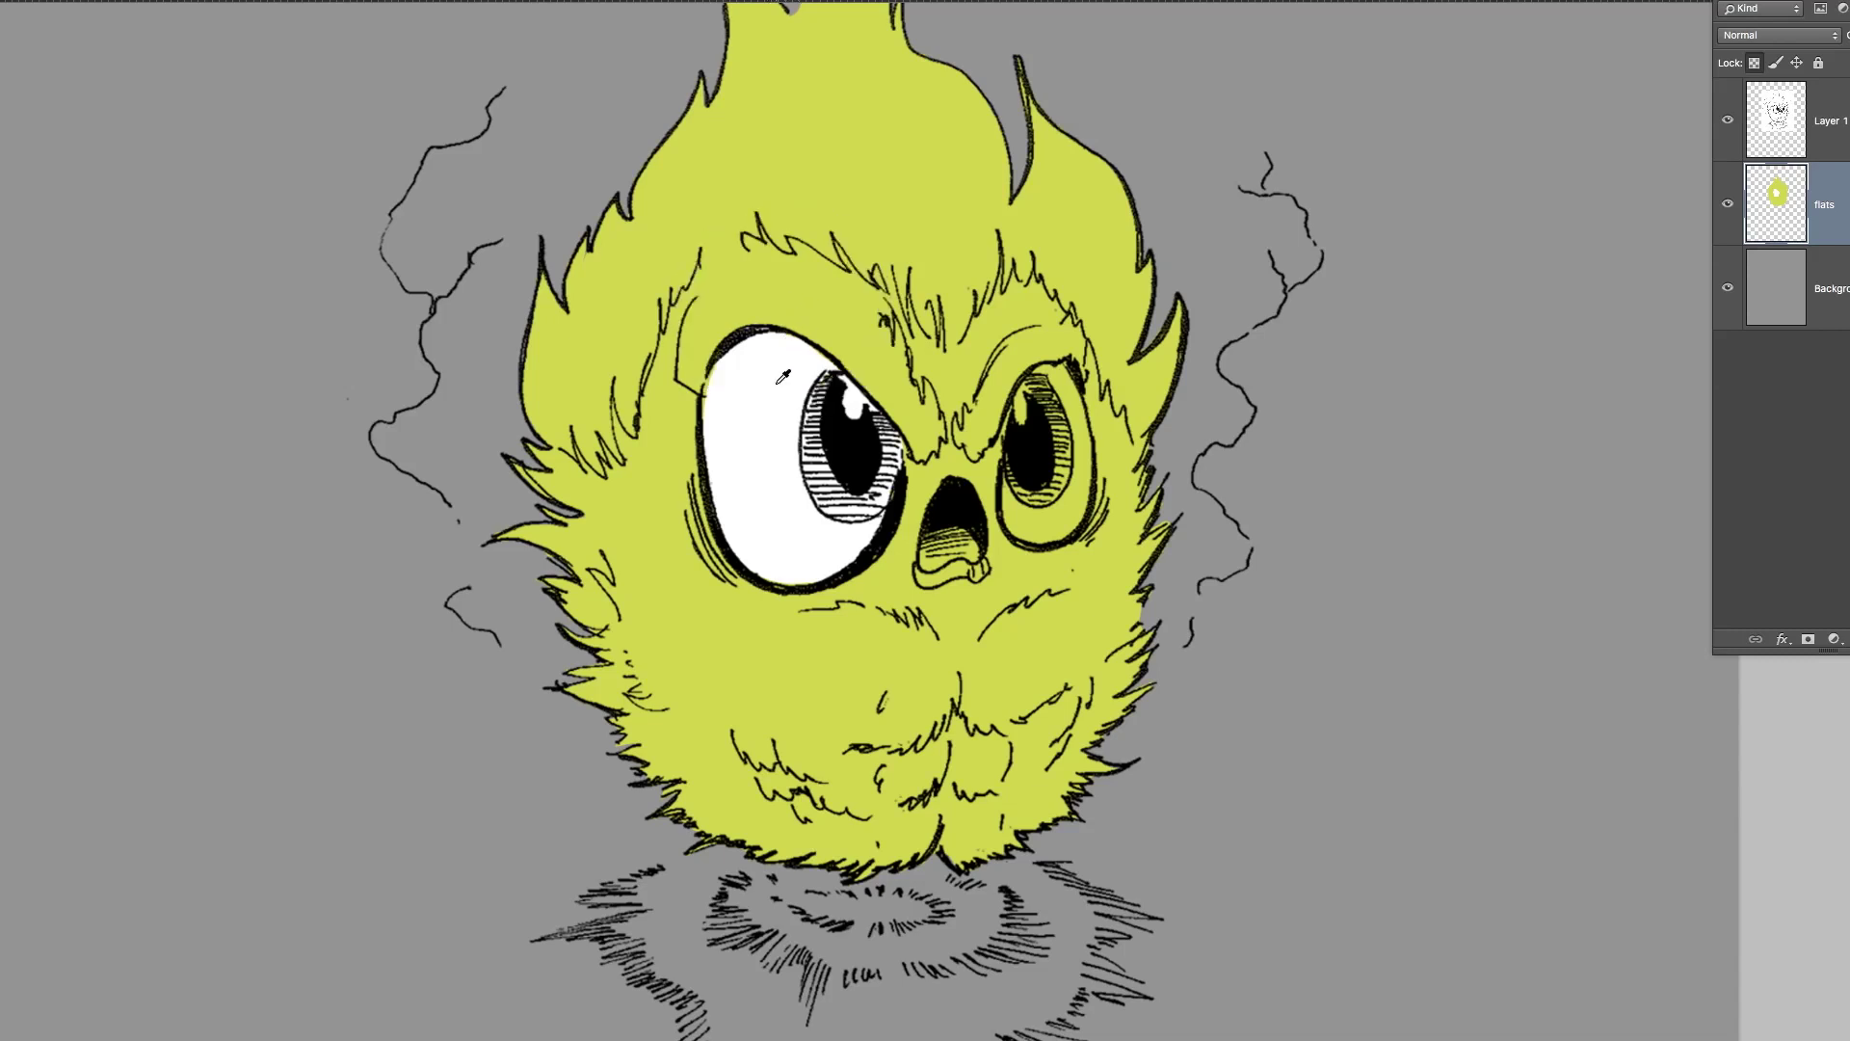
{"action": "left_click_drag", "start_coordinate": [814, 263], "coordinate": [845, 296]}
{"action": "left_click", "coordinate": [877, 251]}
{"action": "left_click", "coordinate": [793, 158], "text": "alt"}
{"action": "mouse_move", "coordinate": [845, 230]}
{"action": "left_mouse_down"}
{"action": "mouse_move", "coordinate": [808, 253]}
{"action": "mouse_move", "coordinate": [886, 311]}
{"action": "mouse_move", "coordinate": [863, 206]}
{"action": "left_mouse_up"}
{"action": "mouse_move", "coordinate": [1037, 466]}
{"action": "left_mouse_down"}
{"action": "mouse_move", "coordinate": [1045, 387]}
{"action": "mouse_move", "coordinate": [1077, 453]}
{"action": "mouse_move", "coordinate": [1066, 508]}
{"action": "mouse_move", "coordinate": [1035, 517]}
{"action": "mouse_move", "coordinate": [1032, 472]}
{"action": "left_mouse_up"}
Paint the larger eye's iris green, resampling neighbouring colours from the artwork to clean up its outline.
{"action": "key", "text": "x"}
{"action": "mouse_move", "coordinate": [861, 428]}
{"action": "left_mouse_down"}
{"action": "mouse_move", "coordinate": [850, 486]}
{"action": "mouse_move", "coordinate": [836, 422]}
{"action": "mouse_move", "coordinate": [785, 433]}
{"action": "left_mouse_up"}
{"action": "left_click", "coordinate": [781, 384], "text": "alt"}
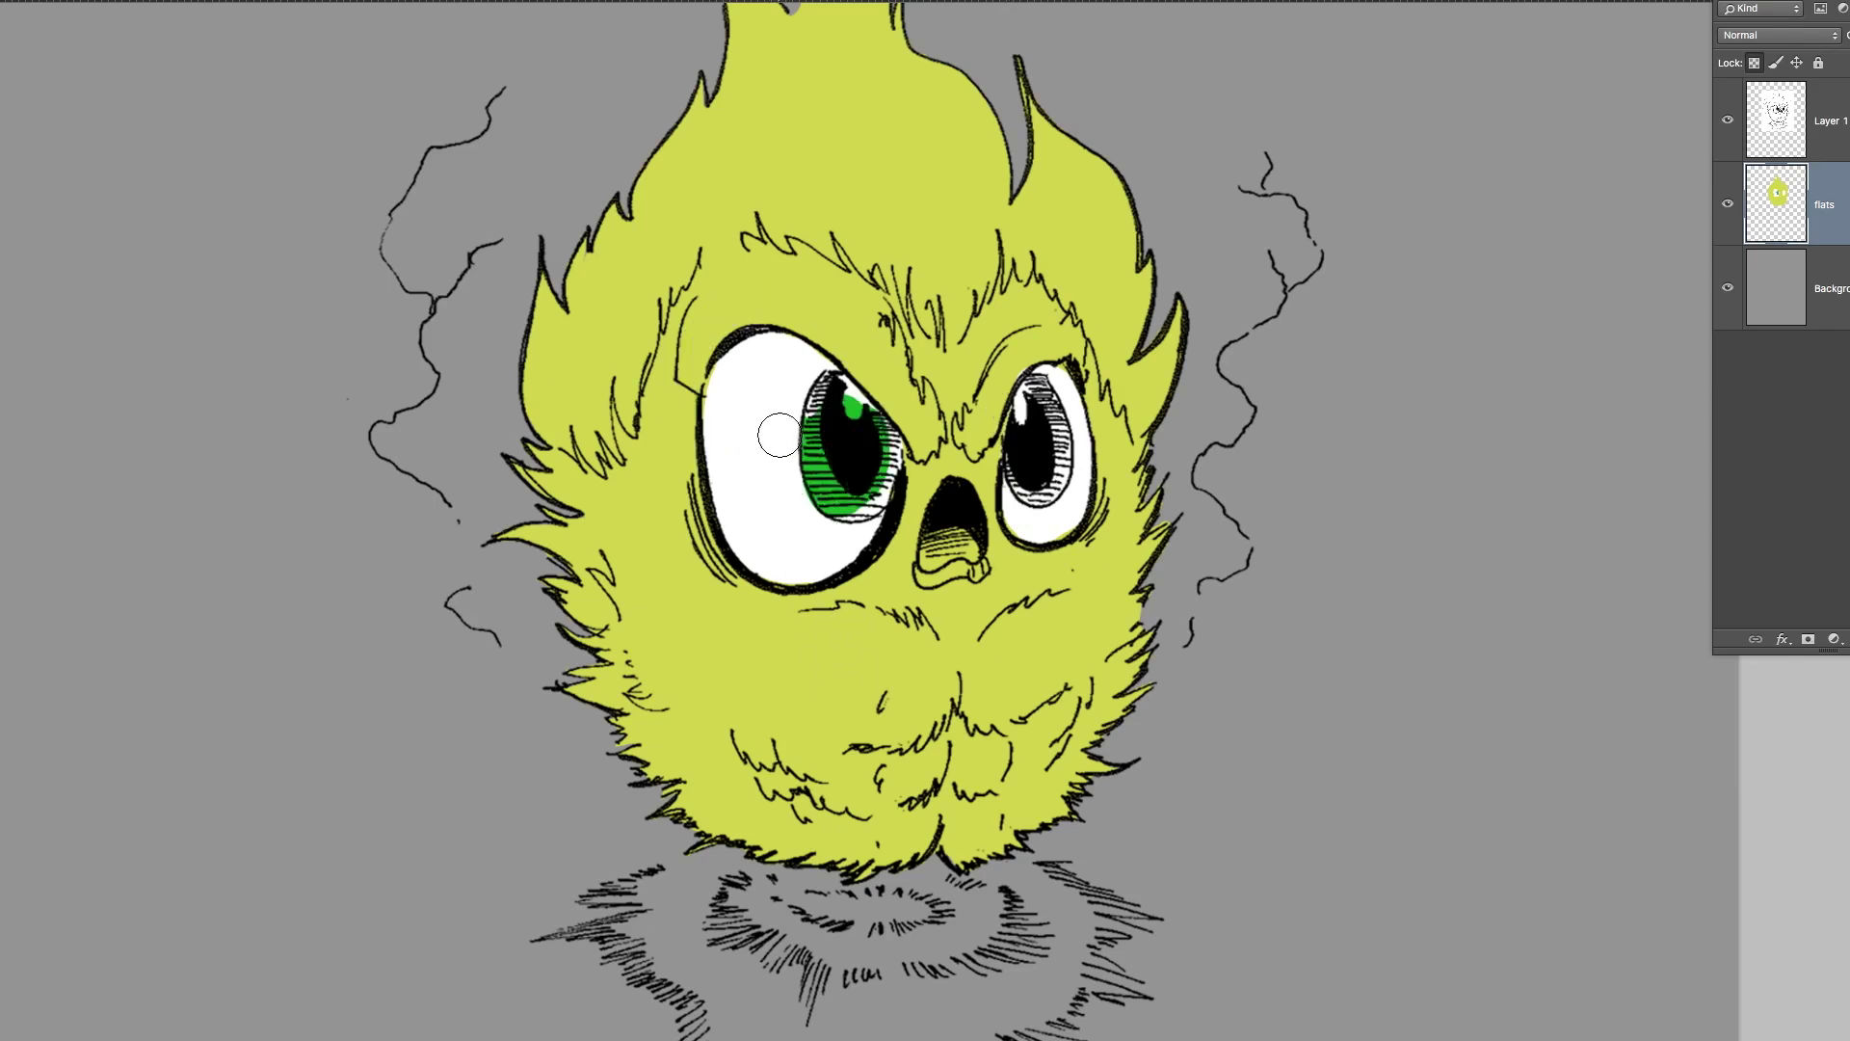
{"action": "left_click", "coordinate": [848, 509], "text": "alt"}
{"action": "mouse_move", "coordinate": [848, 499]}
{"action": "left_mouse_down"}
{"action": "mouse_move", "coordinate": [827, 411]}
{"action": "mouse_move", "coordinate": [859, 386]}
{"action": "mouse_move", "coordinate": [862, 467]}
{"action": "mouse_move", "coordinate": [882, 447]}
{"action": "mouse_move", "coordinate": [862, 500]}
{"action": "left_mouse_up"}
{"action": "left_click", "coordinate": [897, 391], "text": "alt"}
{"action": "left_click_drag", "start_coordinate": [898, 393], "coordinate": [868, 366]}
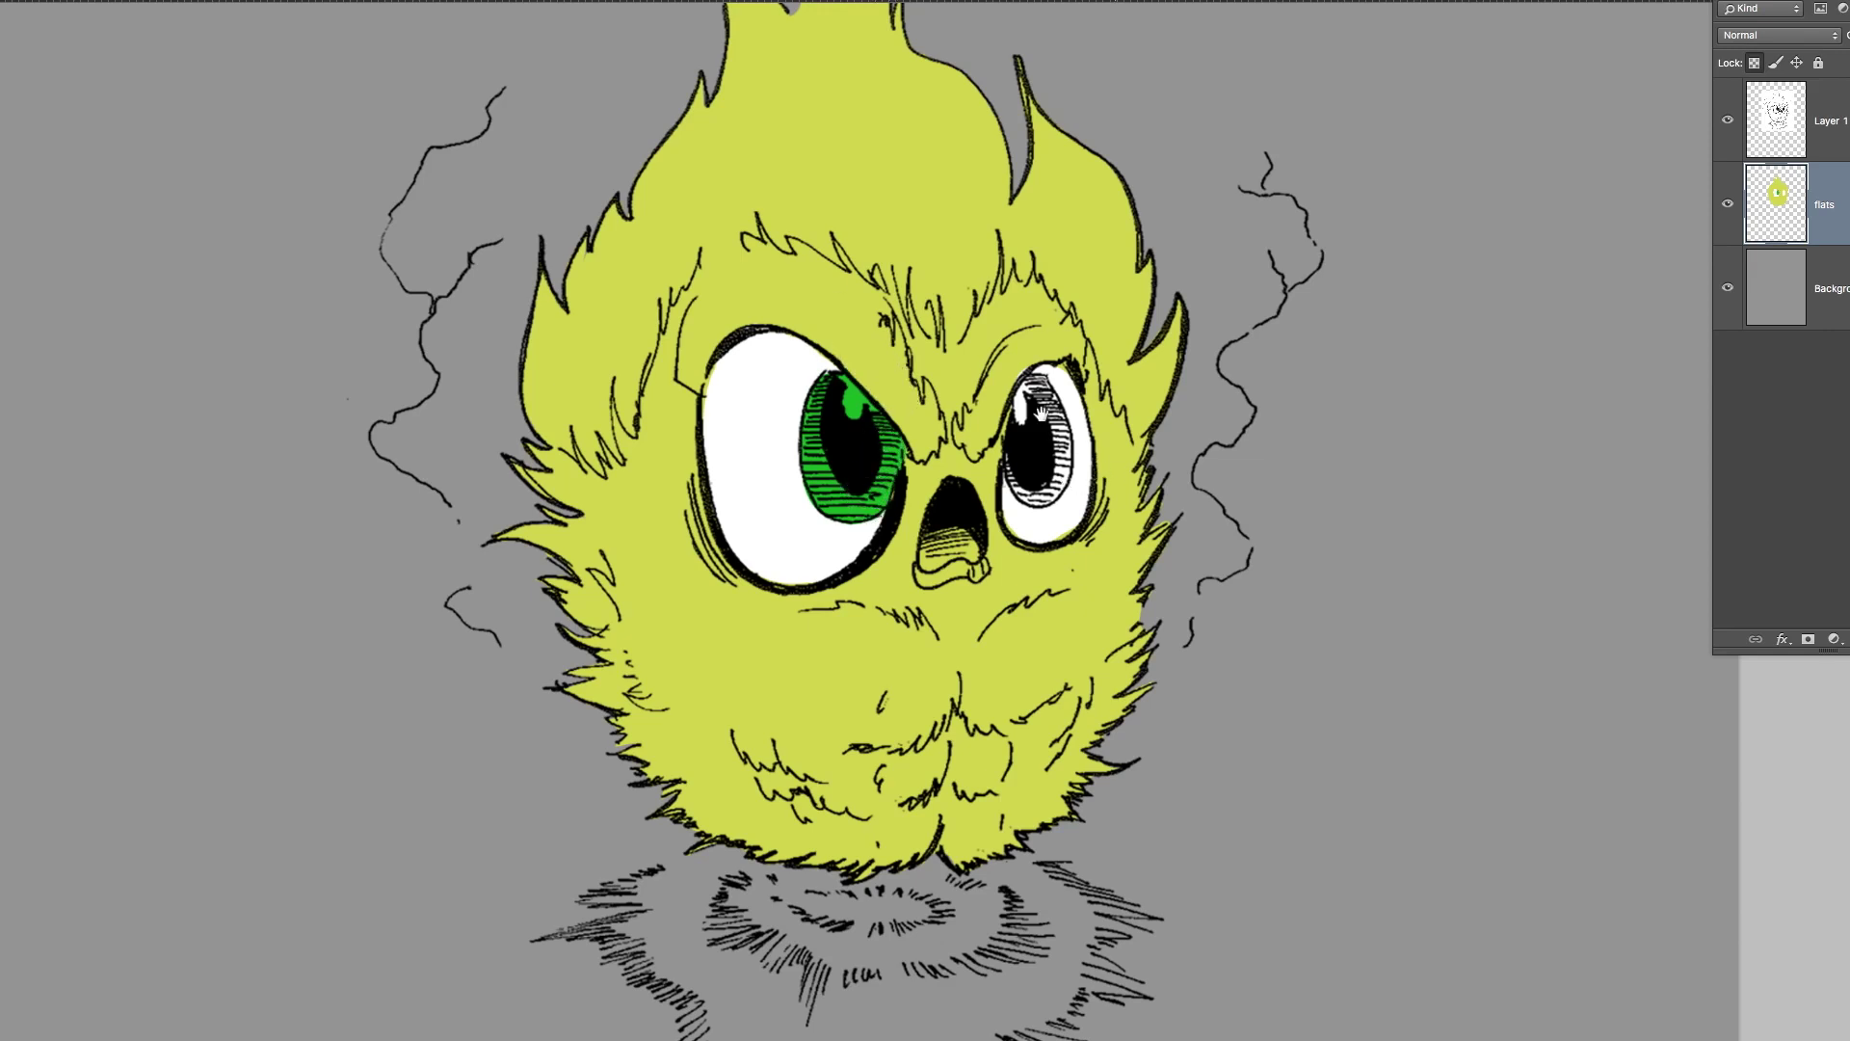
Paint the smaller eye's iris with the same green and add white highlights in both pupils.
{"action": "left_click", "coordinate": [887, 492], "text": "alt"}
{"action": "mouse_move", "coordinate": [1057, 444]}
{"action": "left_mouse_down"}
{"action": "mouse_move", "coordinate": [1036, 395]}
{"action": "mouse_move", "coordinate": [1046, 472]}
{"action": "mouse_move", "coordinate": [1028, 469]}
{"action": "left_mouse_up"}
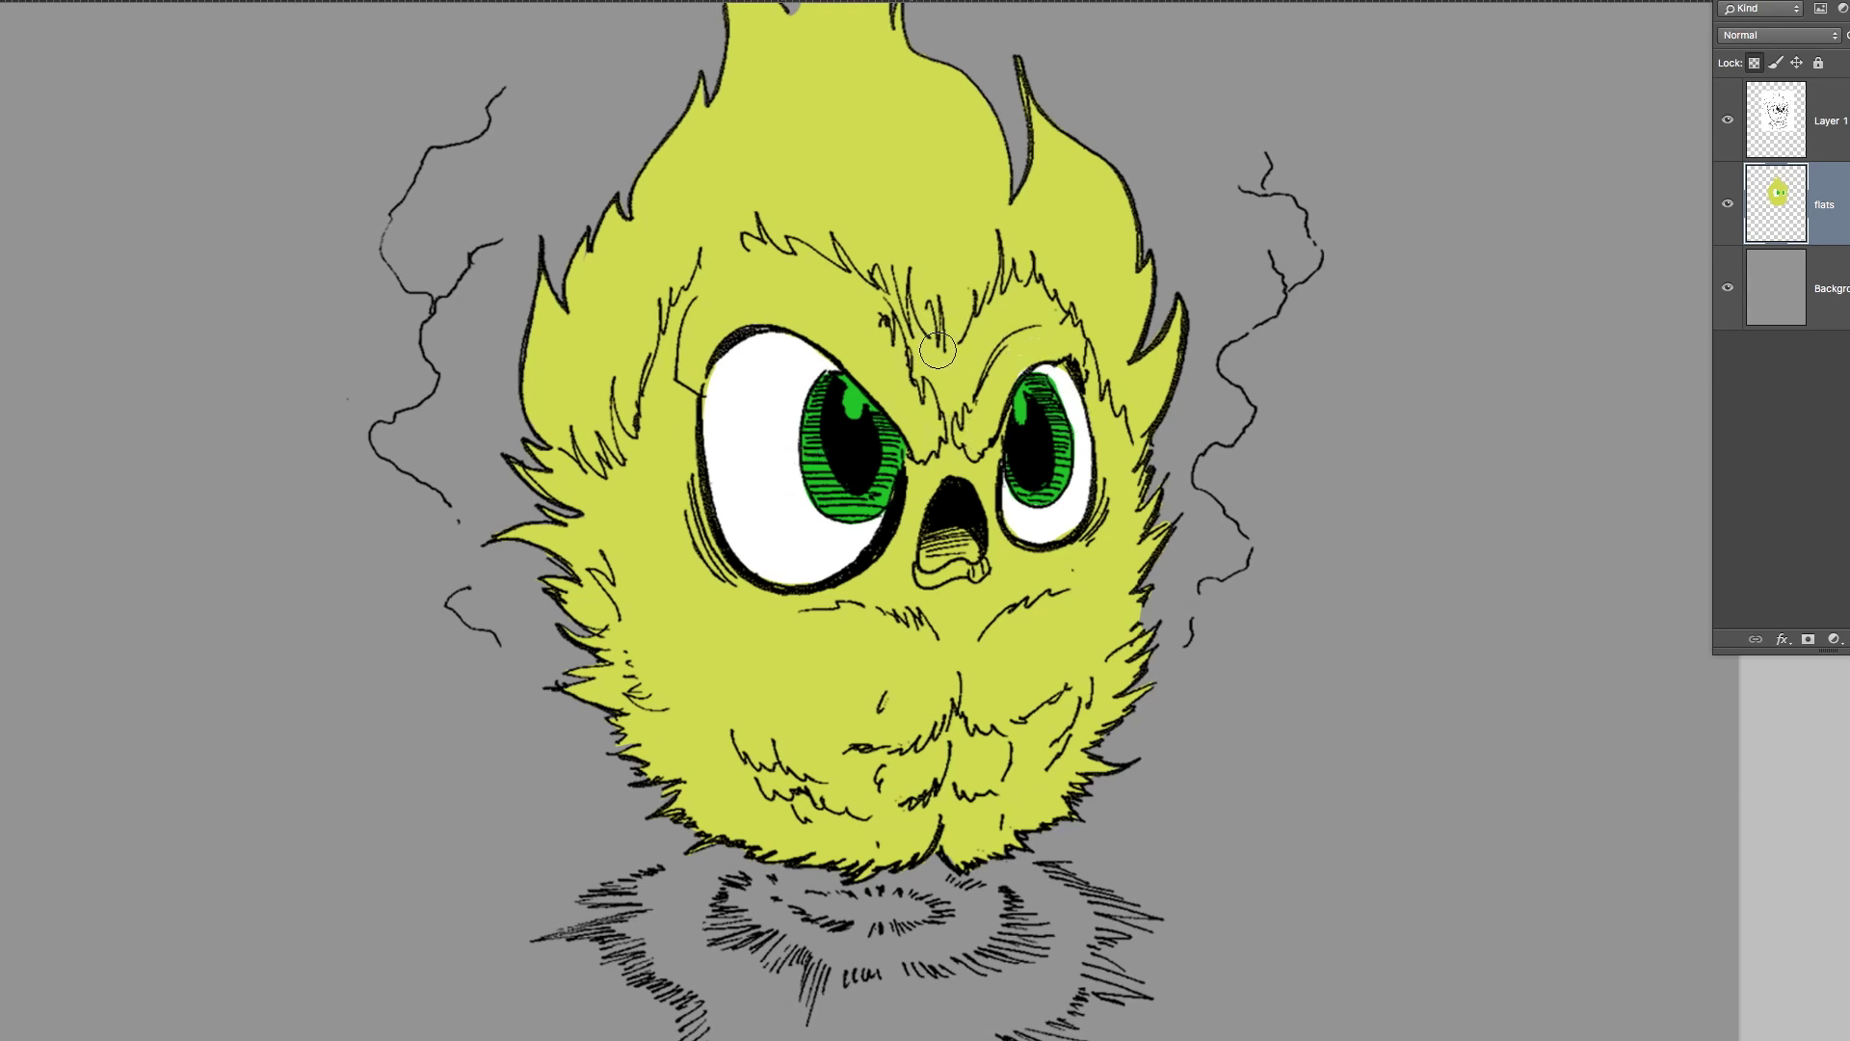
{"action": "left_click_drag", "start_coordinate": [861, 412], "coordinate": [858, 406]}
{"action": "left_click_drag", "start_coordinate": [1049, 426], "coordinate": [1023, 390]}
{"action": "key", "text": "ctrl+minus"}
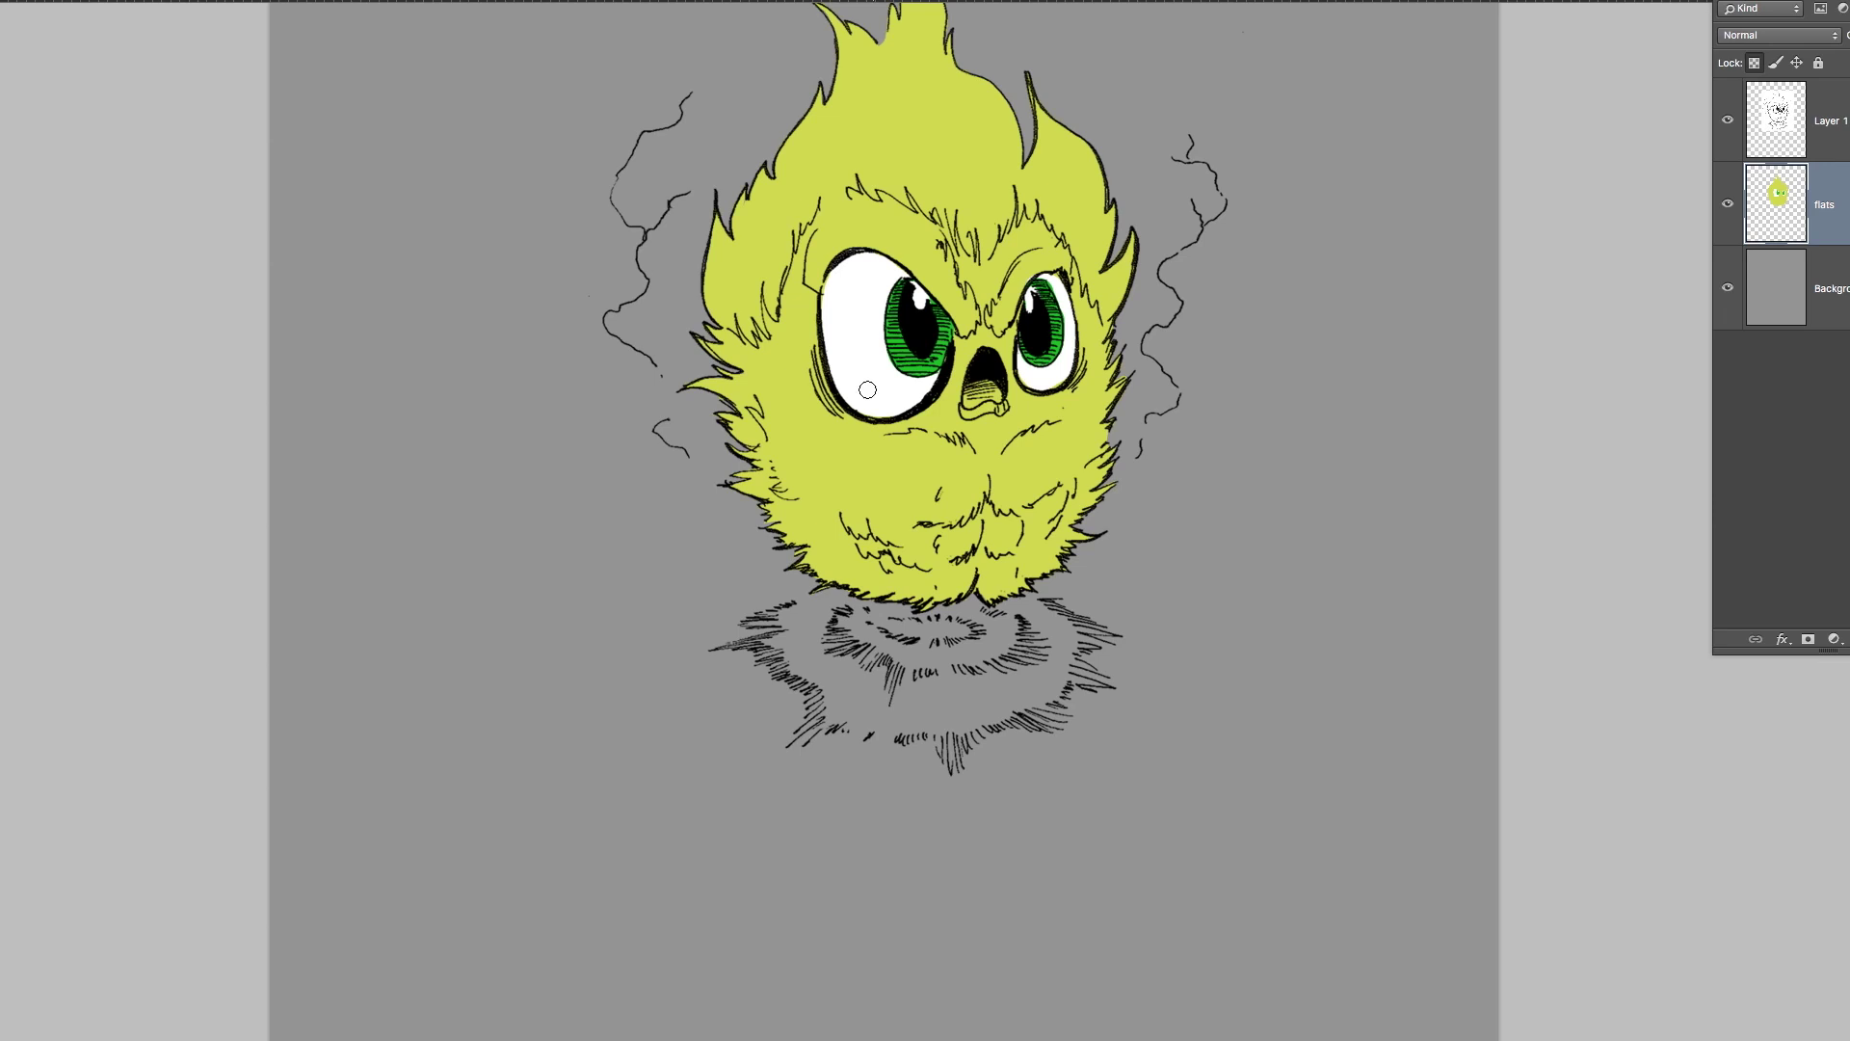
Try a broad stroke over the creature's body with a much larger brush and undo it.
{"action": "key", "text": "bracketright"}
{"action": "key", "text": "bracketright"}
{"action": "key", "text": "bracketright"}
{"action": "key", "text": "bracketright"}
{"action": "key", "text": "bracketright"}
{"action": "key", "text": "bracketright"}
{"action": "mouse_move", "coordinate": [918, 670]}
{"action": "left_mouse_down"}
{"action": "mouse_move", "coordinate": [912, 619]}
{"action": "mouse_move", "coordinate": [838, 630]}
{"action": "mouse_move", "coordinate": [1074, 493]}
{"action": "mouse_move", "coordinate": [1022, 489]}
{"action": "mouse_move", "coordinate": [1159, 442]}
{"action": "mouse_move", "coordinate": [938, 518]}
{"action": "mouse_move", "coordinate": [888, 500]}
{"action": "mouse_move", "coordinate": [927, 447]}
{"action": "mouse_move", "coordinate": [891, 459]}
{"action": "mouse_move", "coordinate": [901, 450]}
{"action": "mouse_move", "coordinate": [807, 412]}
{"action": "left_mouse_up"}
{"action": "key", "text": "ctrl+z"}
{"action": "left_click", "coordinate": [876, 477], "text": "ctrl"}
{"action": "left_click_drag", "start_coordinate": [876, 477], "coordinate": [910, 475]}
{"action": "left_click_drag", "start_coordinate": [887, 468], "coordinate": [743, 702]}
{"action": "left_click_drag", "start_coordinate": [850, 592], "coordinate": [807, 603]}
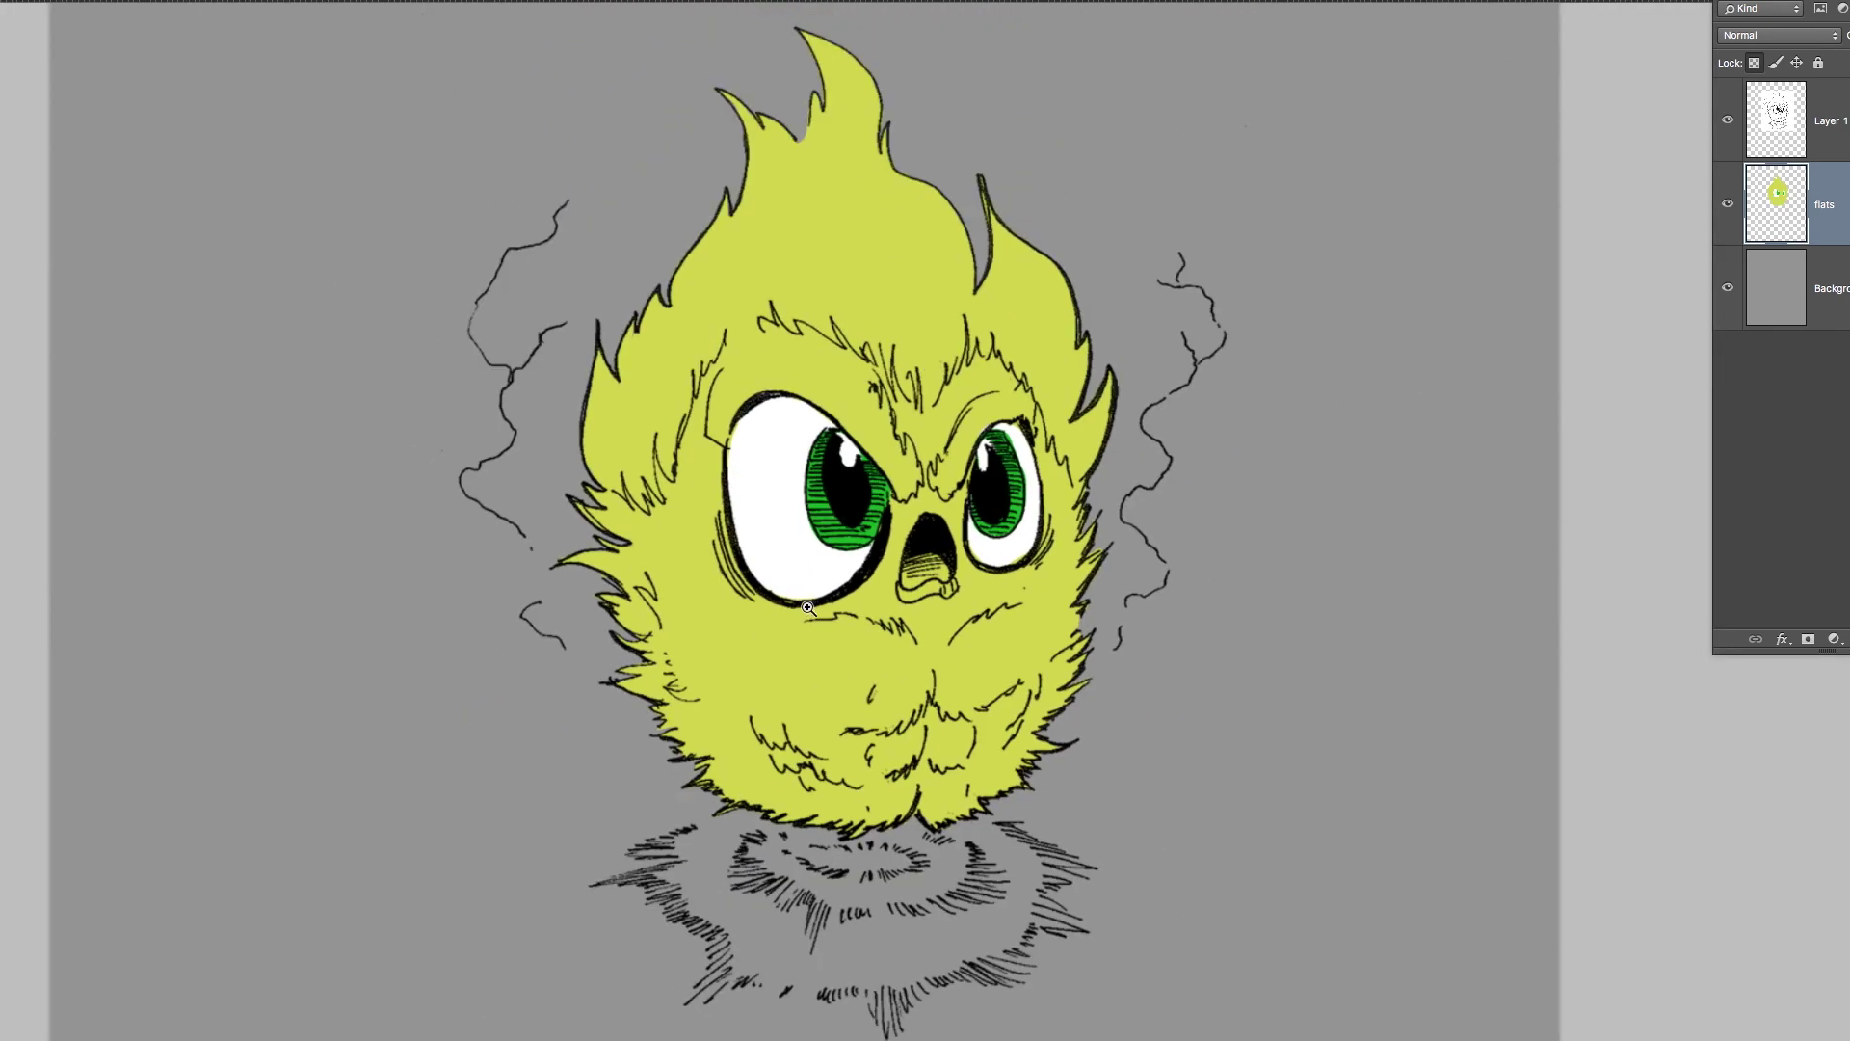
Try to lasso the area around the creature's forehead and lower flames, then undo and clear the selection.
{"action": "key", "text": "l"}
{"action": "left_click_drag", "start_coordinate": [770, 363], "coordinate": [768, 357]}
{"action": "mouse_move", "coordinate": [913, 280]}
{"action": "left_mouse_down"}
{"action": "mouse_move", "coordinate": [896, 294]}
{"action": "mouse_move", "coordinate": [871, 206]}
{"action": "mouse_move", "coordinate": [680, 299]}
{"action": "left_mouse_up"}
{"action": "key", "text": "super+z"}
{"action": "key", "text": "super+d"}
Select the yellow area with the Magic Wand and paint the face and body turquoise below the flame hair, with a dark red mouth.
{"action": "key", "text": "w"}
{"action": "left_click", "coordinate": [764, 670]}
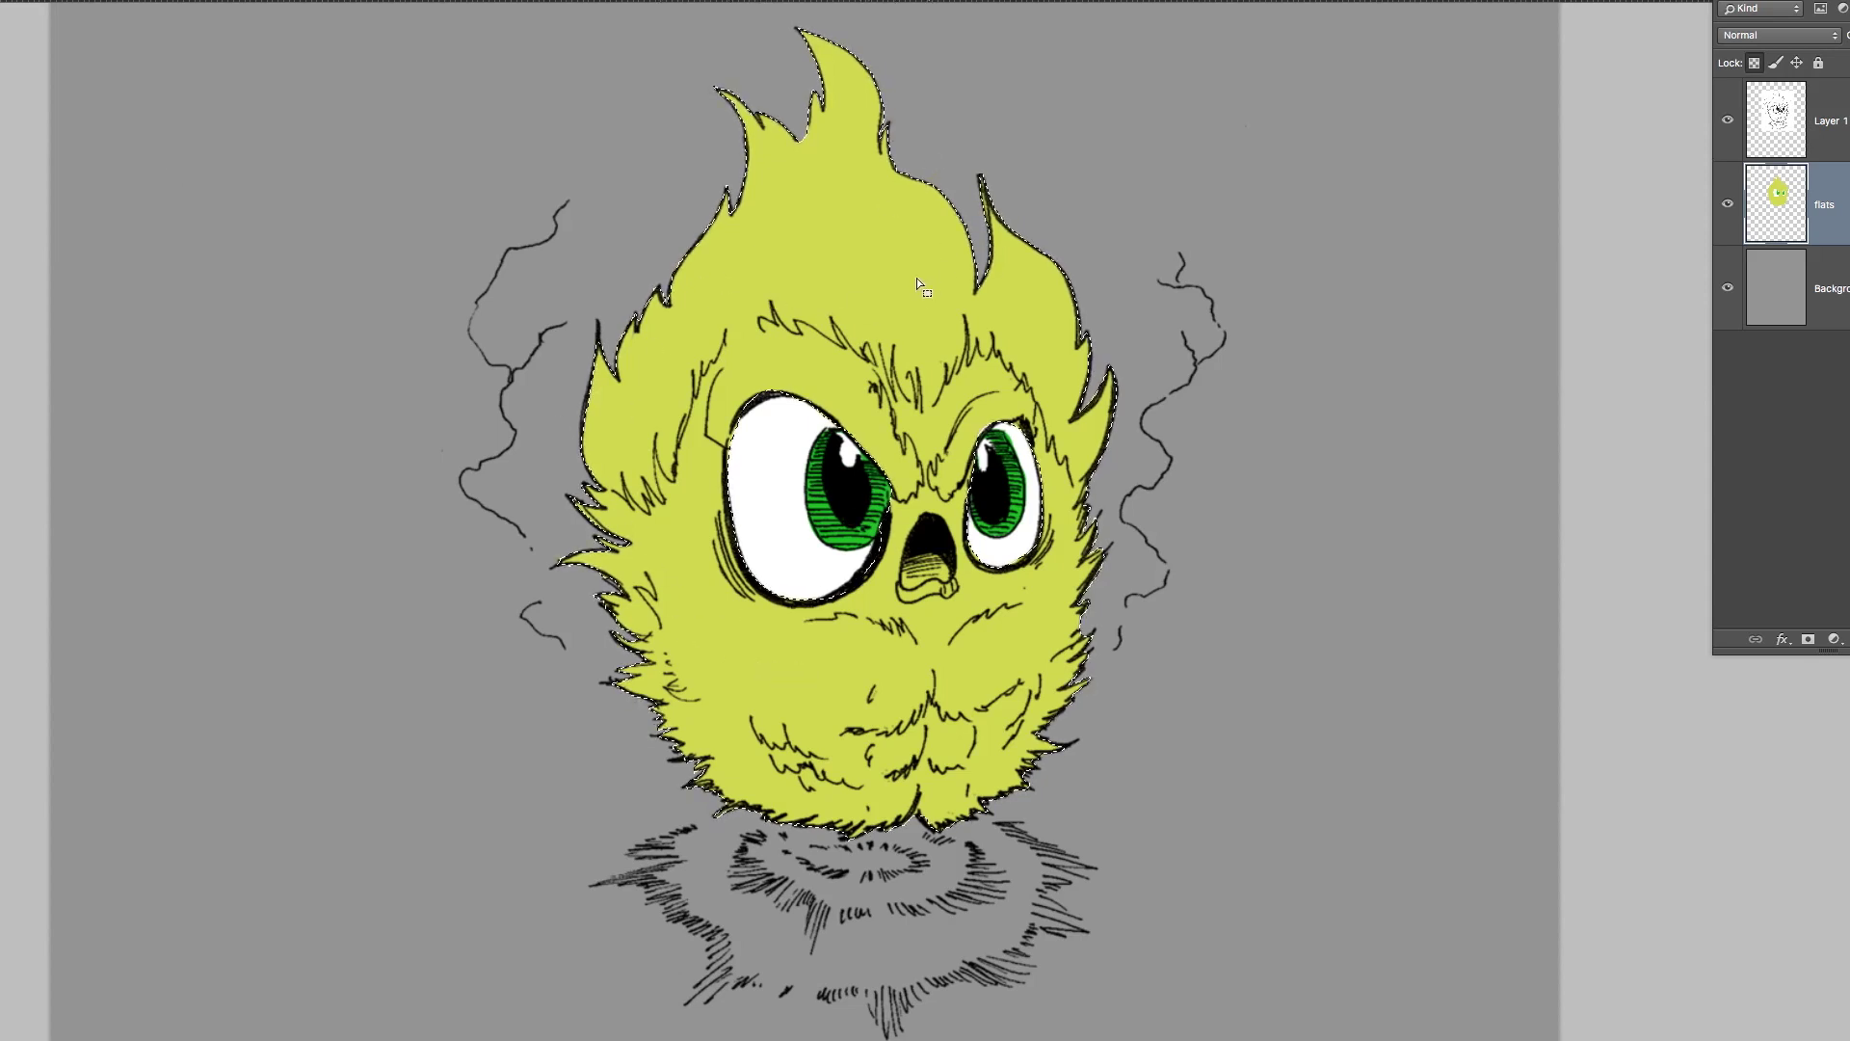
{"action": "key", "text": "b"}
{"action": "mouse_move", "coordinate": [889, 548]}
{"action": "left_mouse_down"}
{"action": "mouse_move", "coordinate": [785, 661]}
{"action": "mouse_move", "coordinate": [760, 620]}
{"action": "mouse_move", "coordinate": [857, 482]}
{"action": "mouse_move", "coordinate": [815, 569]}
{"action": "mouse_move", "coordinate": [732, 540]}
{"action": "mouse_move", "coordinate": [830, 588]}
{"action": "left_mouse_up"}
{"action": "key", "text": "super+z"}
{"action": "mouse_move", "coordinate": [829, 667]}
{"action": "left_mouse_down"}
{"action": "mouse_move", "coordinate": [826, 615]}
{"action": "mouse_move", "coordinate": [769, 638]}
{"action": "mouse_move", "coordinate": [669, 768]}
{"action": "mouse_move", "coordinate": [806, 698]}
{"action": "mouse_move", "coordinate": [765, 785]}
{"action": "mouse_move", "coordinate": [826, 798]}
{"action": "mouse_move", "coordinate": [1127, 732]}
{"action": "mouse_move", "coordinate": [981, 828]}
{"action": "mouse_move", "coordinate": [1080, 664]}
{"action": "mouse_move", "coordinate": [1030, 636]}
{"action": "mouse_move", "coordinate": [908, 649]}
{"action": "mouse_move", "coordinate": [1005, 533]}
{"action": "mouse_move", "coordinate": [961, 504]}
{"action": "mouse_move", "coordinate": [834, 515]}
{"action": "mouse_move", "coordinate": [877, 442]}
{"action": "mouse_move", "coordinate": [800, 426]}
{"action": "mouse_move", "coordinate": [817, 360]}
{"action": "mouse_move", "coordinate": [794, 349]}
{"action": "mouse_move", "coordinate": [758, 578]}
{"action": "mouse_move", "coordinate": [699, 572]}
{"action": "mouse_move", "coordinate": [611, 620]}
{"action": "mouse_move", "coordinate": [590, 589]}
{"action": "mouse_move", "coordinate": [627, 552]}
{"action": "left_mouse_up"}
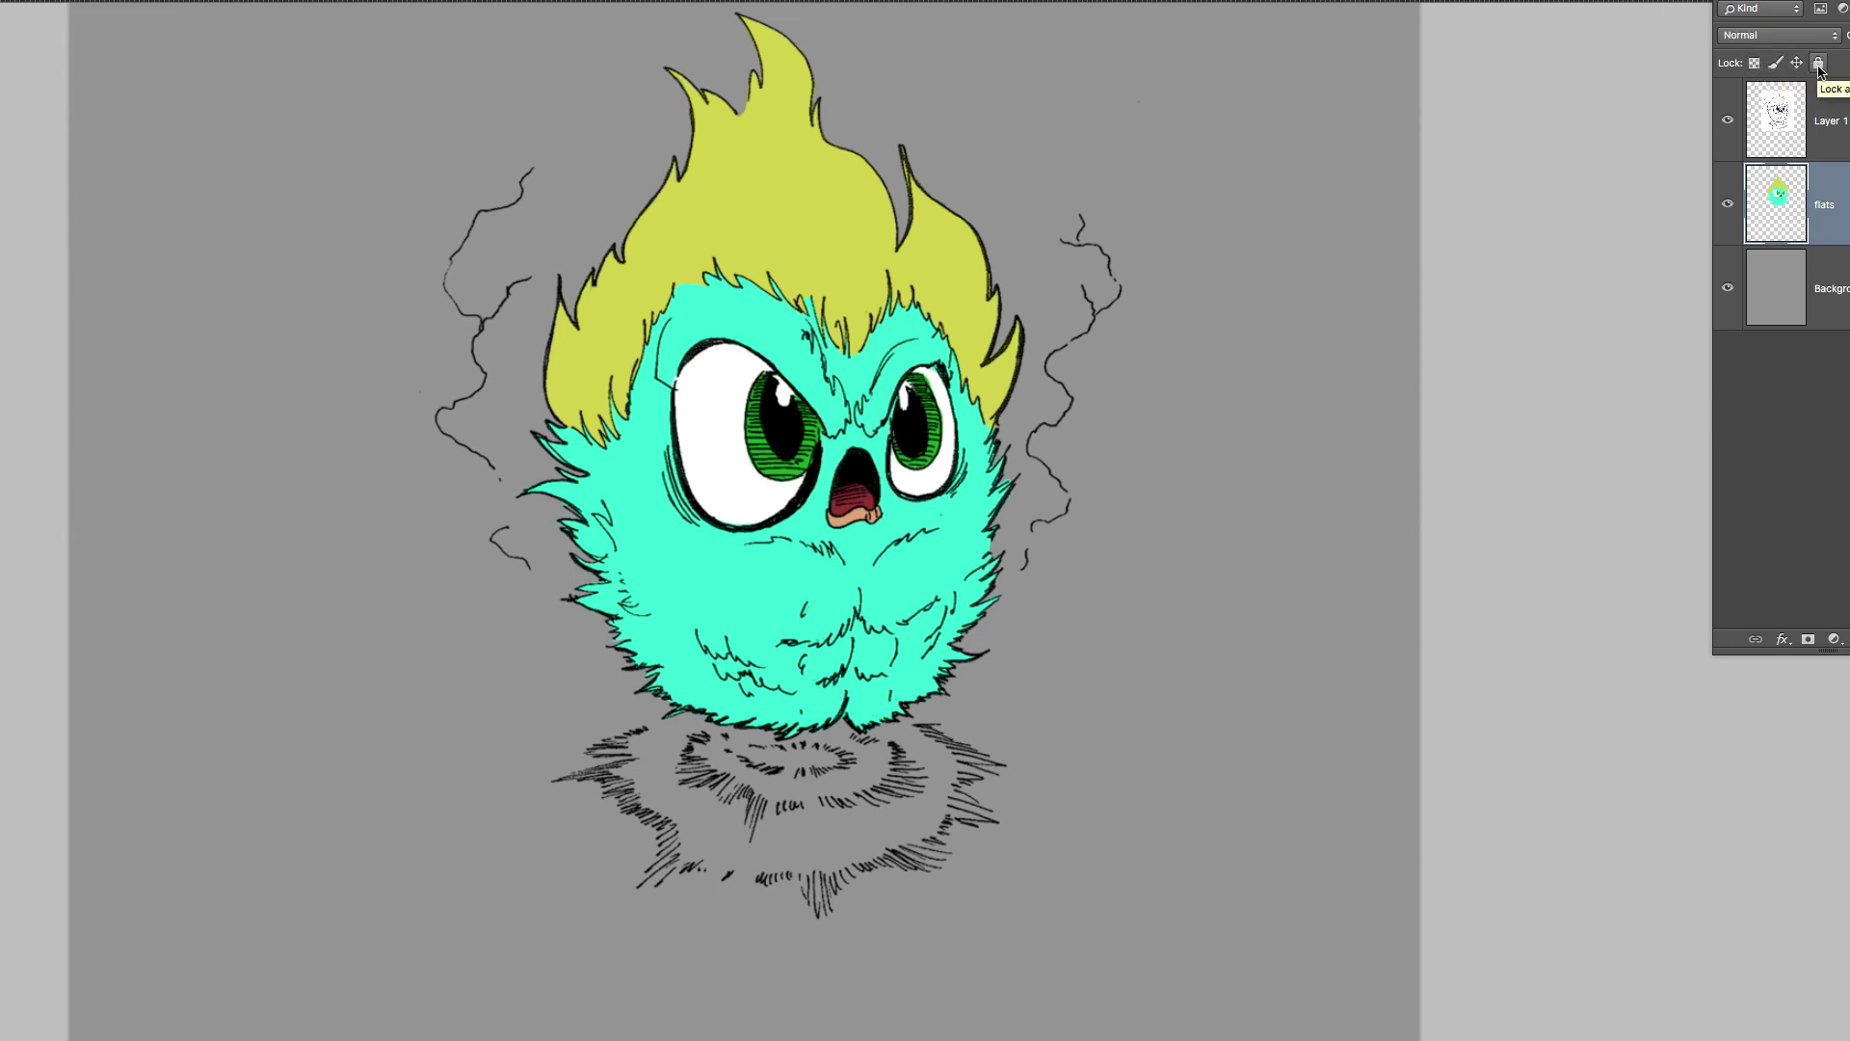
Lock the flats layer completely and add a new layer above it named lighting.
{"action": "left_click", "coordinate": [1818, 65]}
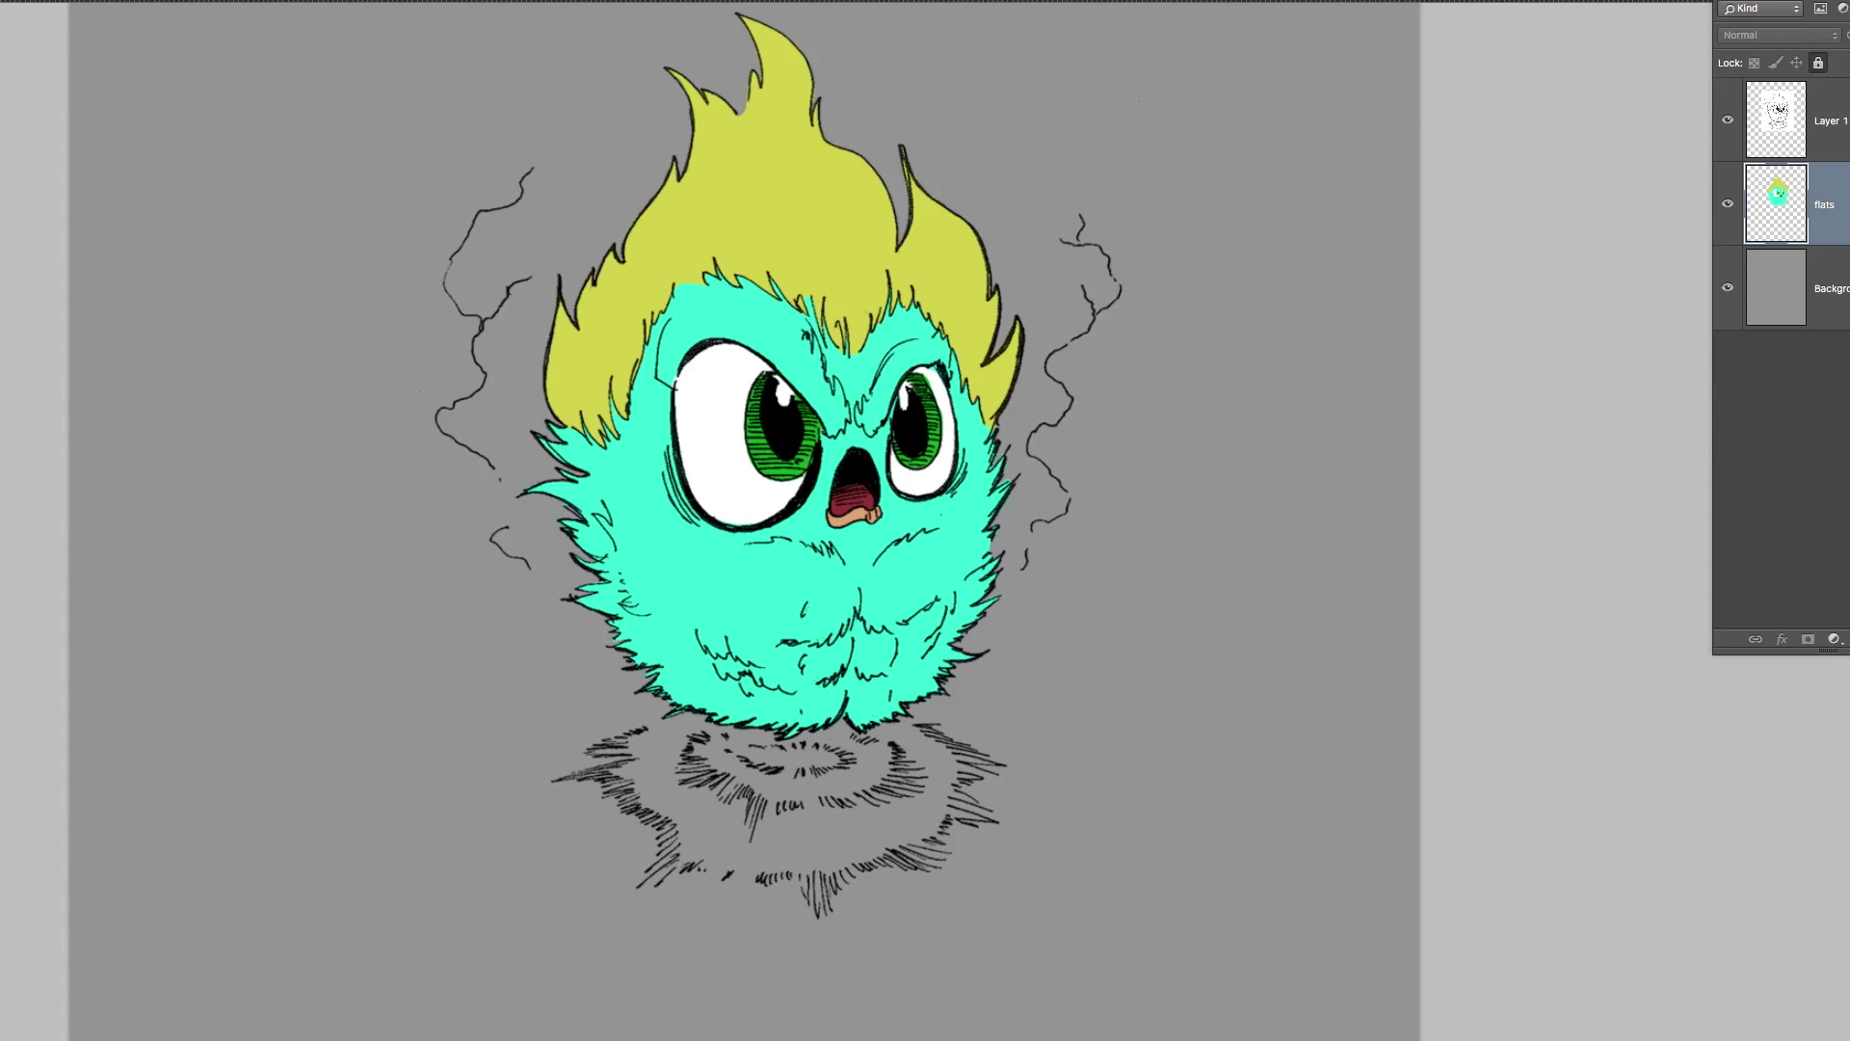
{"action": "left_click", "coordinate": [1849, 638]}
{"action": "double_click", "coordinate": [1832, 208]}
{"action": "type", "text": "lighting"}
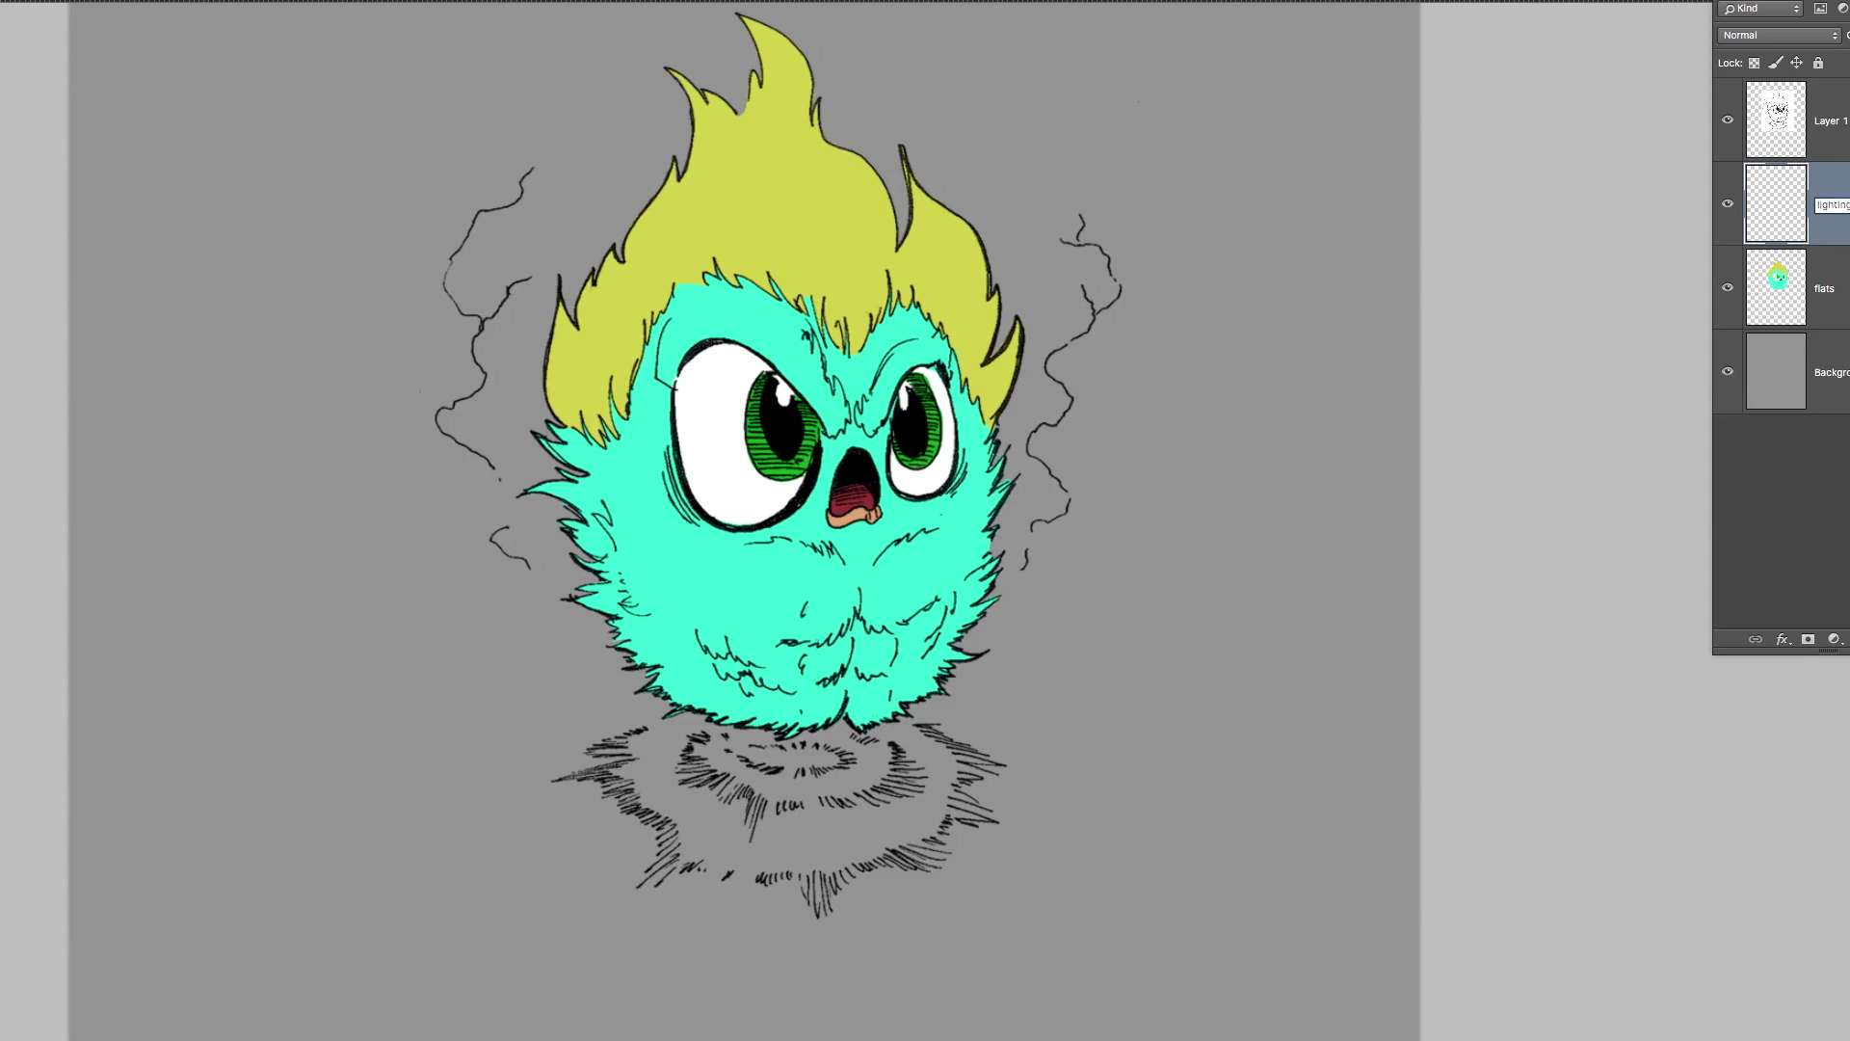
Select the white of the larger eye on the flats layer with the Magic Wand and make the lighting layer active.
{"action": "left_click", "coordinate": [1790, 308]}
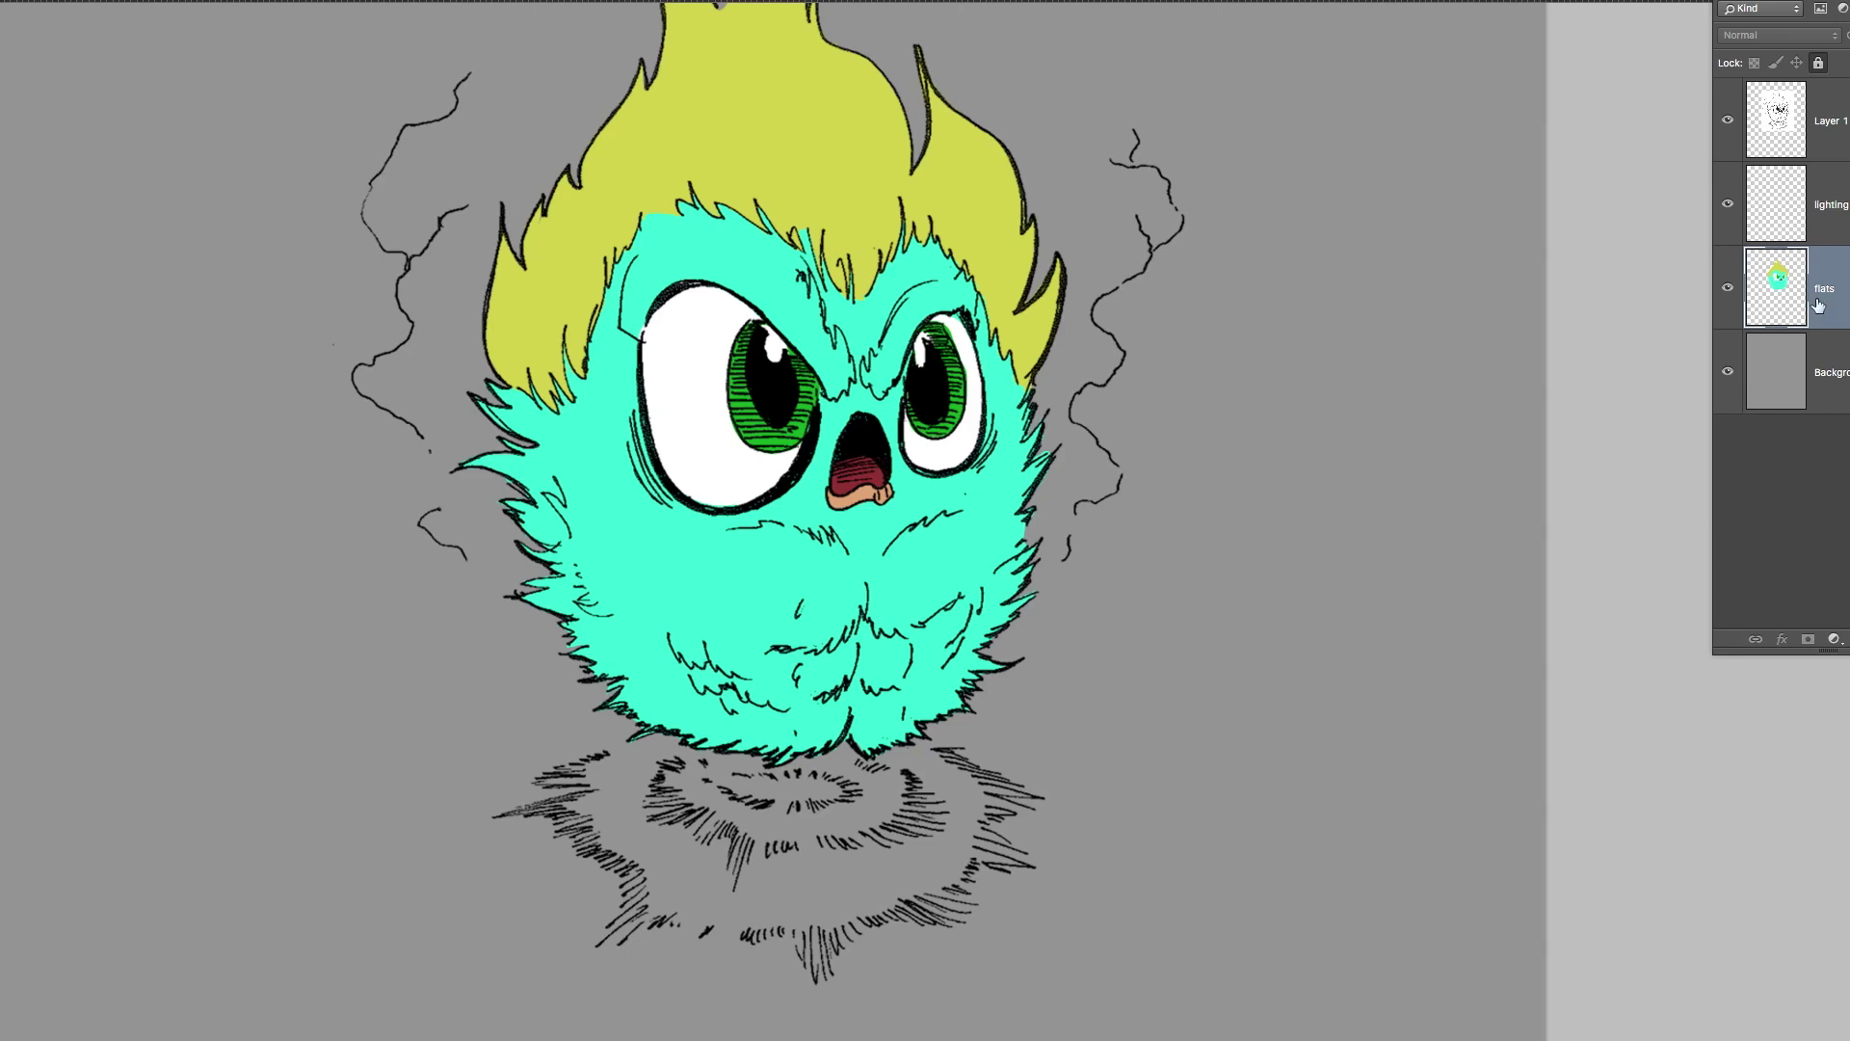
{"action": "left_click", "coordinate": [693, 405]}
{"action": "key", "text": "alt+bracketright"}
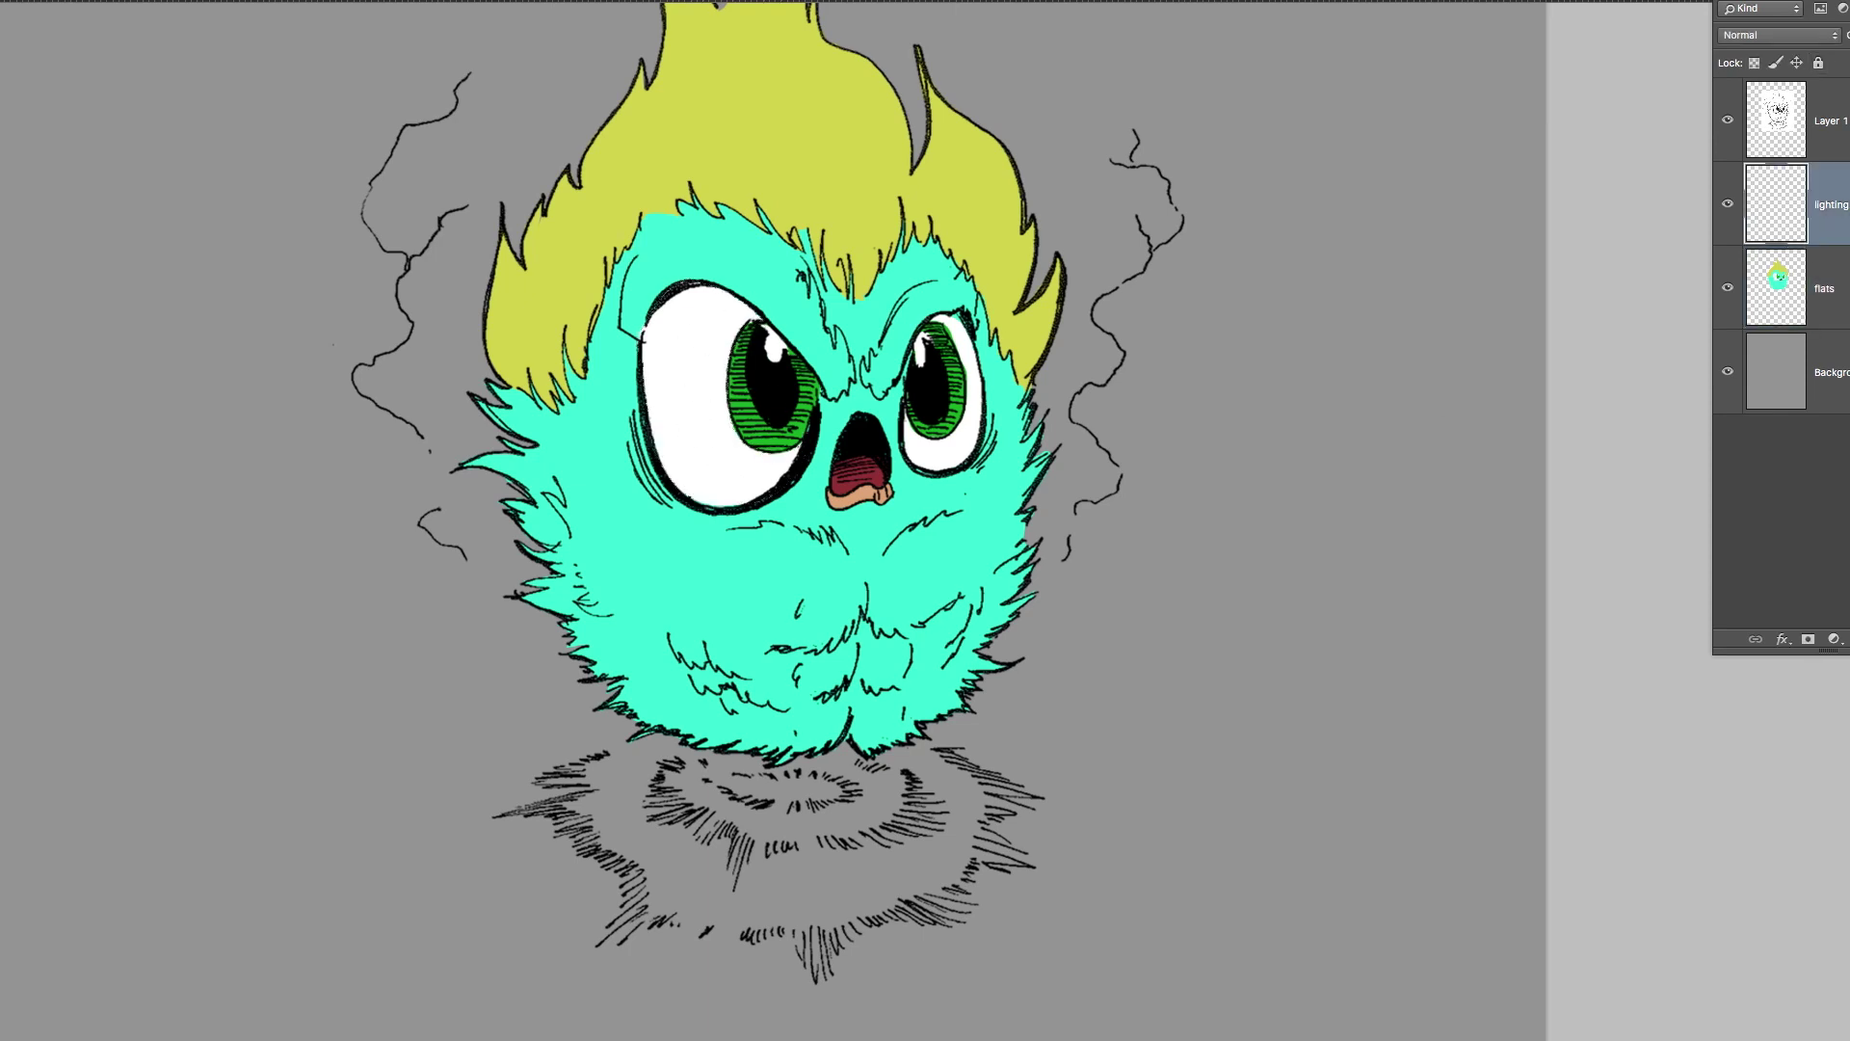
Choose a soft round brush and set the foreground colour to pale blue b3ceff.
{"action": "key", "text": "b"}
{"action": "right_click", "coordinate": [4, 398]}
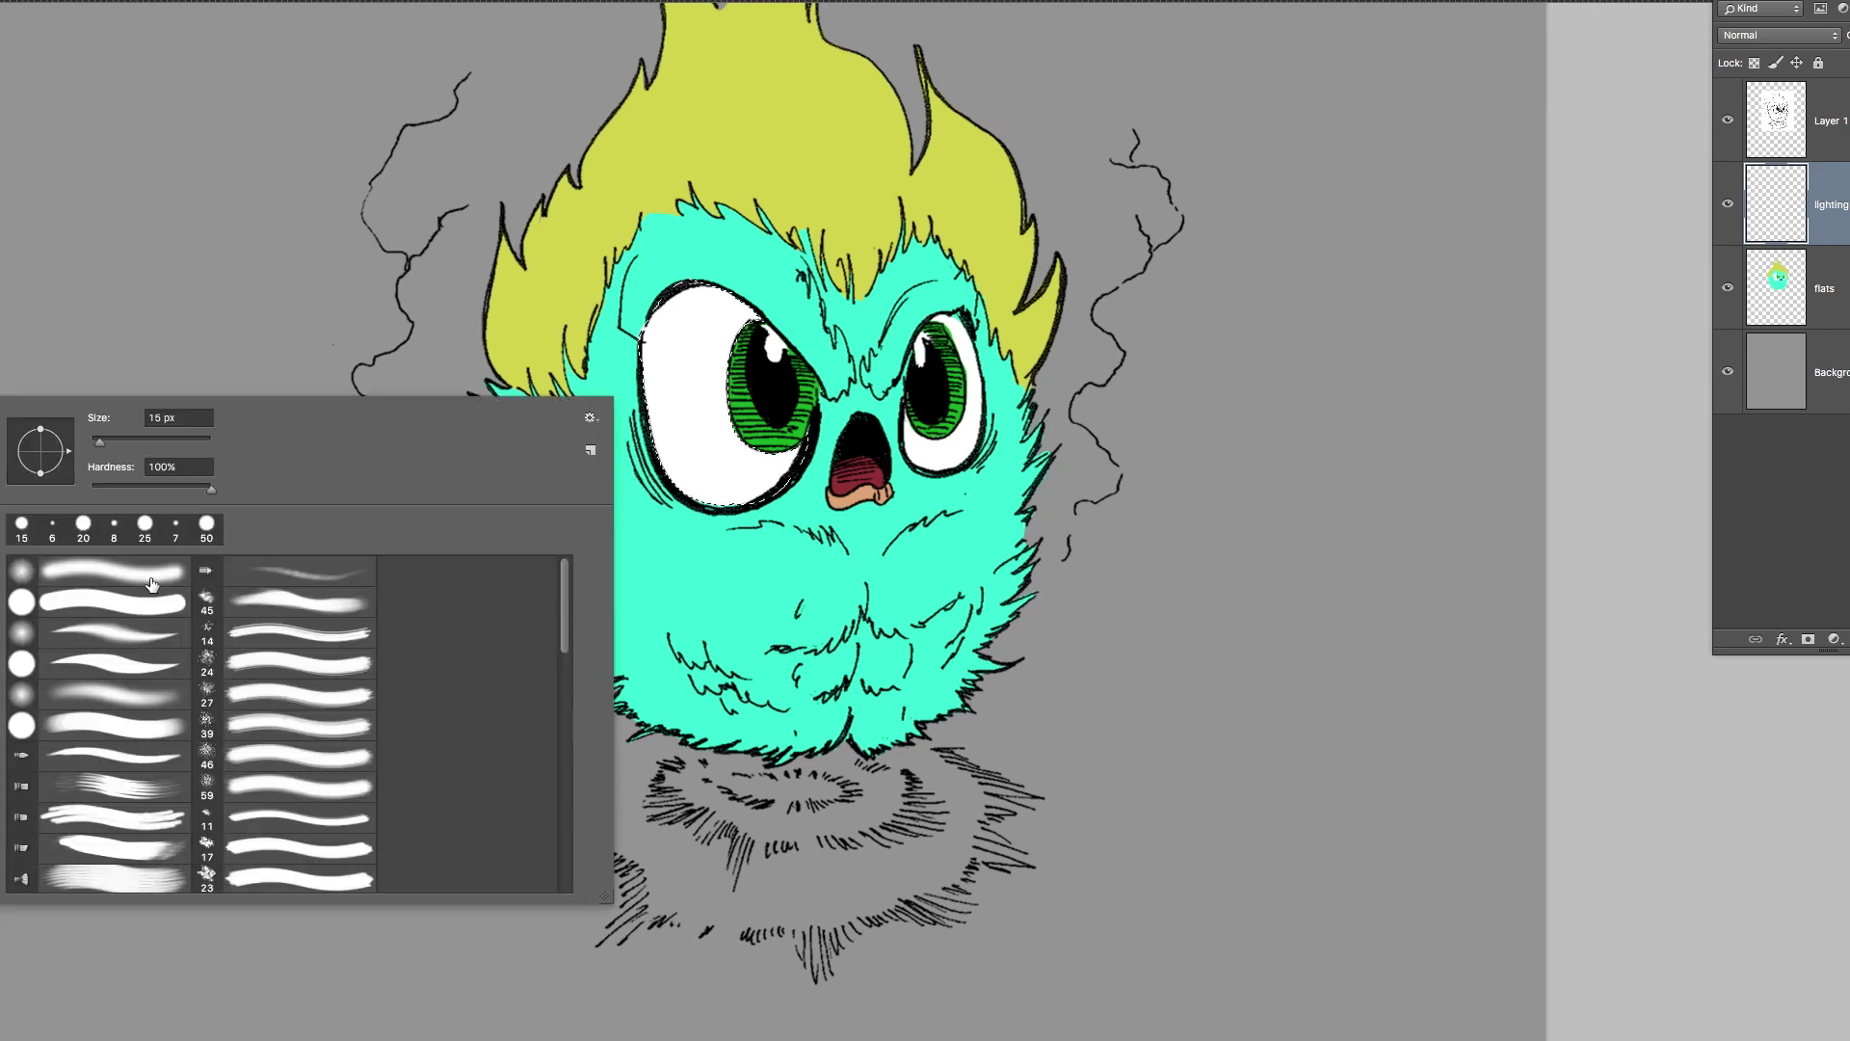
{"action": "double_click", "coordinate": [150, 583]}
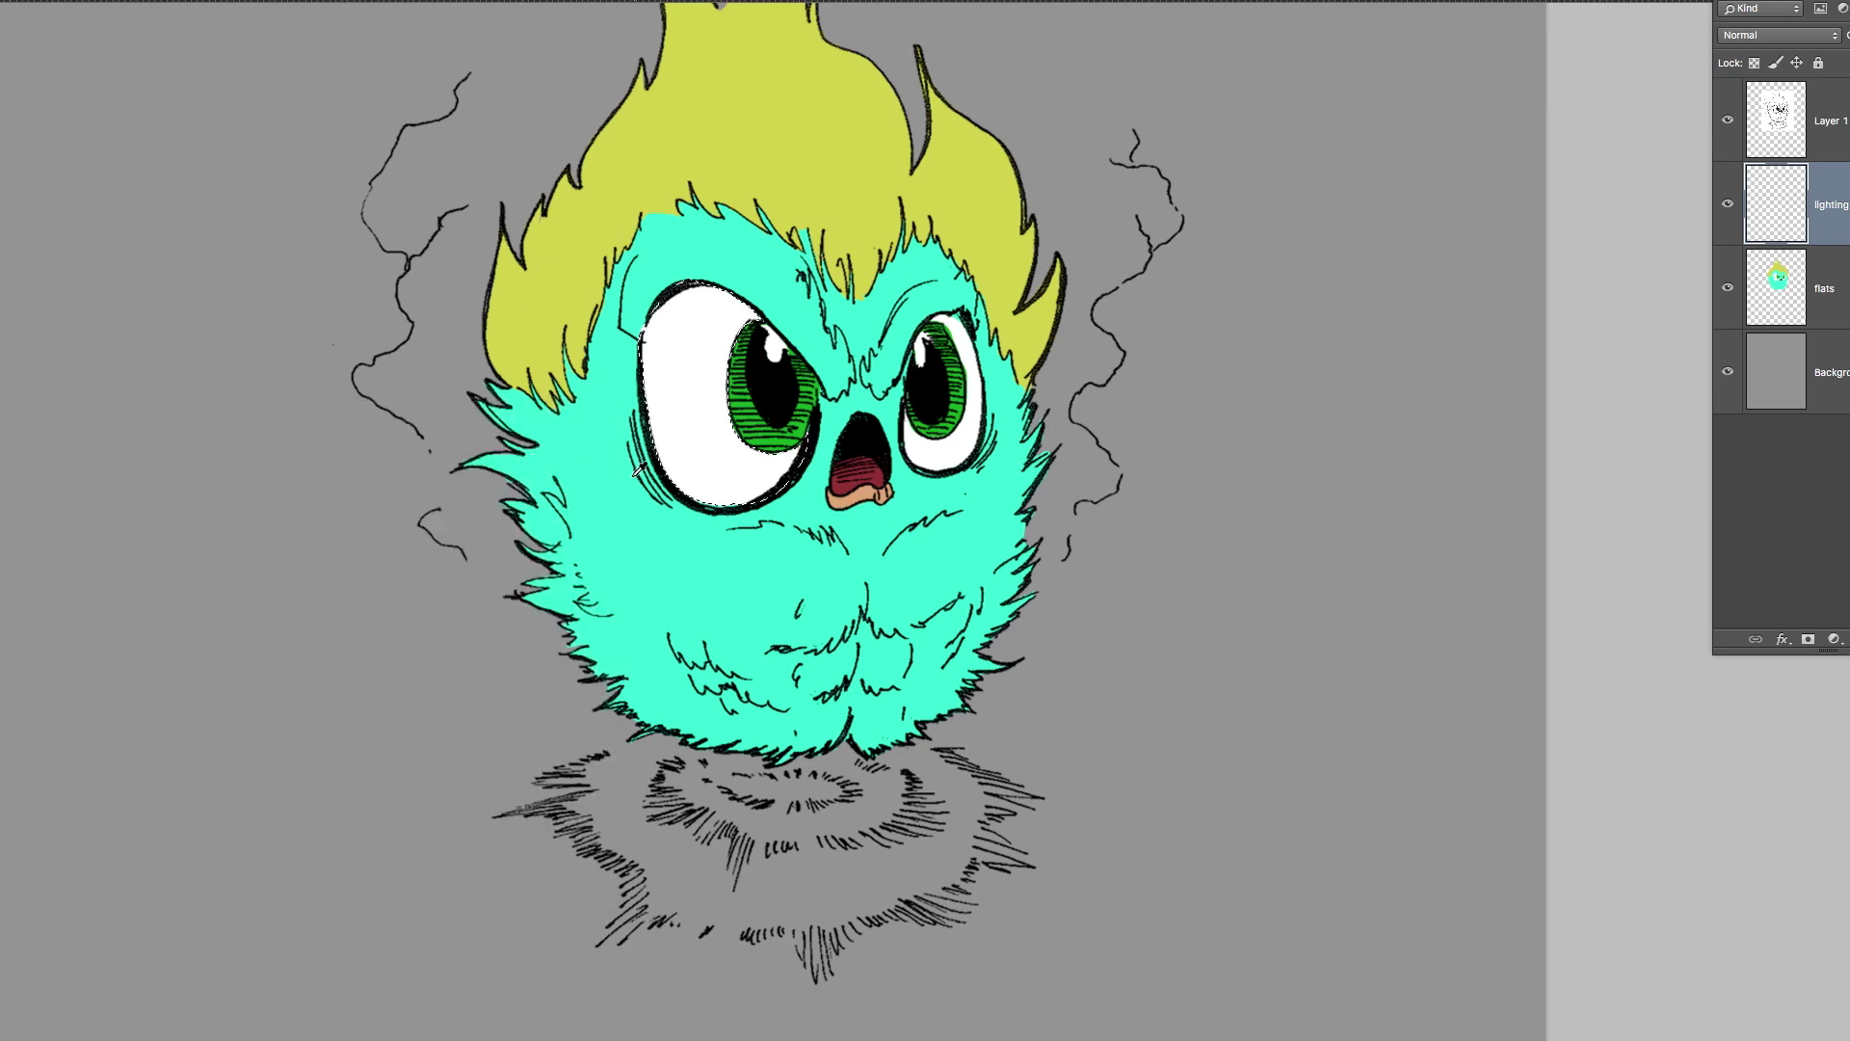
{"action": "key", "text": "n"}
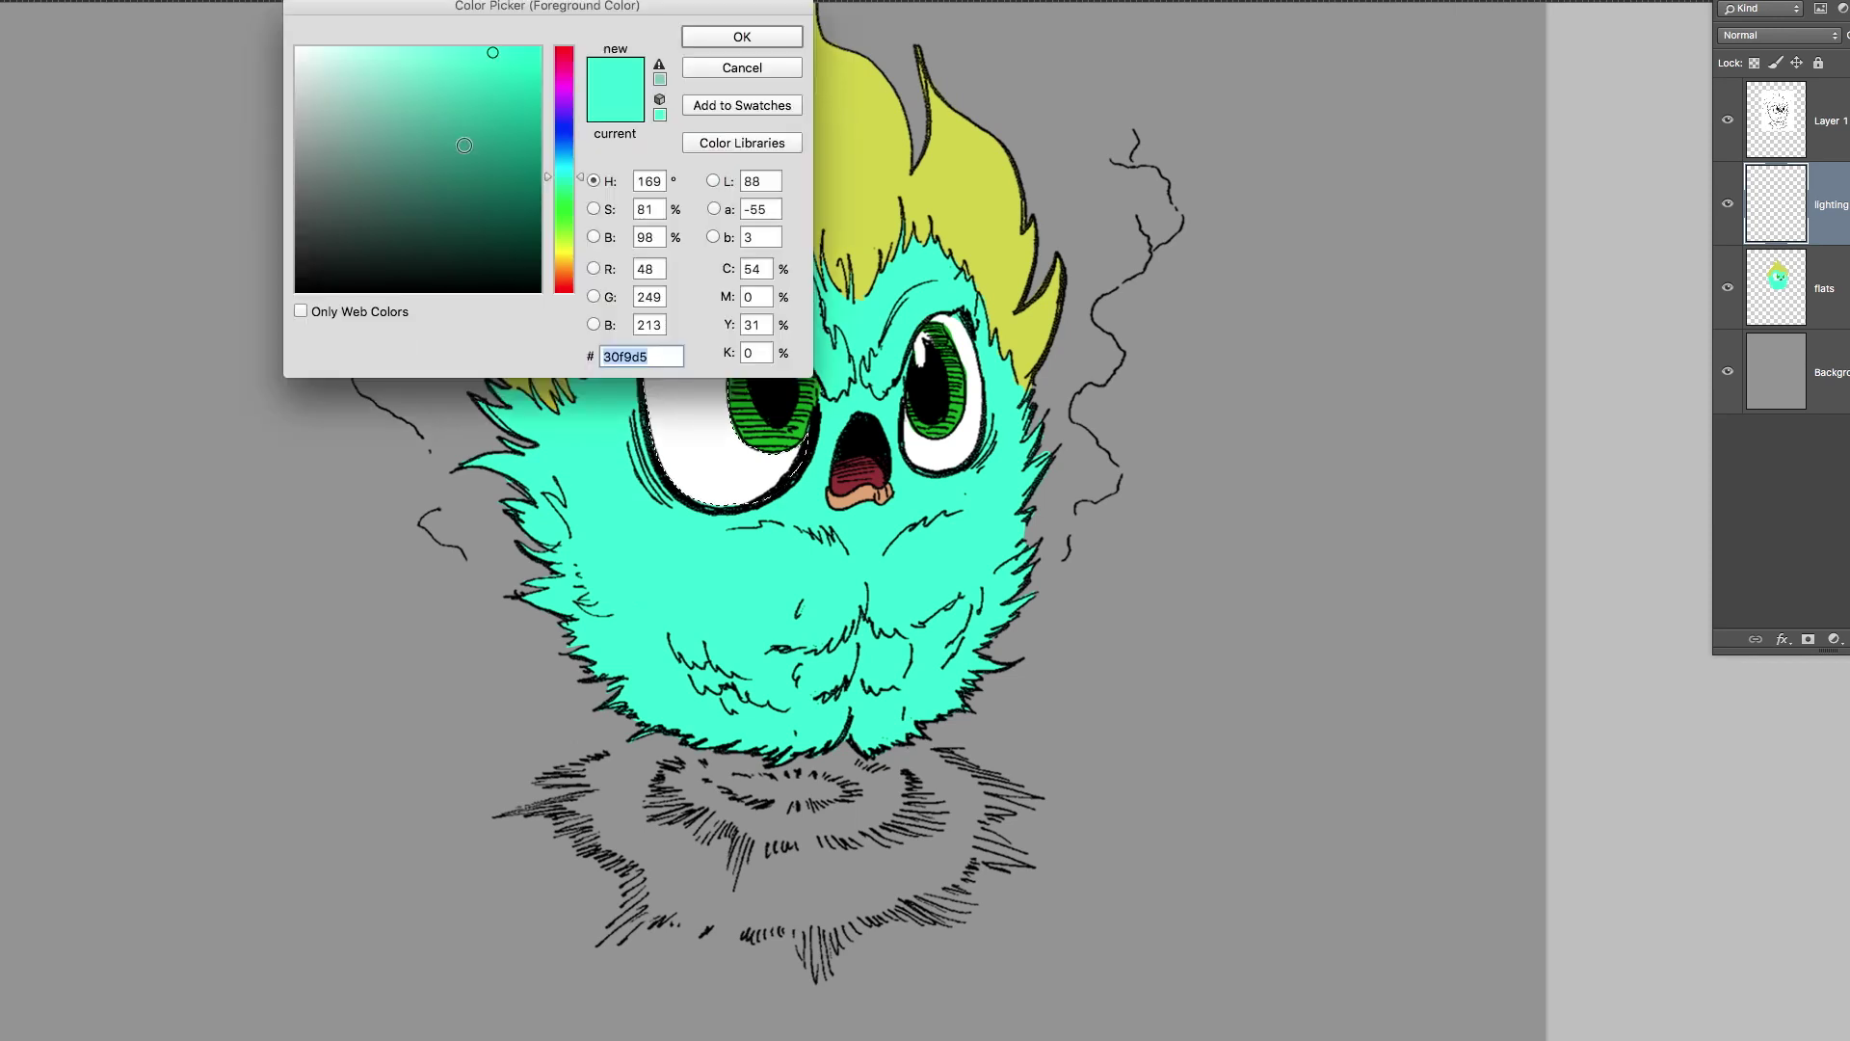
{"action": "left_click", "coordinate": [564, 143]}
{"action": "left_click_drag", "start_coordinate": [403, 69], "coordinate": [376, 21]}
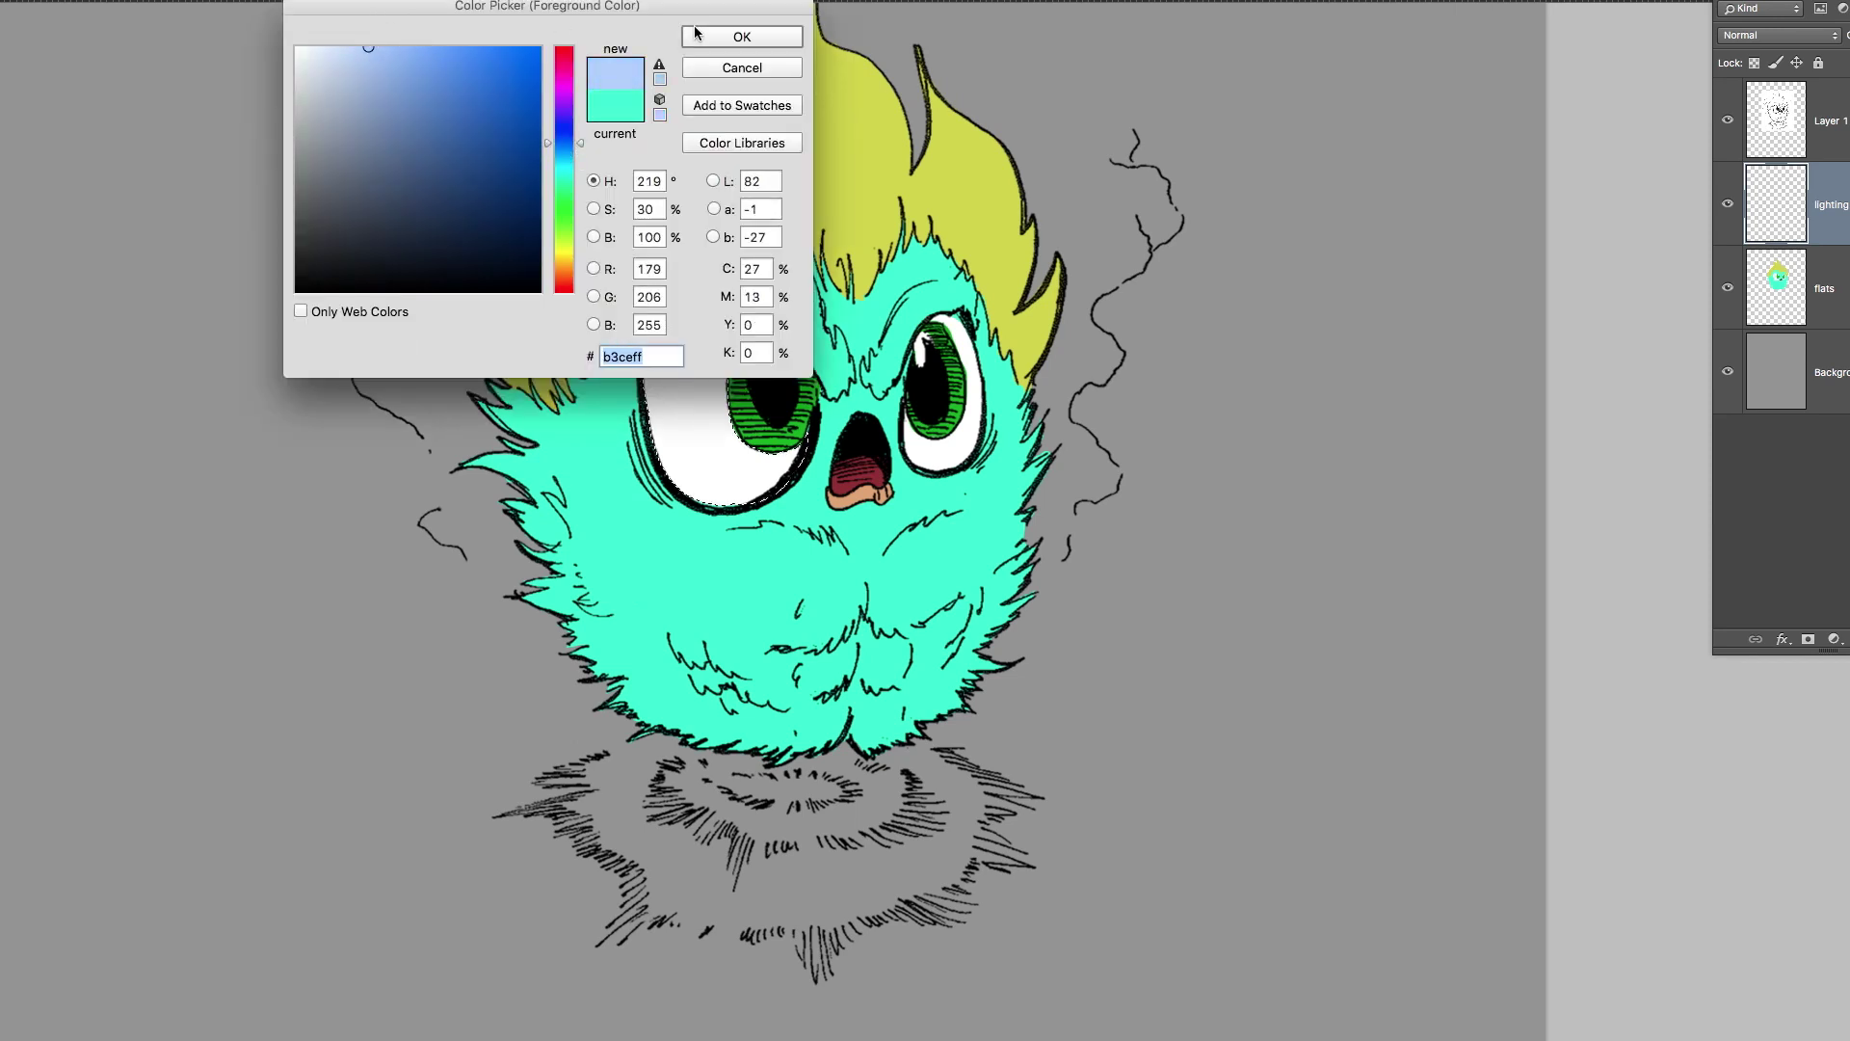
{"action": "left_click", "coordinate": [704, 37]}
Enlarge the brush and softly shade the outer and lower edge of the larger eye's white in pale blue.
{"action": "key", "text": "bracketright"}
{"action": "key", "text": "bracketright"}
{"action": "key", "text": "bracketright"}
{"action": "key", "text": "bracketright"}
{"action": "key", "text": "bracketright"}
{"action": "key", "text": "bracketright"}
{"action": "mouse_move", "coordinate": [627, 345]}
{"action": "left_mouse_down"}
{"action": "mouse_move", "coordinate": [655, 481]}
{"action": "mouse_move", "coordinate": [637, 335]}
{"action": "mouse_move", "coordinate": [697, 529]}
{"action": "mouse_move", "coordinate": [622, 324]}
{"action": "mouse_move", "coordinate": [715, 537]}
{"action": "mouse_move", "coordinate": [615, 355]}
{"action": "mouse_move", "coordinate": [696, 493]}
{"action": "mouse_move", "coordinate": [692, 536]}
{"action": "mouse_move", "coordinate": [770, 503]}
{"action": "mouse_move", "coordinate": [718, 542]}
{"action": "mouse_move", "coordinate": [660, 528]}
{"action": "left_mouse_up"}
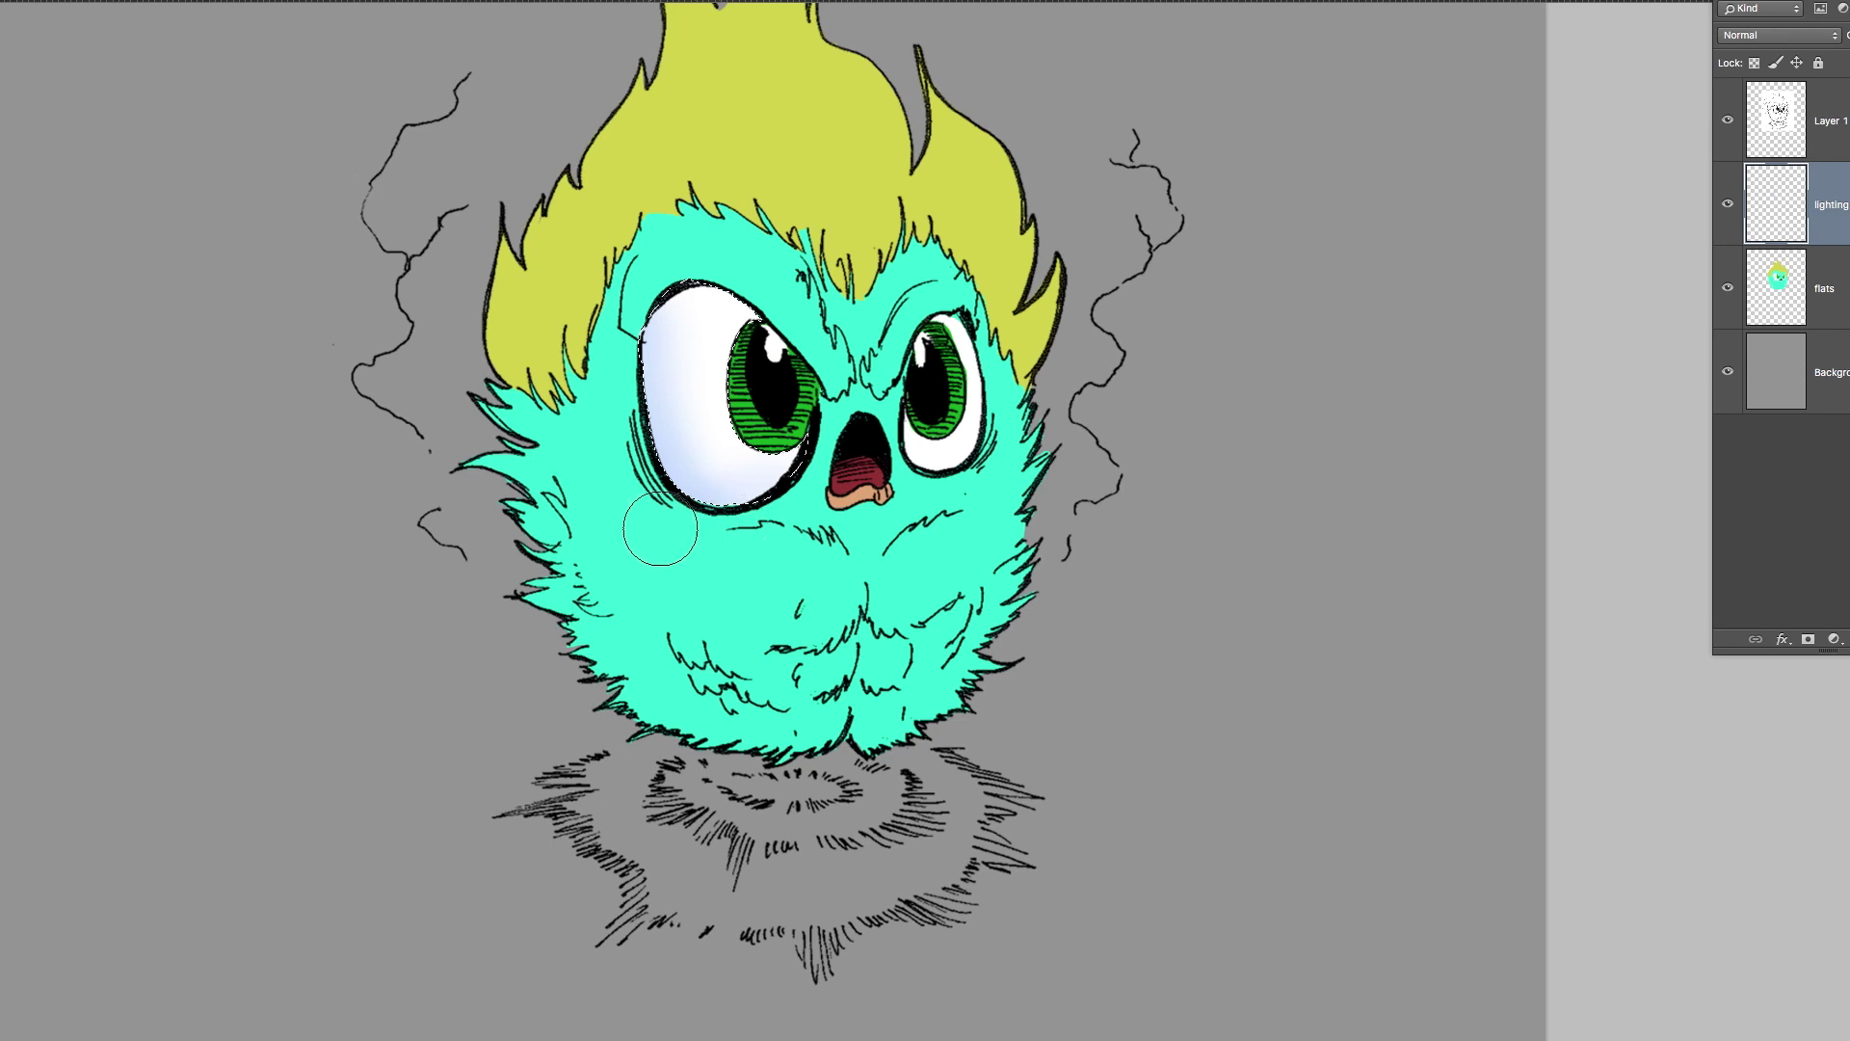
Select the smaller eye's white on the flats layer and shade its lower edge pale blue on the lighting layer.
{"action": "key", "text": "v"}
{"action": "key", "text": "super+d"}
{"action": "left_click", "coordinate": [1830, 308]}
{"action": "key", "text": "w"}
{"action": "left_click", "coordinate": [938, 462]}
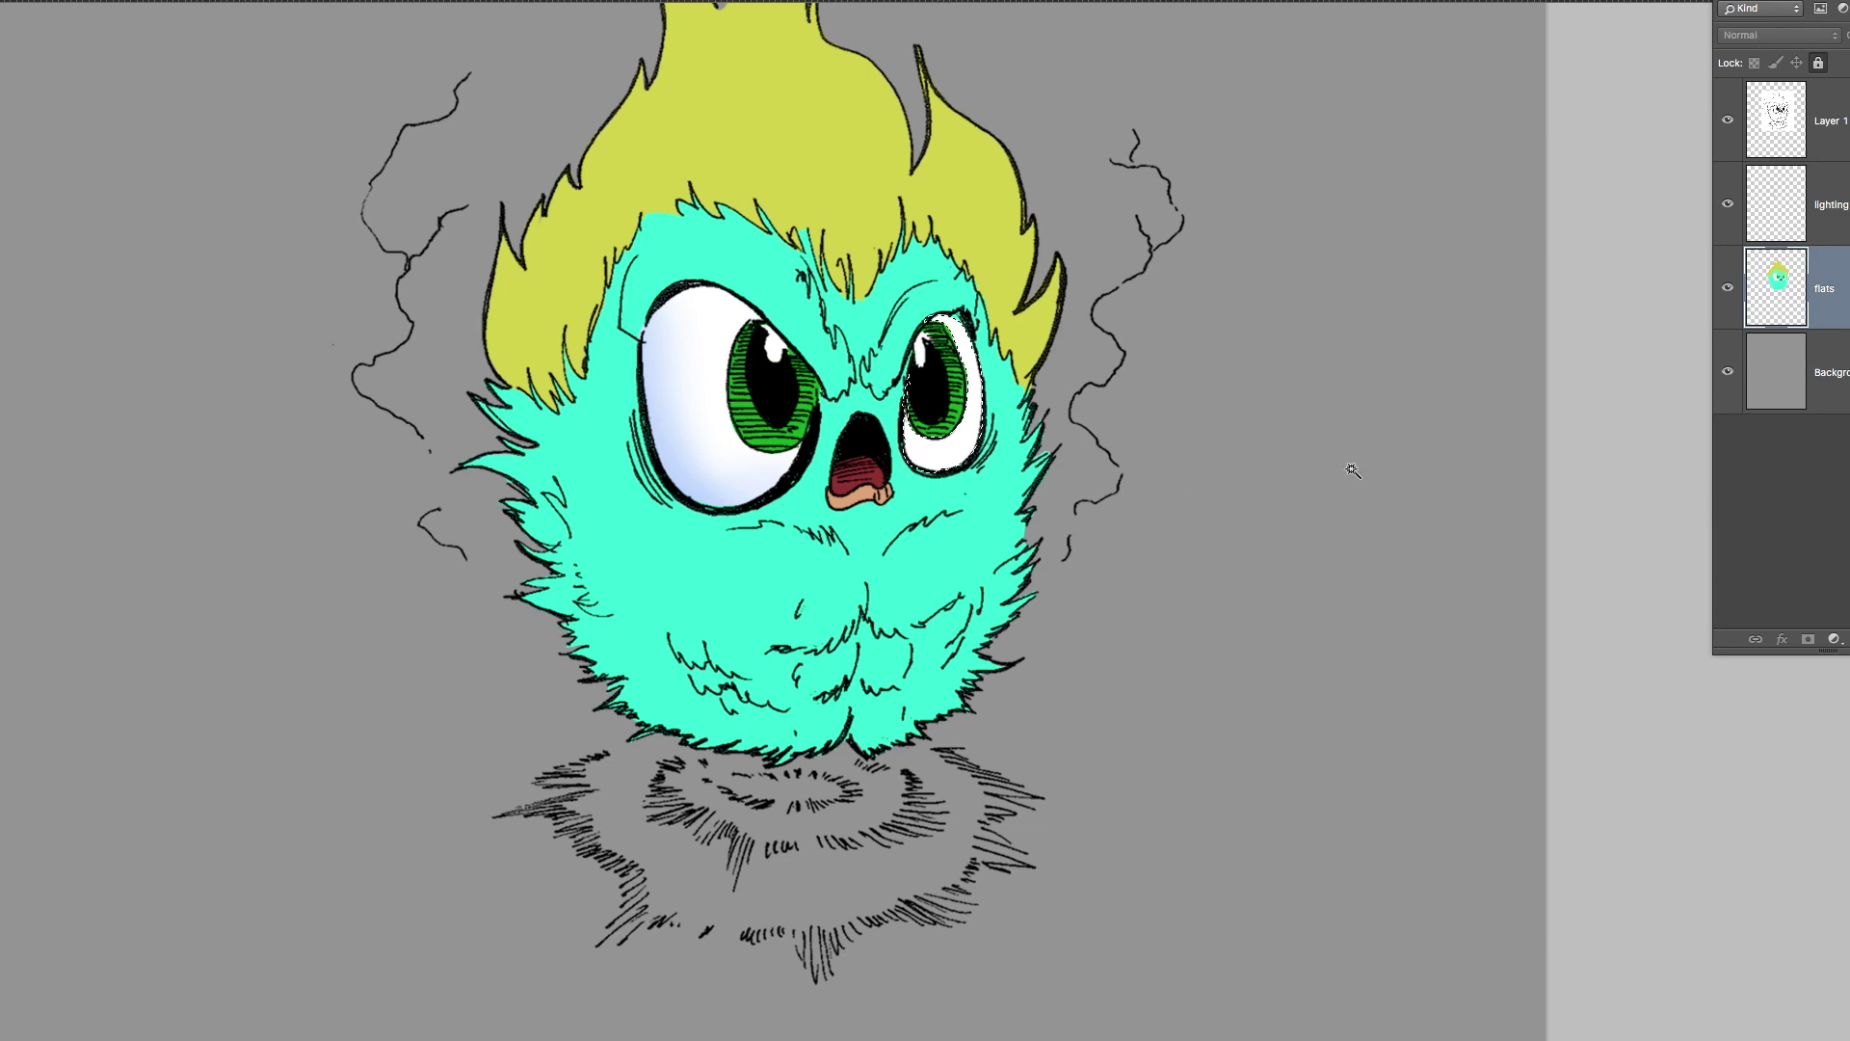
{"action": "left_click", "coordinate": [1831, 229]}
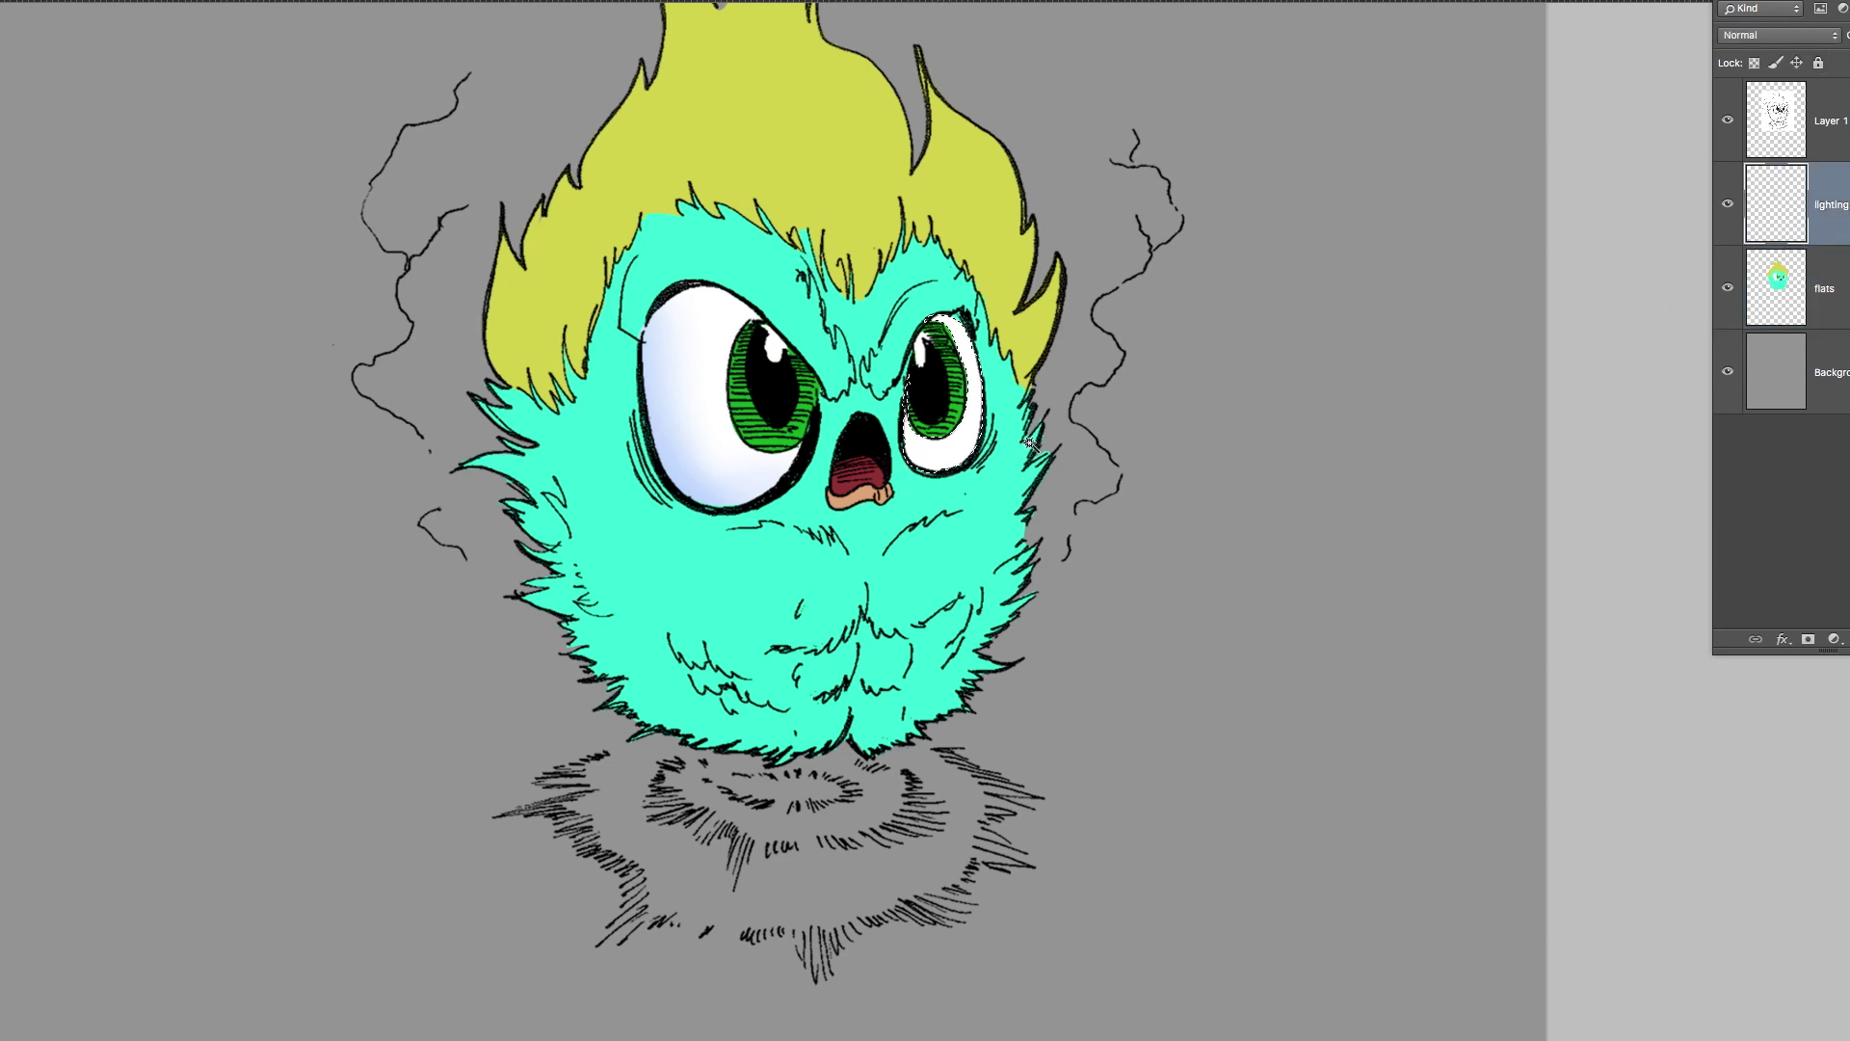
{"action": "left_click", "coordinate": [931, 510]}
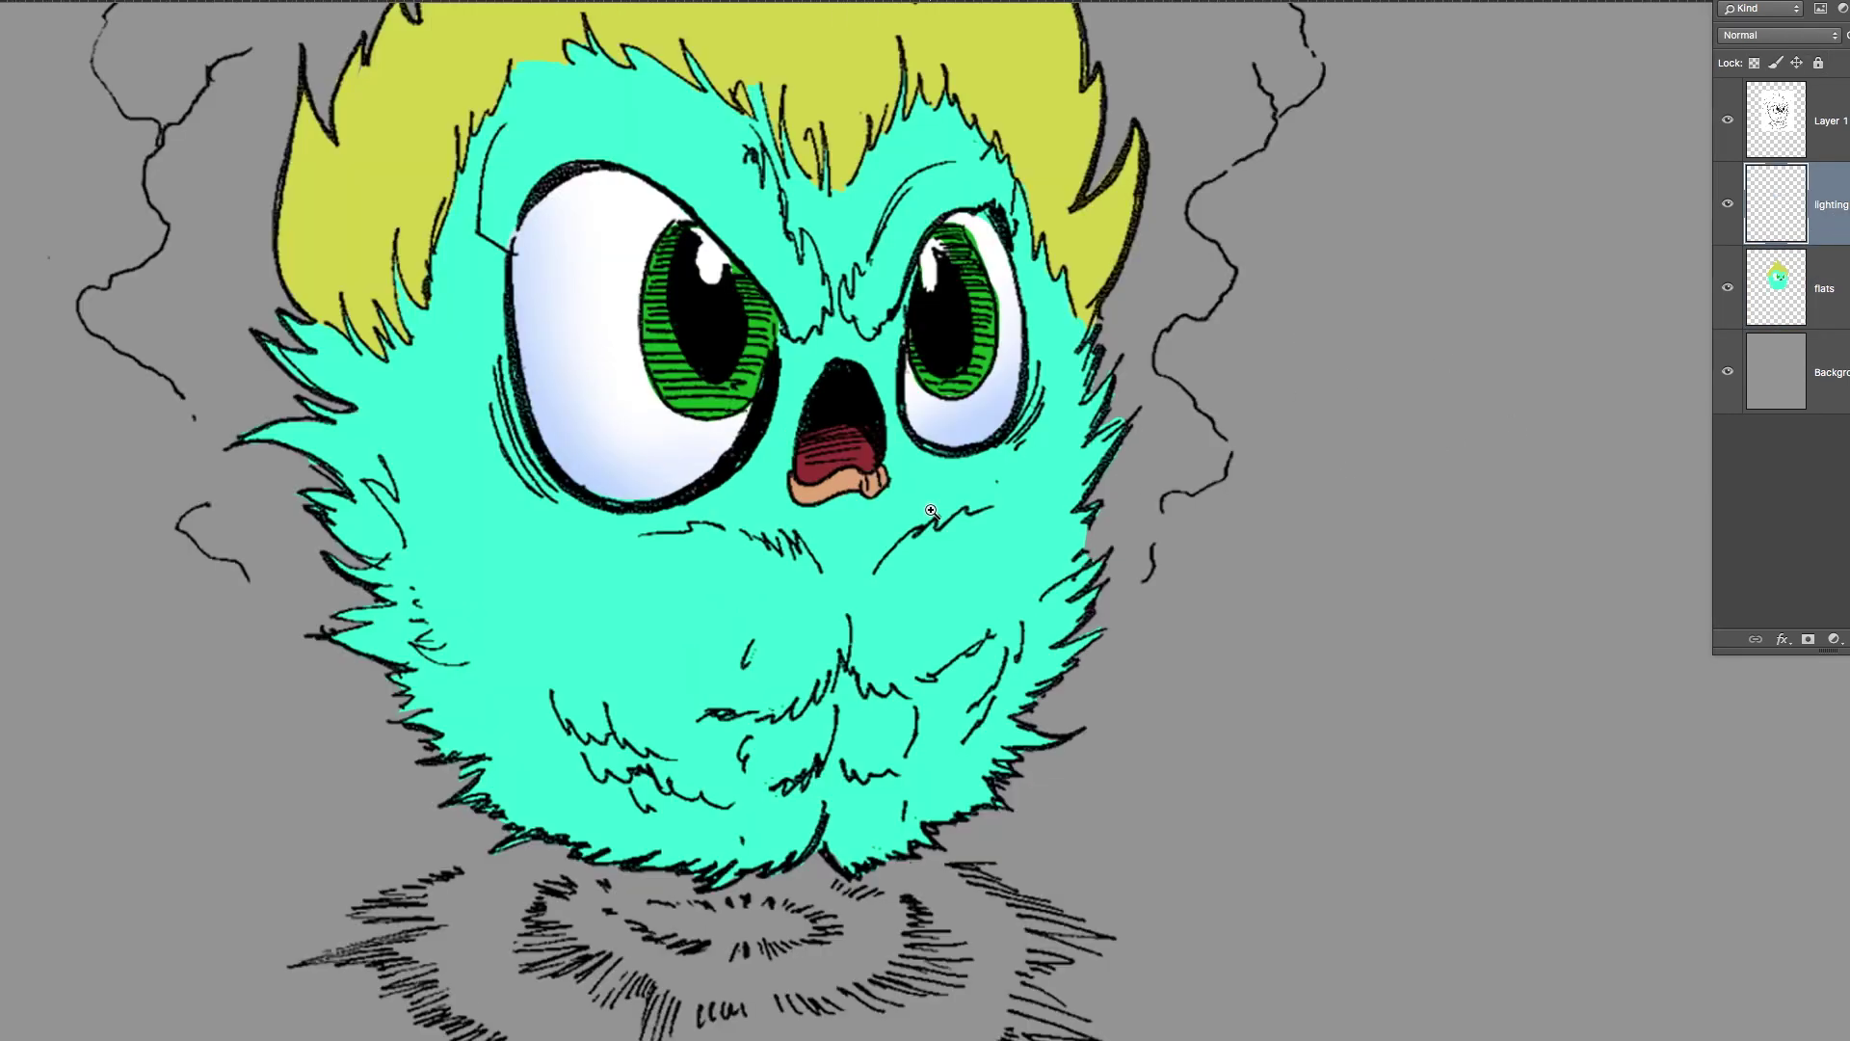
{"action": "left_click", "coordinate": [931, 510], "text": "alt"}
Lasso a jagged fur-shaped shadow band across the body below both cheek tufts.
{"action": "key", "text": "l"}
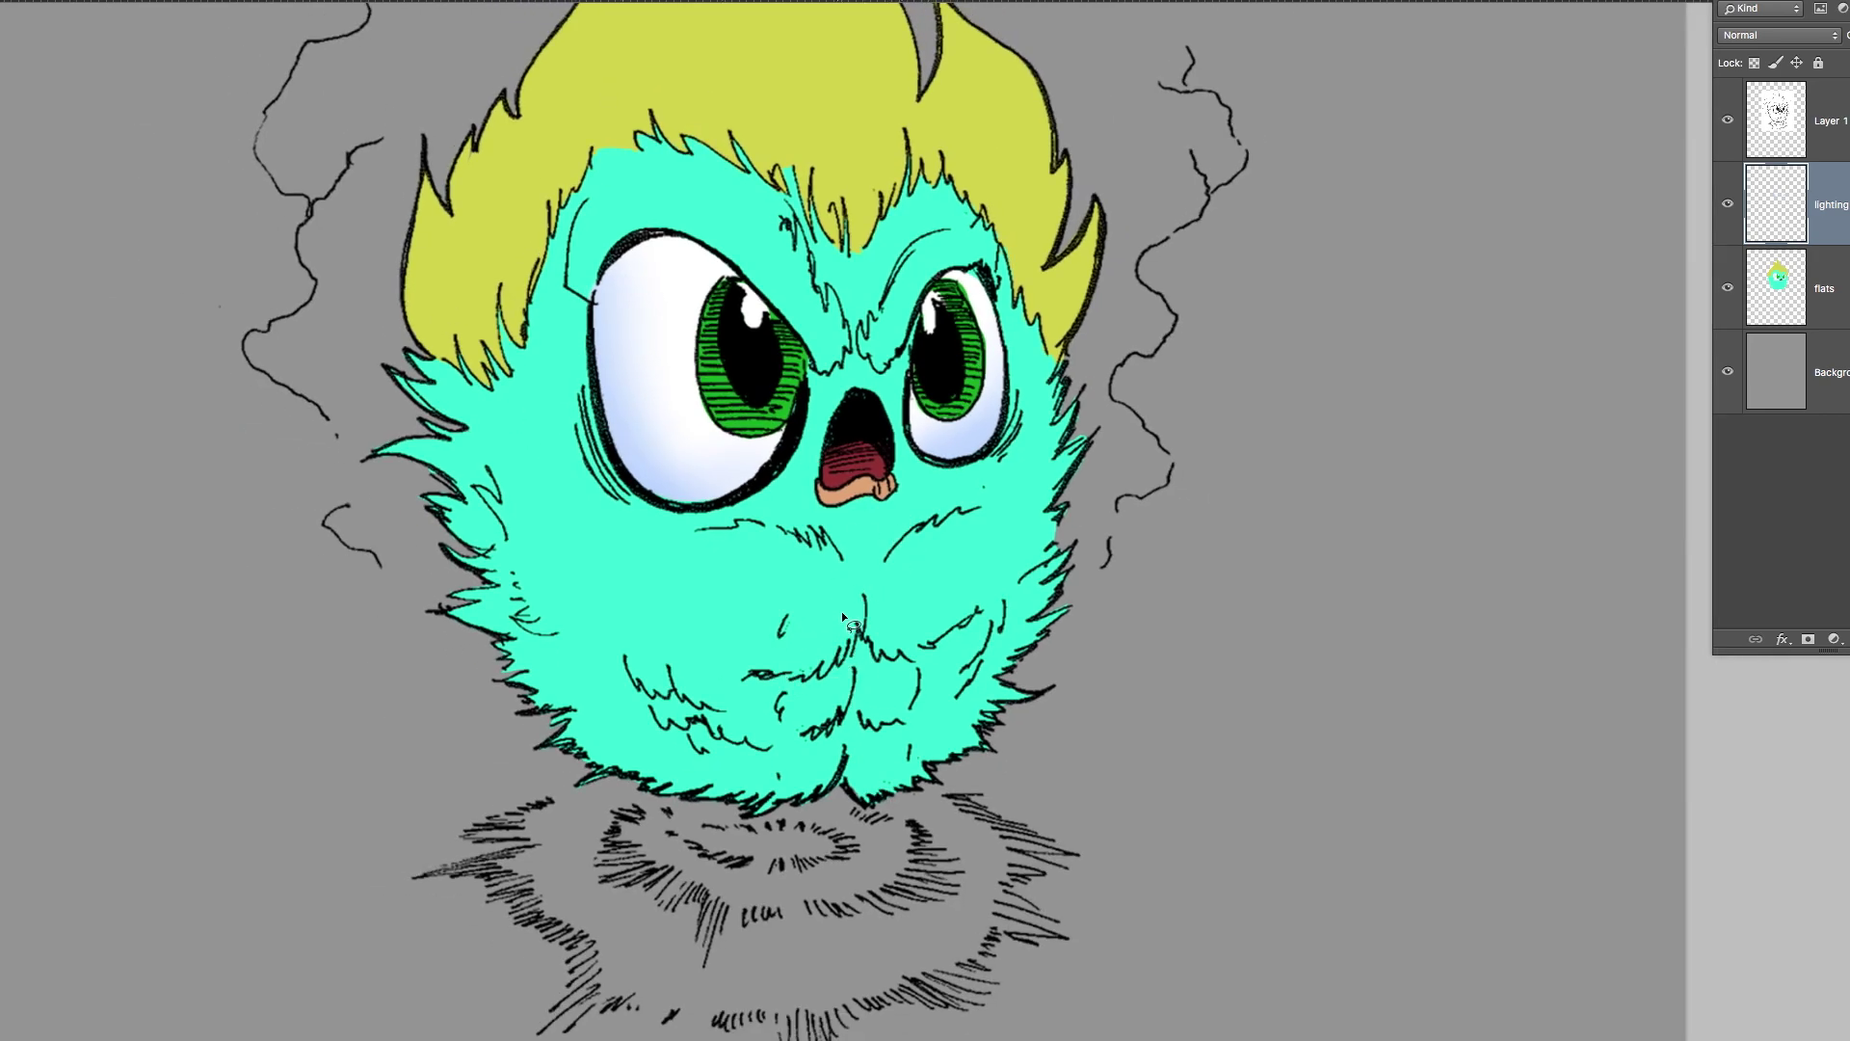
{"action": "key", "text": "l"}
{"action": "left_click_drag", "start_coordinate": [858, 562], "coordinate": [889, 590]}
{"action": "mouse_move", "coordinate": [720, 661]}
{"action": "left_mouse_down"}
{"action": "mouse_move", "coordinate": [868, 581]}
{"action": "mouse_move", "coordinate": [871, 623]}
{"action": "mouse_move", "coordinate": [837, 672]}
{"action": "mouse_move", "coordinate": [693, 680]}
{"action": "left_mouse_up"}
{"action": "key", "text": "super+d"}
{"action": "mouse_move", "coordinate": [698, 630]}
{"action": "left_mouse_down"}
{"action": "mouse_move", "coordinate": [865, 595]}
{"action": "mouse_move", "coordinate": [861, 641]}
{"action": "left_mouse_up"}
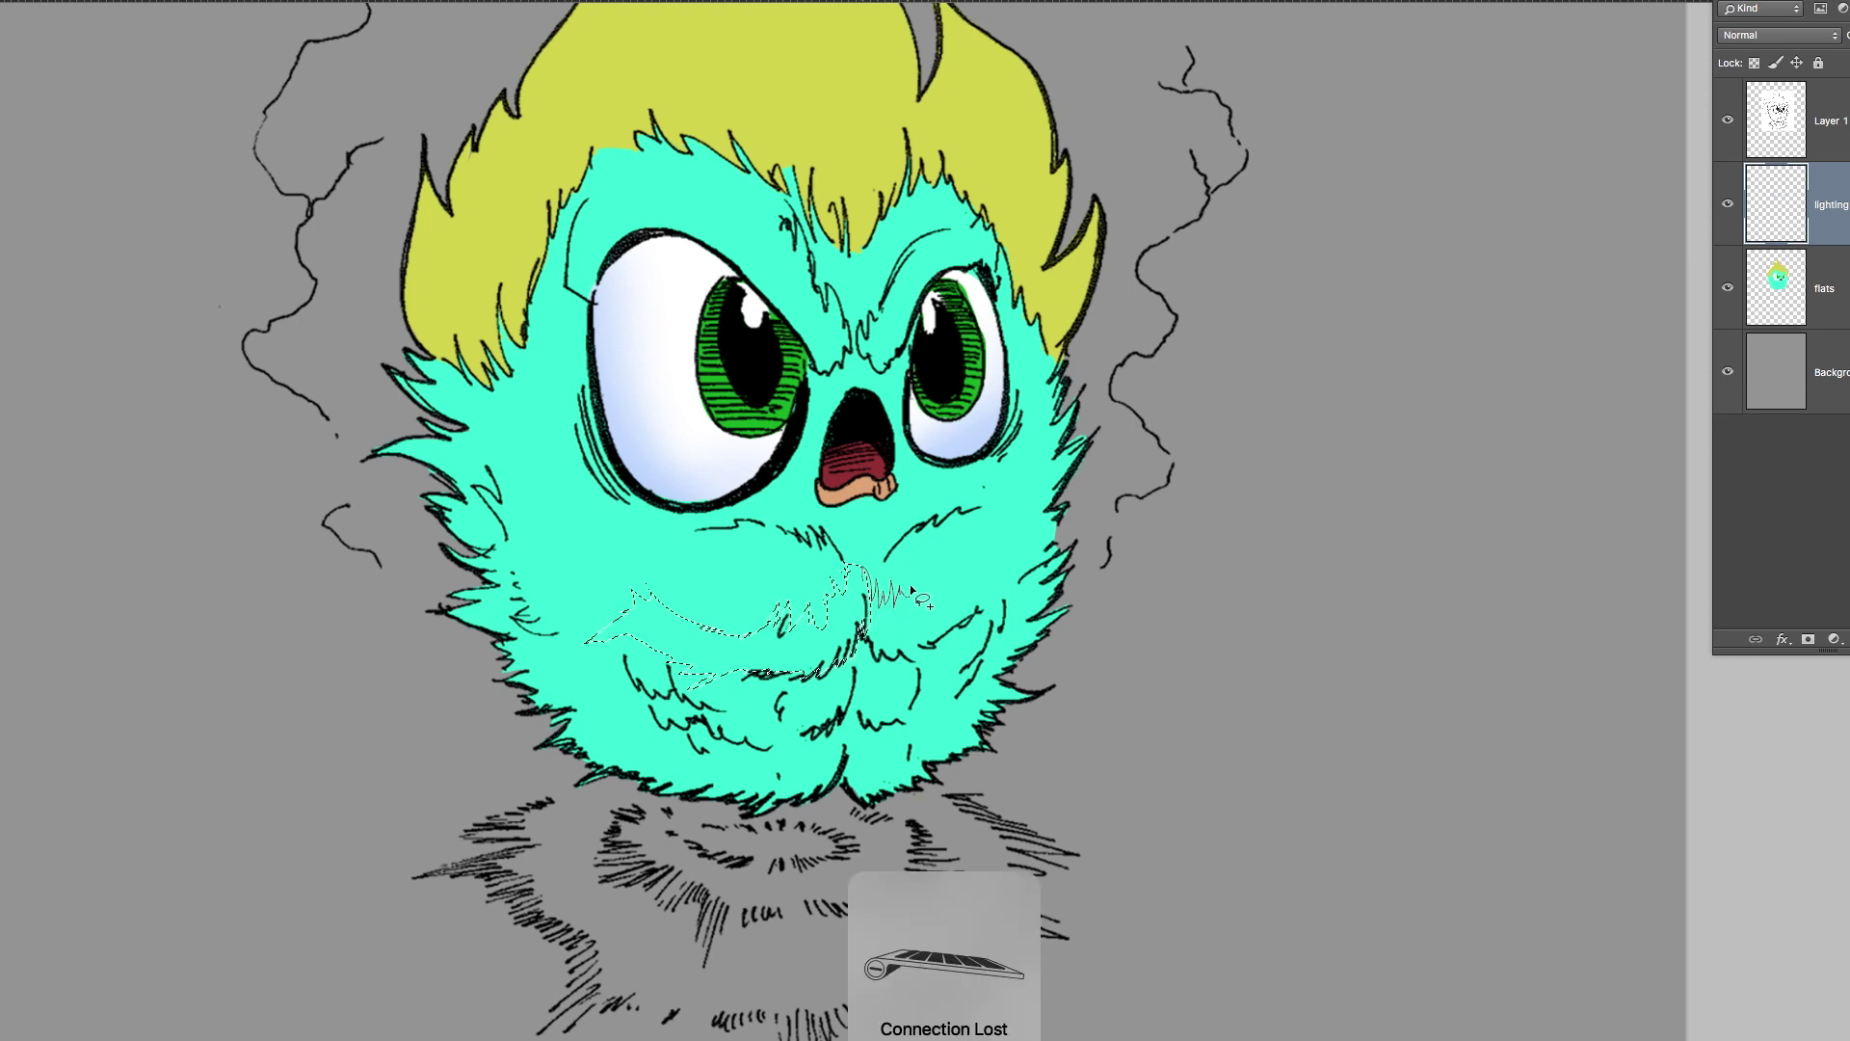
{"action": "left_click_drag", "start_coordinate": [931, 586], "coordinate": [1026, 547]}
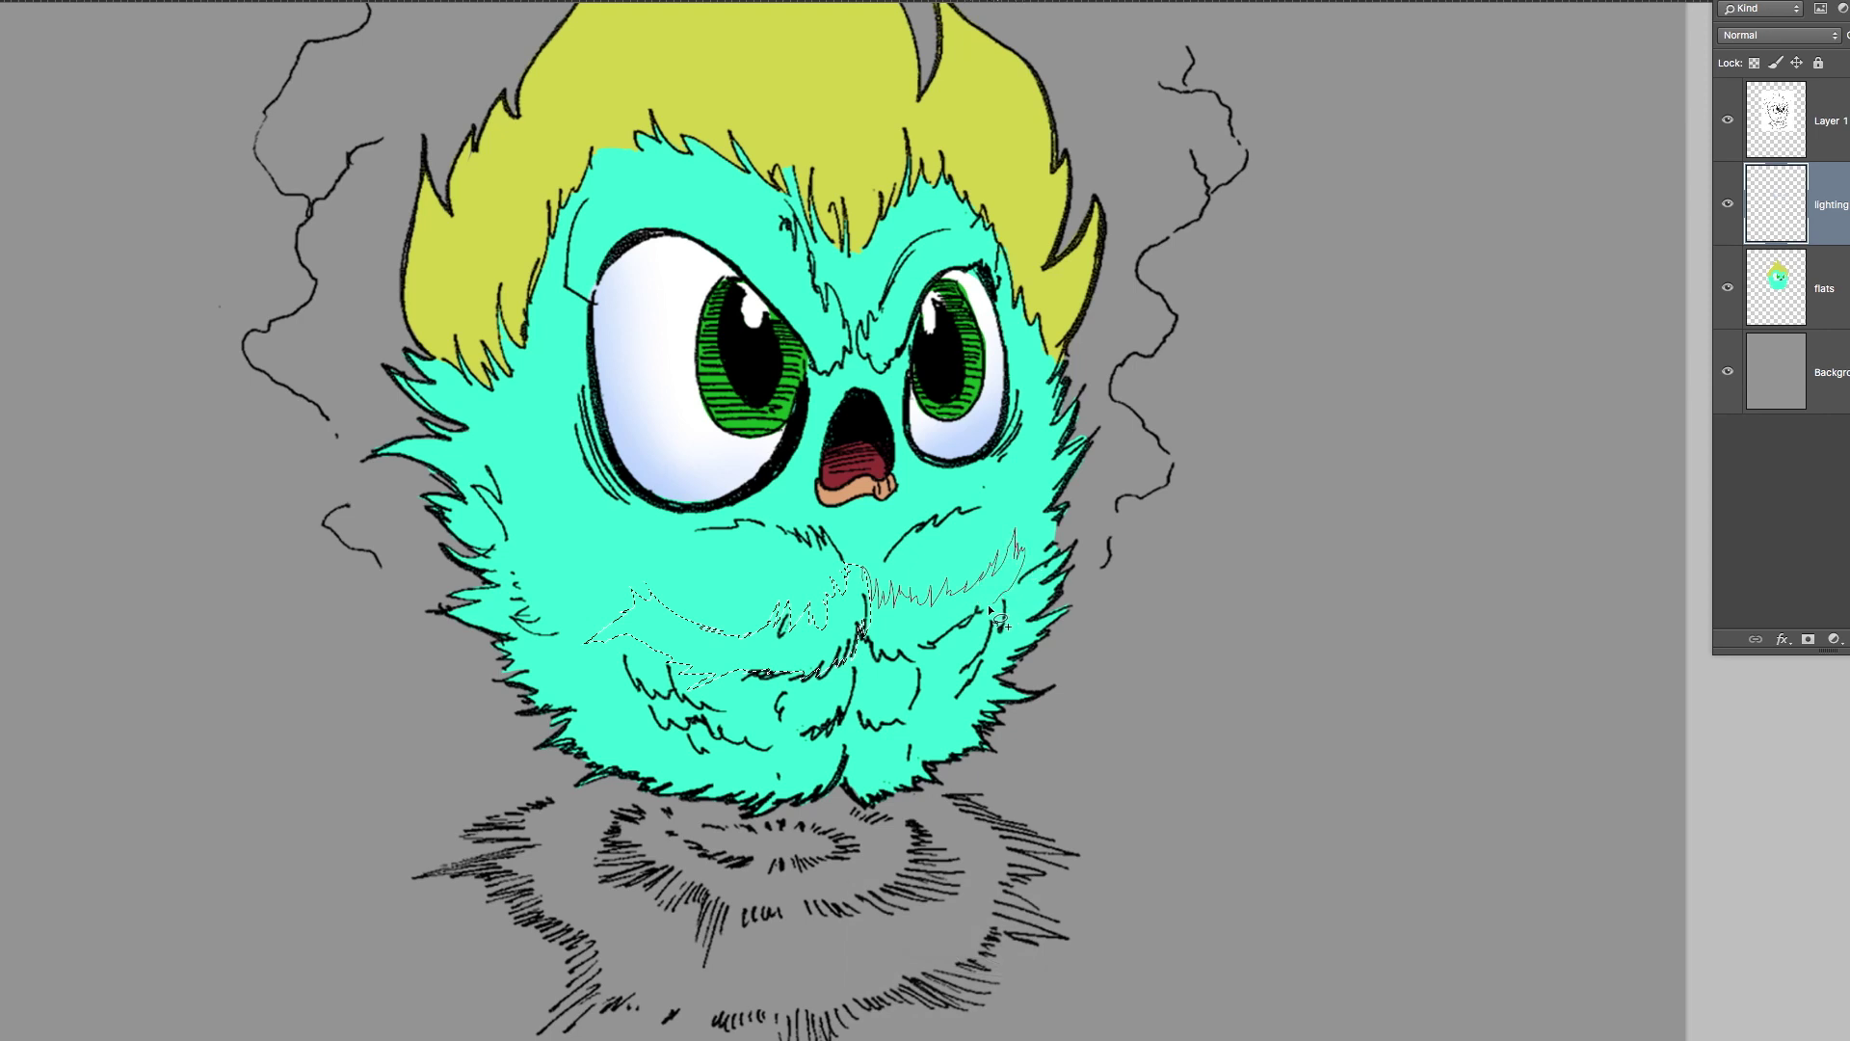
{"action": "mouse_move", "coordinate": [939, 639]}
{"action": "left_mouse_down"}
{"action": "mouse_move", "coordinate": [882, 653]}
{"action": "mouse_move", "coordinate": [846, 604]}
{"action": "left_mouse_up"}
Try painting the selected fur band in dark green 1b8b77 on the lighting layer and remove the paint.
{"action": "left_click", "coordinate": [2, 2]}
{"action": "double_click", "coordinate": [5, 170]}
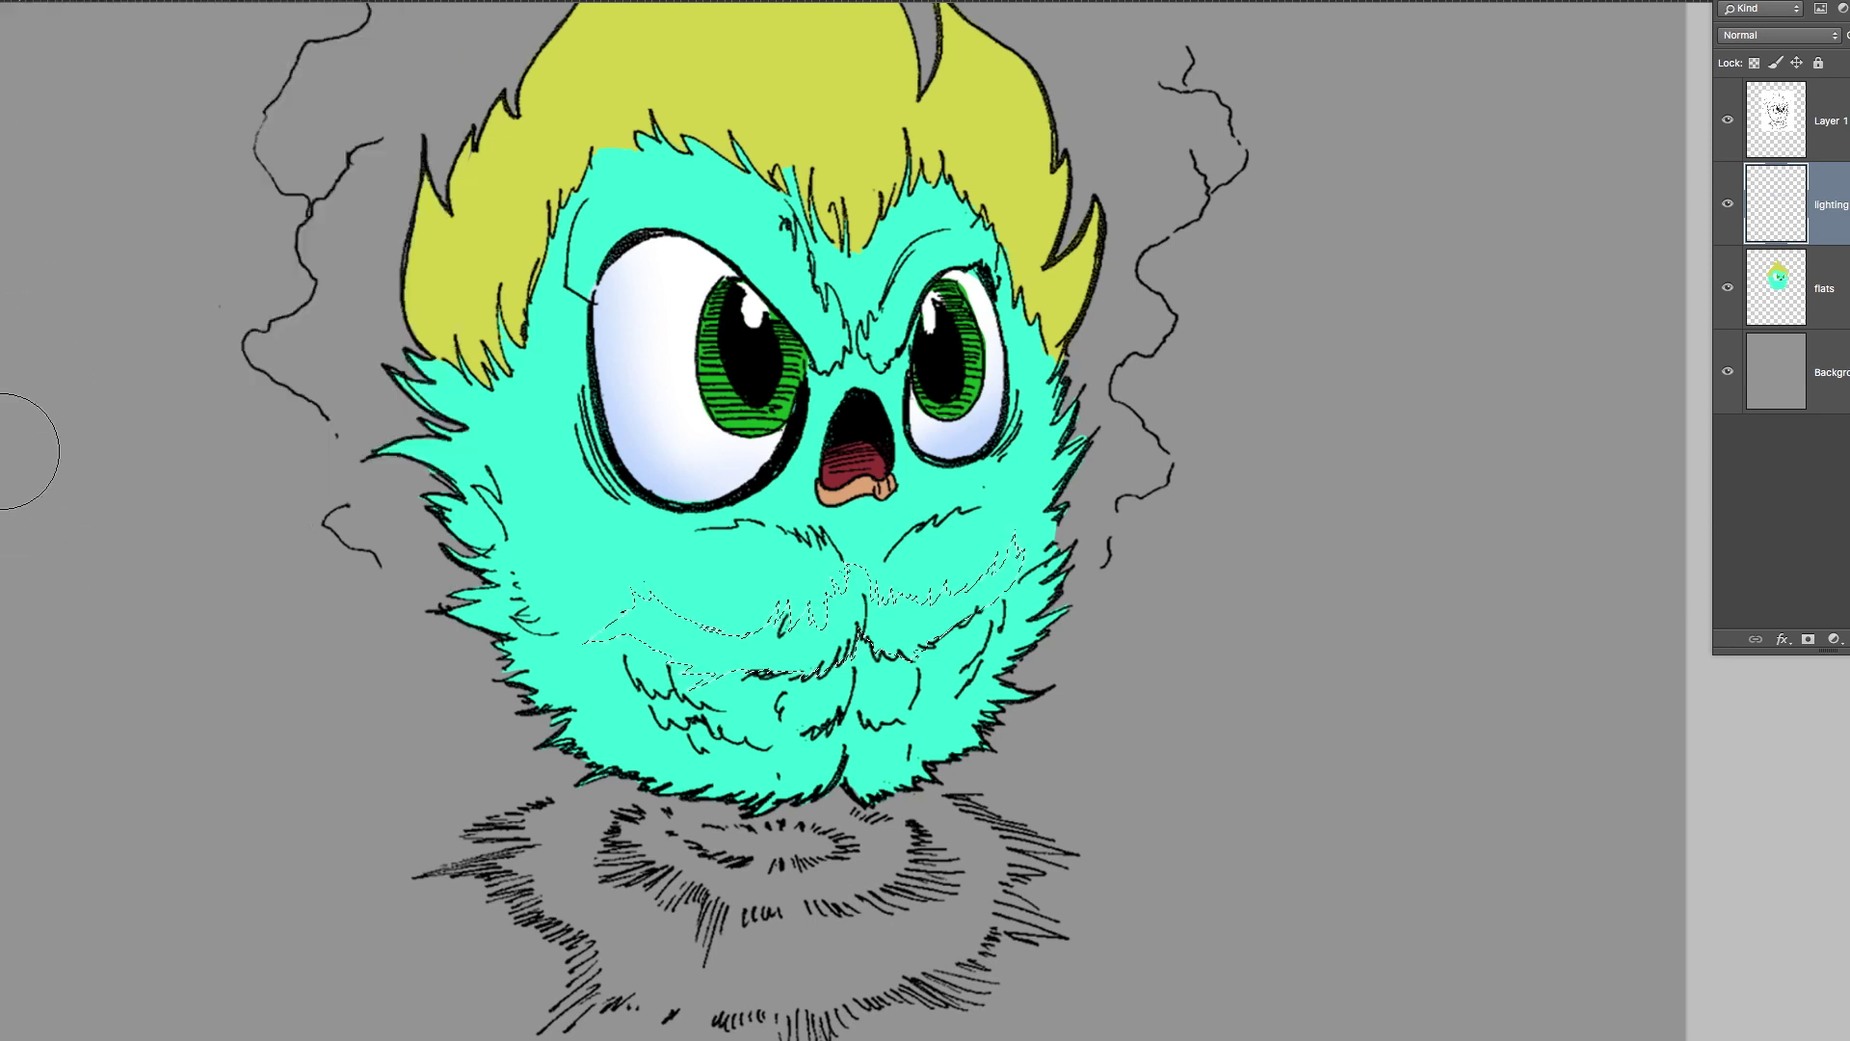
{"action": "left_click", "coordinate": [2, 511]}
{"action": "left_click", "coordinate": [864, 584]}
{"action": "left_click_drag", "start_coordinate": [496, 78], "coordinate": [496, 148]}
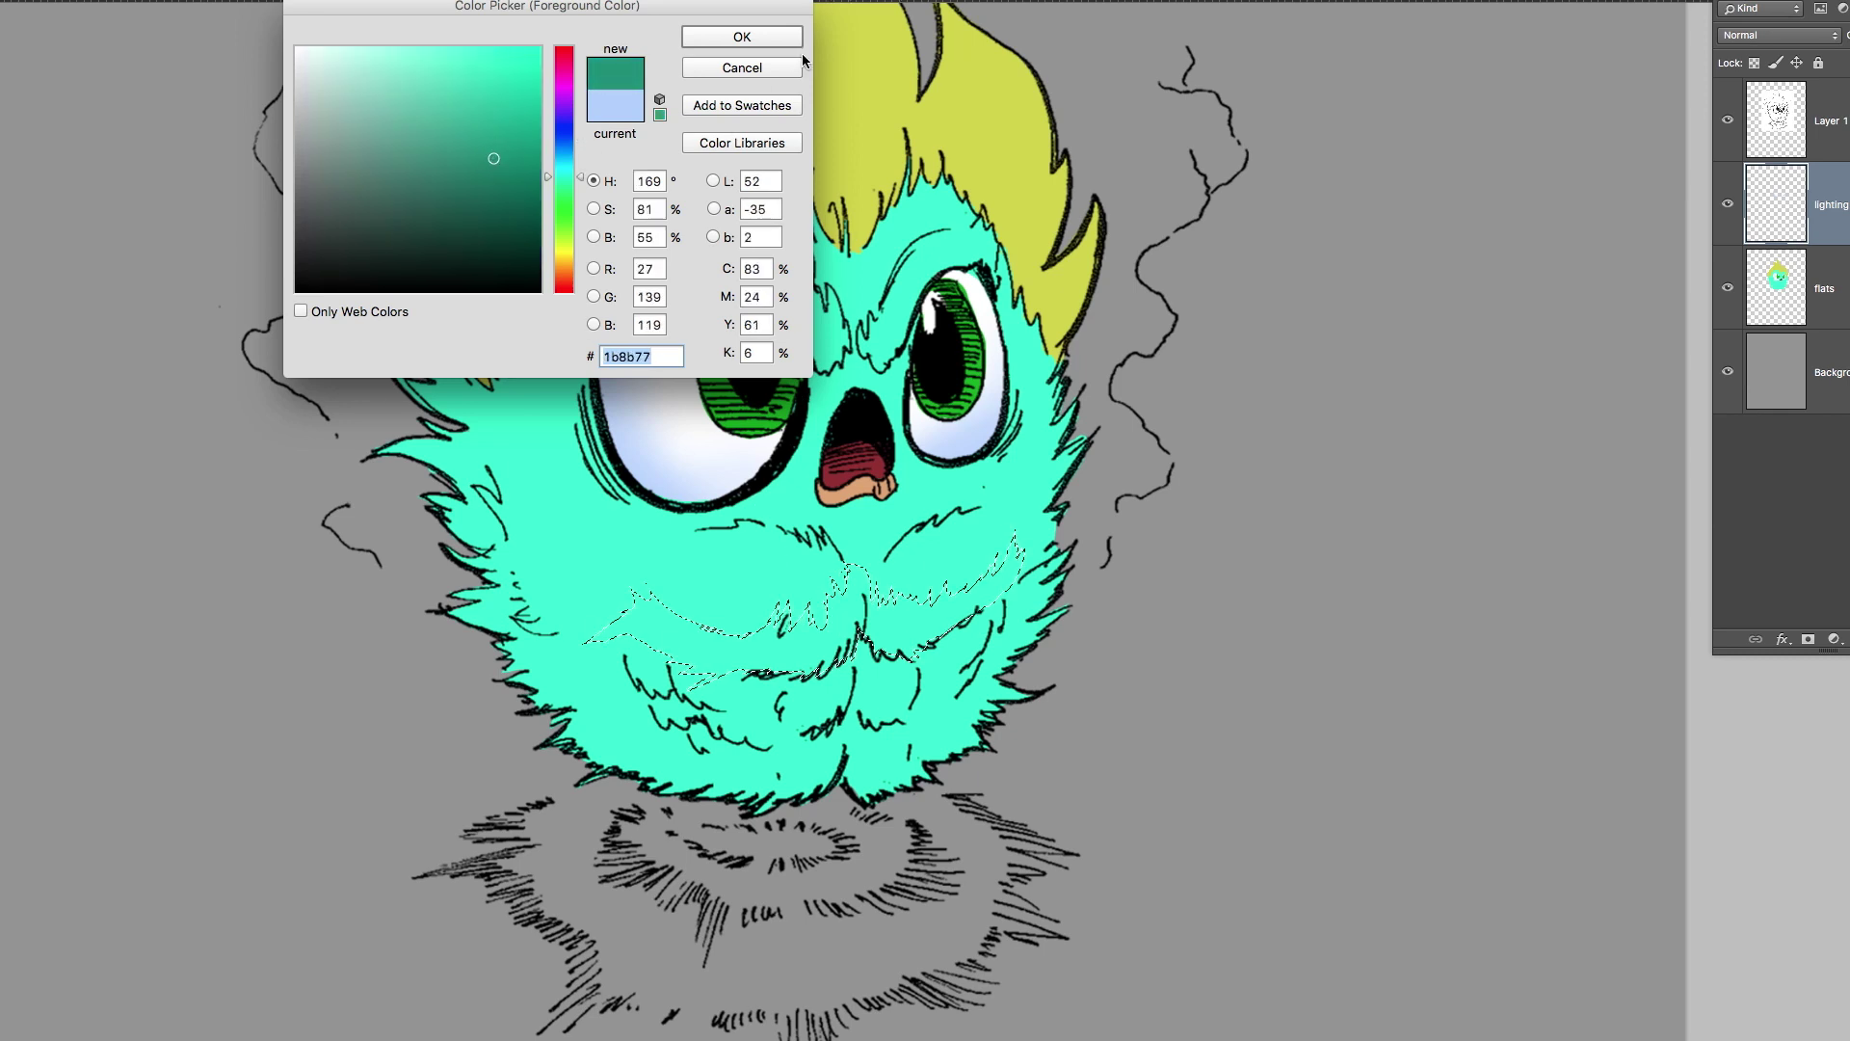
{"action": "left_click", "coordinate": [756, 42]}
{"action": "mouse_move", "coordinate": [998, 644]}
{"action": "left_mouse_down"}
{"action": "mouse_move", "coordinate": [1002, 583]}
{"action": "mouse_move", "coordinate": [925, 607]}
{"action": "mouse_move", "coordinate": [1012, 559]}
{"action": "mouse_move", "coordinate": [821, 668]}
{"action": "mouse_move", "coordinate": [658, 634]}
{"action": "left_mouse_up"}
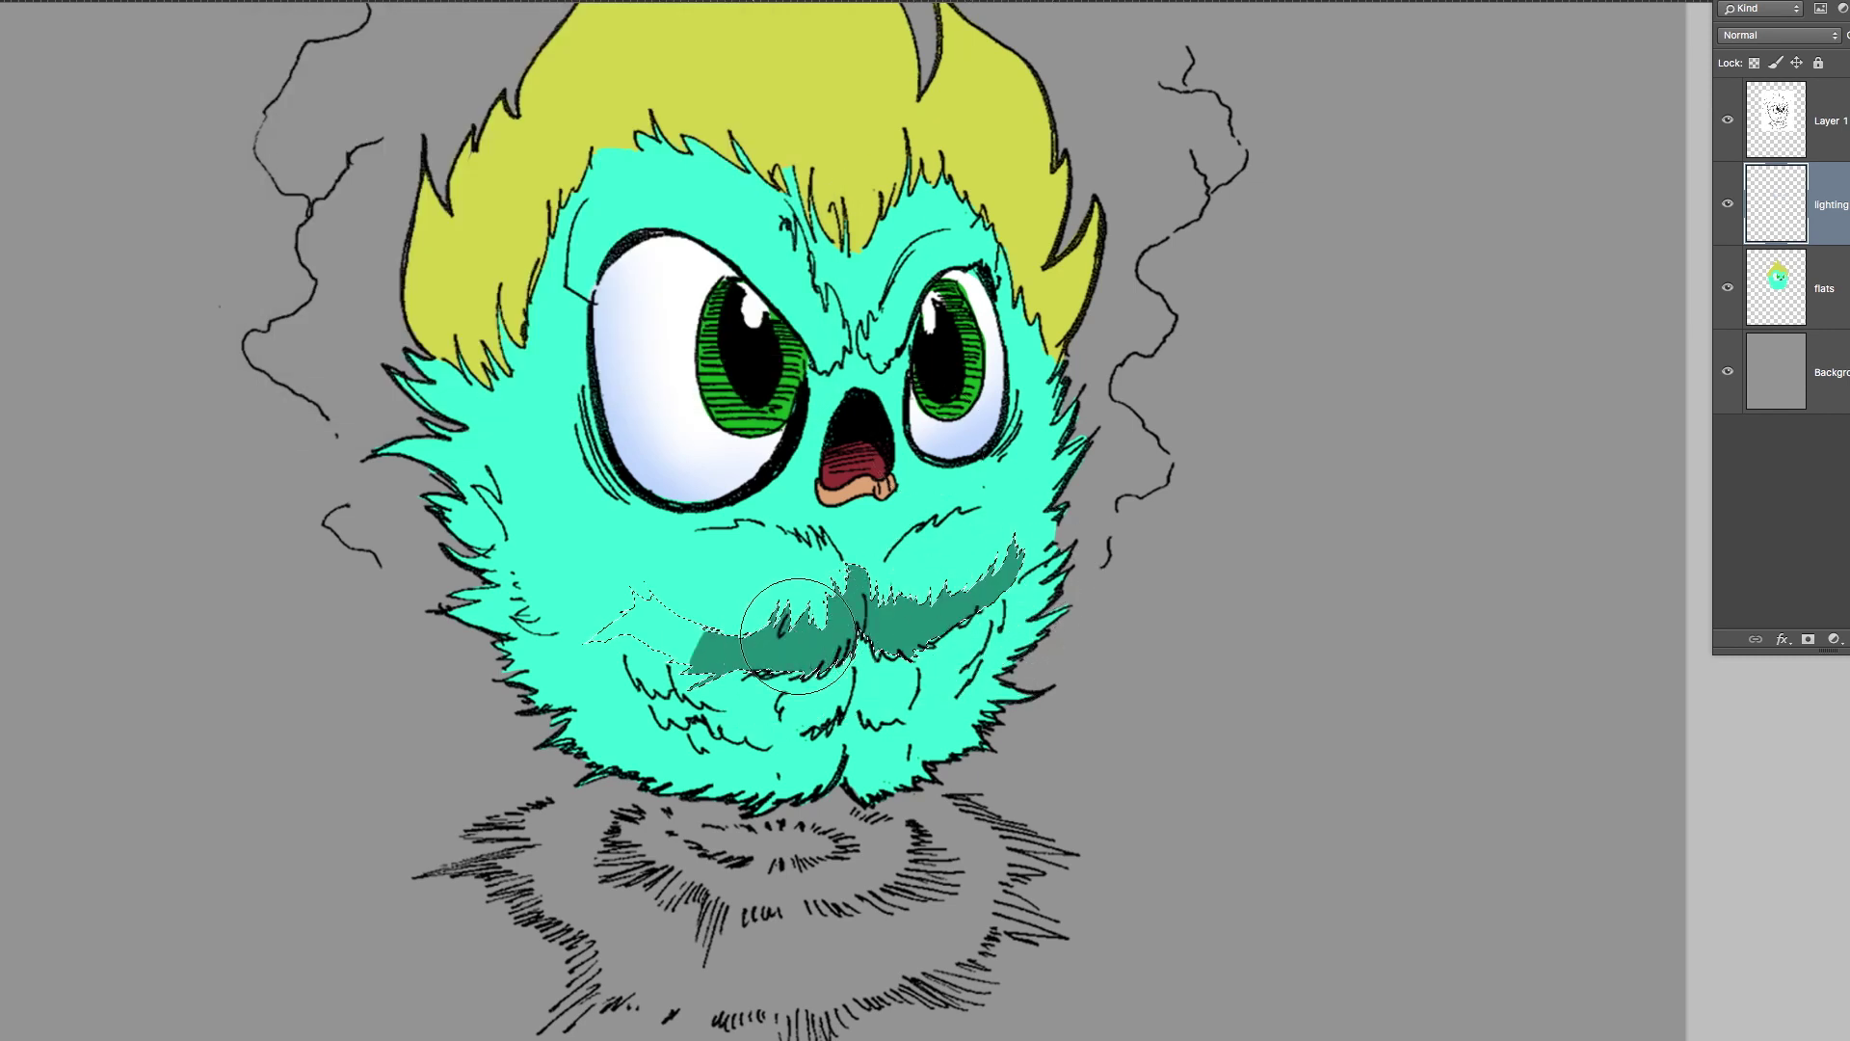
{"action": "left_click_drag", "start_coordinate": [949, 617], "coordinate": [1027, 612]}
{"action": "key", "text": "super+d"}
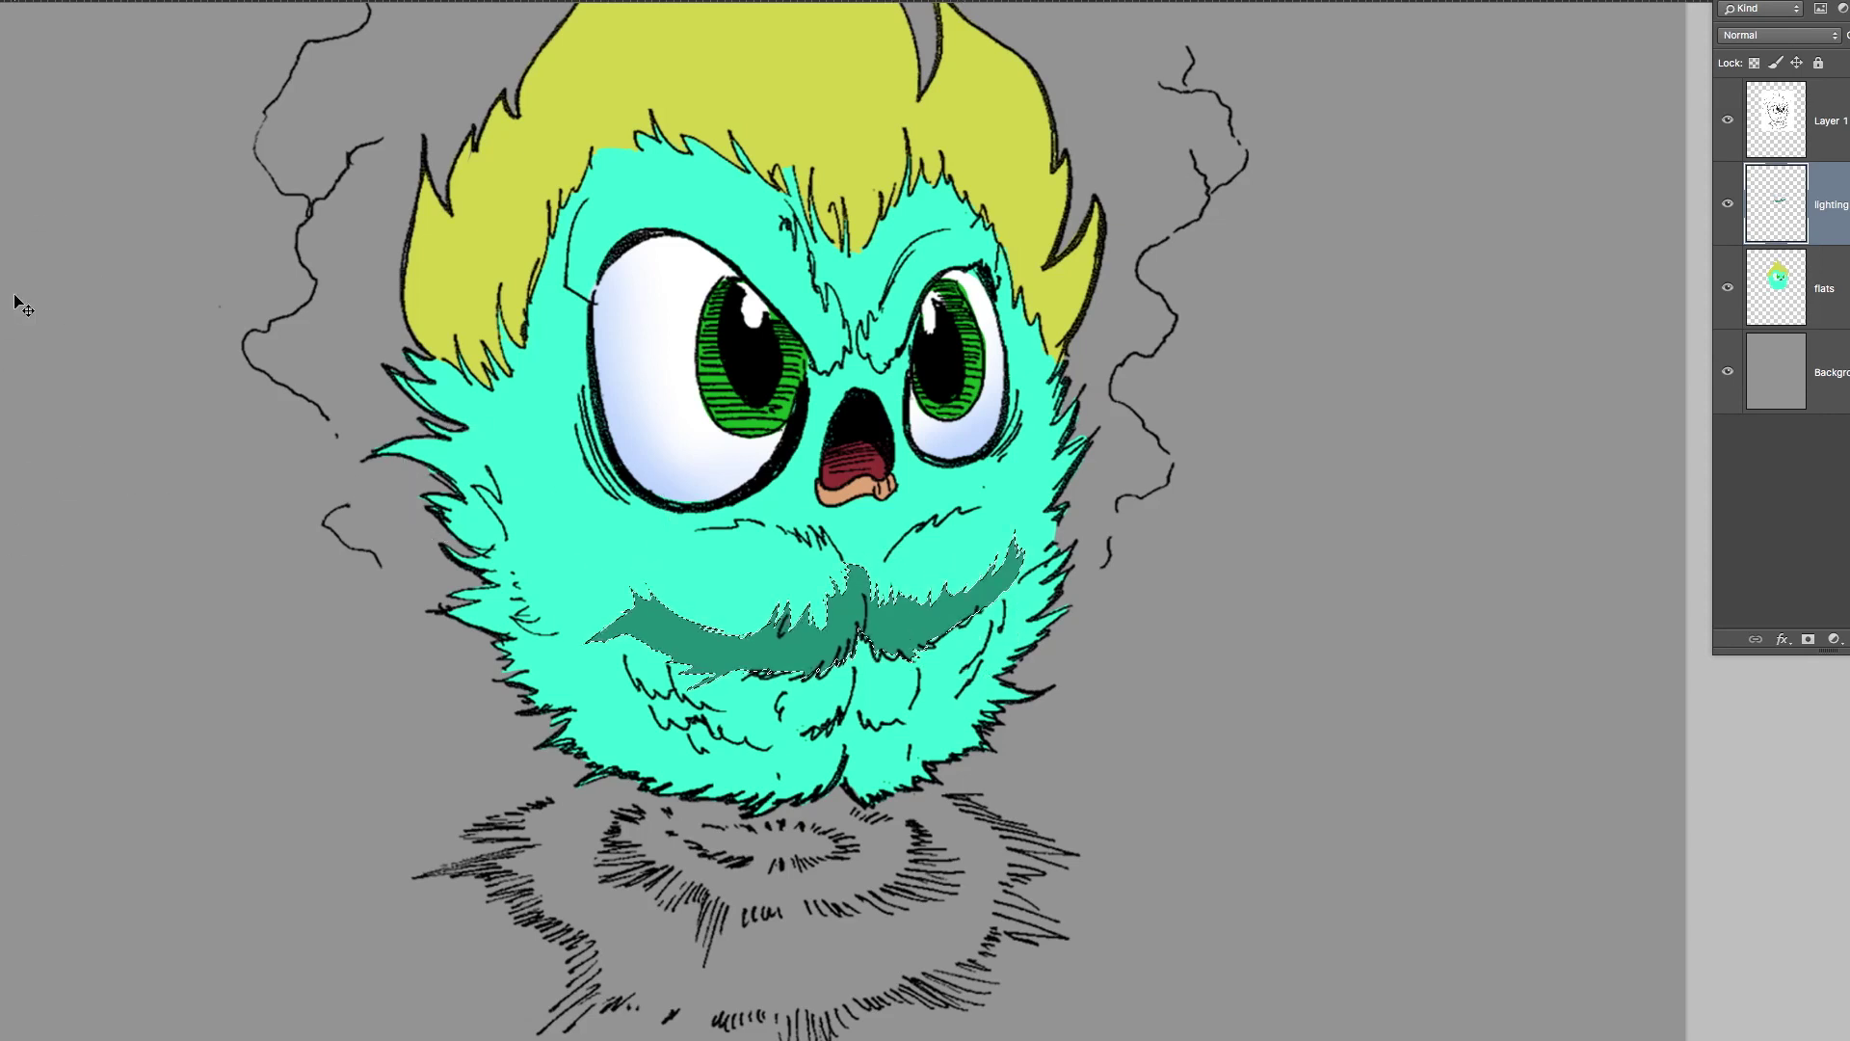
{"action": "key", "text": "Delete"}
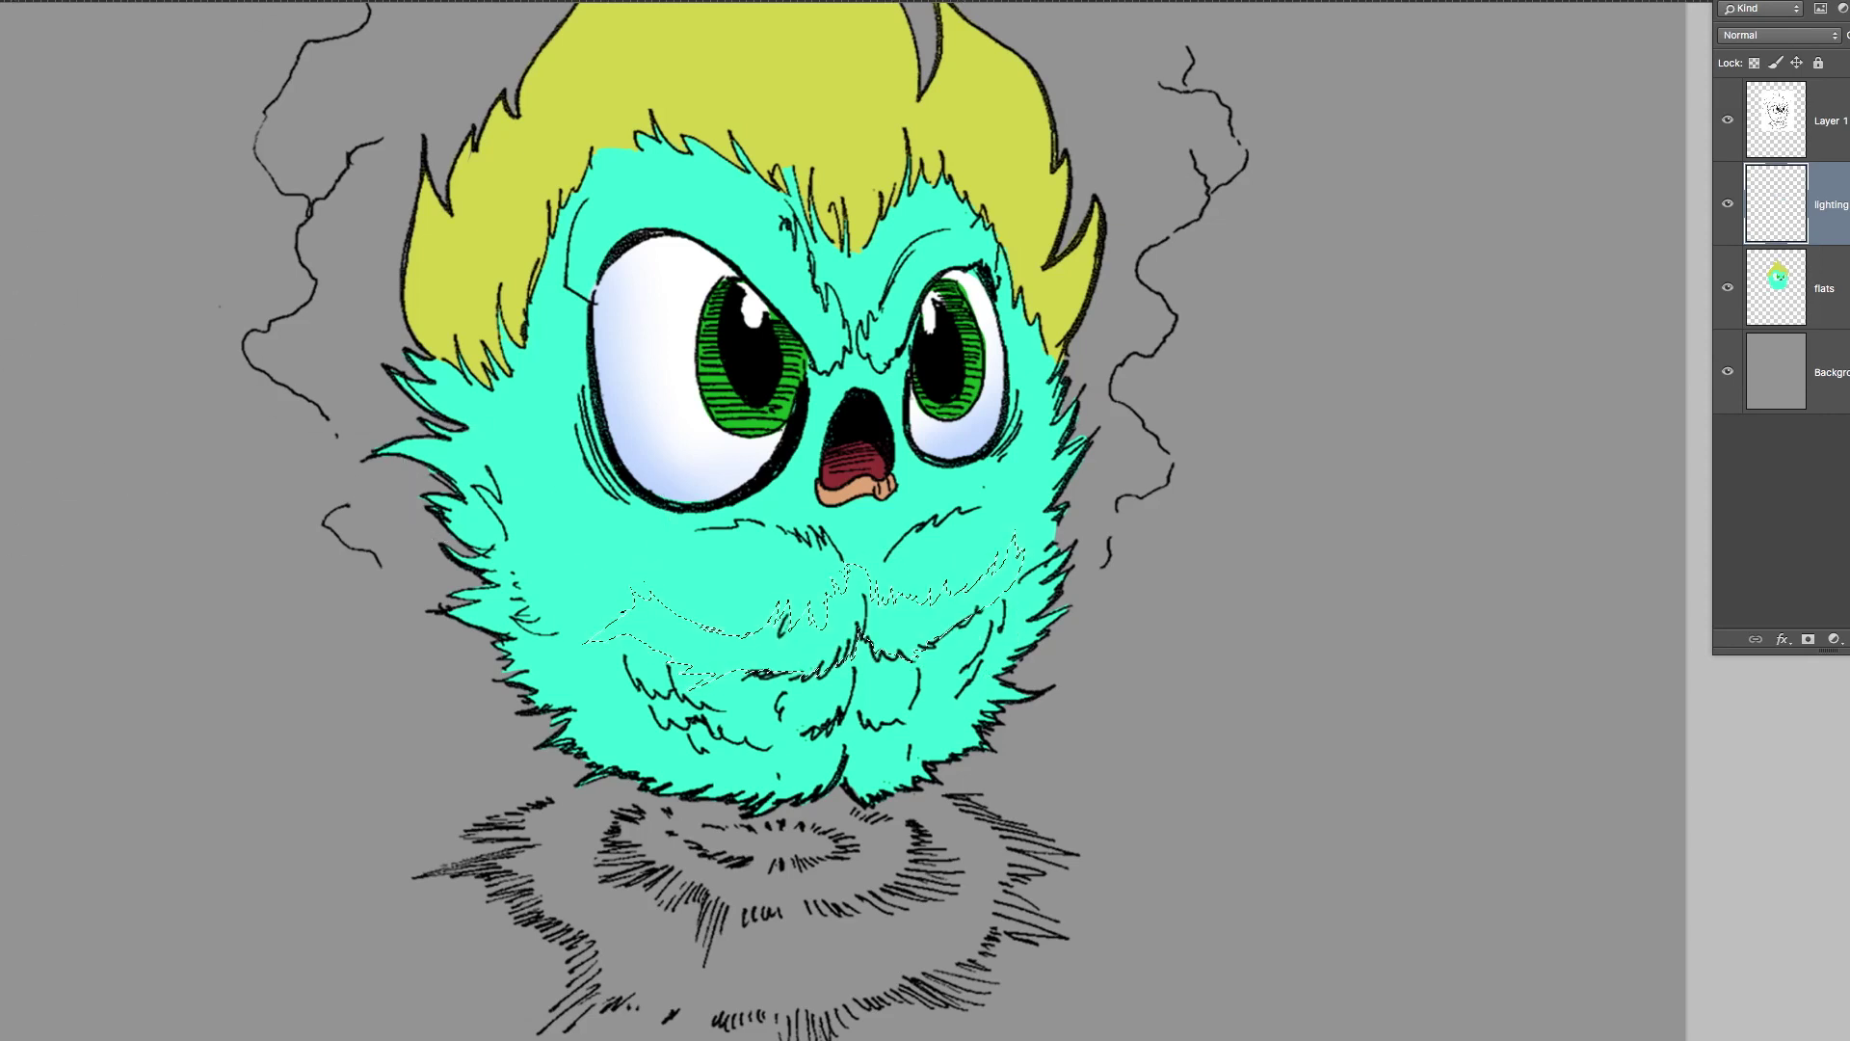
Set the foreground colour to a slightly lighter, less saturated teal green for the fur shadow.
{"action": "left_click", "coordinate": [2, 463]}
{"action": "left_click_drag", "start_coordinate": [484, 144], "coordinate": [459, 102]}
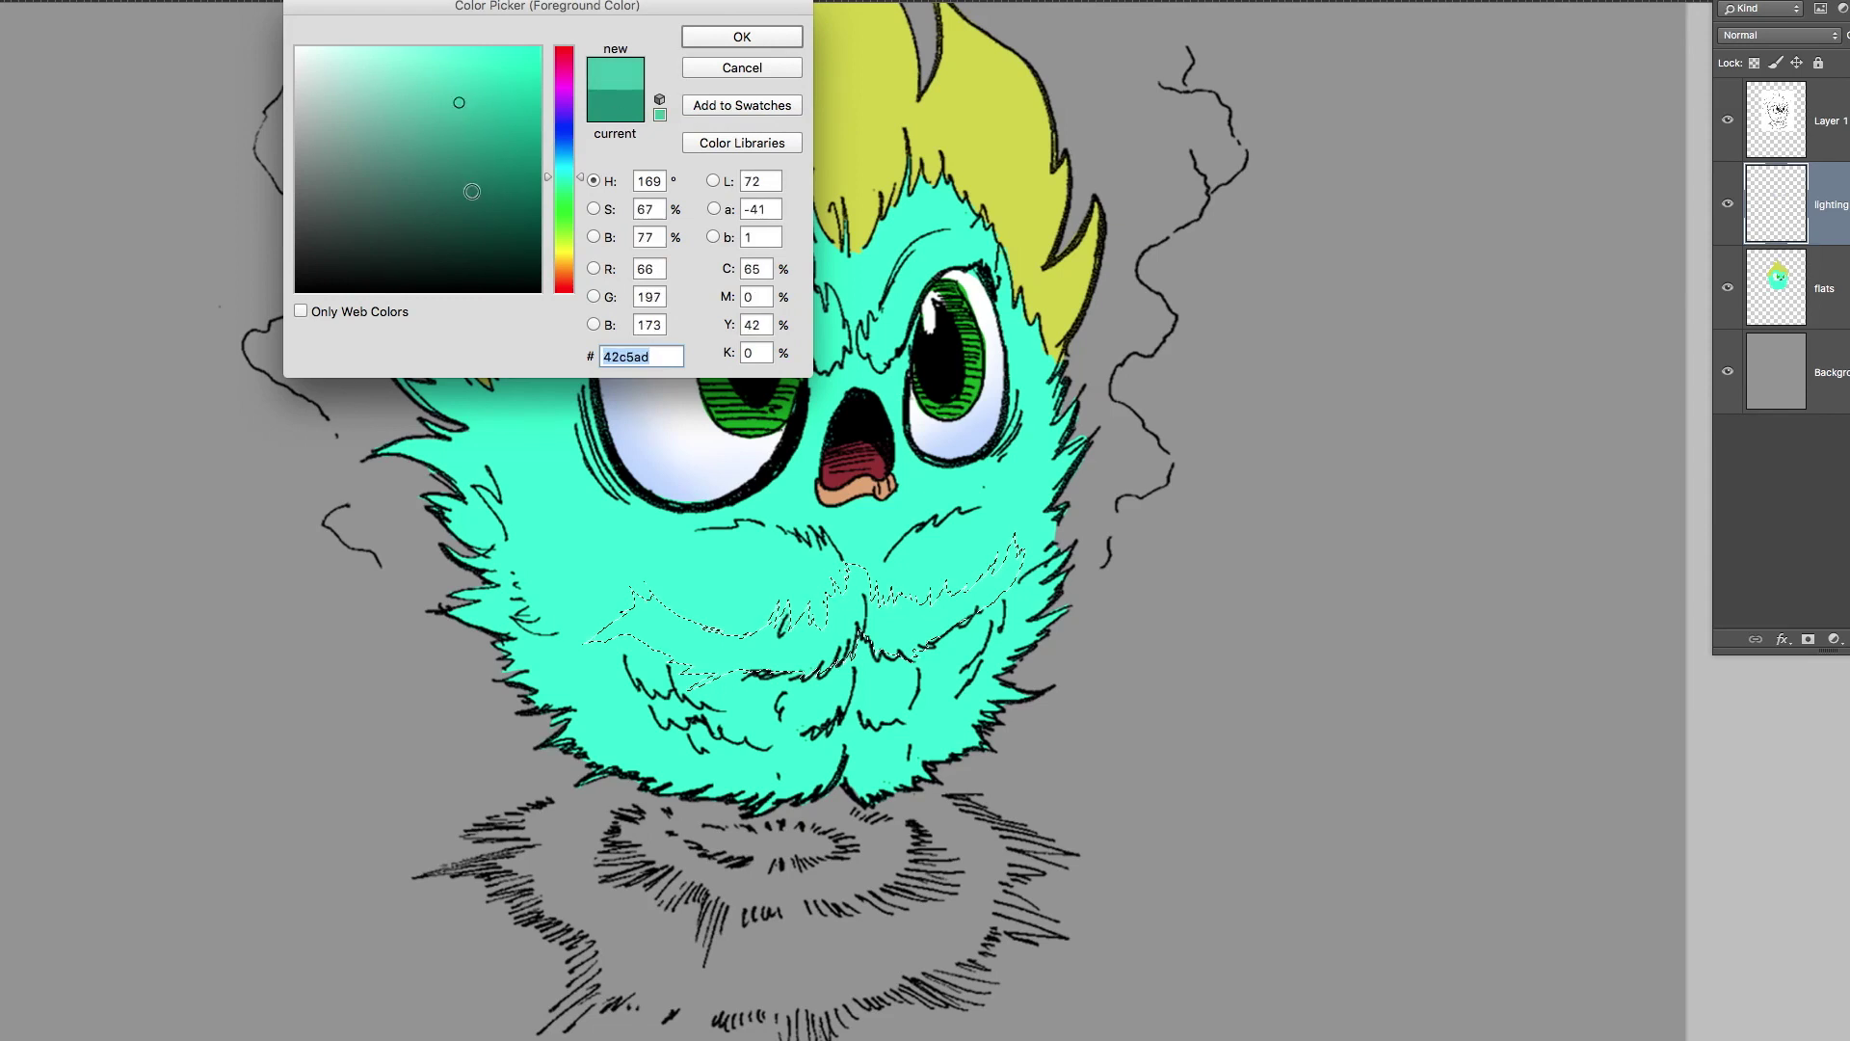
{"action": "left_click", "coordinate": [462, 140]}
{"action": "left_click", "coordinate": [730, 40]}
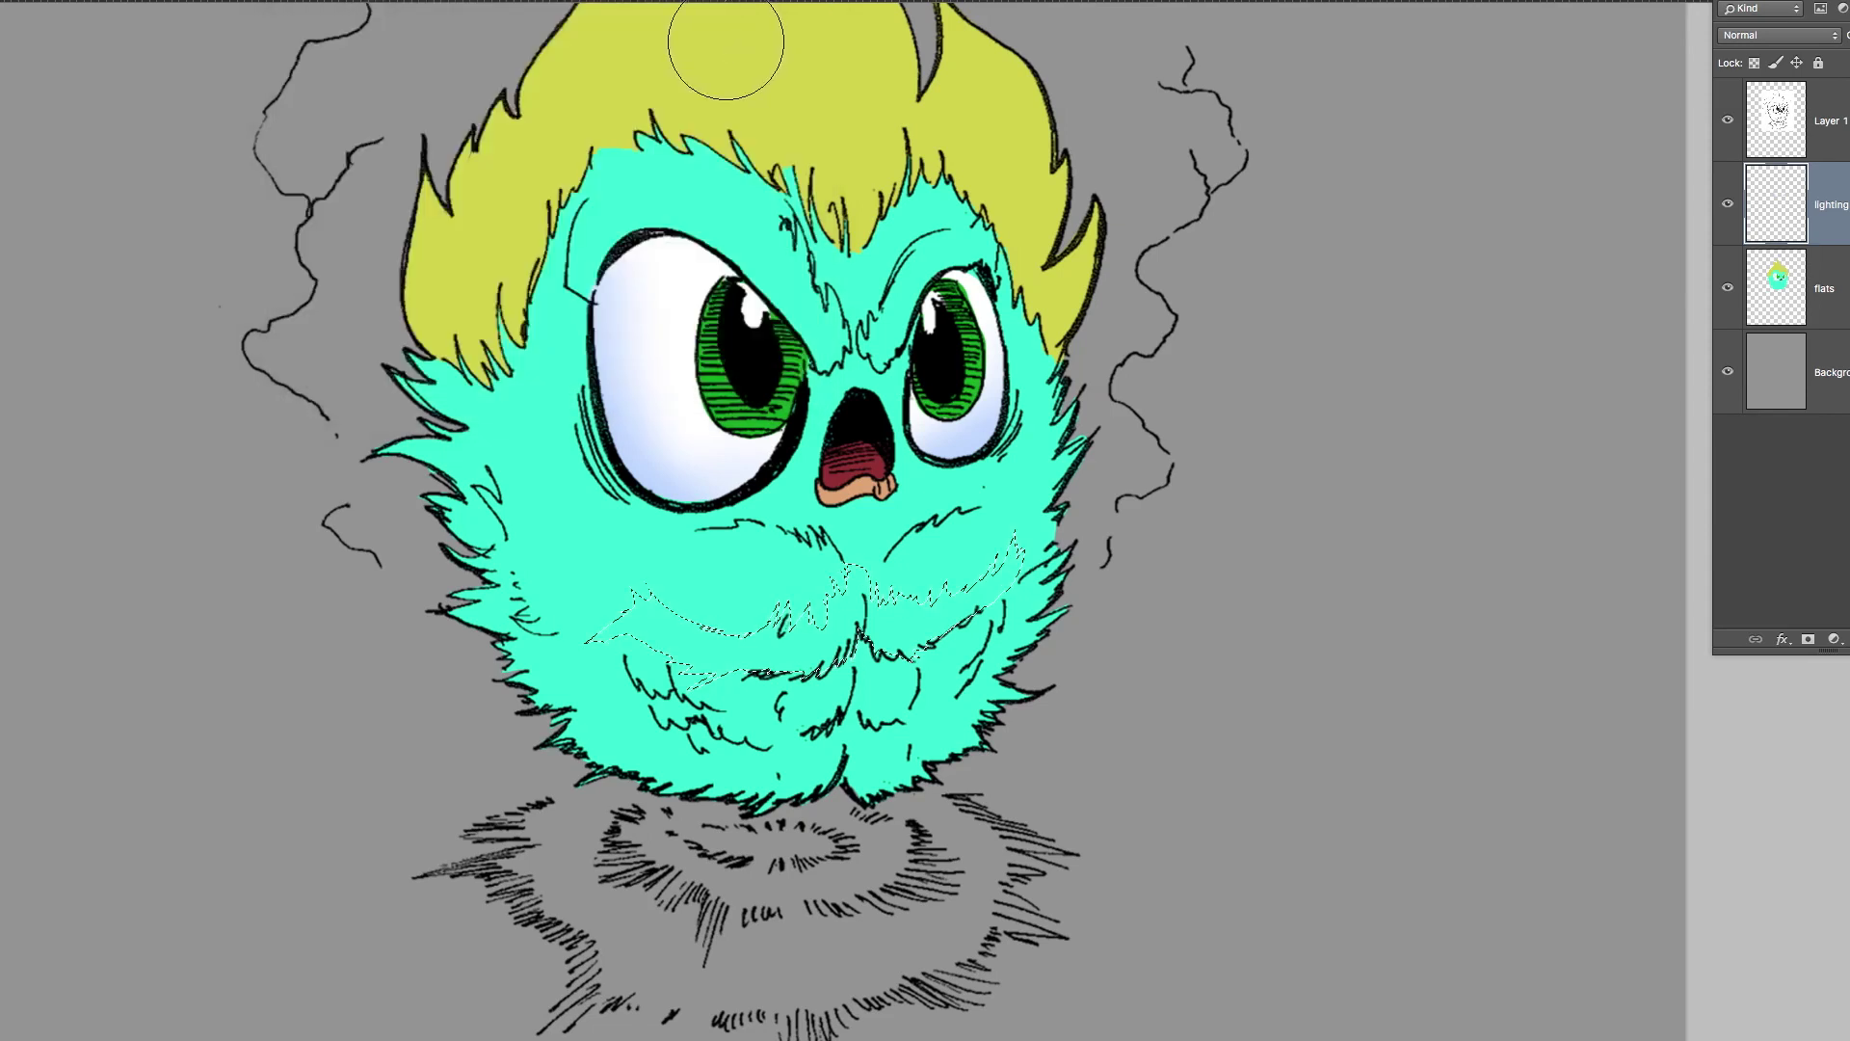
Try painting the selected fur band in the muted teal on the lighting layer and undo the strokes.
{"action": "left_click_drag", "start_coordinate": [891, 636], "coordinate": [1013, 547]}
{"action": "mouse_move", "coordinate": [761, 633]}
{"action": "left_mouse_down"}
{"action": "mouse_move", "coordinate": [661, 584]}
{"action": "mouse_move", "coordinate": [896, 589]}
{"action": "left_mouse_up"}
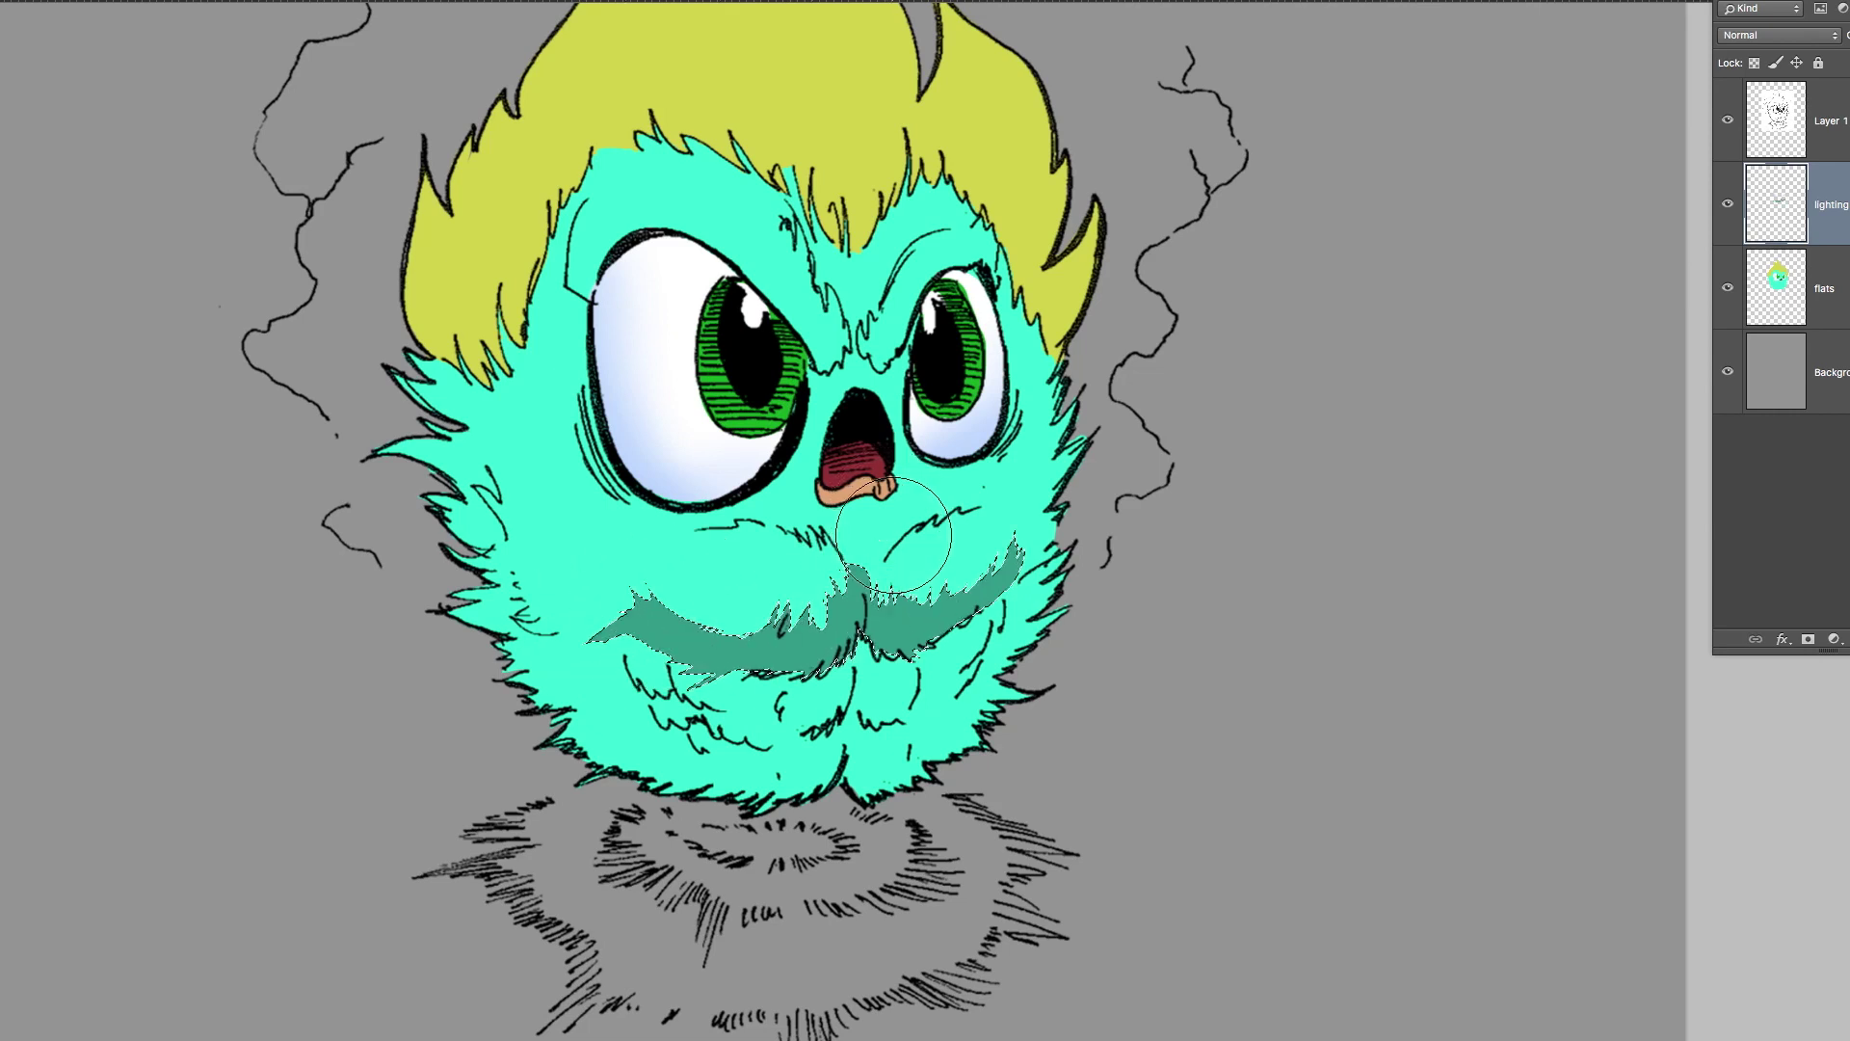
{"action": "key", "text": "ctrl+d"}
{"action": "key", "text": "ctrl+alt+z"}
{"action": "key", "text": "ctrl+alt+z"}
{"action": "key", "text": "ctrl+alt+z"}
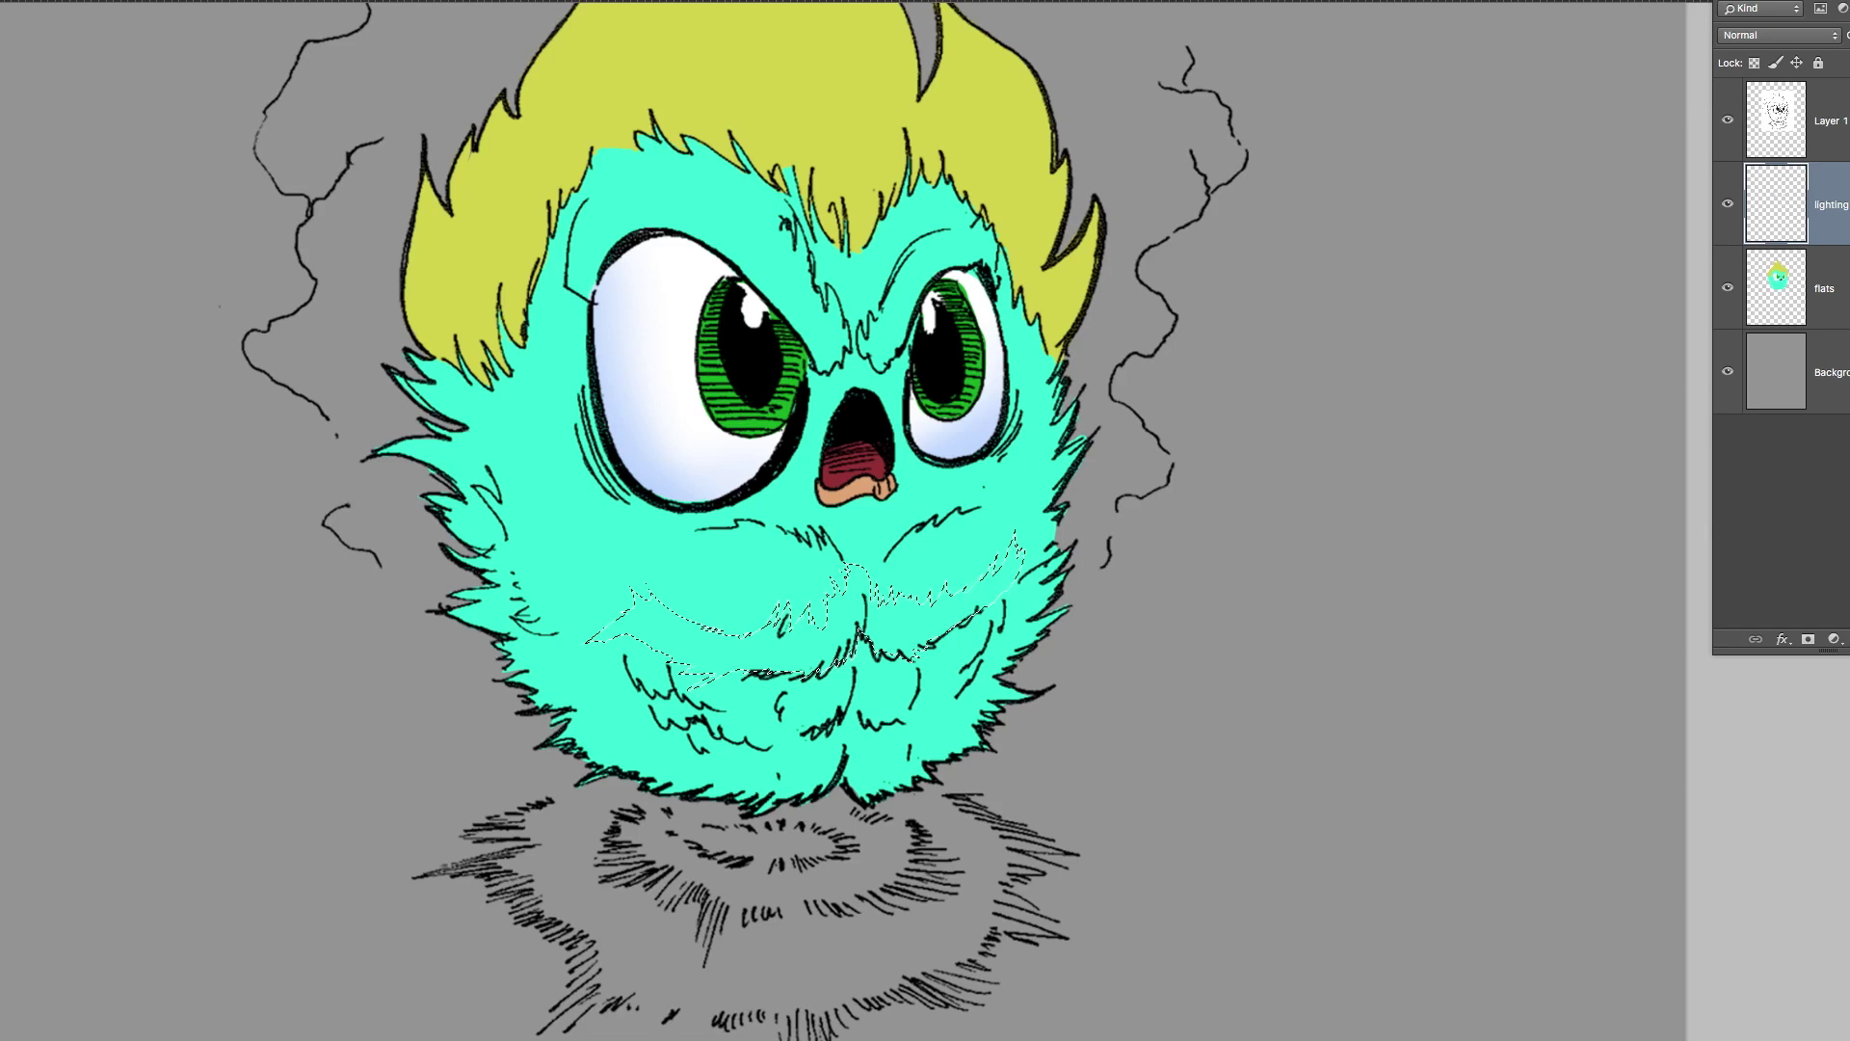
Paint the selected fur shadow on a new layer, clear the selection and reduce the layer's opacity.
{"action": "key", "text": "ctrl+shift+alt+n"}
{"action": "mouse_move", "coordinate": [963, 578]}
{"action": "left_mouse_down"}
{"action": "mouse_move", "coordinate": [911, 635]}
{"action": "mouse_move", "coordinate": [870, 612]}
{"action": "mouse_move", "coordinate": [719, 636]}
{"action": "mouse_move", "coordinate": [617, 617]}
{"action": "left_mouse_up"}
{"action": "key", "text": "ctrl+d"}
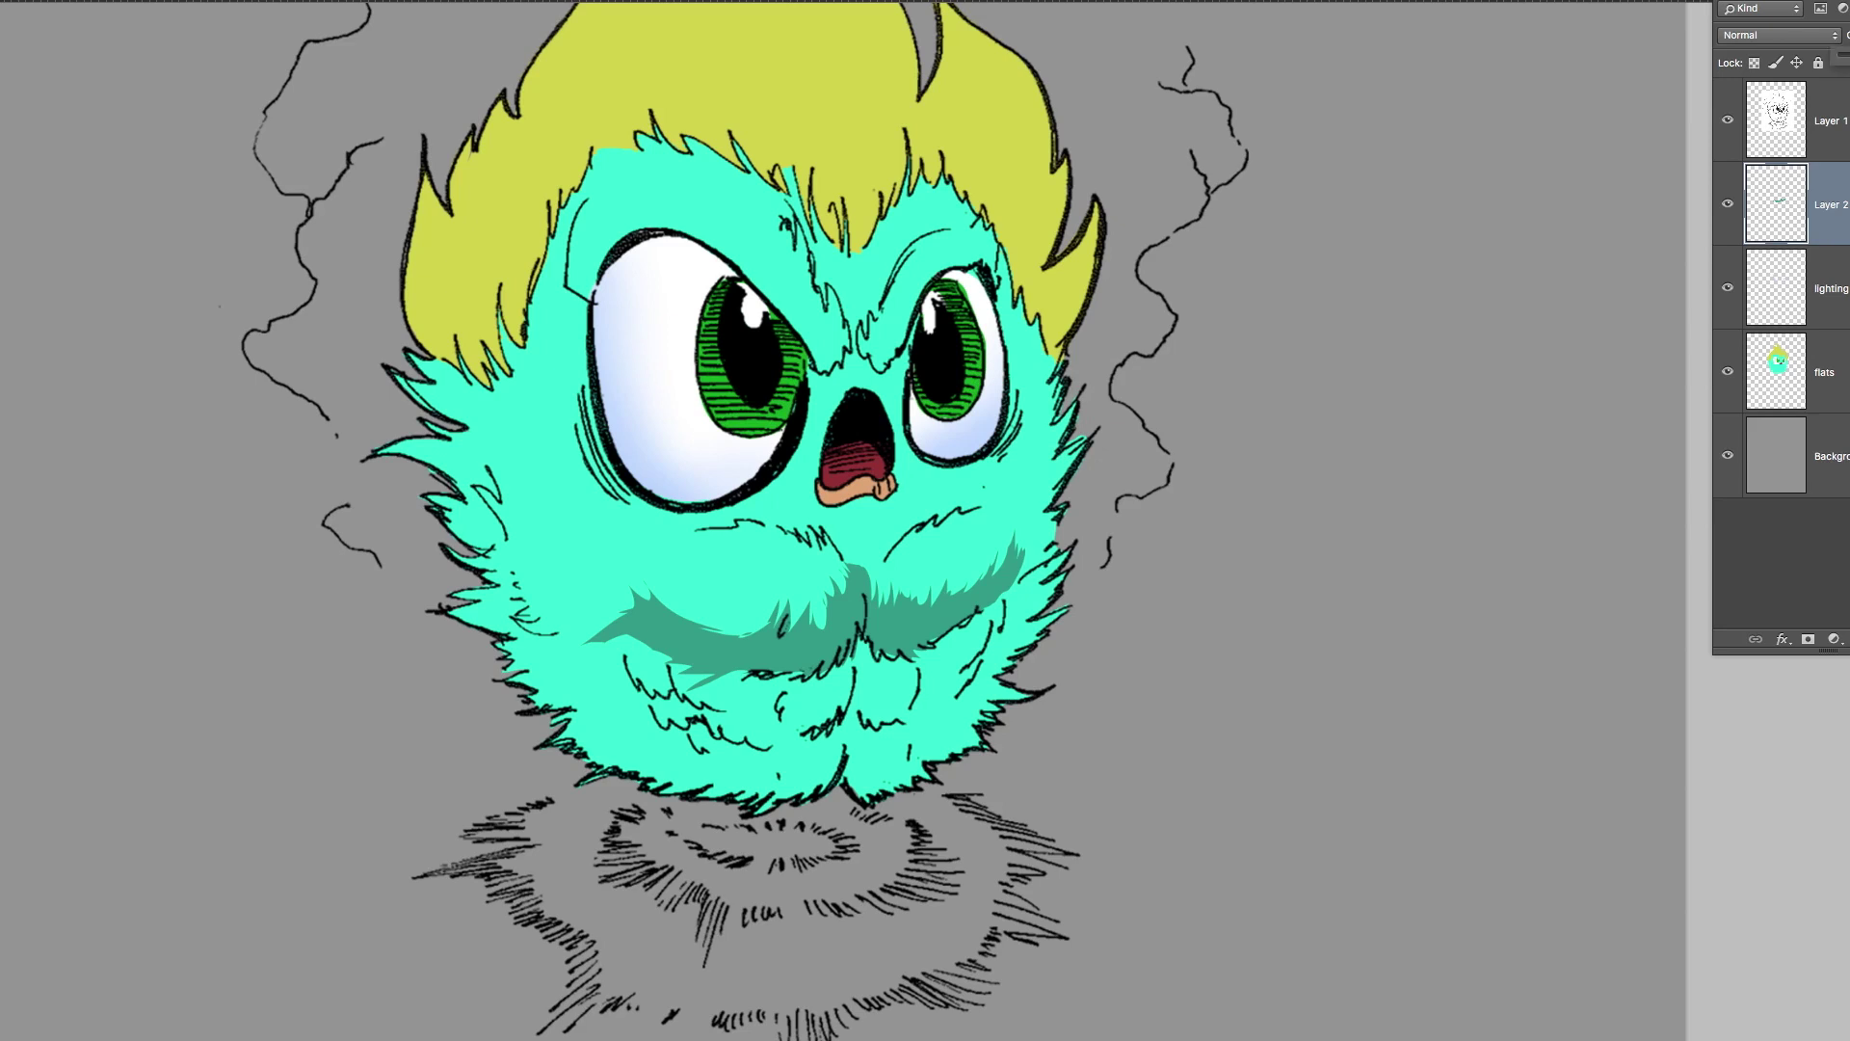
{"action": "left_click_drag", "start_coordinate": [1849, 55], "coordinate": [1843, 54]}
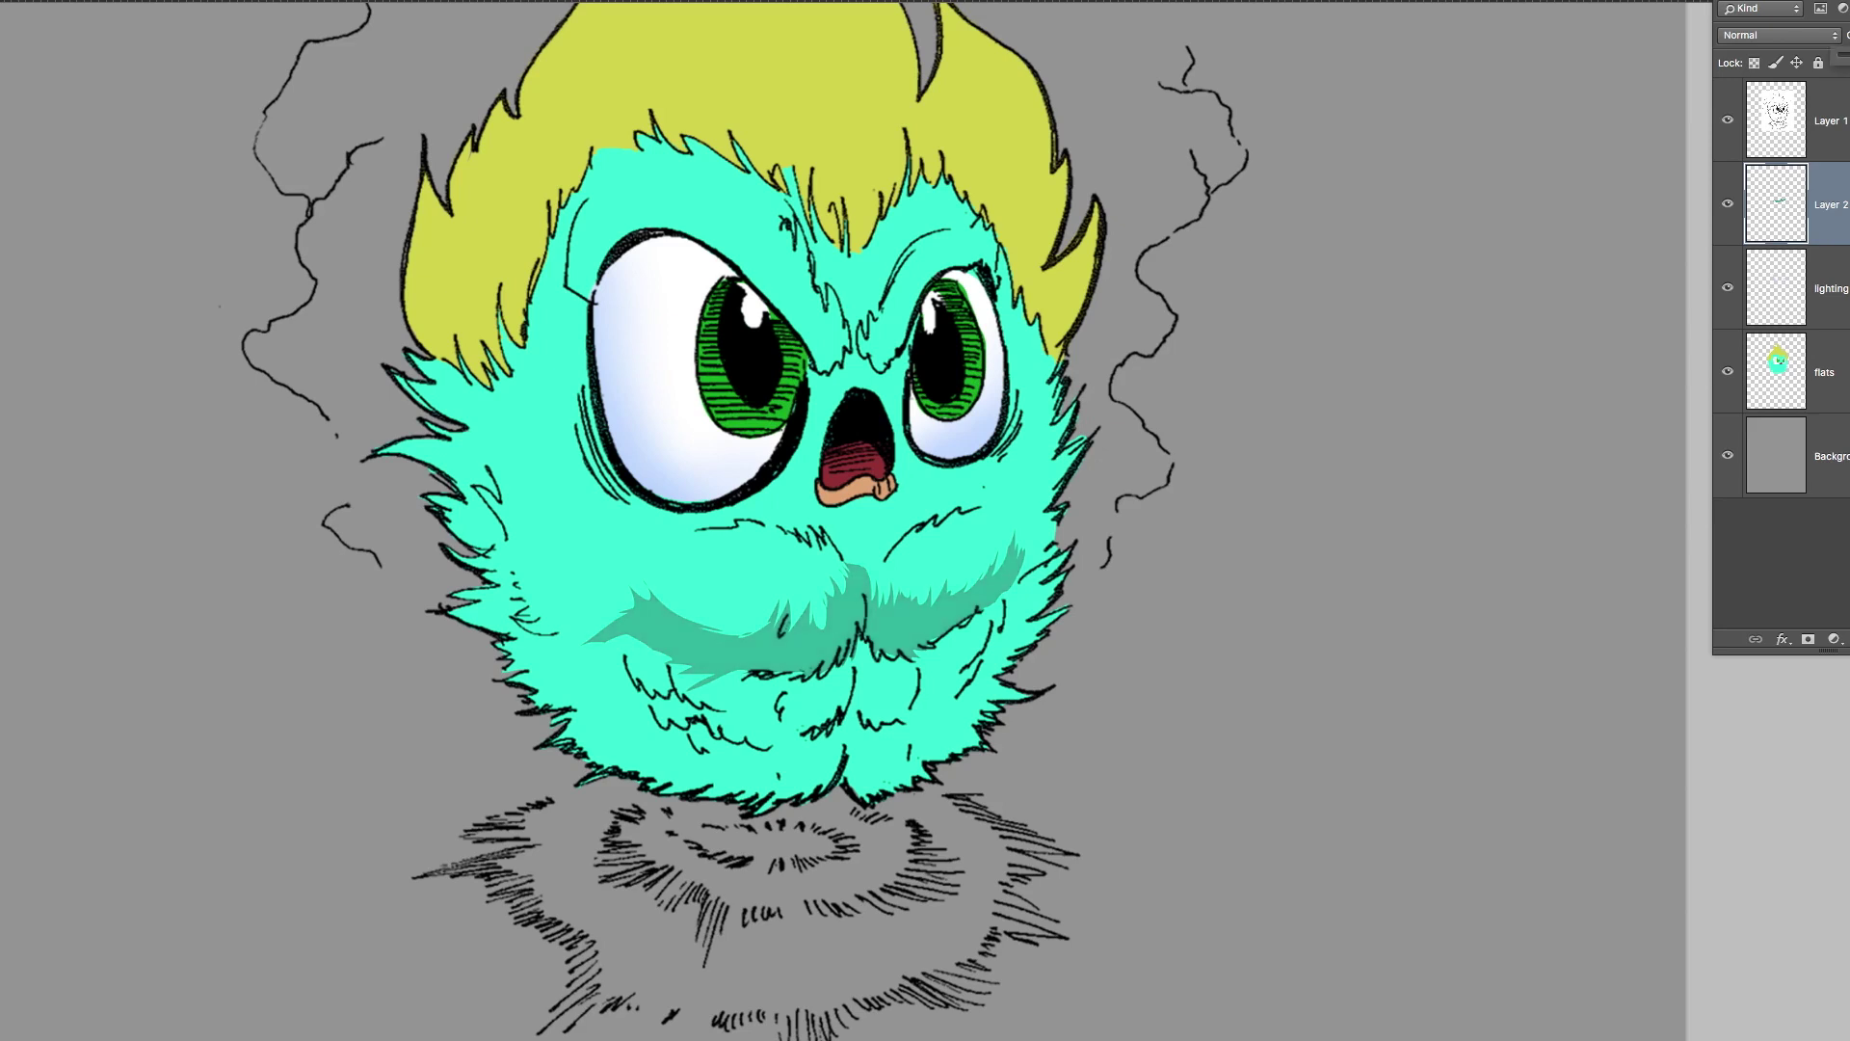
Merge the fur shadow layer with the lighting layer.
{"action": "left_click", "coordinate": [1831, 289]}
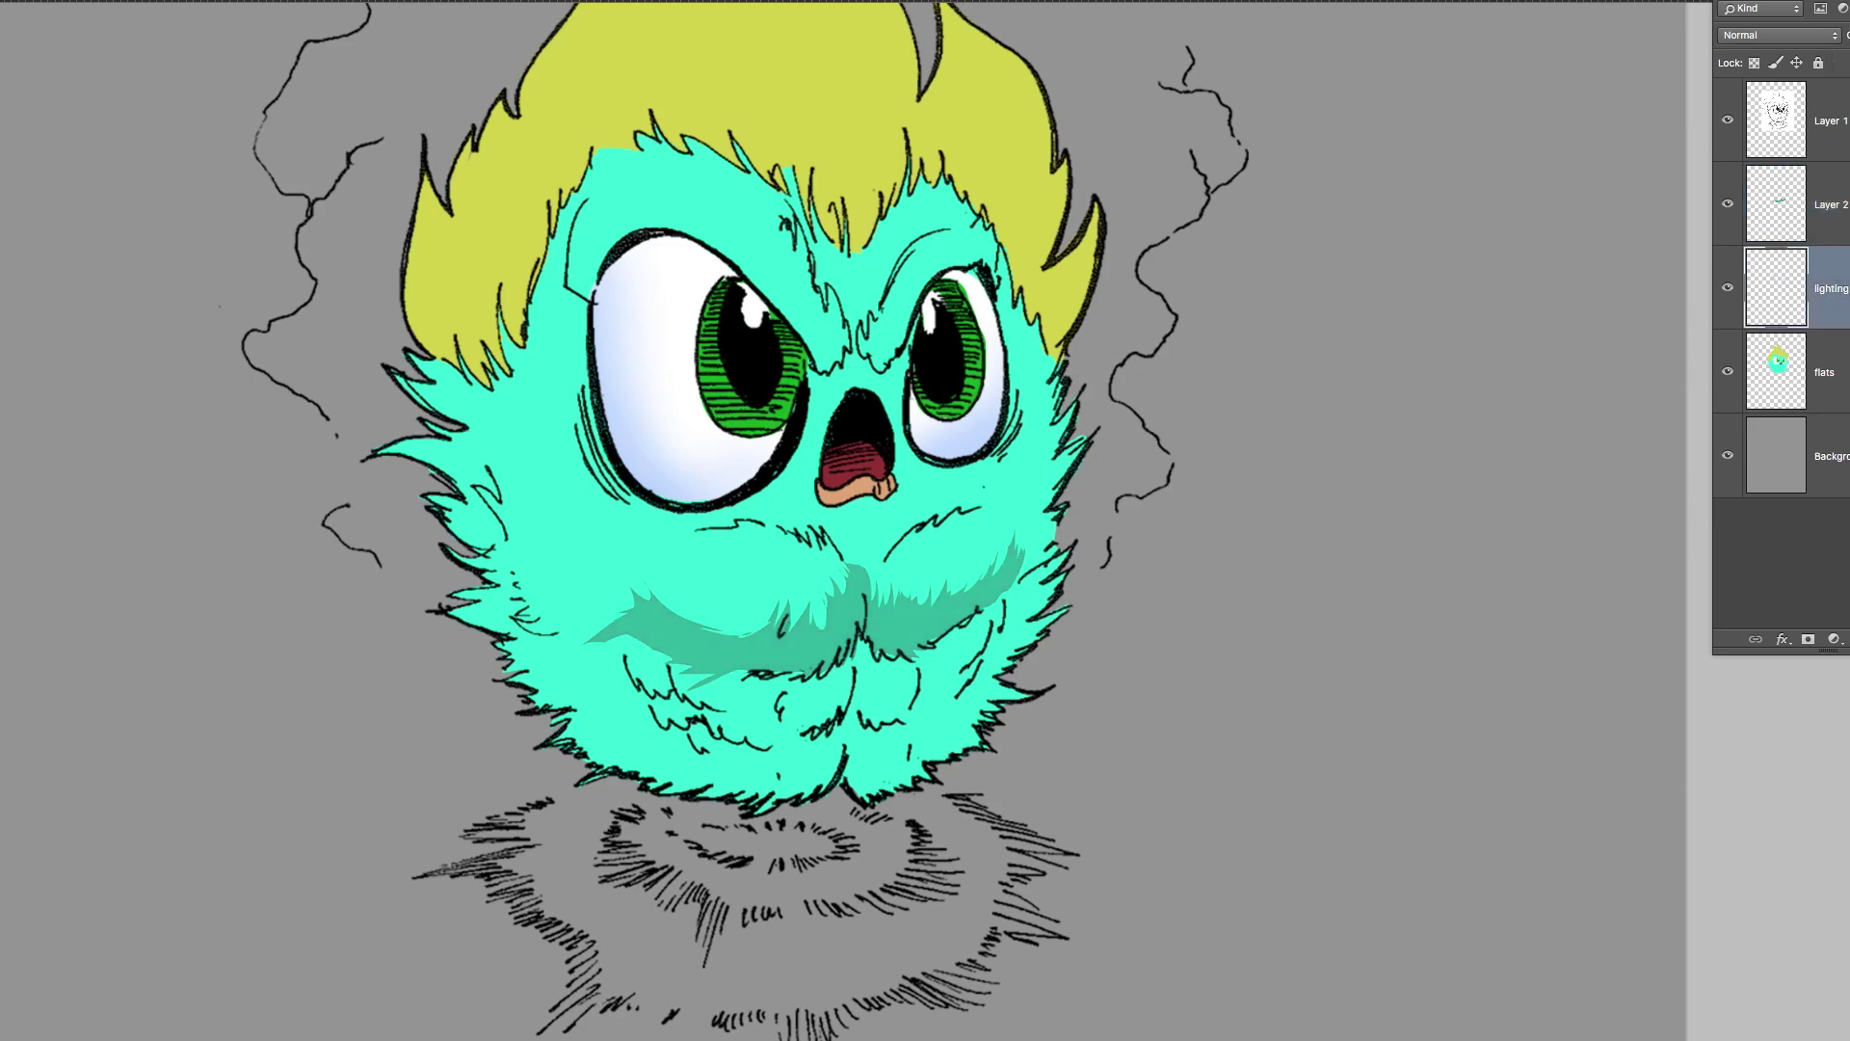
{"action": "left_click", "coordinate": [1831, 205]}
{"action": "left_click", "coordinate": [1831, 288], "text": "shift"}
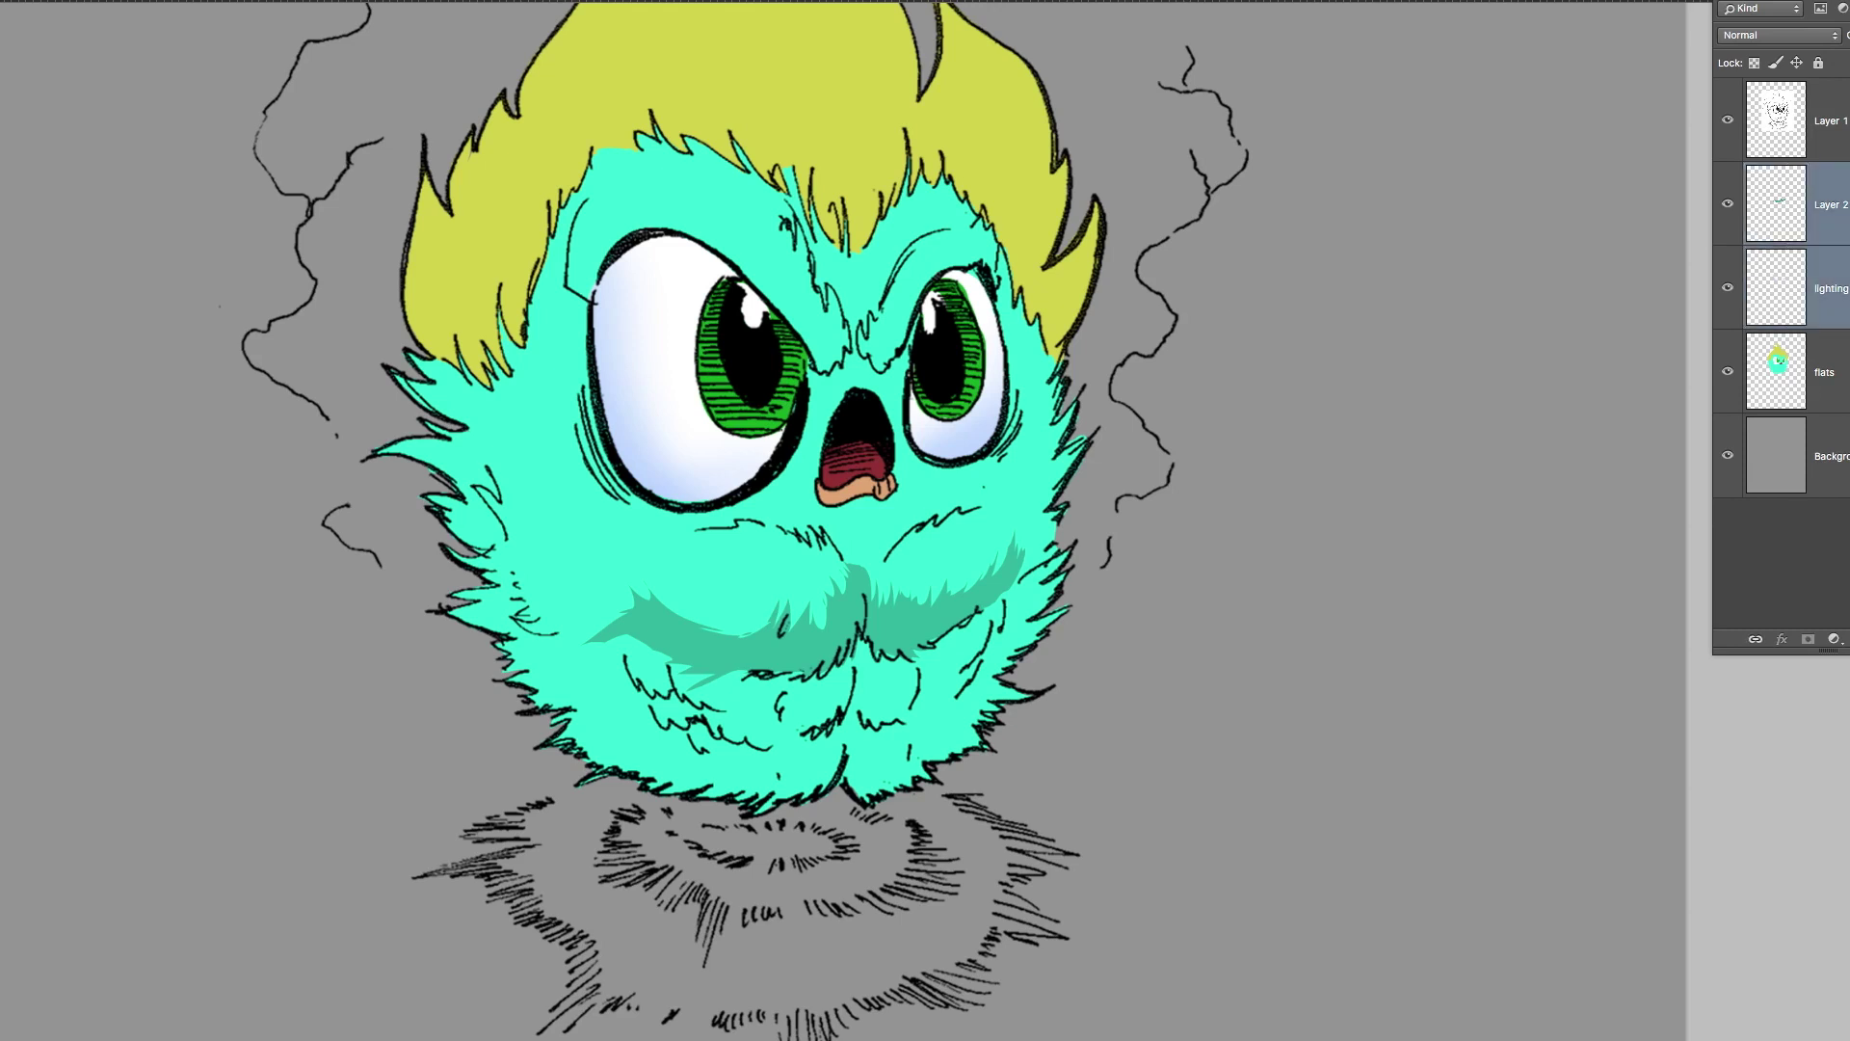
{"action": "key", "text": "ctrl+e"}
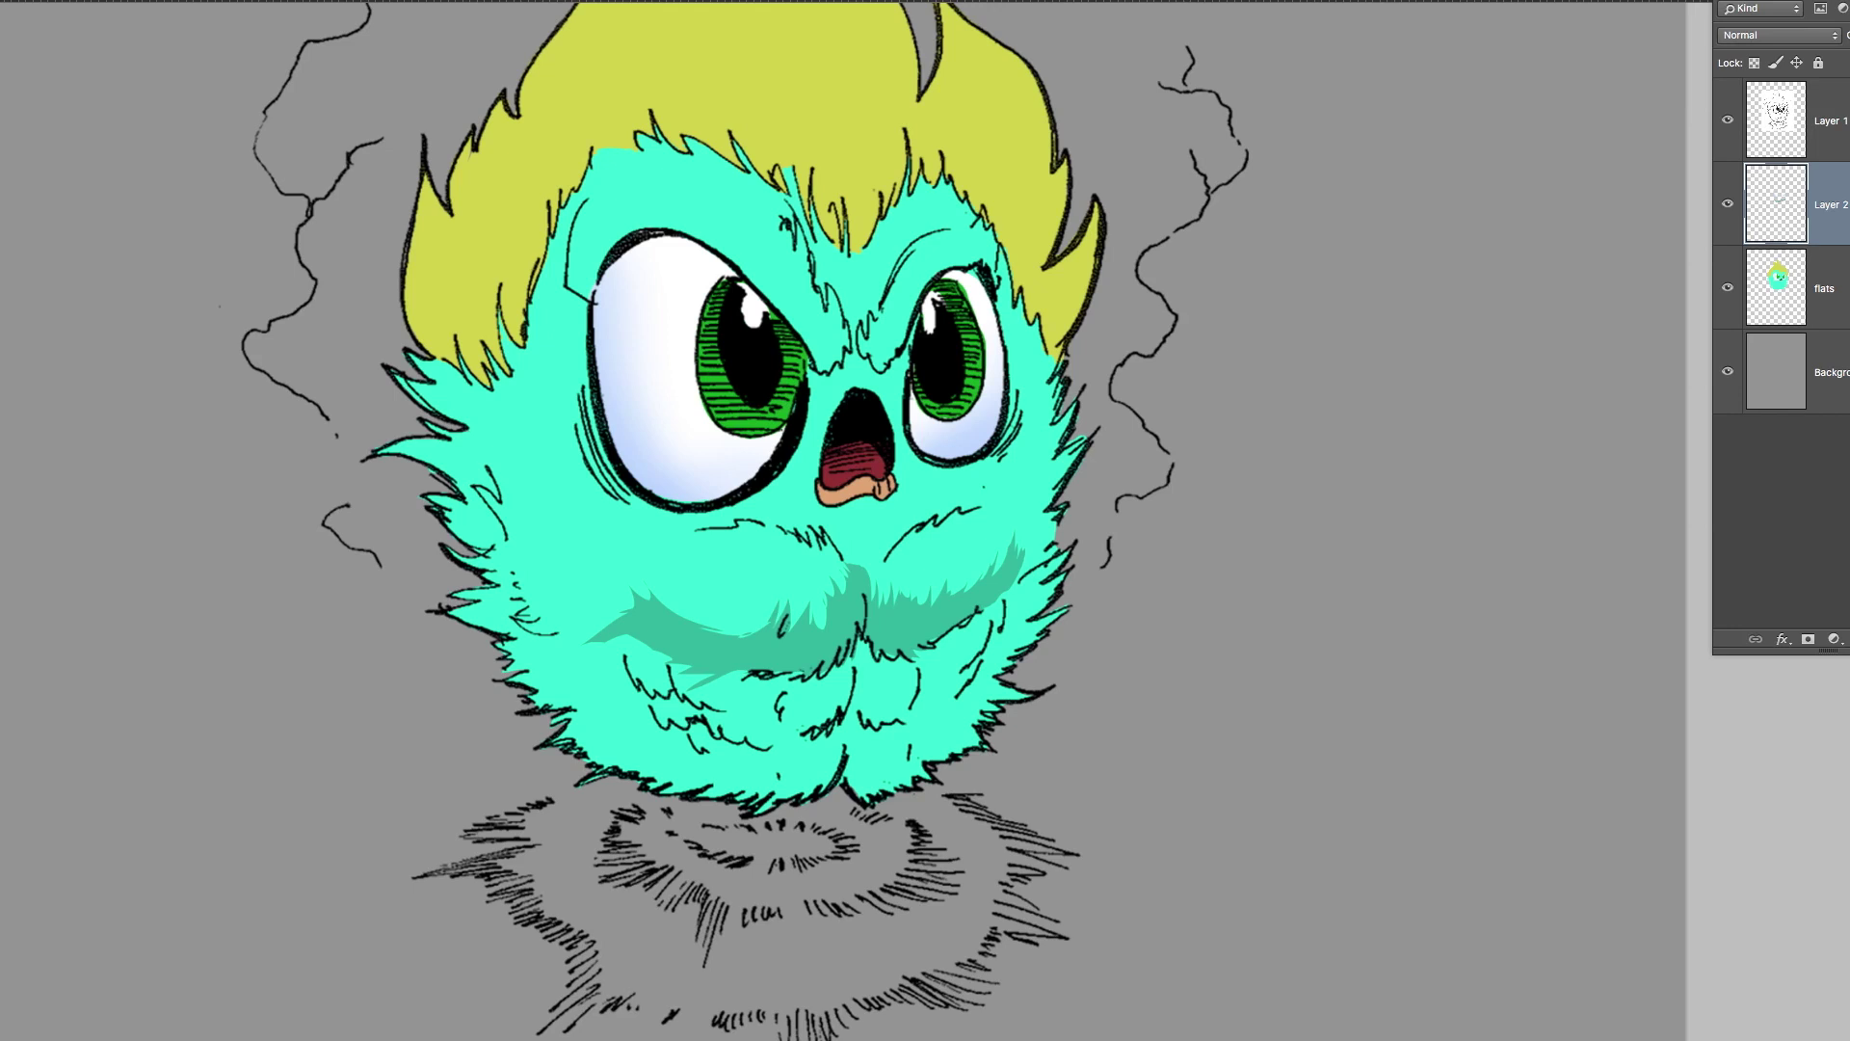
Lasso and paint a teal shadow under the mouth on a new layer and merge it with the fur shadow layer.
{"action": "key", "text": "ctrl+shift+alt+n"}
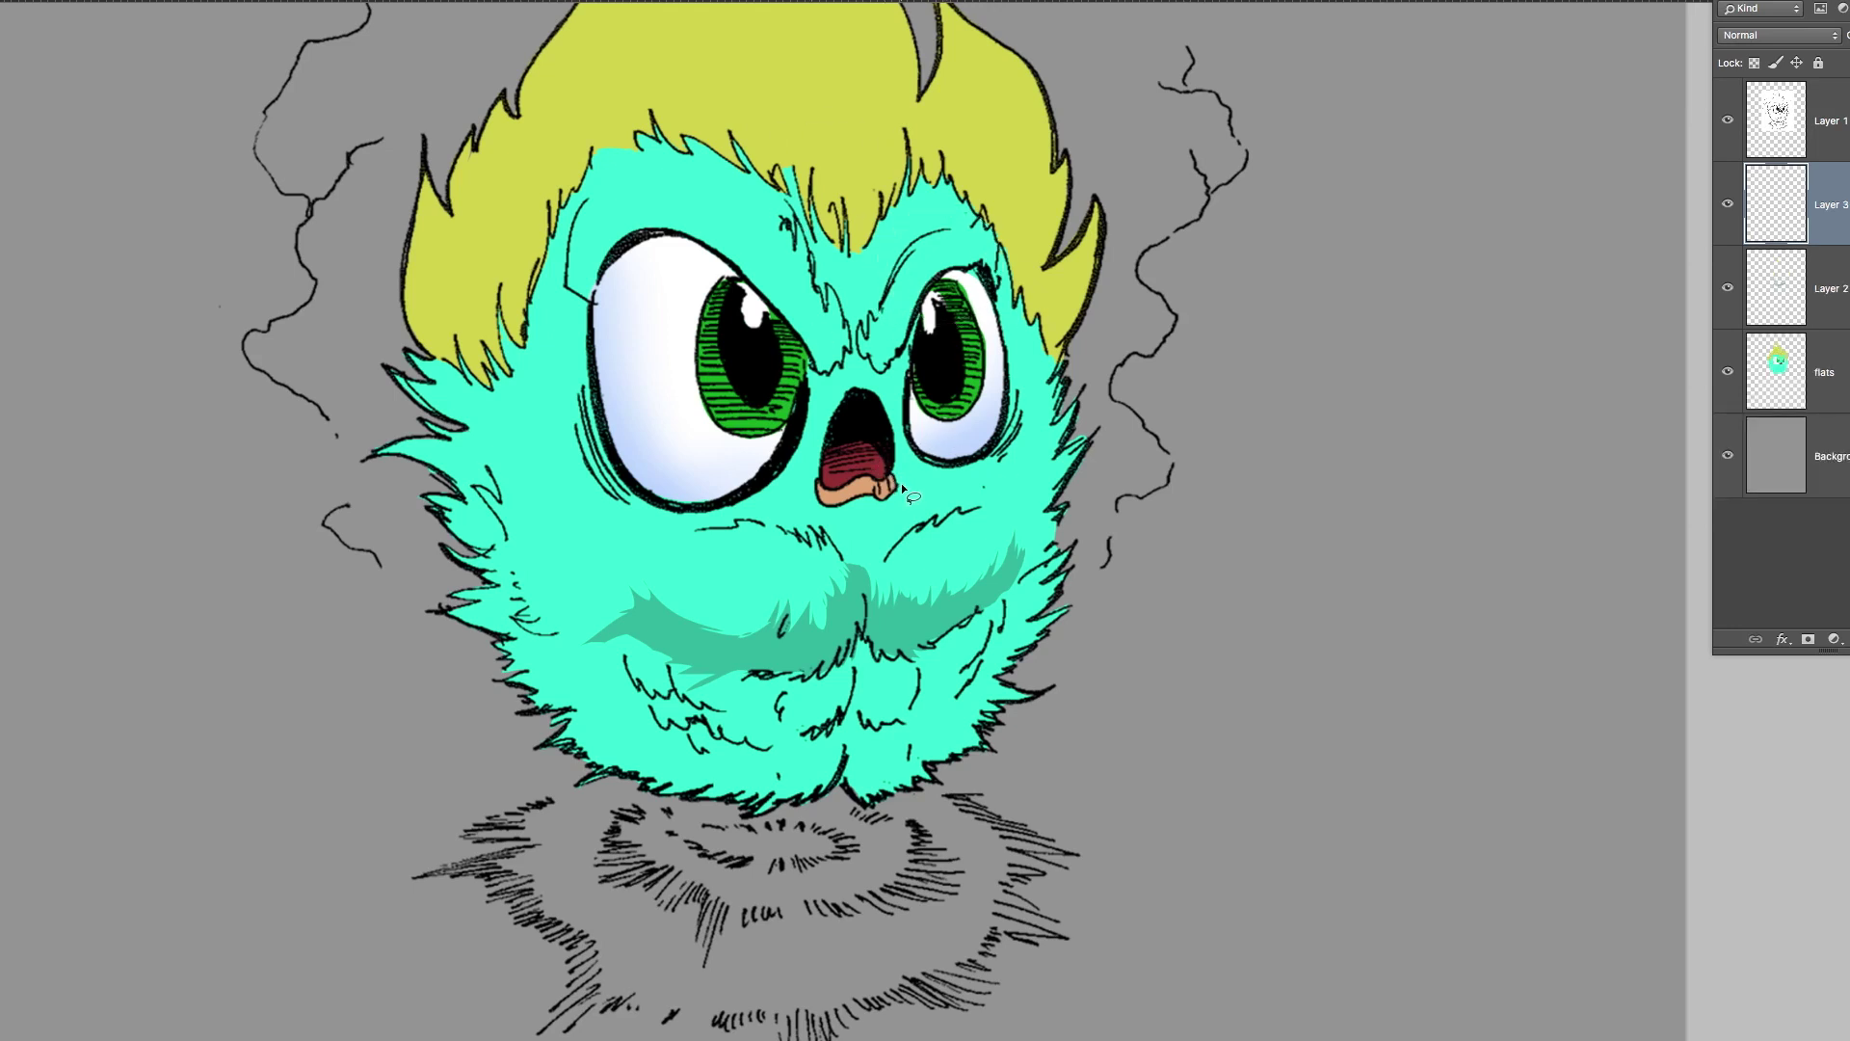
{"action": "mouse_move", "coordinate": [894, 485]}
{"action": "left_mouse_down"}
{"action": "mouse_move", "coordinate": [873, 520]}
{"action": "mouse_move", "coordinate": [820, 517]}
{"action": "mouse_move", "coordinate": [807, 492]}
{"action": "left_mouse_up"}
{"action": "key", "text": "b"}
{"action": "left_click_drag", "start_coordinate": [888, 539], "coordinate": [812, 539]}
{"action": "key", "text": "z"}
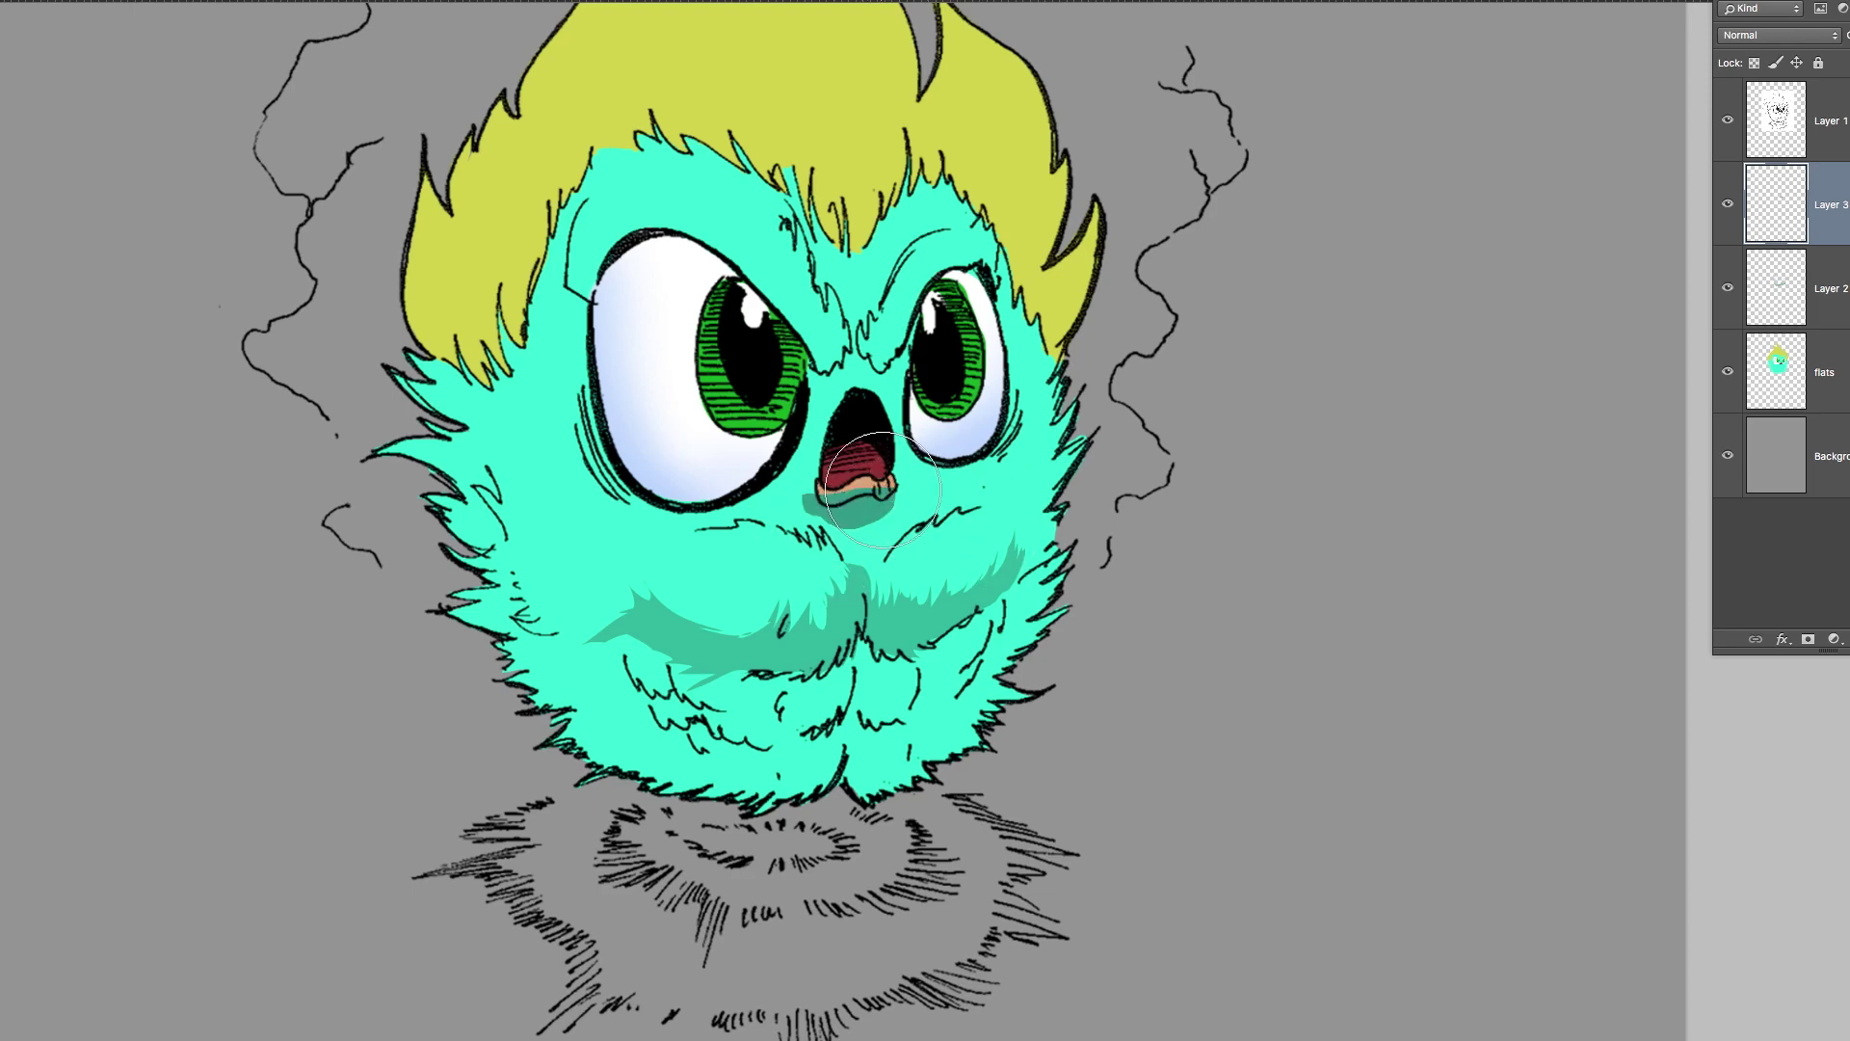
{"action": "left_click", "coordinate": [911, 511]}
{"action": "left_click", "coordinate": [901, 520]}
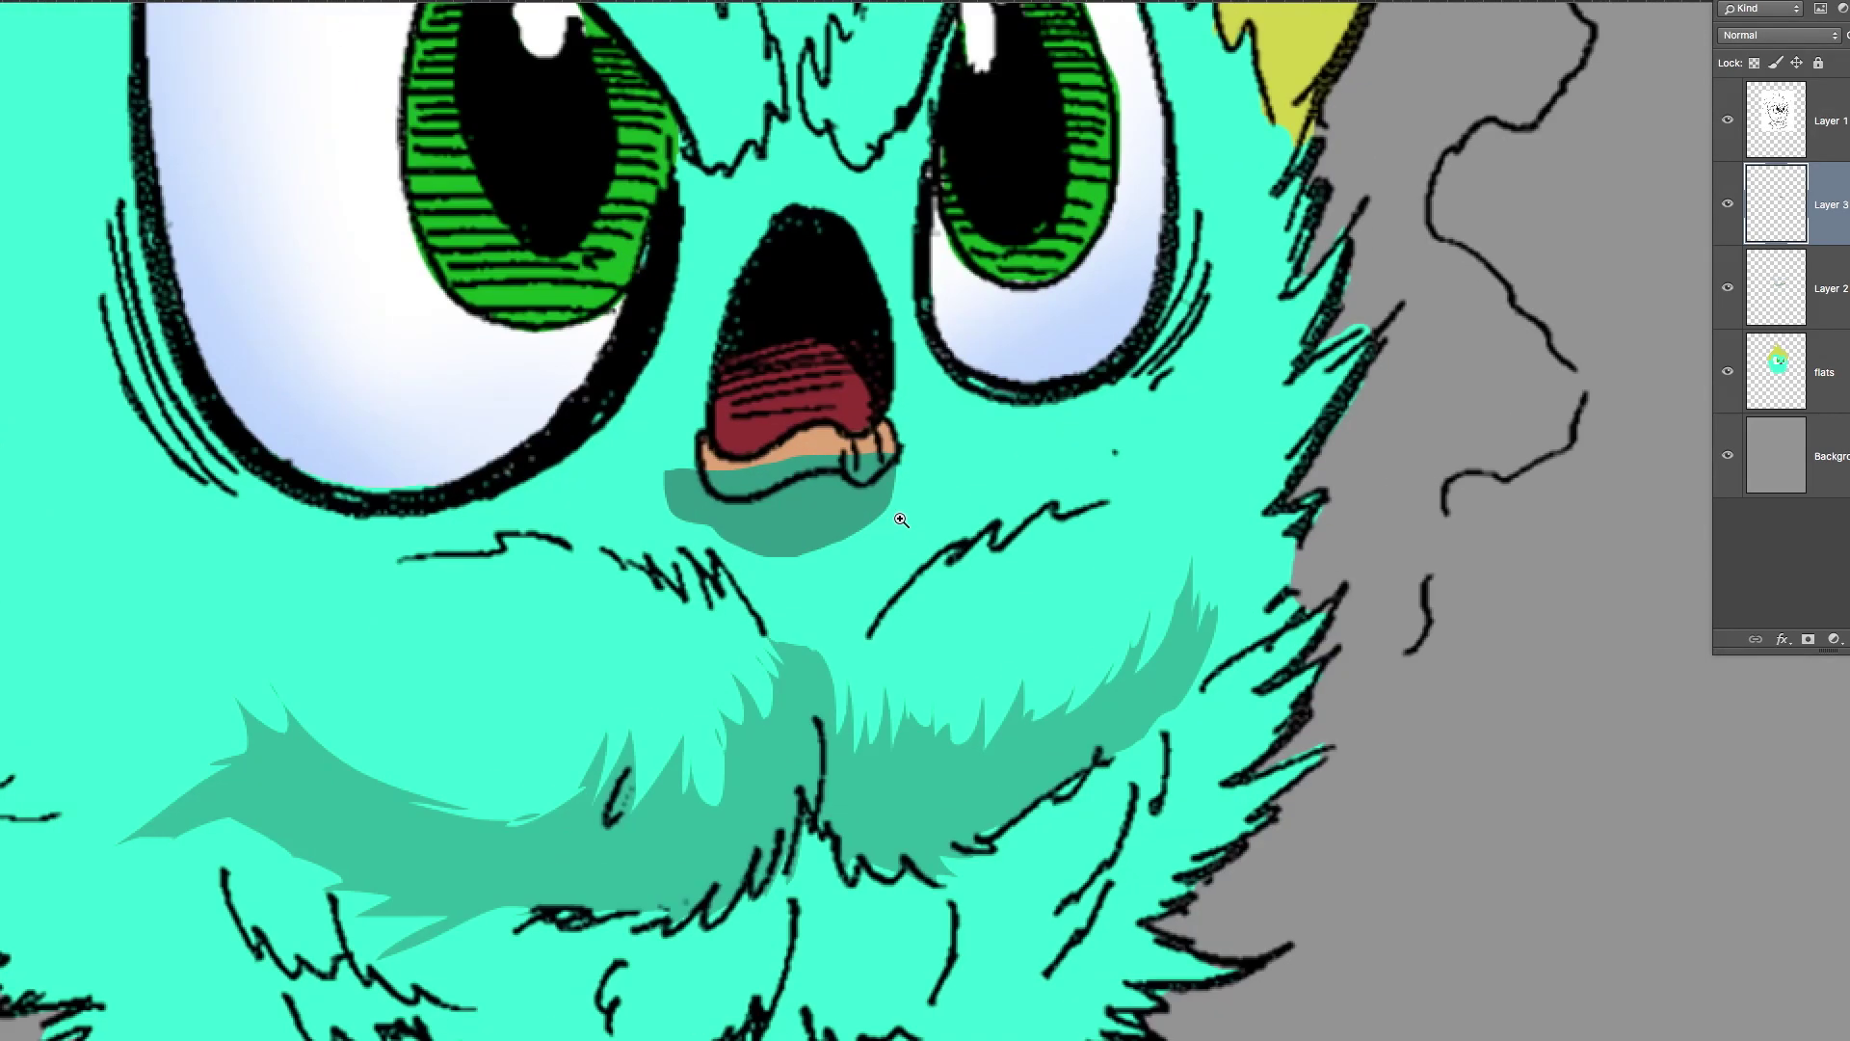
{"action": "left_click", "coordinate": [857, 549], "text": "alt"}
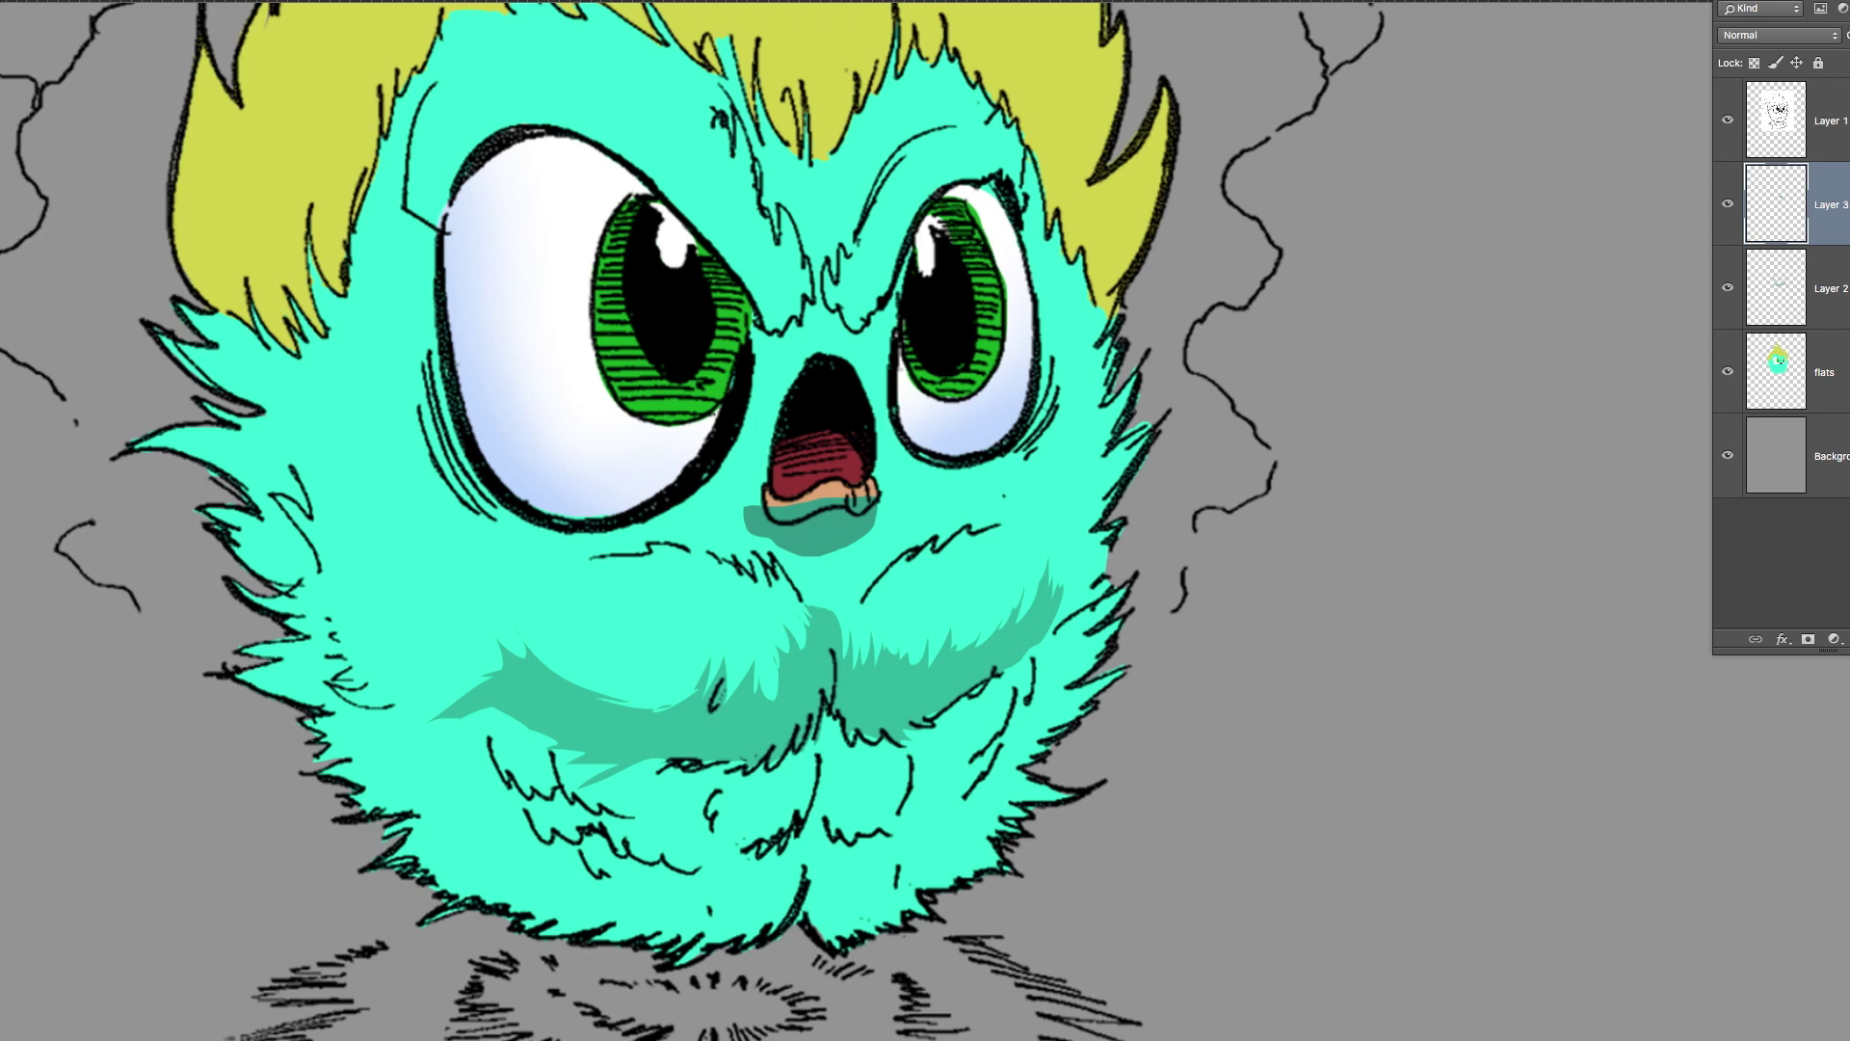
{"action": "left_click", "coordinate": [1830, 288], "text": "shift"}
{"action": "key", "text": "ctrl+e"}
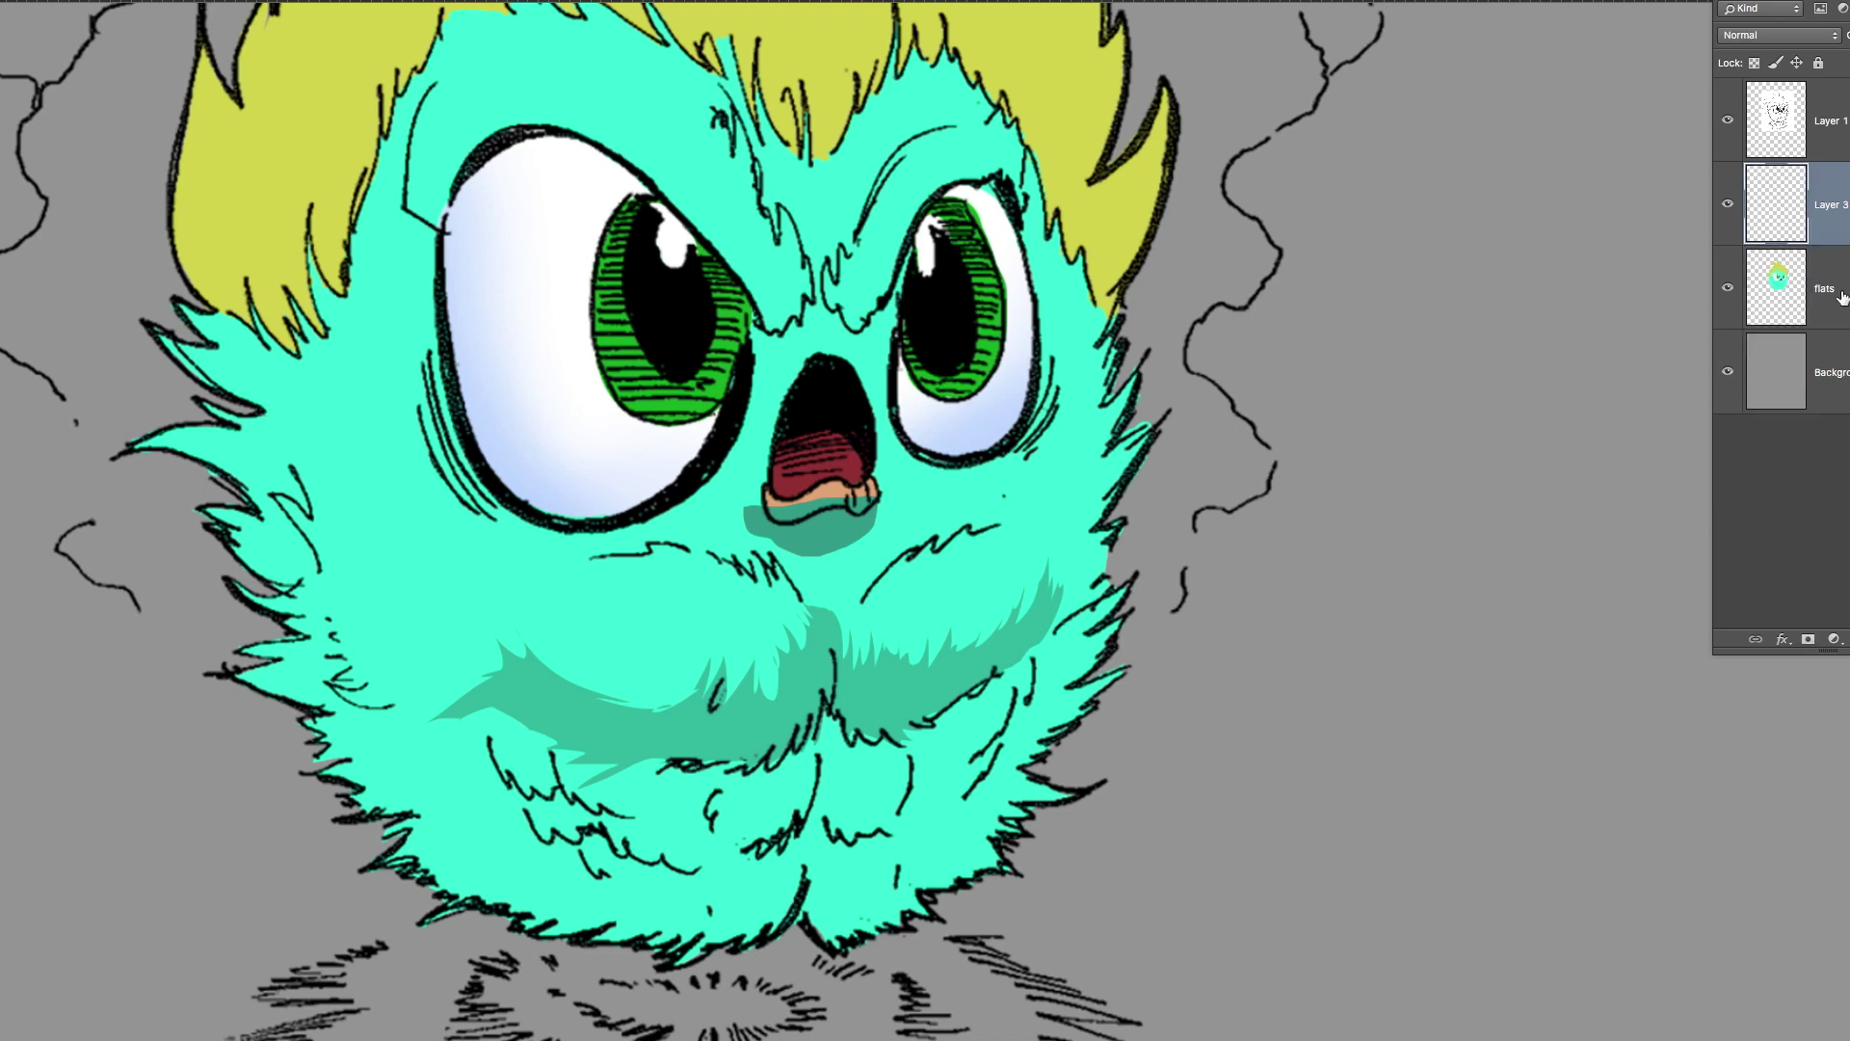
Select the orange lip on the flats layer and clear the shadow covering it on the merged shading layer.
{"action": "left_click", "coordinate": [1798, 305]}
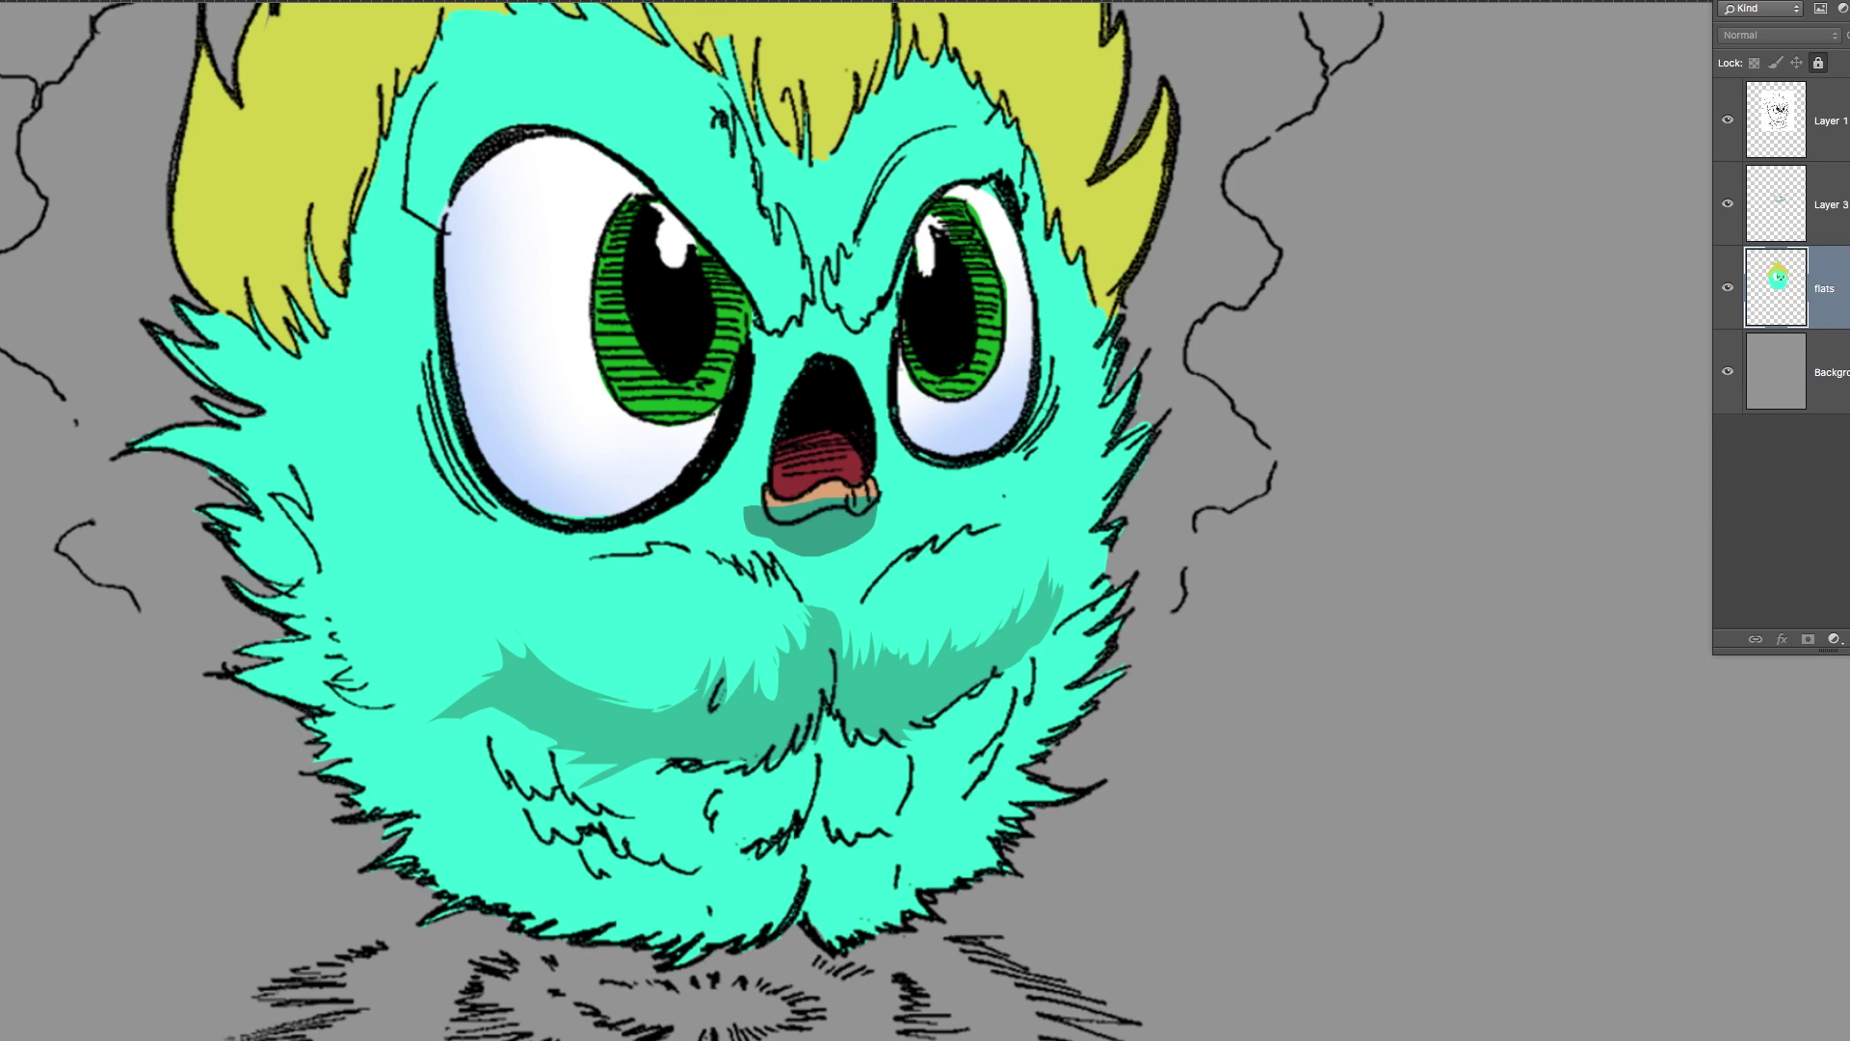
{"action": "left_click", "coordinate": [835, 490]}
{"action": "left_click", "coordinate": [1829, 205]}
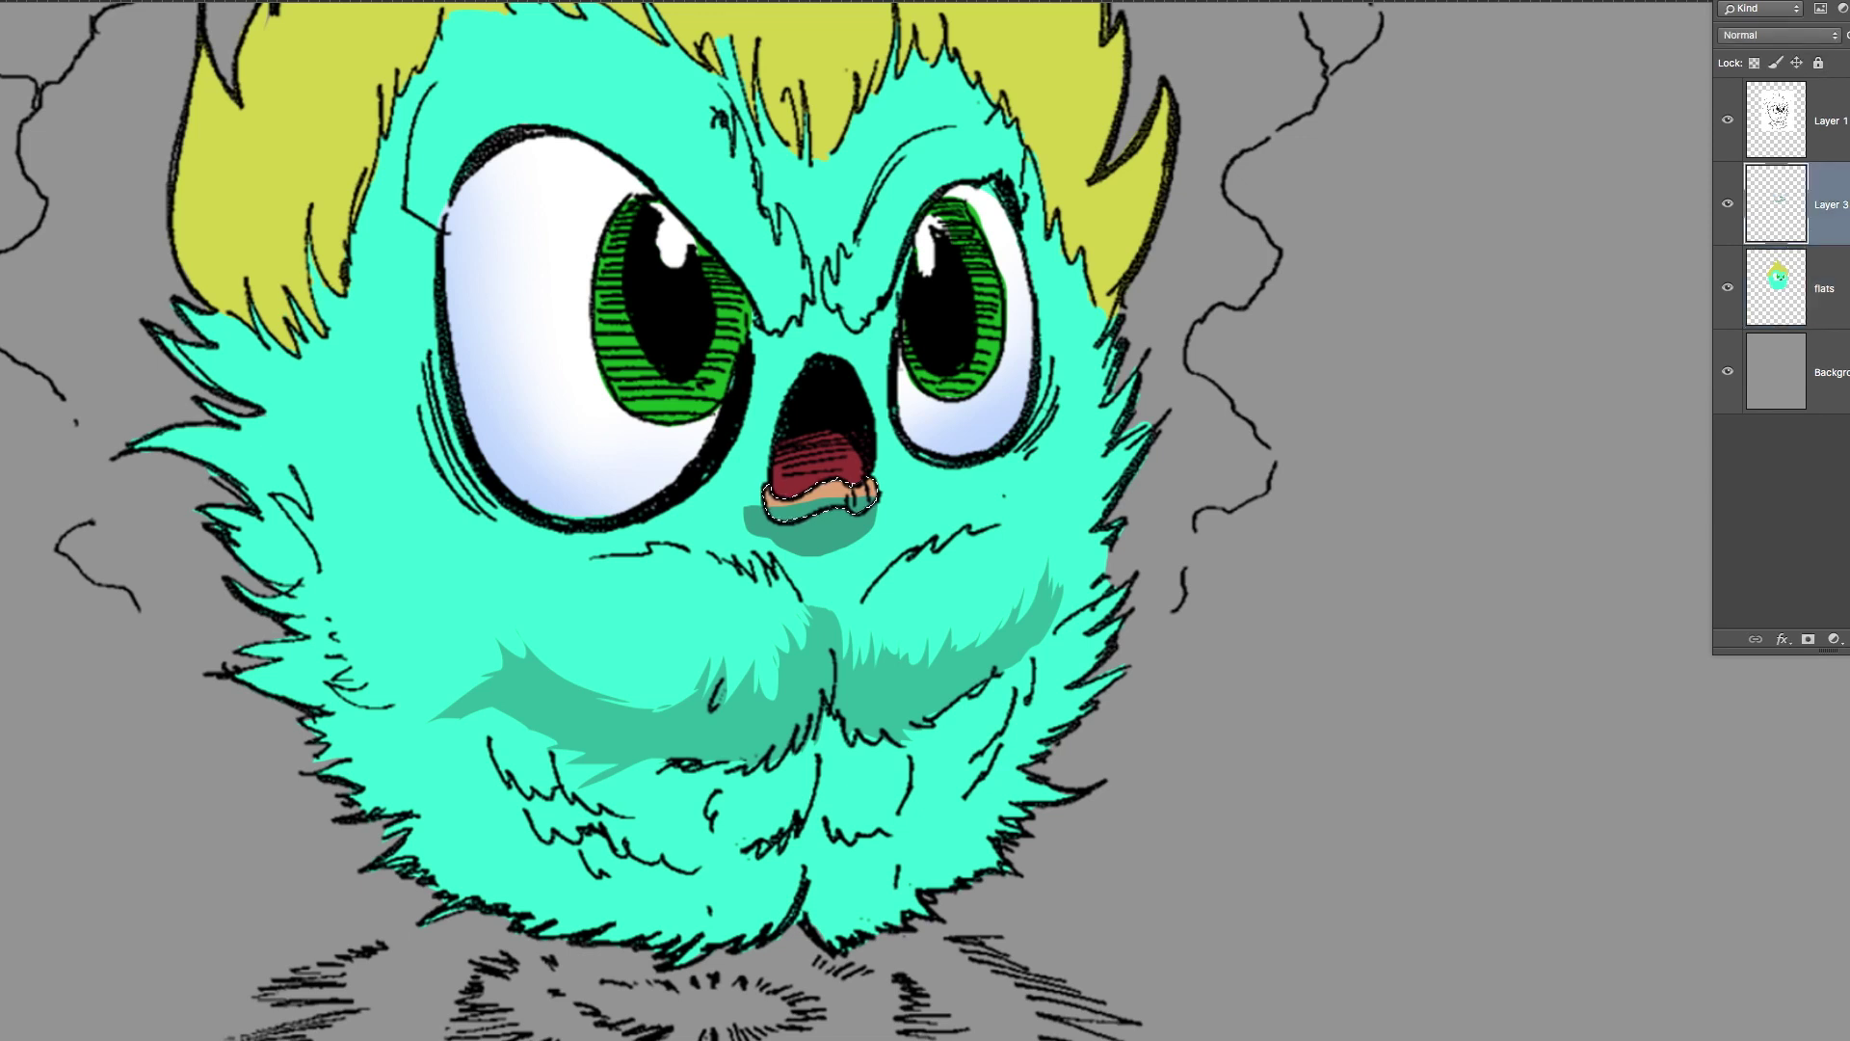
{"action": "key", "text": "alt+BackSpace"}
{"action": "left_click", "coordinate": [1064, 525], "text": "alt"}
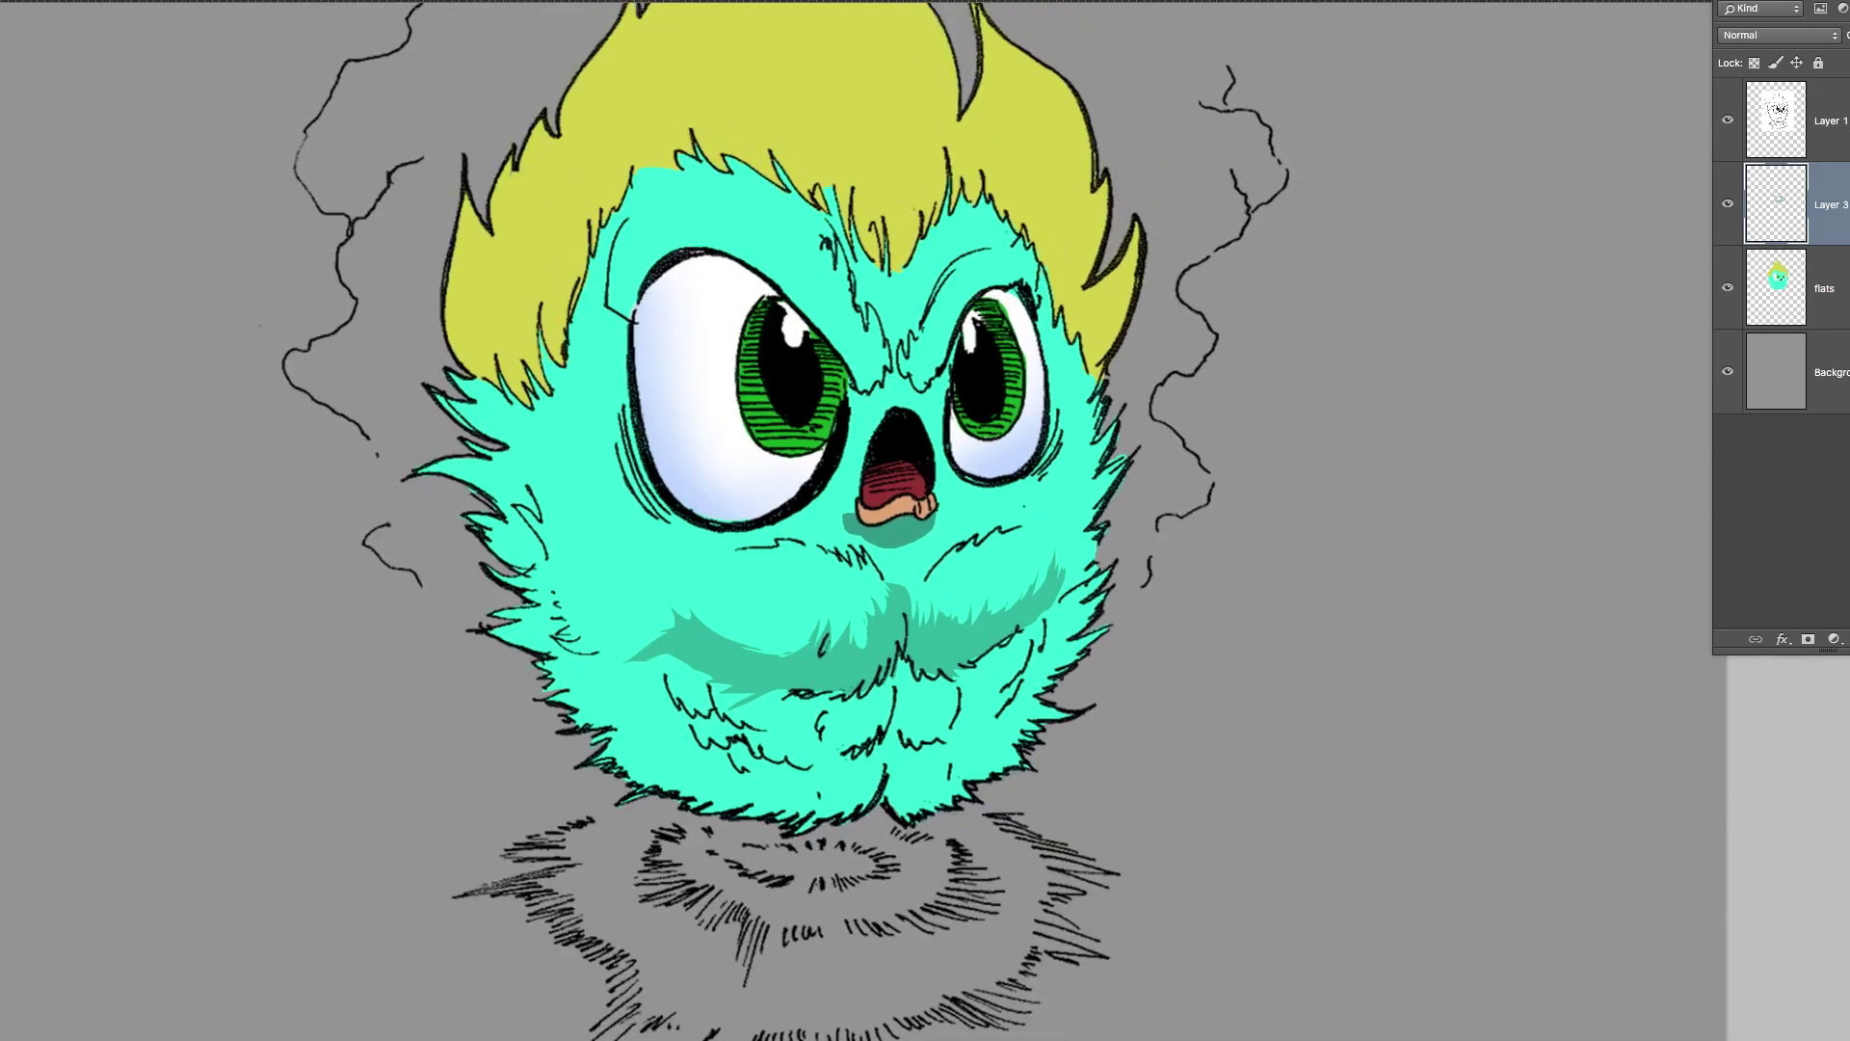
Lasso and paint a teal shadow under the brow over the smaller eye on a new layer, then merge it with the shading layer below.
{"action": "key", "text": "ctrl+shift+alt+n"}
{"action": "left_click", "coordinate": [901, 352]}
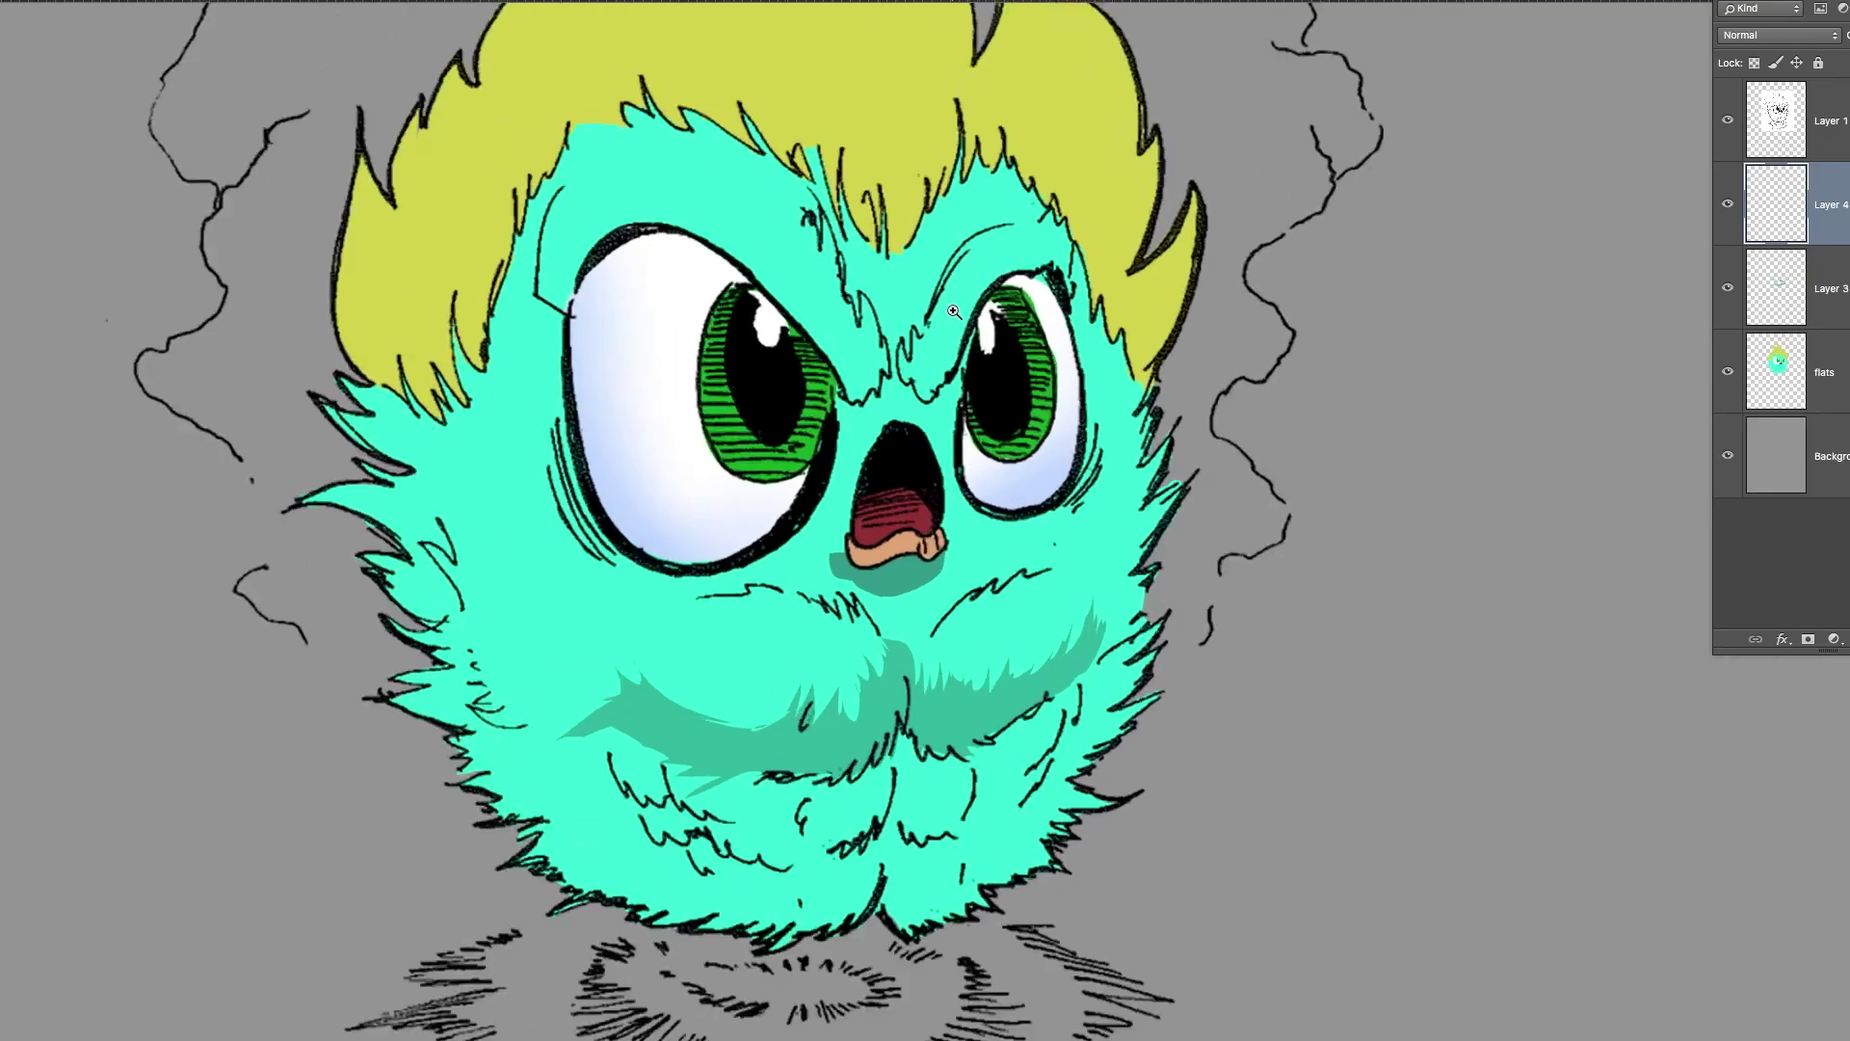
{"action": "key", "text": "l"}
{"action": "left_click_drag", "start_coordinate": [907, 358], "coordinate": [925, 356]}
{"action": "mouse_move", "coordinate": [1036, 247]}
{"action": "left_mouse_down"}
{"action": "mouse_move", "coordinate": [1078, 338]}
{"action": "mouse_move", "coordinate": [984, 455]}
{"action": "mouse_move", "coordinate": [949, 408]}
{"action": "mouse_move", "coordinate": [956, 374]}
{"action": "mouse_move", "coordinate": [908, 371]}
{"action": "left_mouse_up"}
{"action": "key", "text": "b"}
{"action": "mouse_move", "coordinate": [904, 335]}
{"action": "left_mouse_down"}
{"action": "mouse_move", "coordinate": [895, 385]}
{"action": "mouse_move", "coordinate": [1014, 349]}
{"action": "mouse_move", "coordinate": [1003, 384]}
{"action": "left_mouse_up"}
{"action": "key", "text": "ctrl+d"}
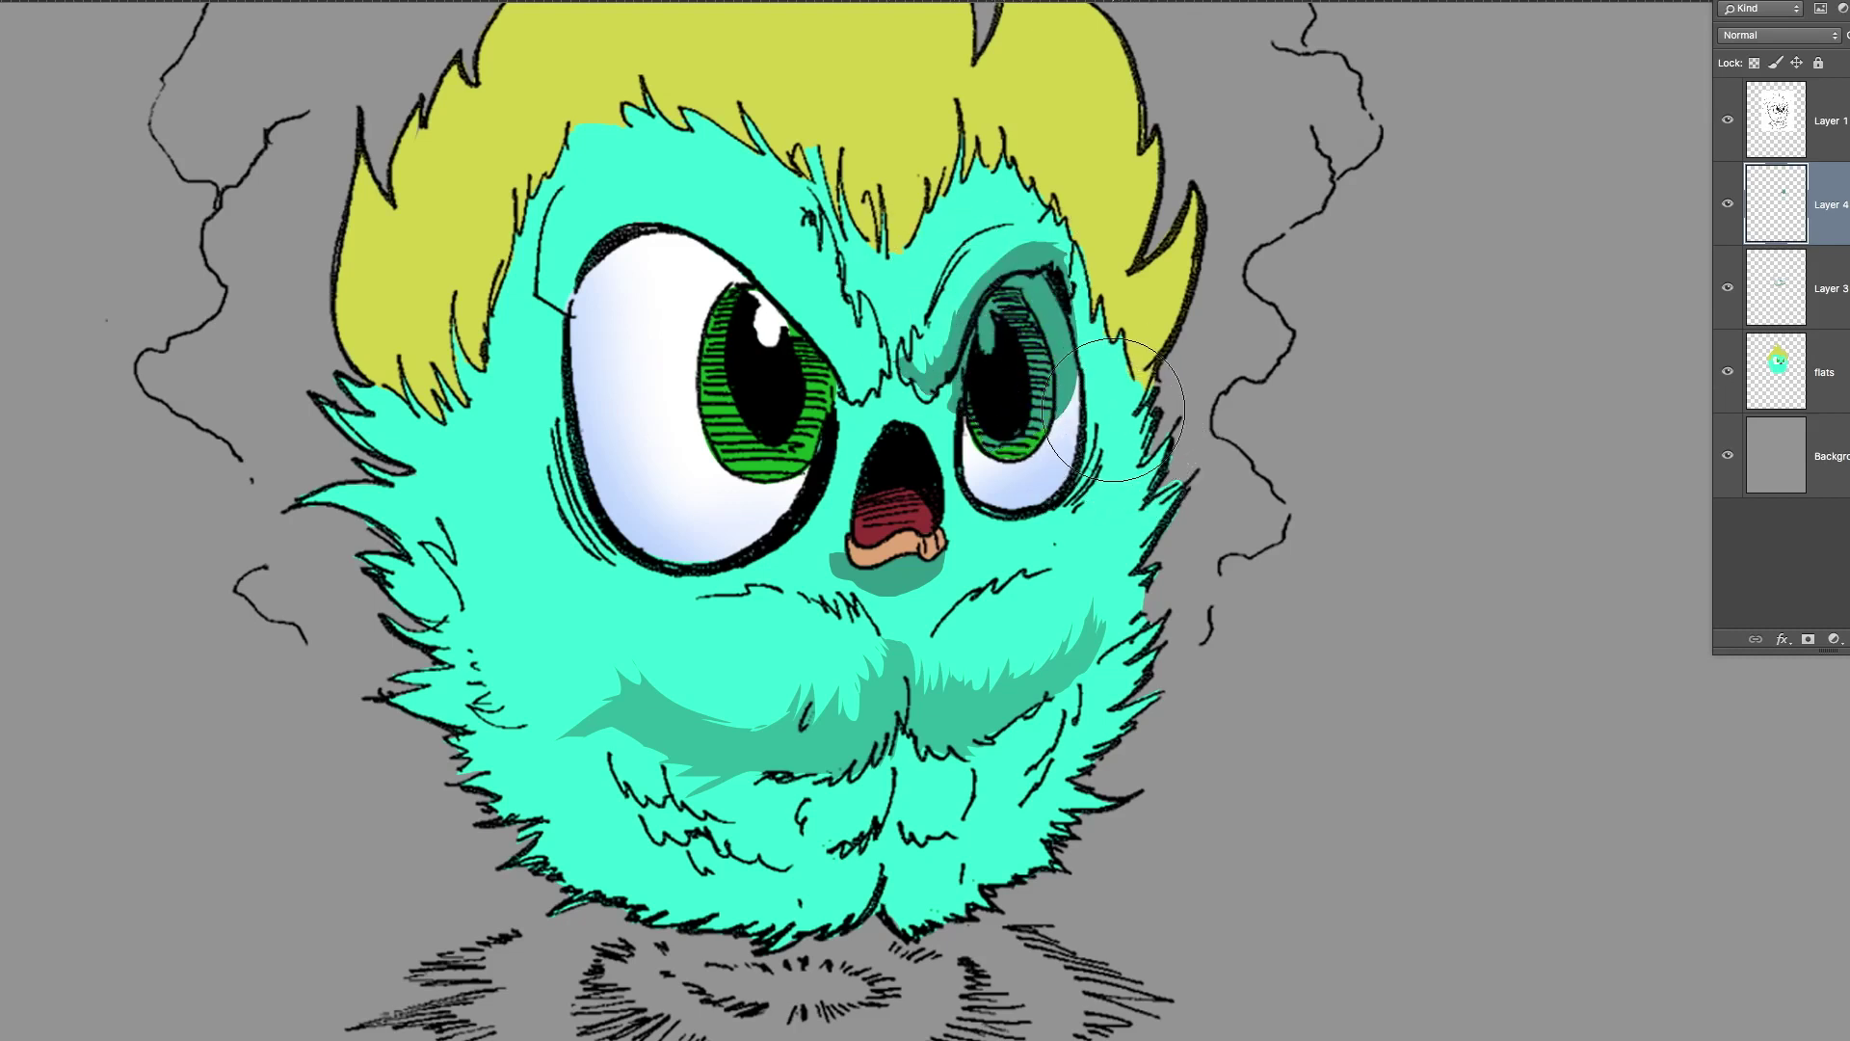
{"action": "left_click", "coordinate": [1836, 316], "text": "shift"}
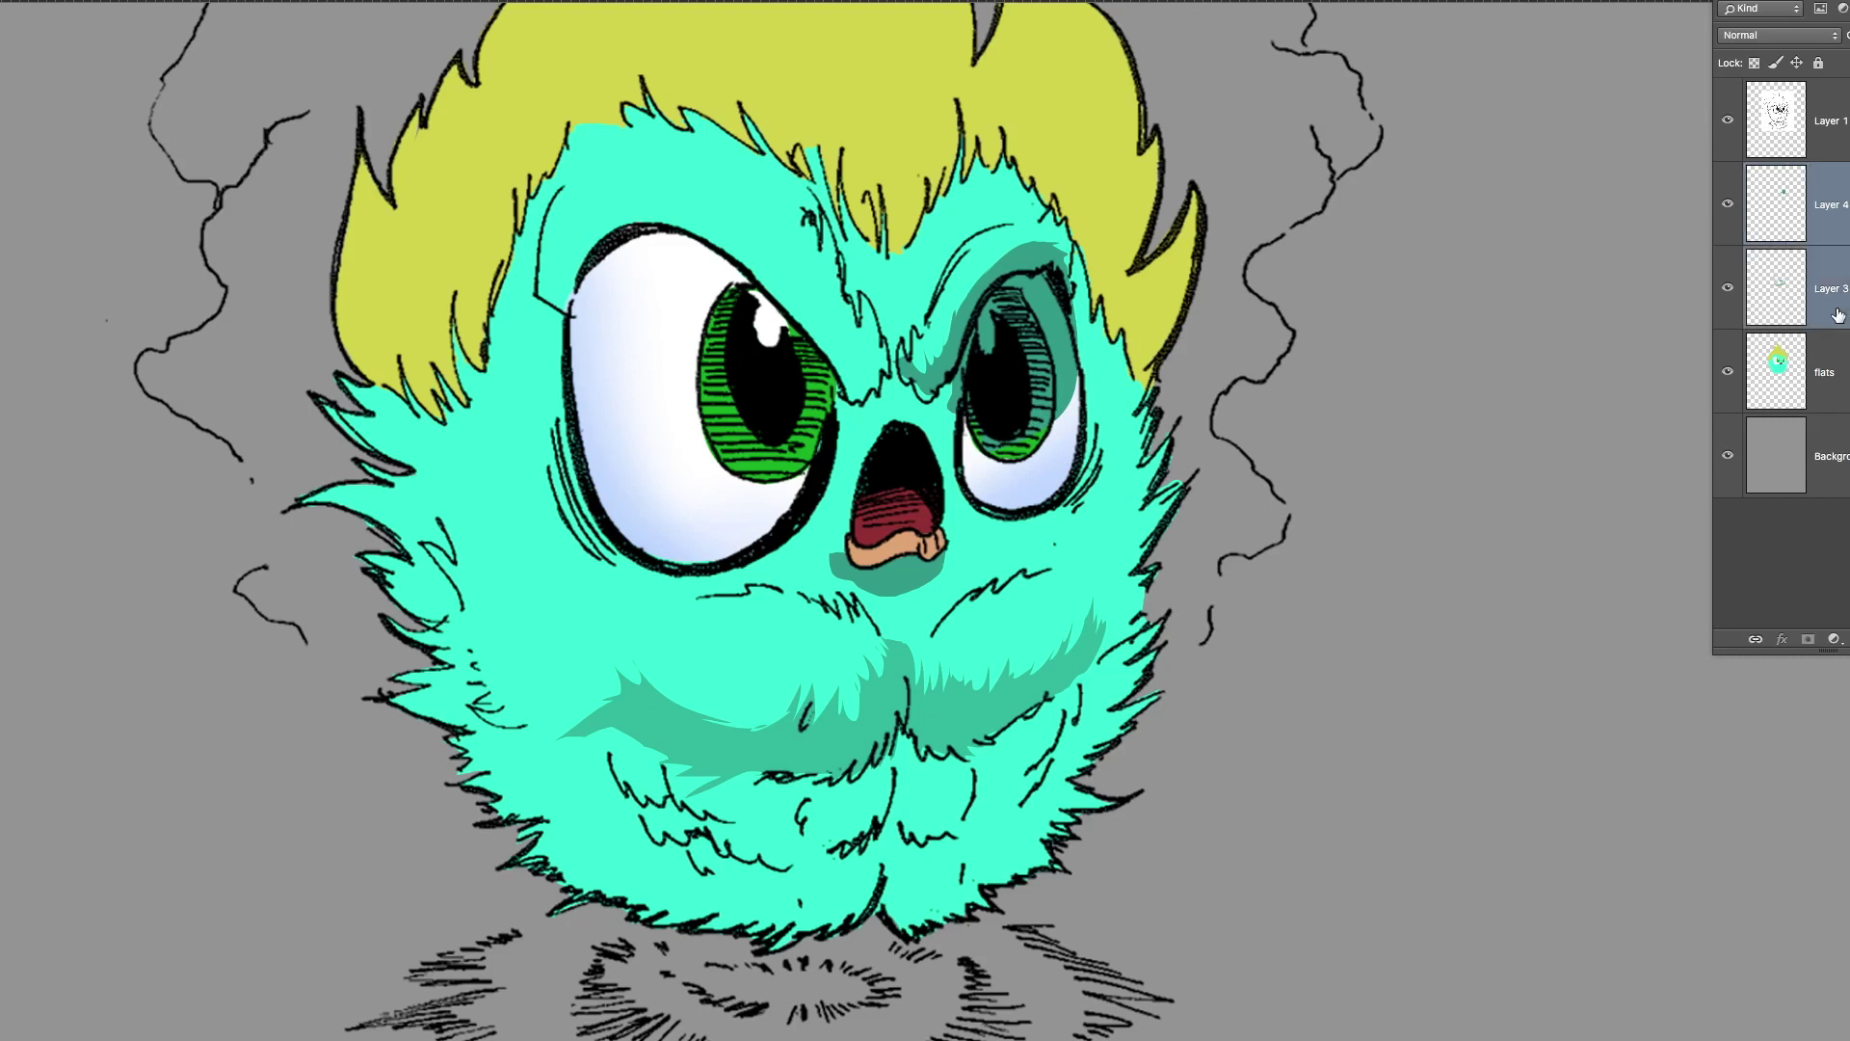
{"action": "key", "text": "ctrl+e"}
Select the smaller eye's iris, white and pupil on the flats layer and clear the brow shadow covering them on the shading layer.
{"action": "left_click", "coordinate": [1794, 310]}
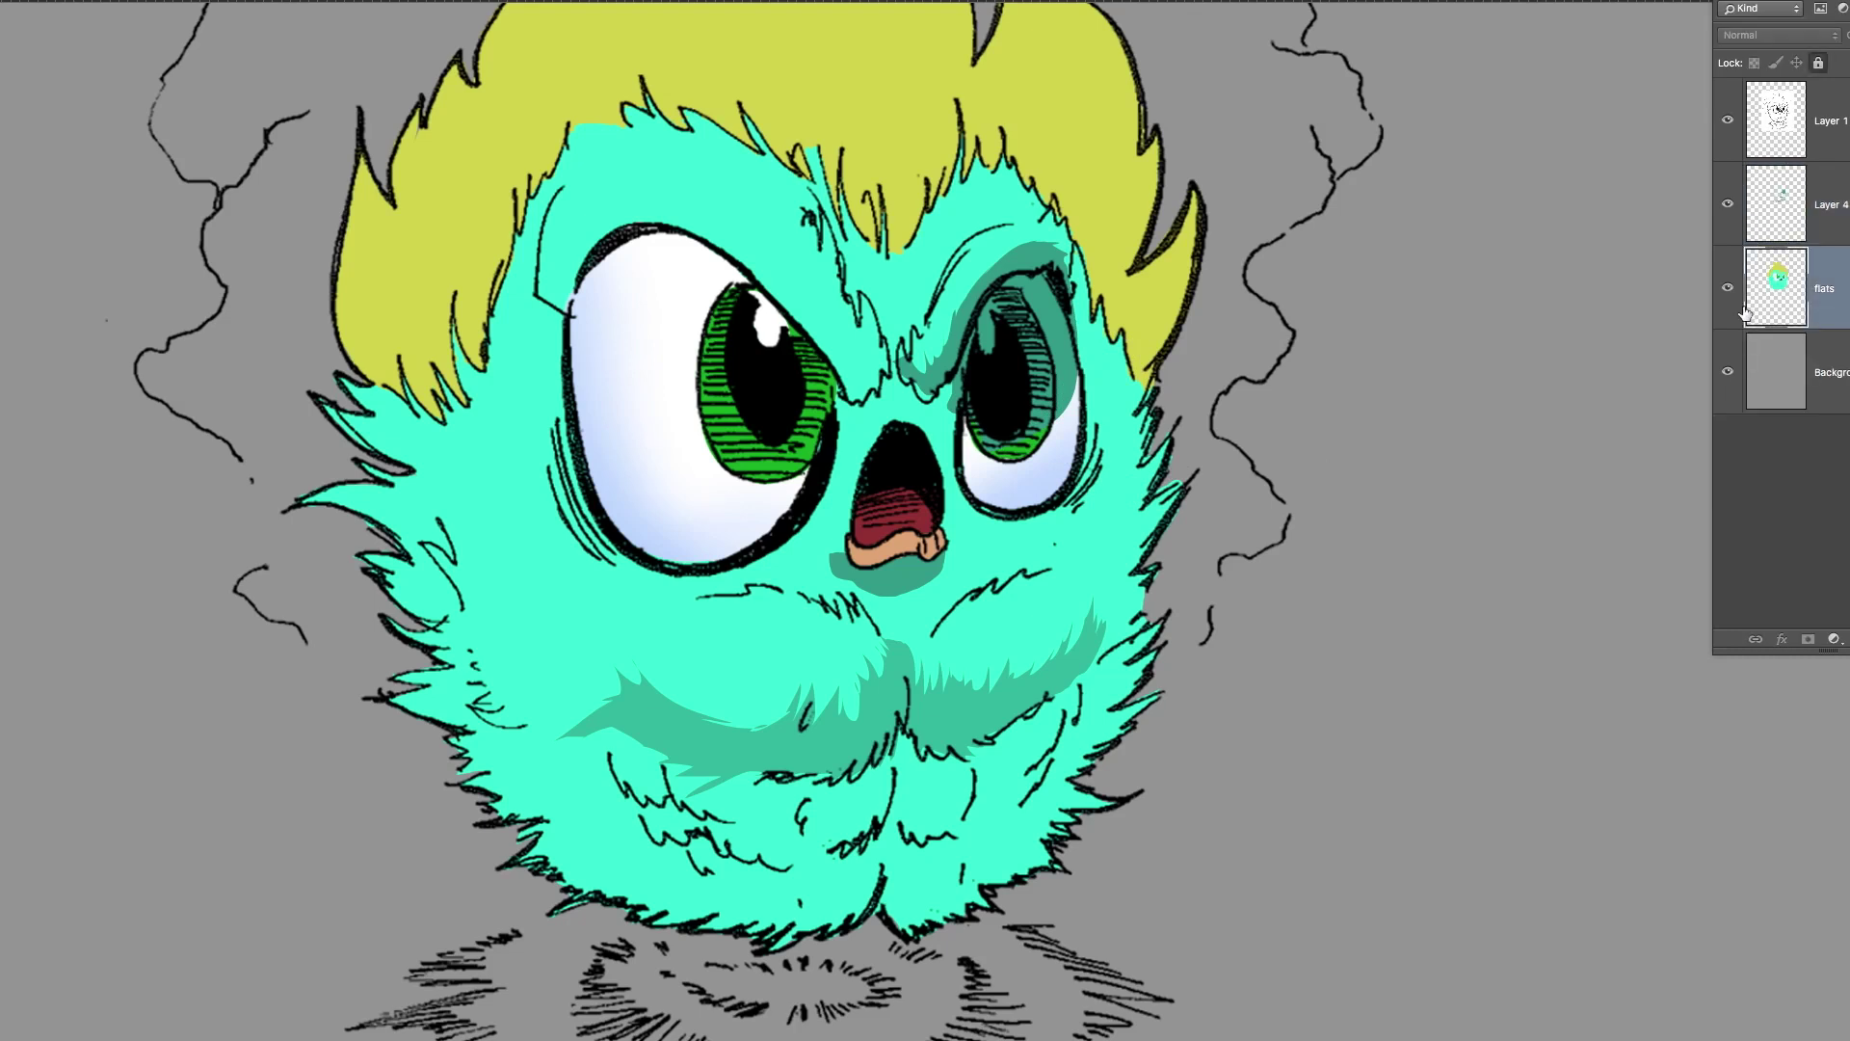
{"action": "left_click", "coordinate": [1038, 424]}
{"action": "left_click", "coordinate": [1842, 231]}
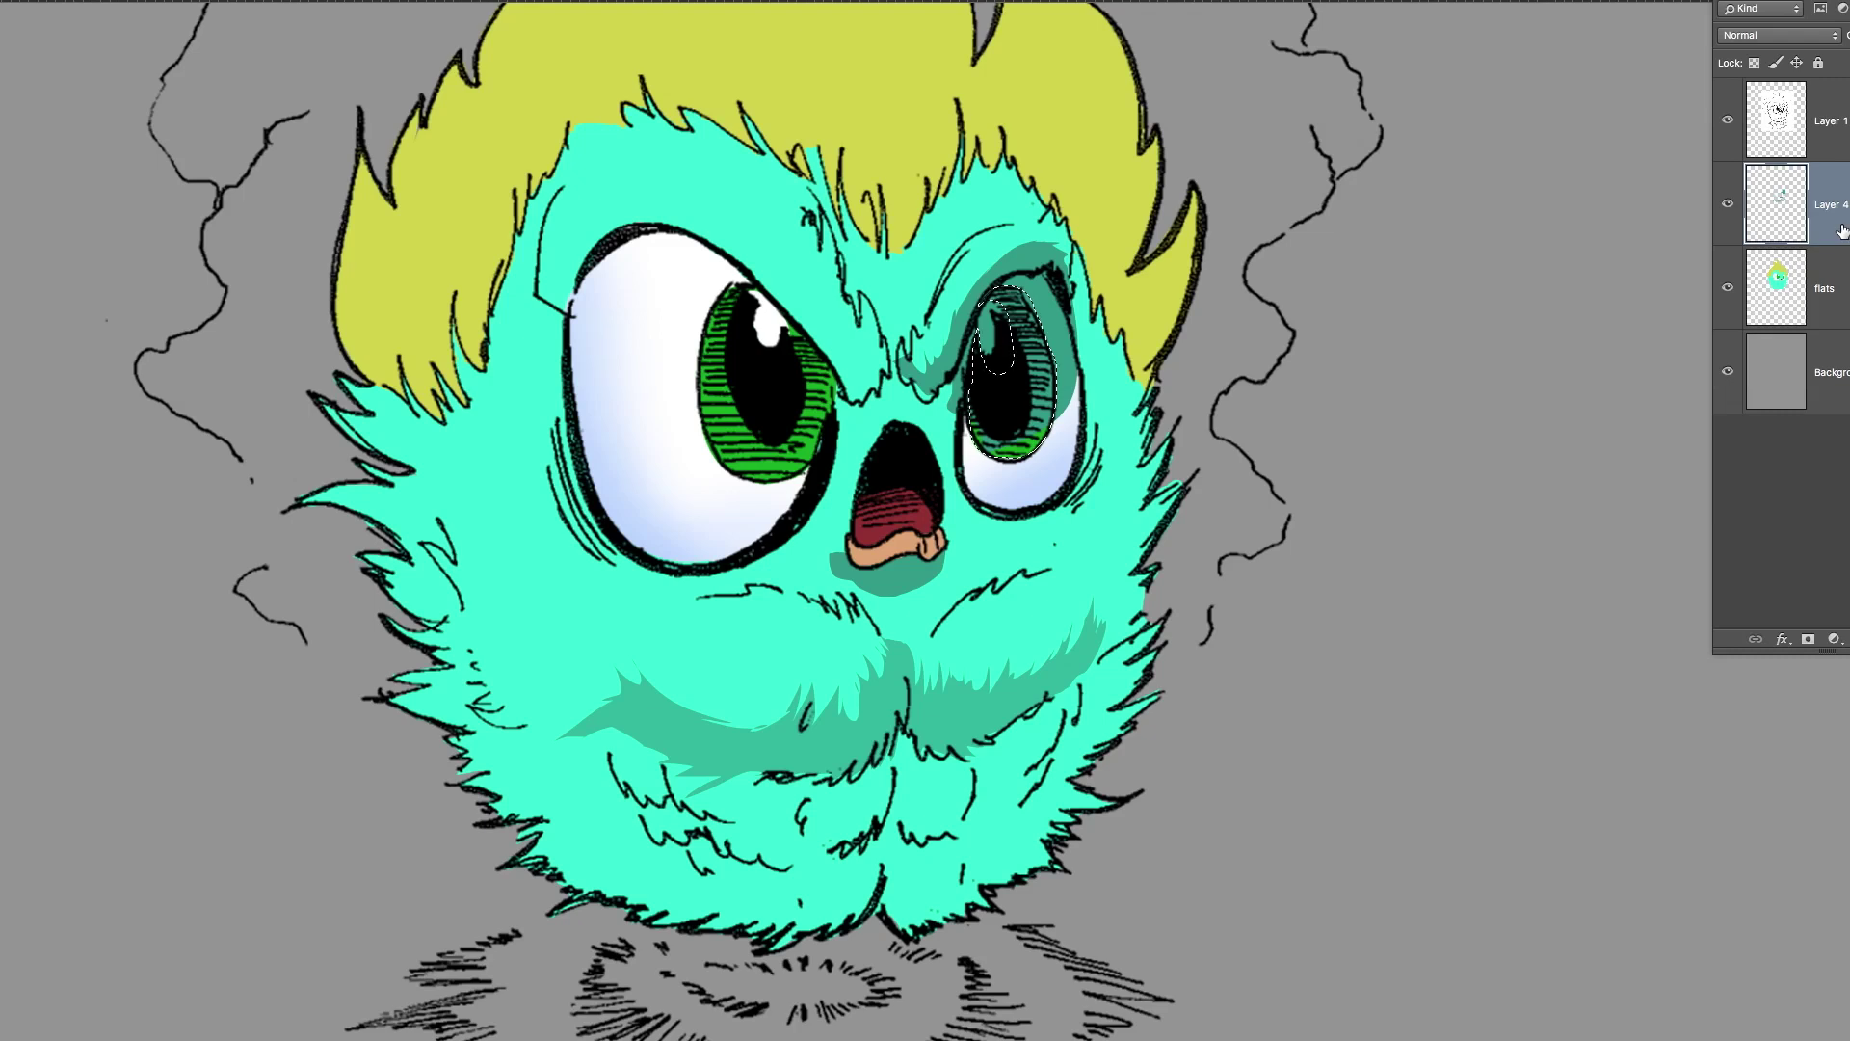
{"action": "left_click", "coordinate": [1776, 306]}
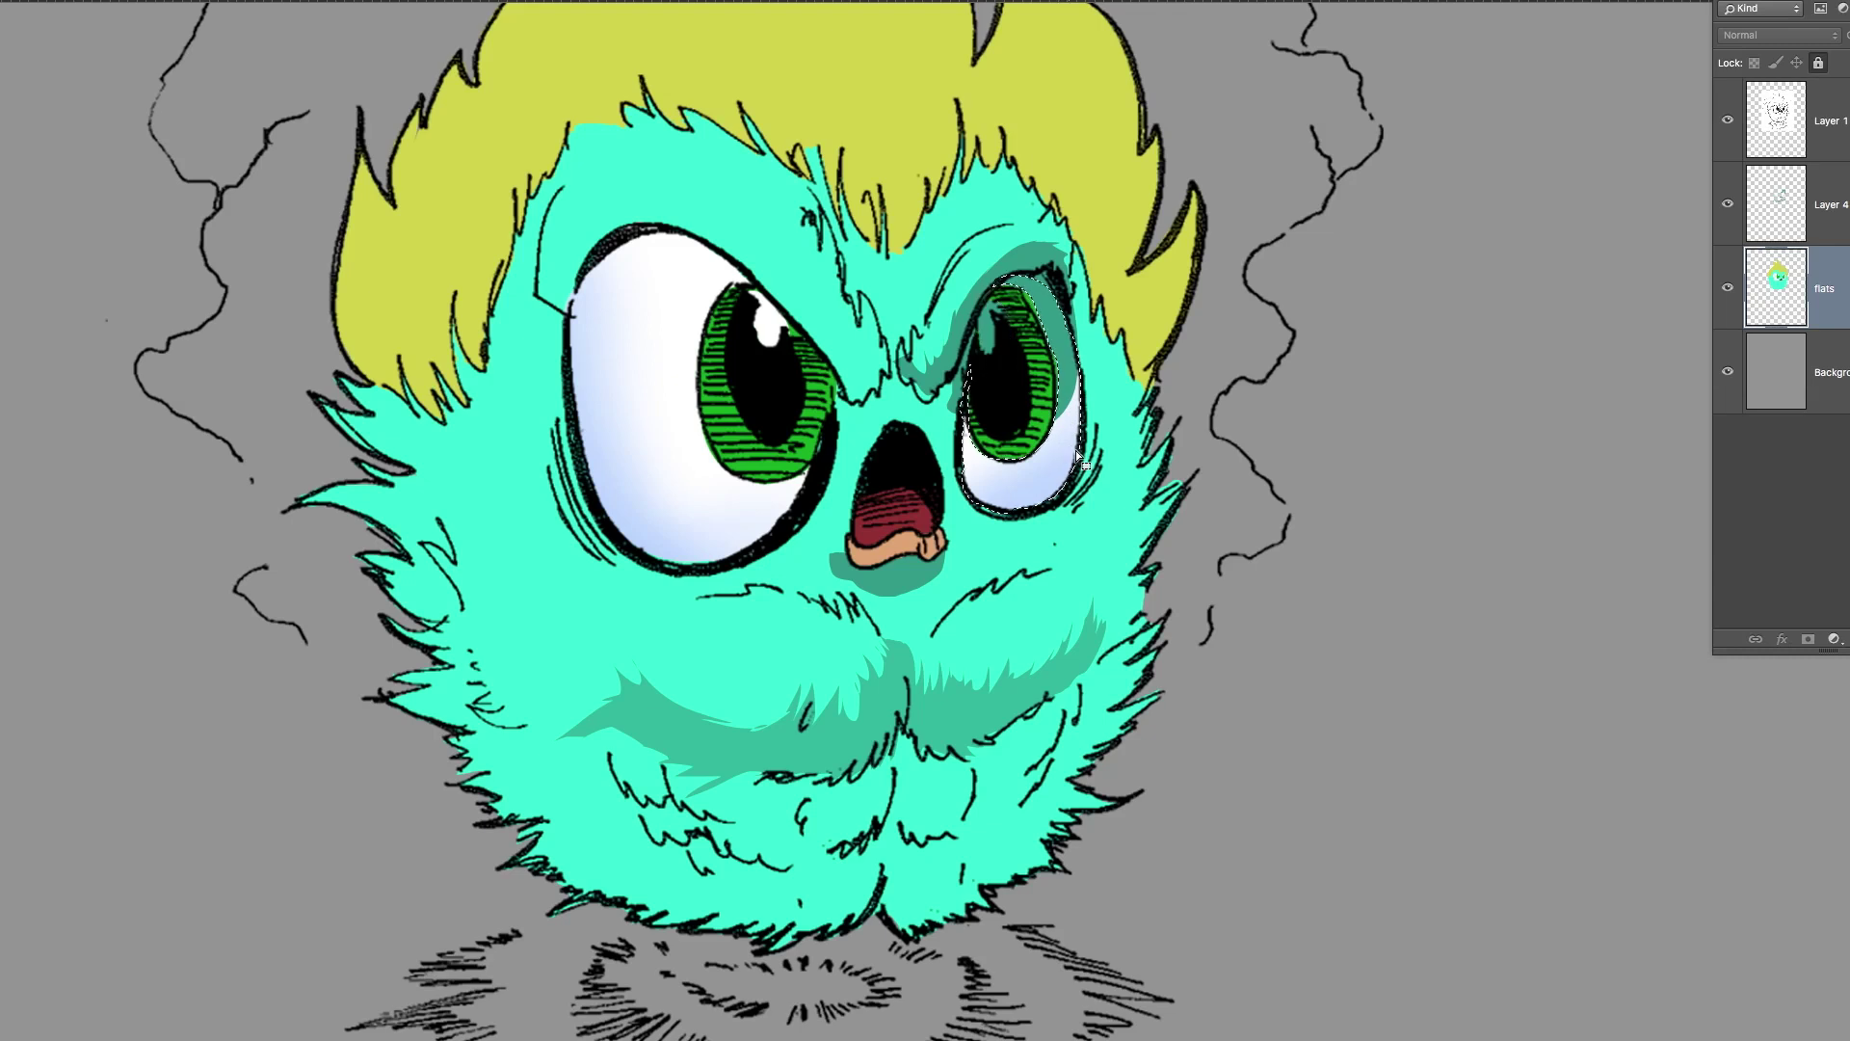
{"action": "left_click", "coordinate": [1819, 205]}
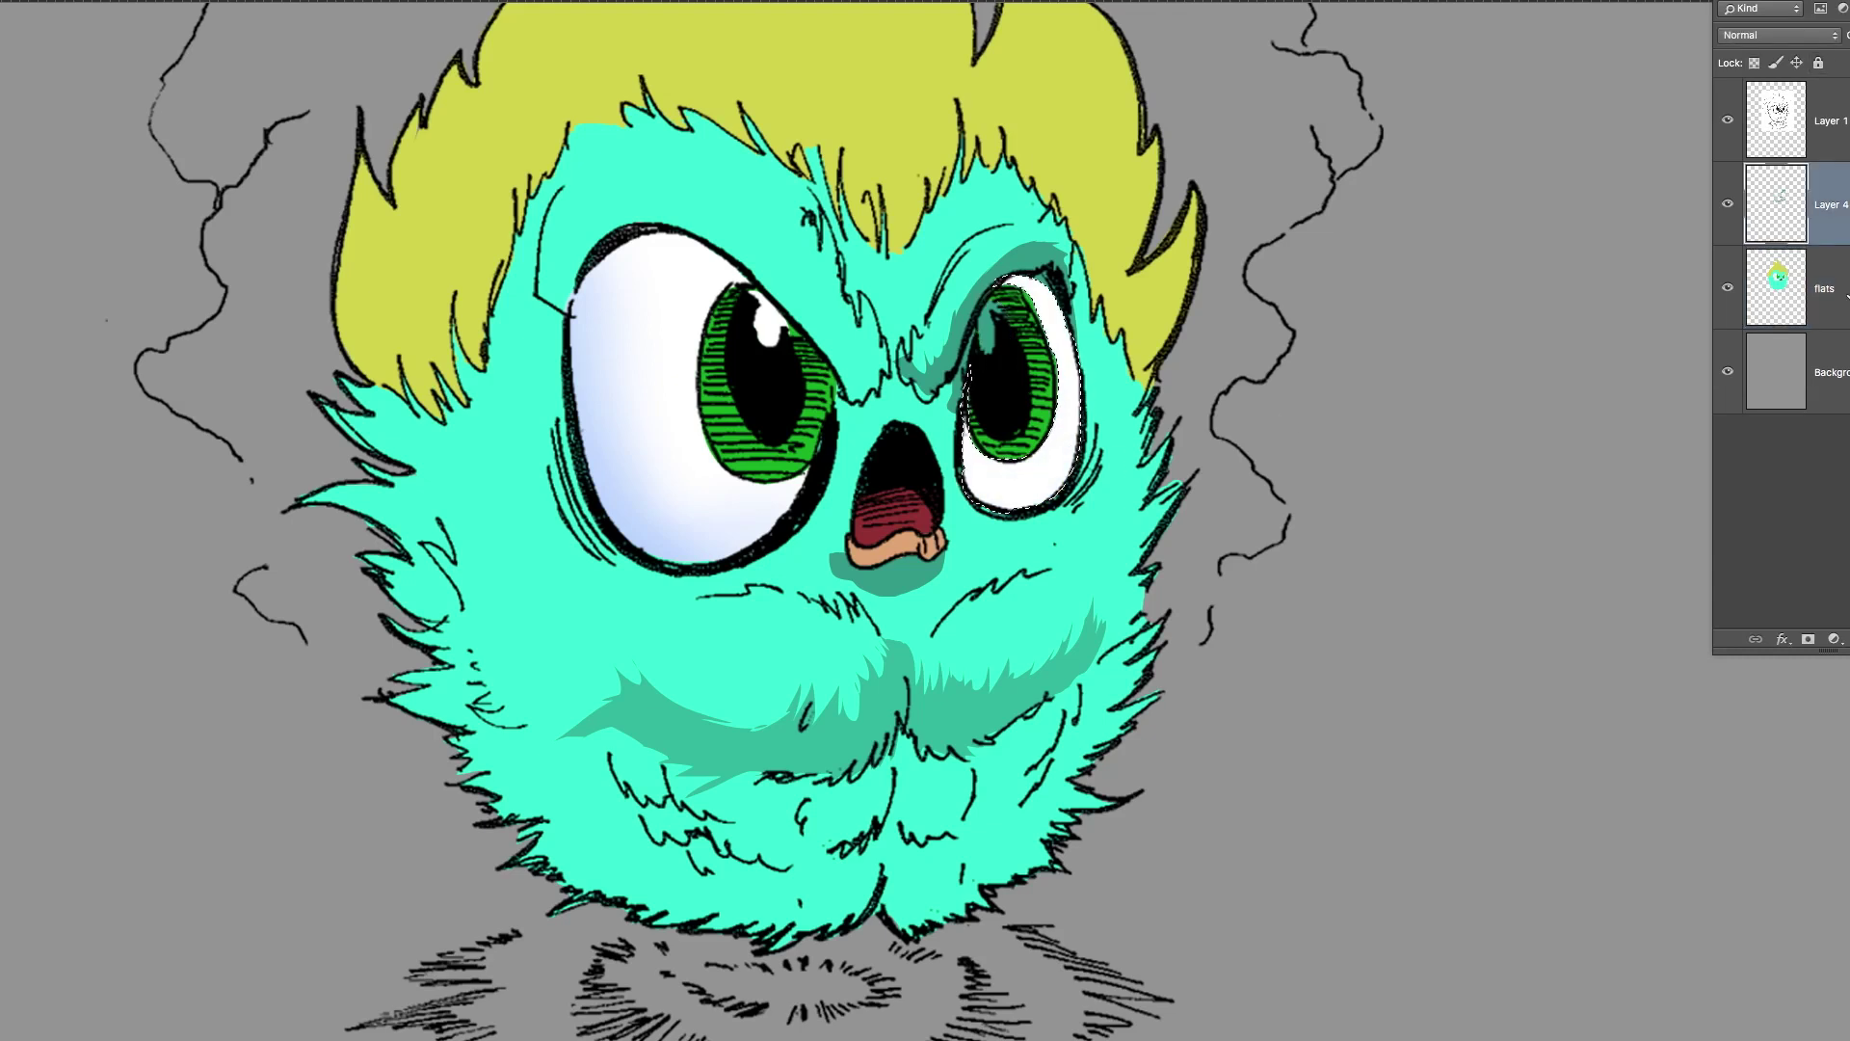
{"action": "left_click", "coordinate": [1847, 297]}
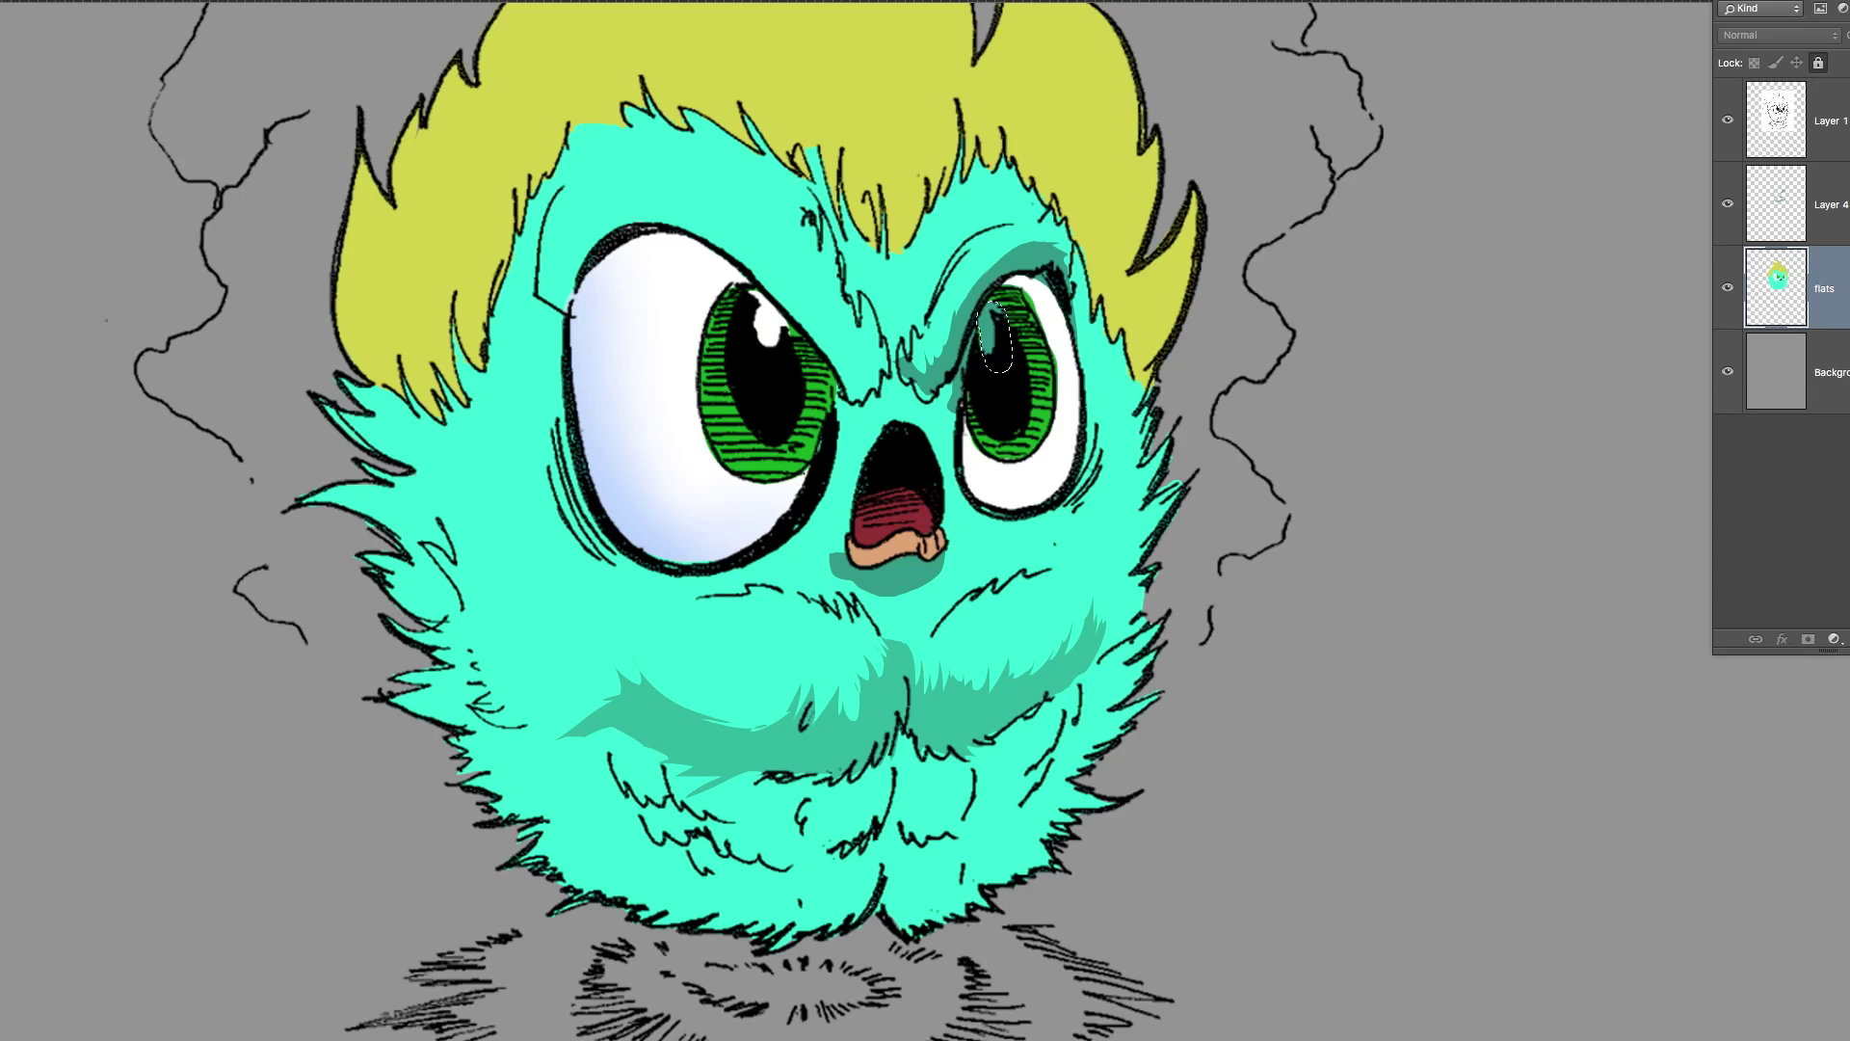
{"action": "key", "text": "super+d"}
{"action": "left_click", "coordinate": [1830, 205]}
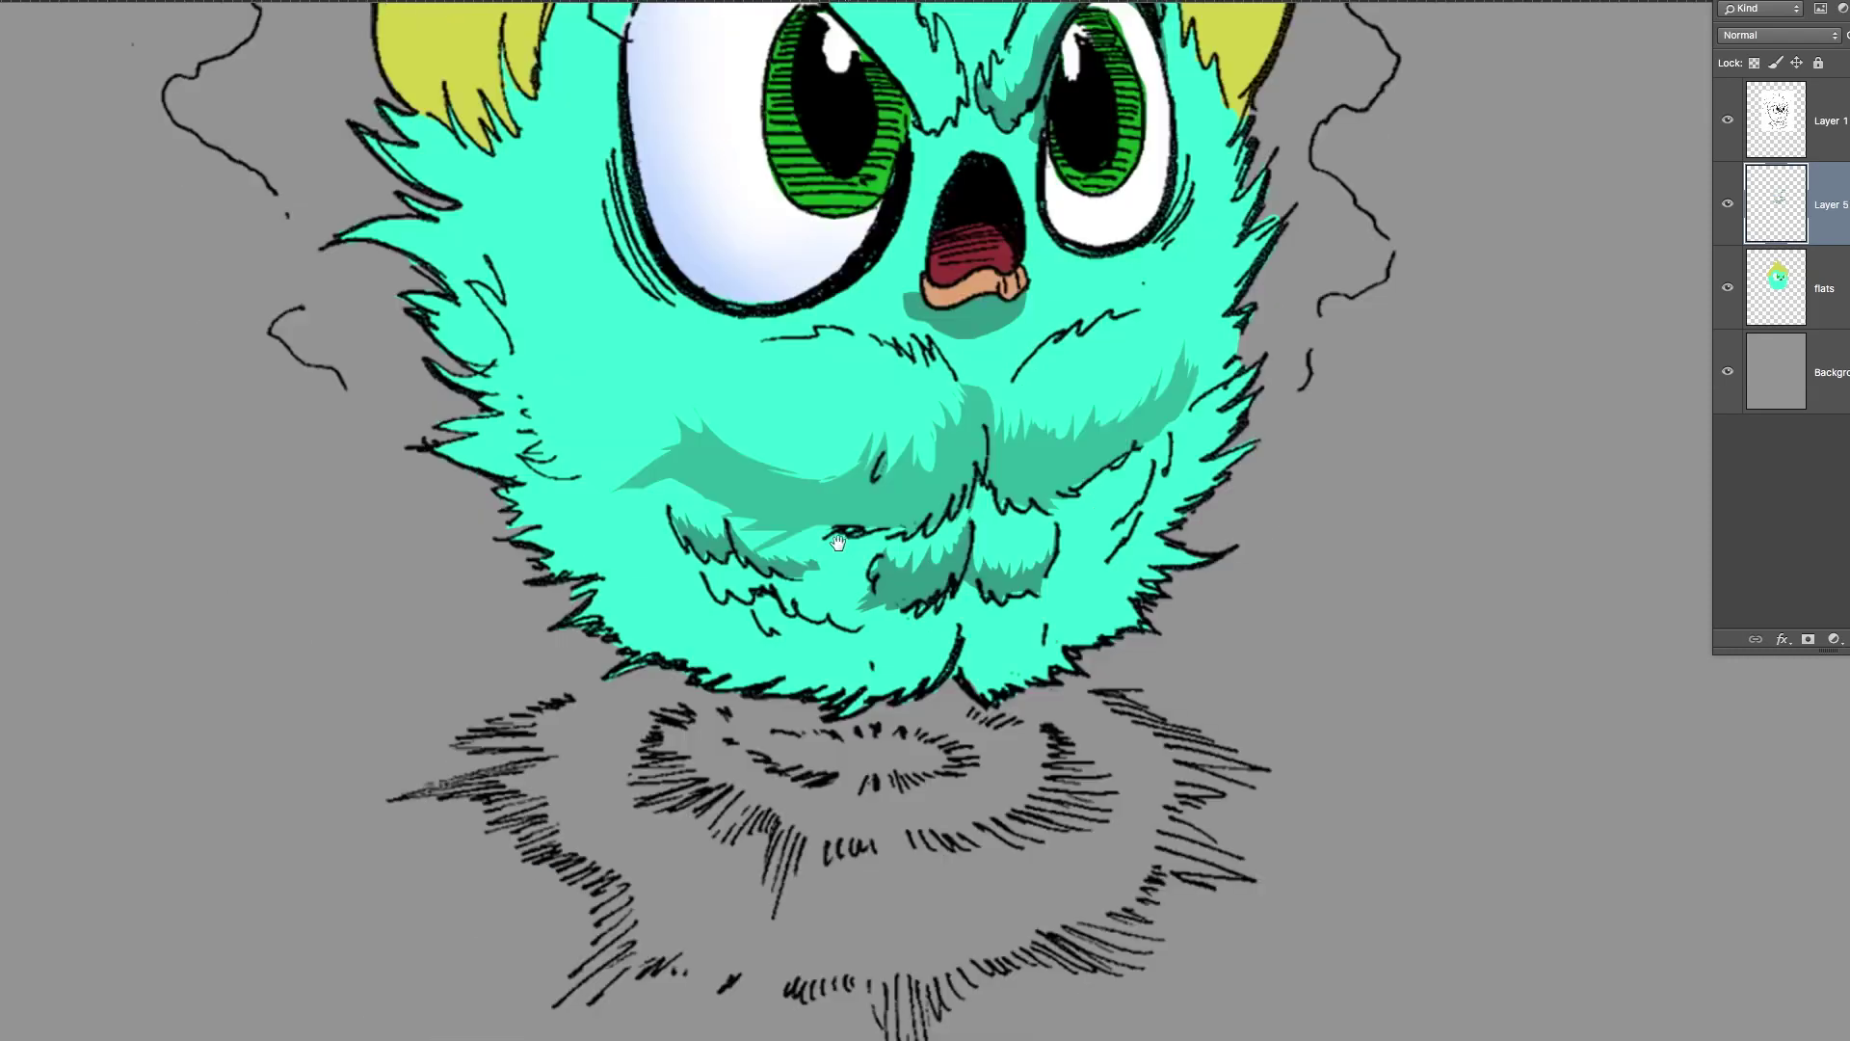
Lasso a jagged fur shape along the creature's underside, paint it teal on a new layer and clear the selection.
{"action": "left_click_drag", "start_coordinate": [774, 591], "coordinate": [853, 624]}
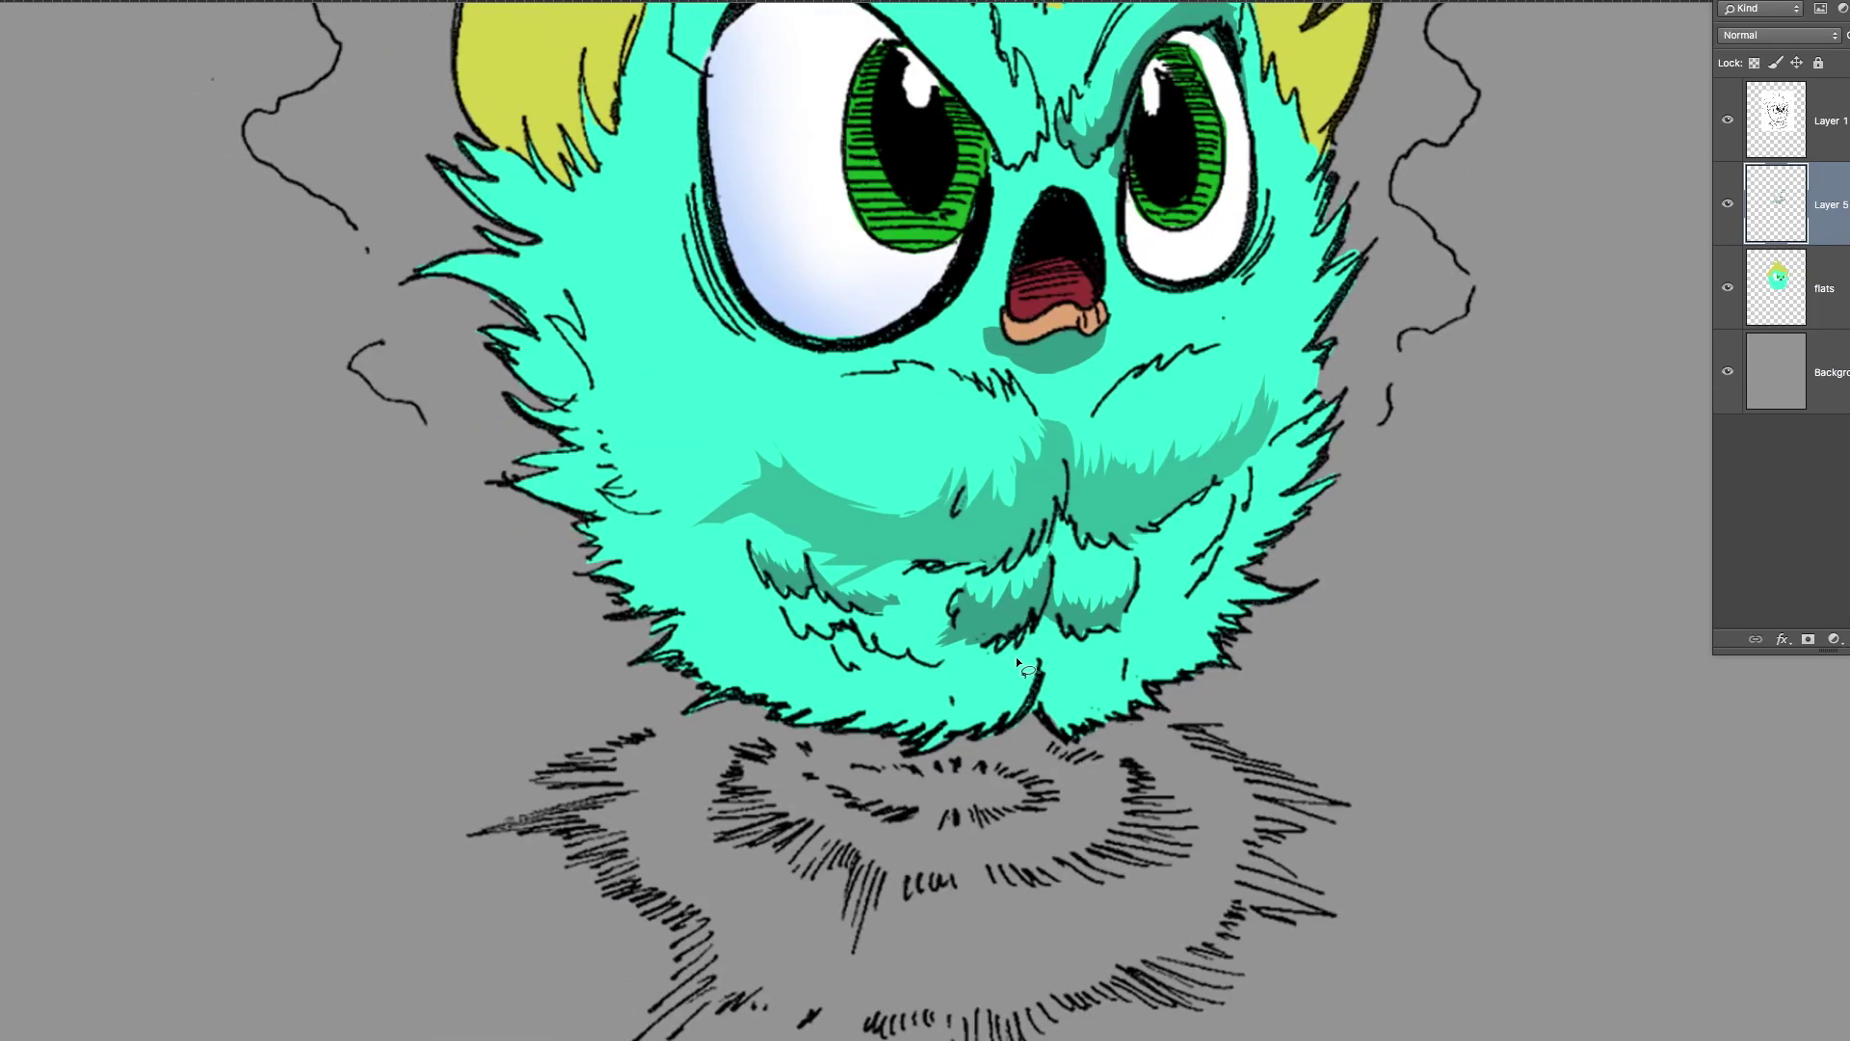
{"action": "left_click_drag", "start_coordinate": [959, 685], "coordinate": [916, 677]}
{"action": "mouse_move", "coordinate": [1033, 700]}
{"action": "left_mouse_down"}
{"action": "mouse_move", "coordinate": [1174, 732]}
{"action": "mouse_move", "coordinate": [1264, 663]}
{"action": "left_mouse_up"}
{"action": "left_click_drag", "start_coordinate": [1081, 653], "coordinate": [1033, 671]}
{"action": "key", "text": "b"}
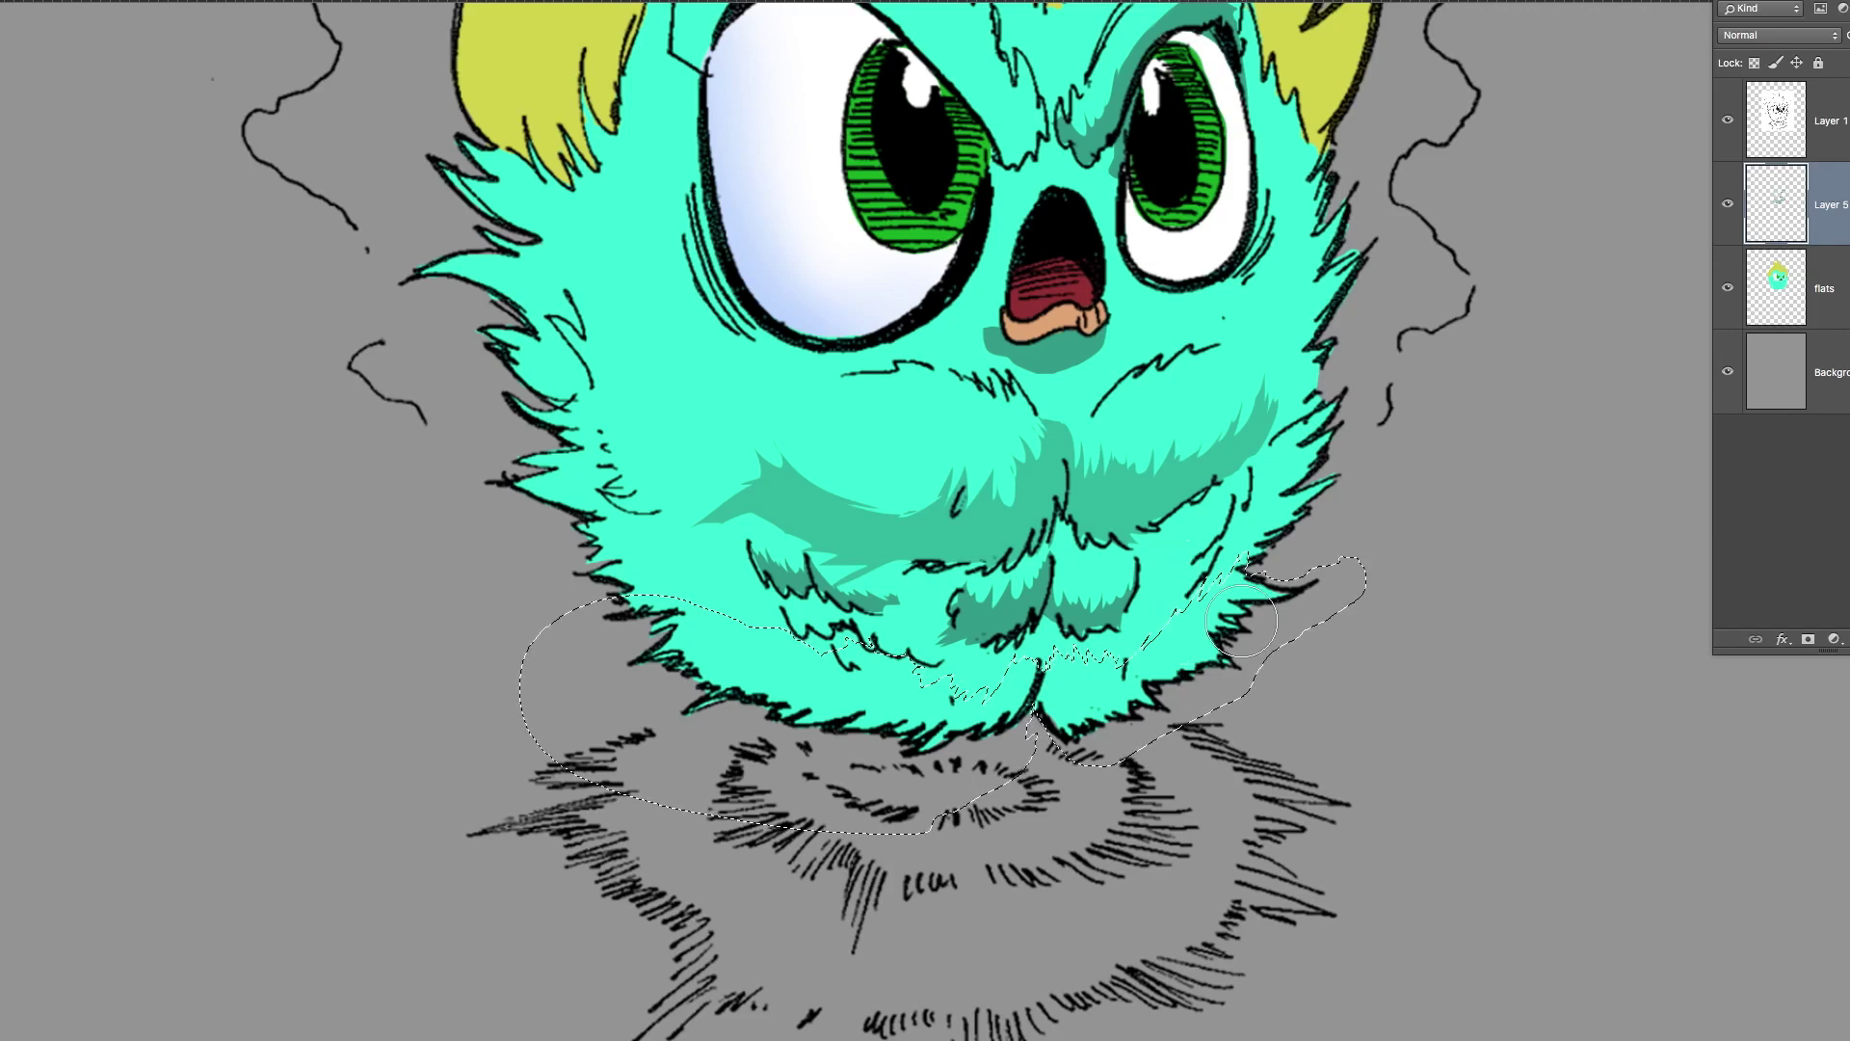
{"action": "key", "text": "ctrl+shift+alt+n"}
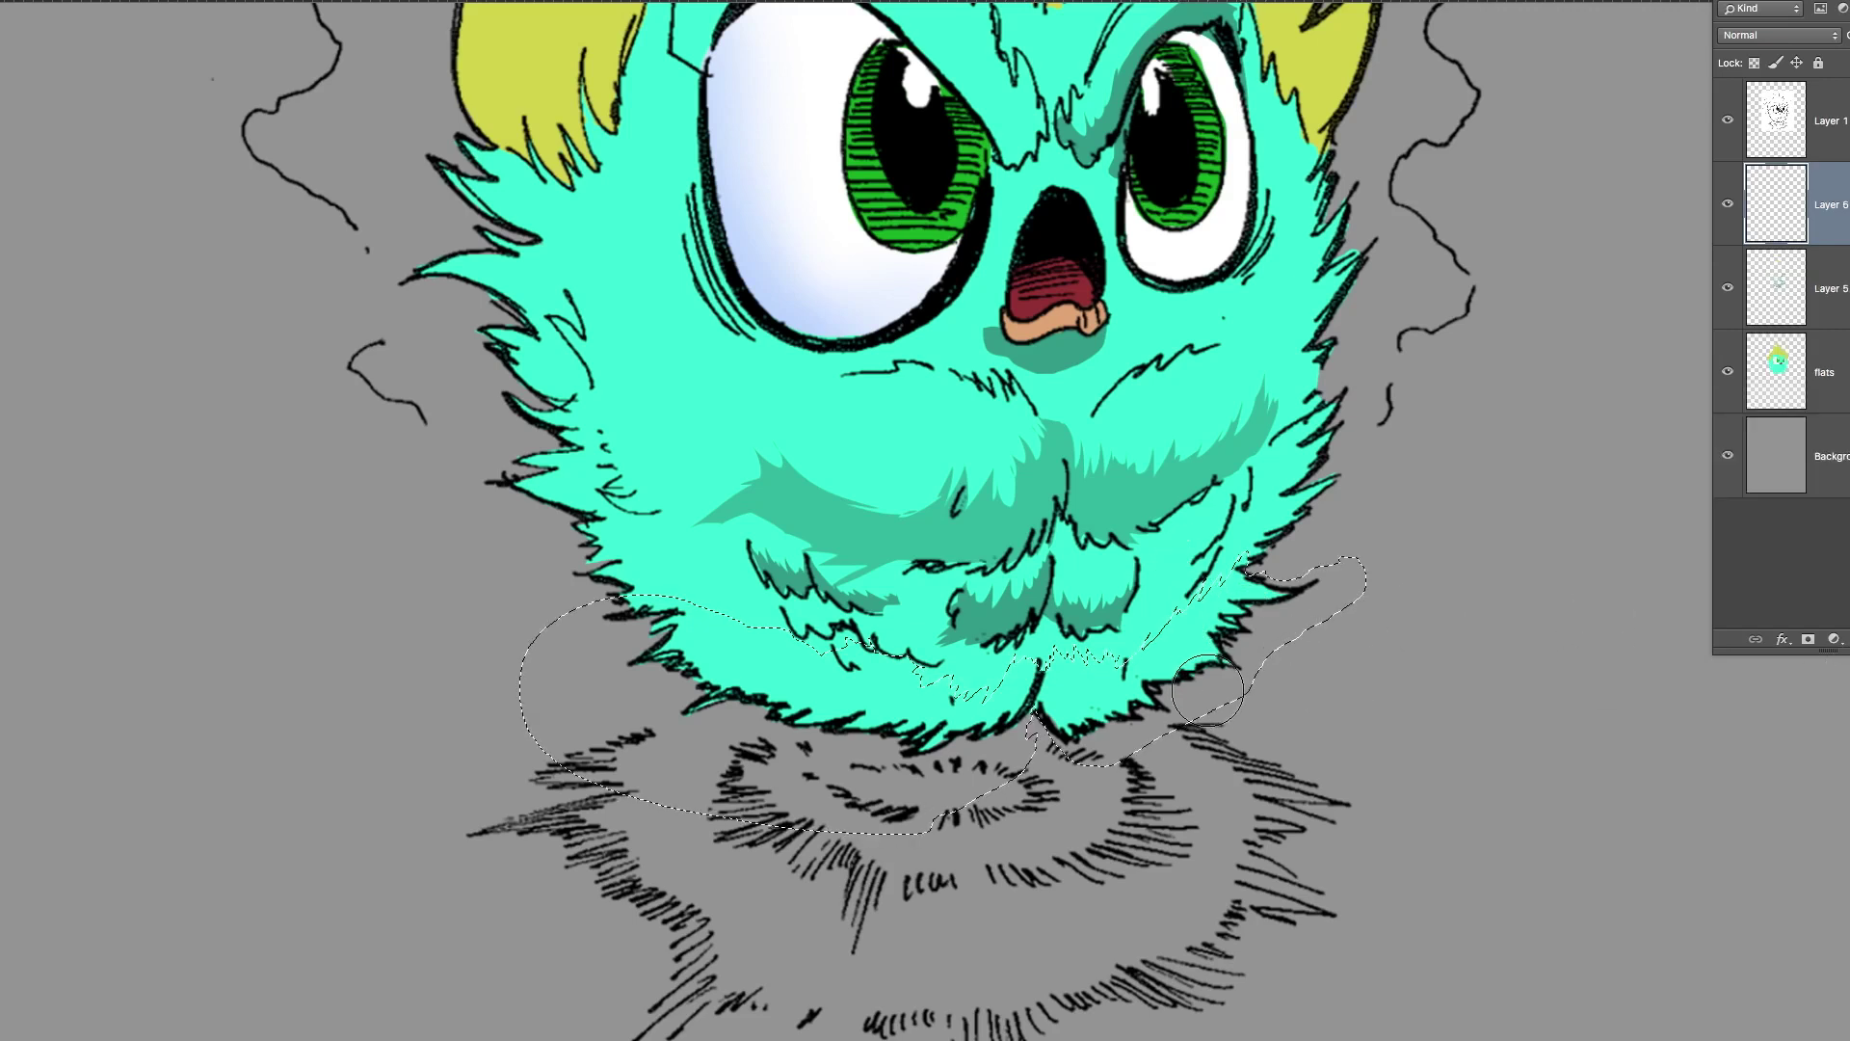
{"action": "mouse_move", "coordinate": [1266, 595]}
{"action": "left_mouse_down"}
{"action": "mouse_move", "coordinate": [1298, 576]}
{"action": "mouse_move", "coordinate": [1029, 737]}
{"action": "mouse_move", "coordinate": [850, 759]}
{"action": "mouse_move", "coordinate": [905, 669]}
{"action": "mouse_move", "coordinate": [697, 752]}
{"action": "mouse_move", "coordinate": [761, 656]}
{"action": "mouse_move", "coordinate": [680, 649]}
{"action": "mouse_move", "coordinate": [612, 591]}
{"action": "mouse_move", "coordinate": [715, 610]}
{"action": "left_mouse_up"}
{"action": "key", "text": "ctrl+d"}
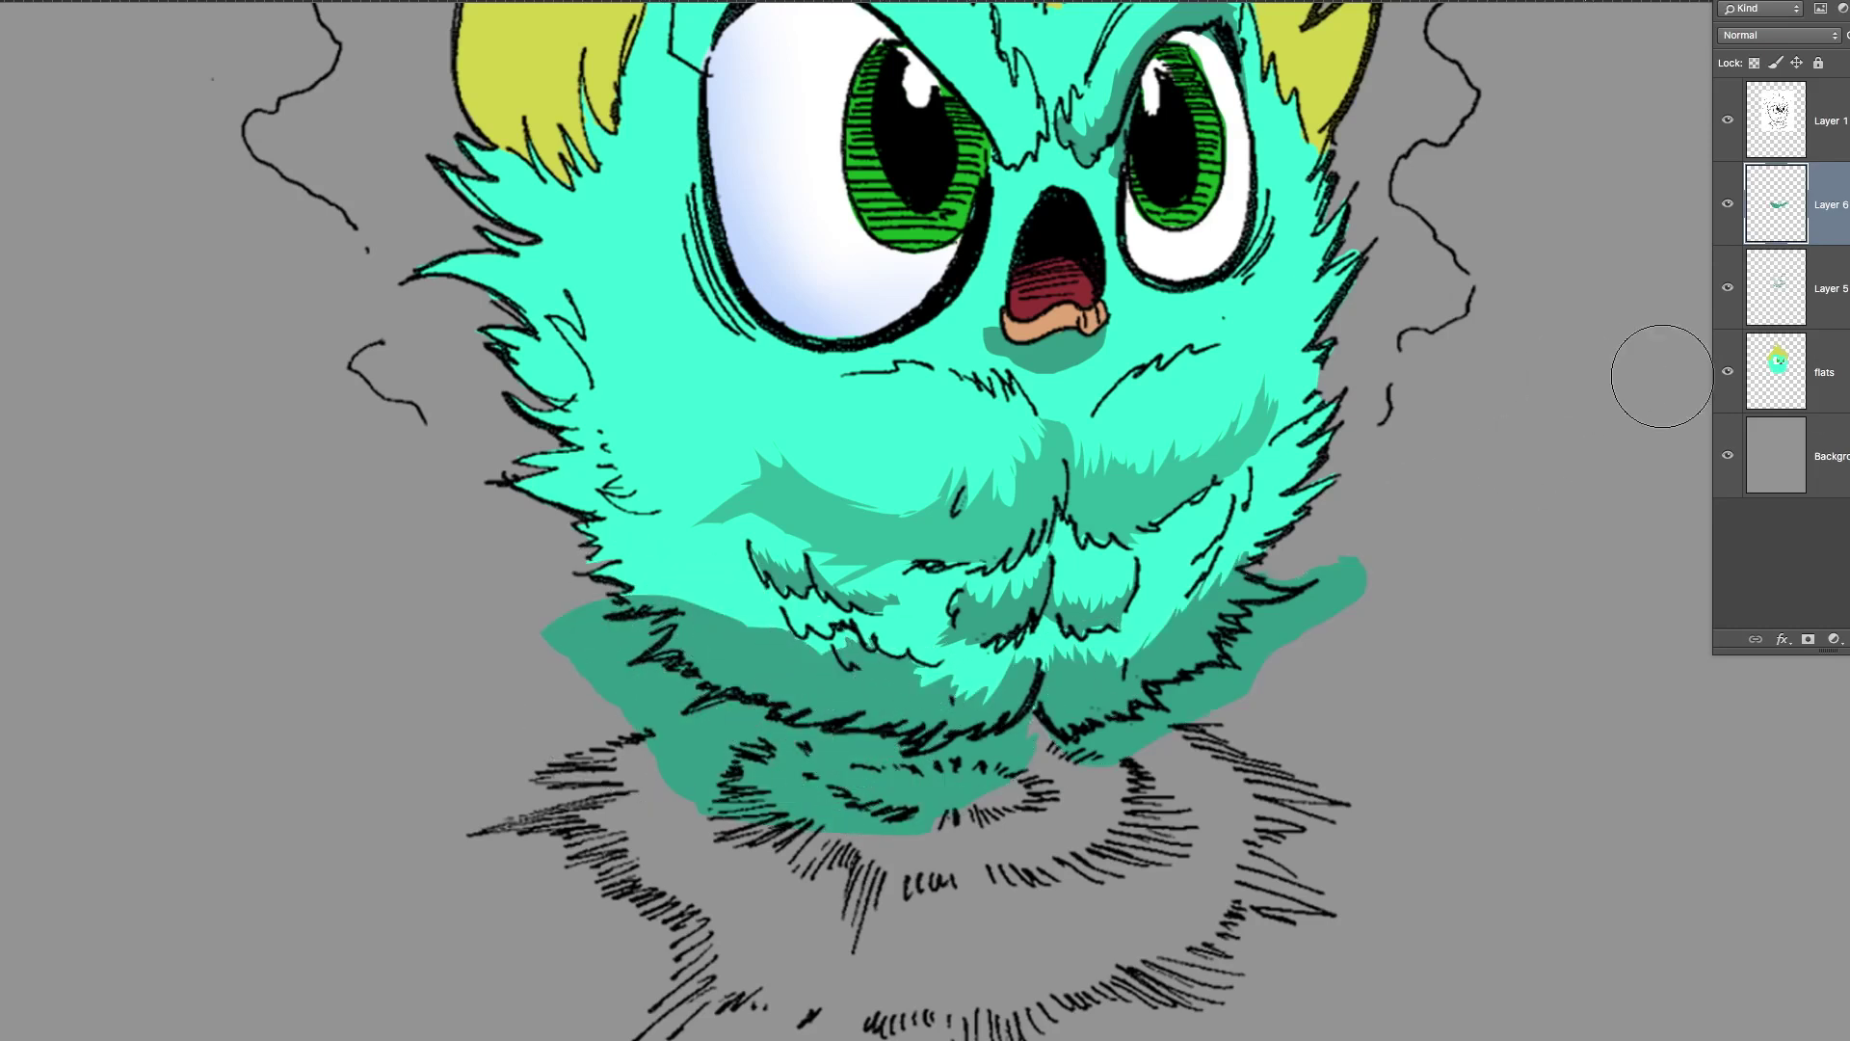
Load the creature's silhouette from the flats layer as a selection and invert it with the underside shadow layer active.
{"action": "left_click", "coordinate": [1780, 384]}
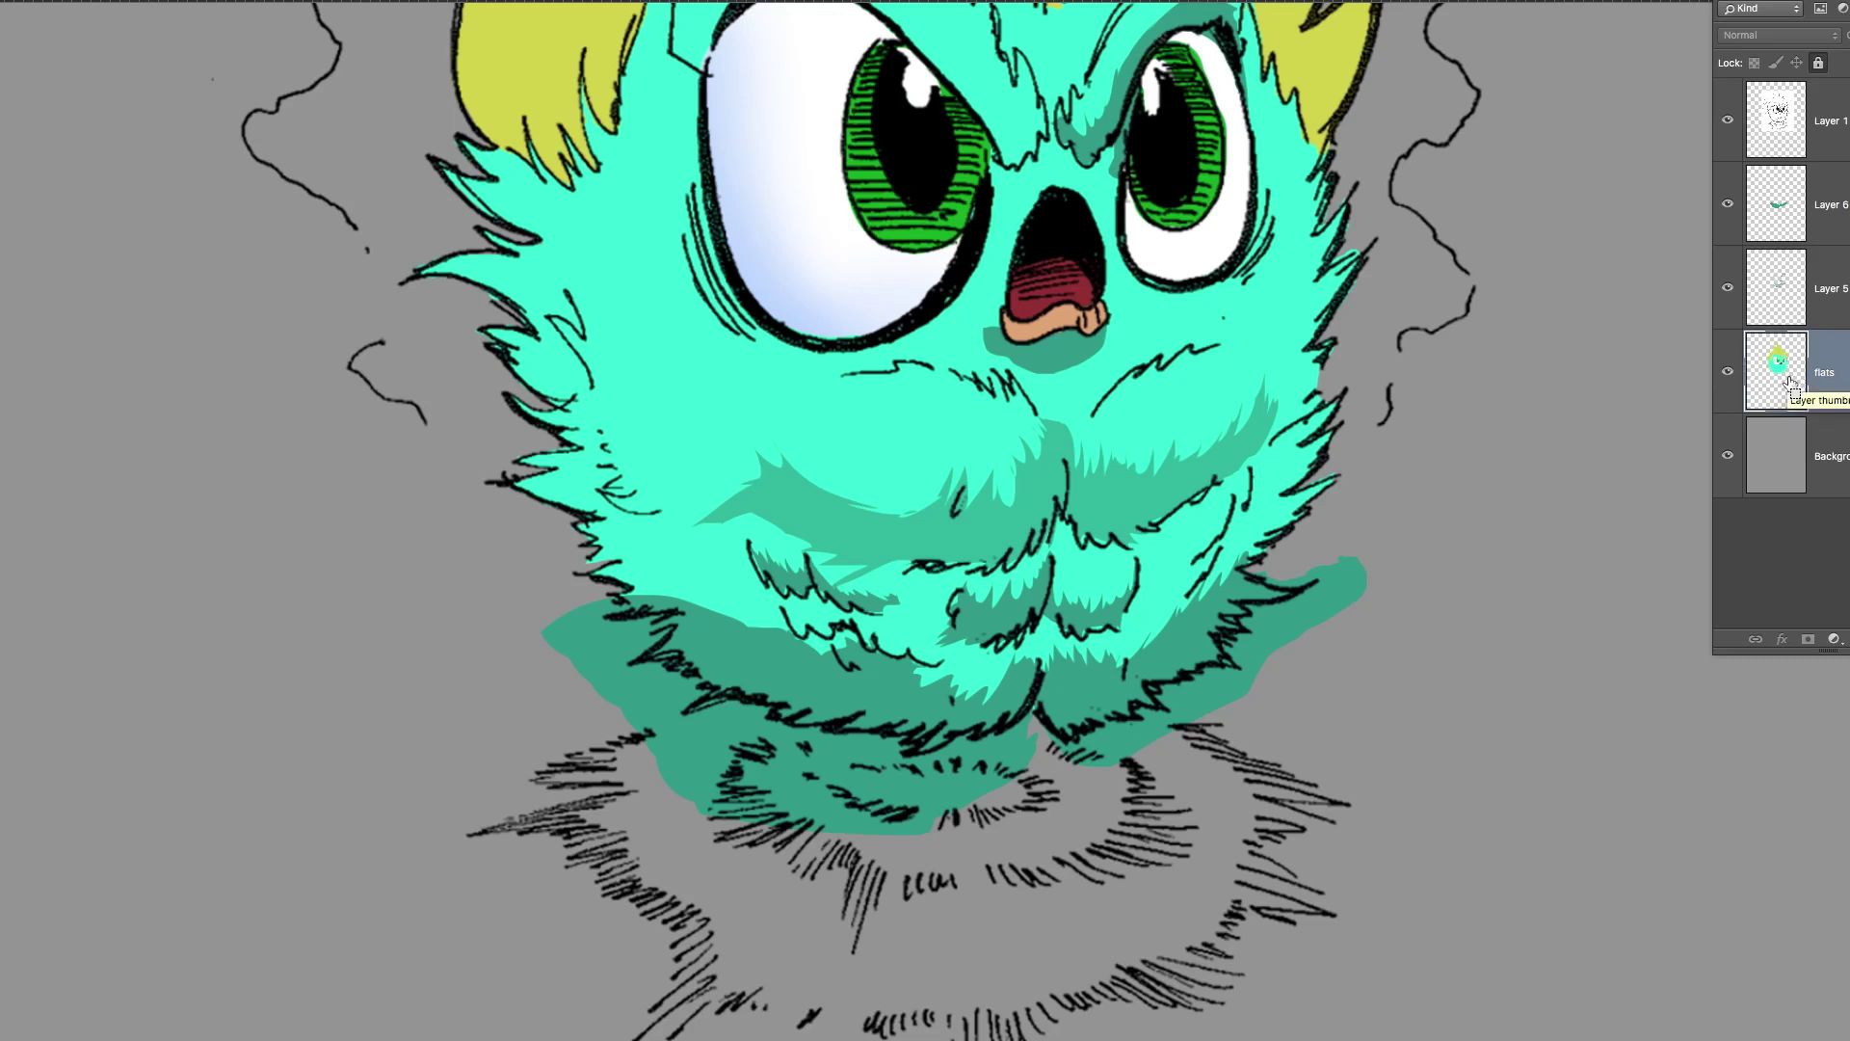
{"action": "left_click_drag", "start_coordinate": [1401, 429], "coordinate": [1354, 593]}
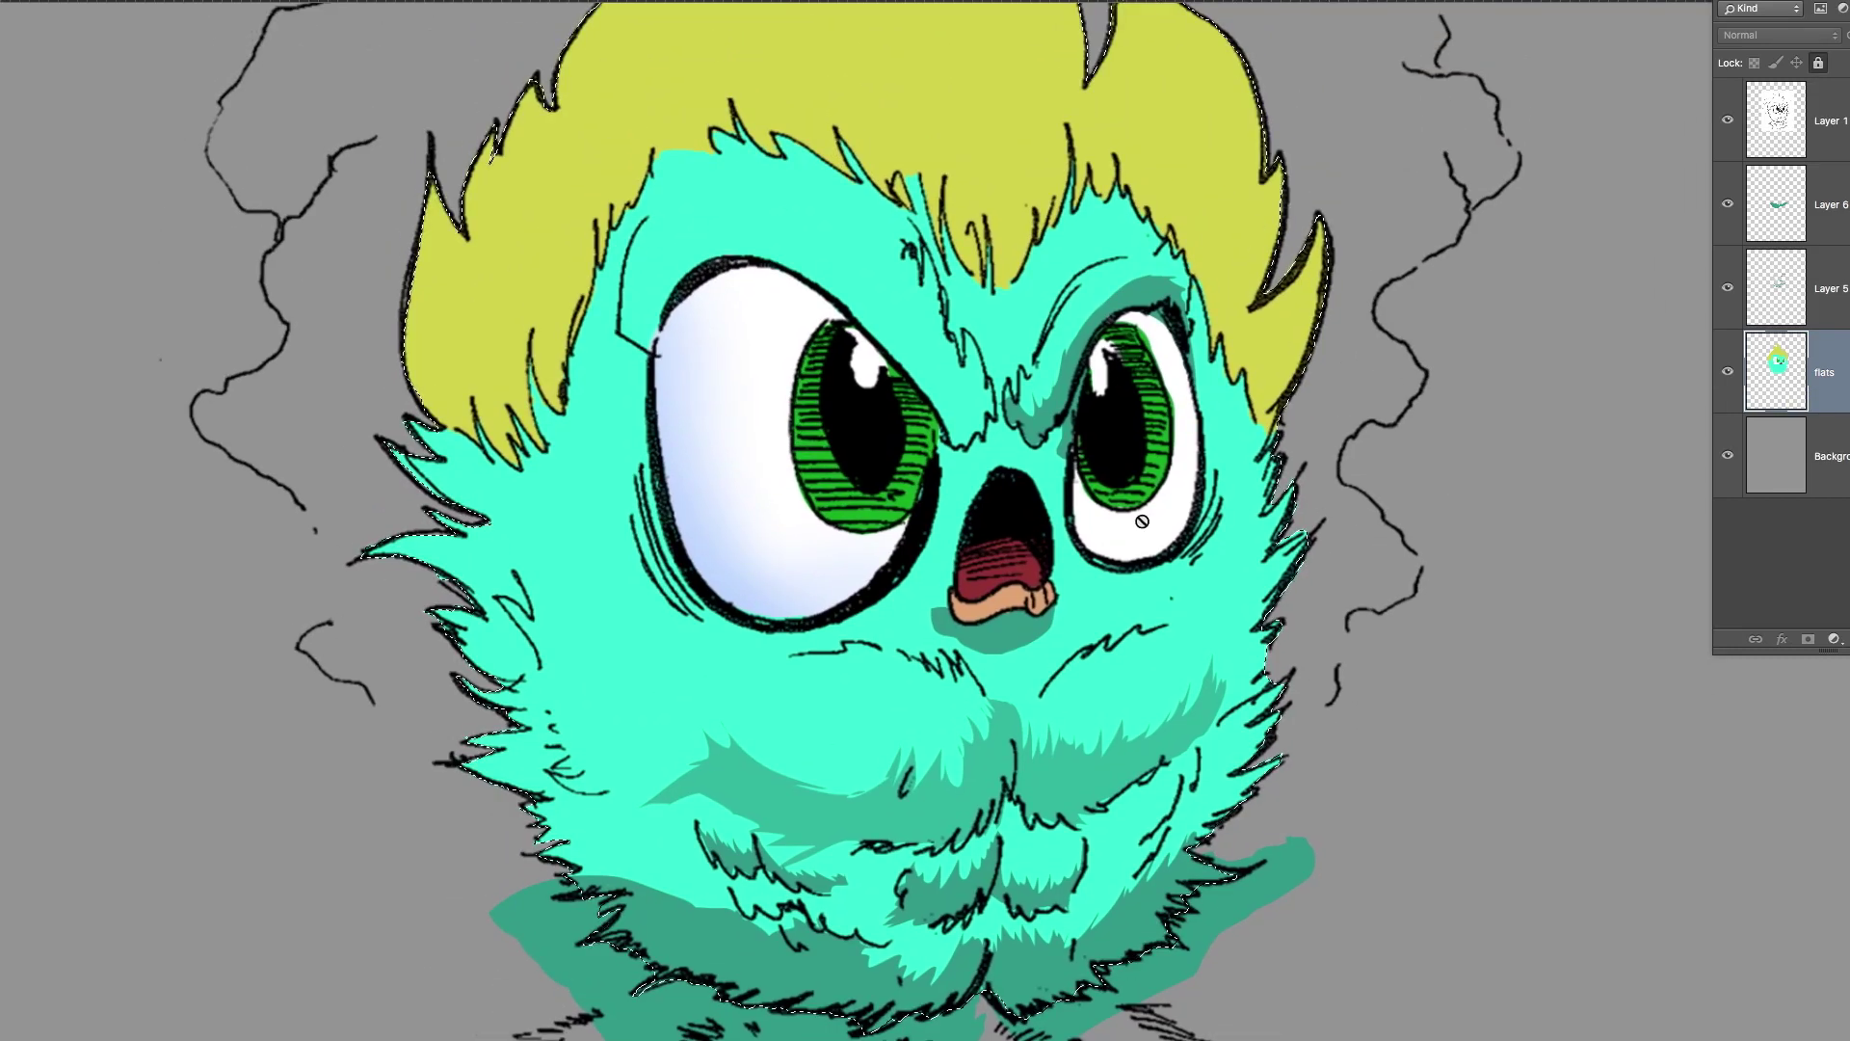
{"action": "scroll", "coordinate": [1289, 506], "scroll_direction": "down", "scroll_amount": 6}
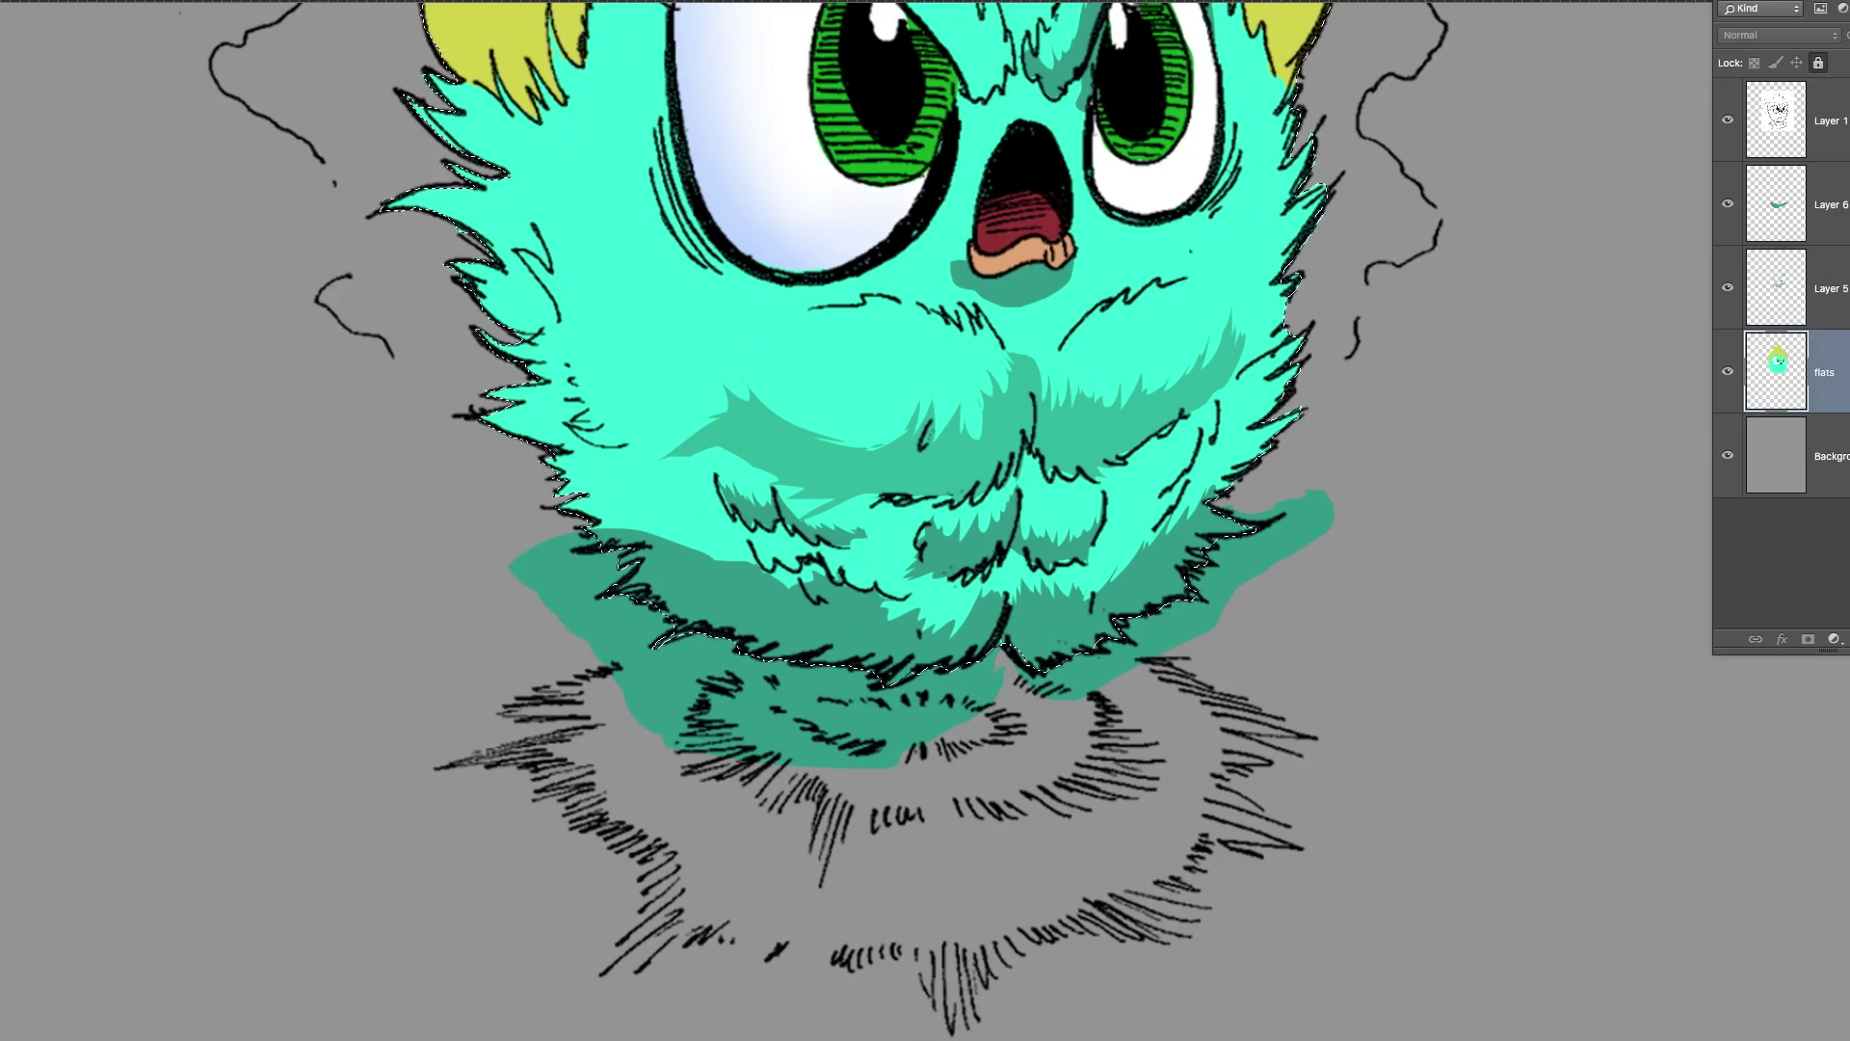
{"action": "left_click", "coordinate": [1812, 205]}
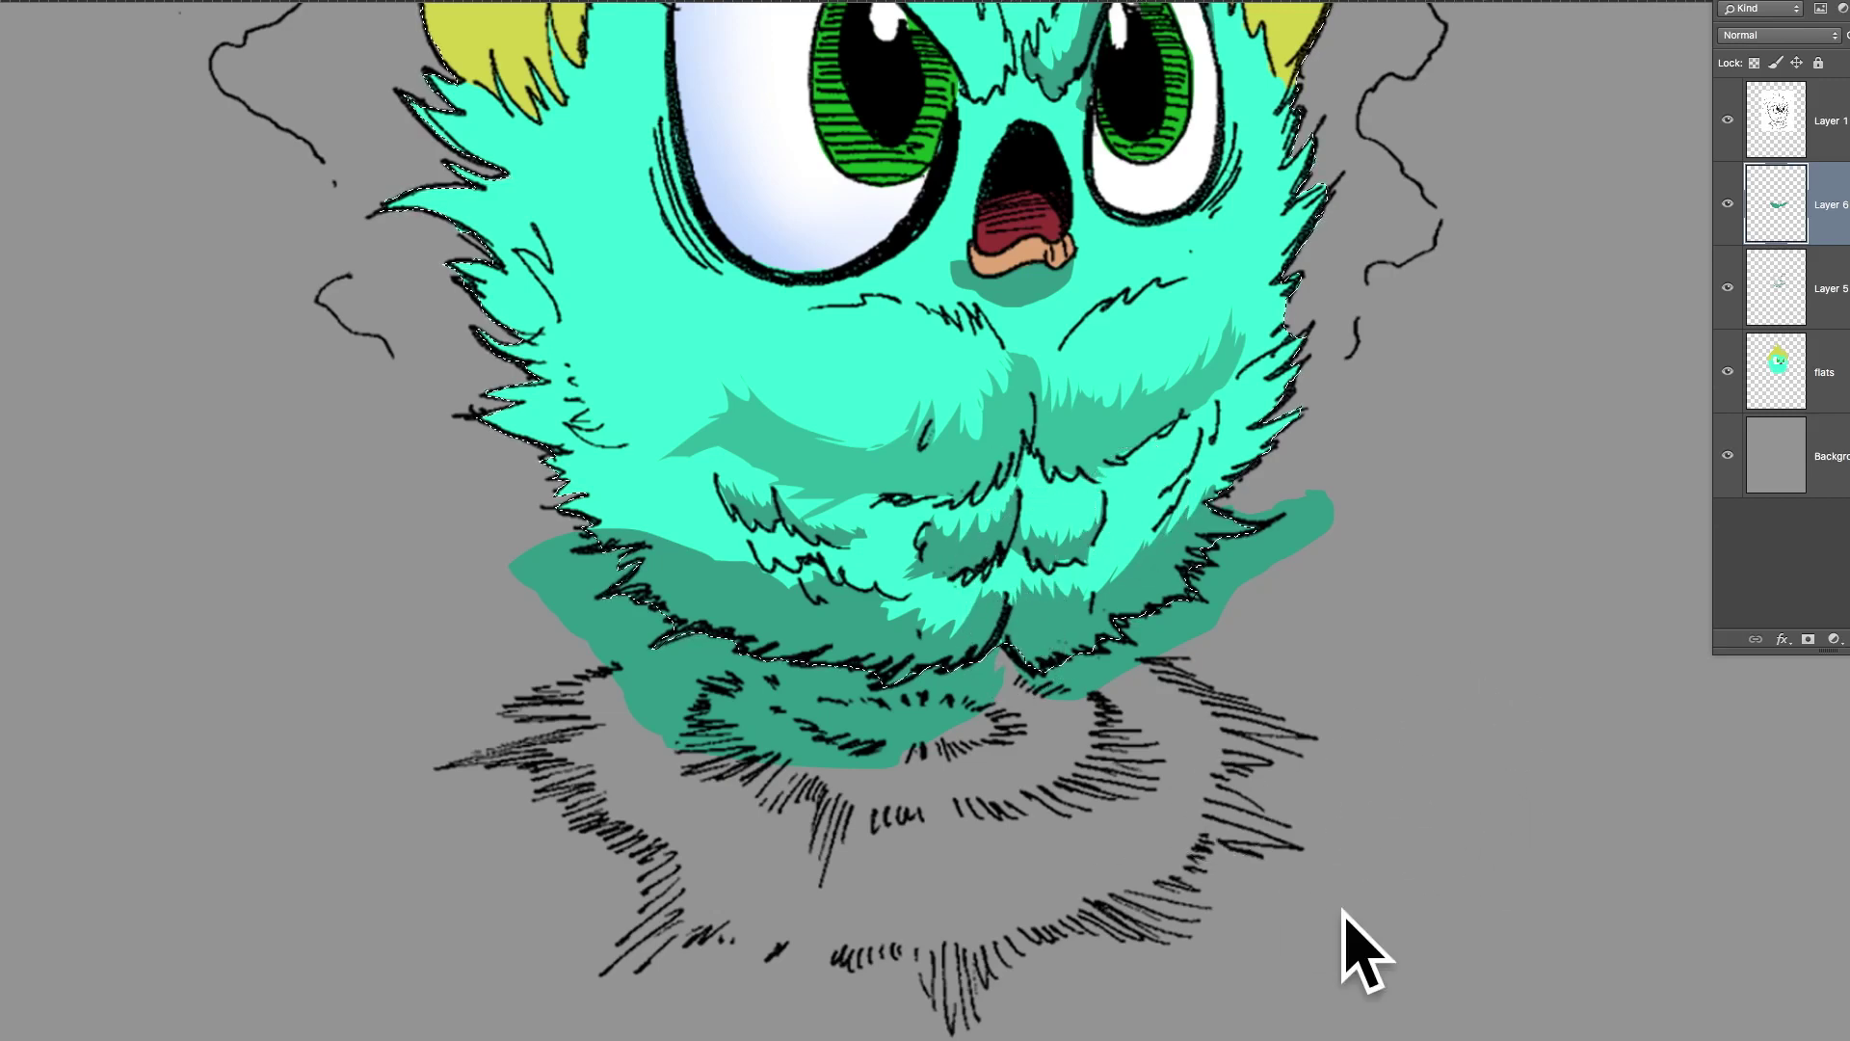
{"action": "left_click", "coordinate": [104, 0]}
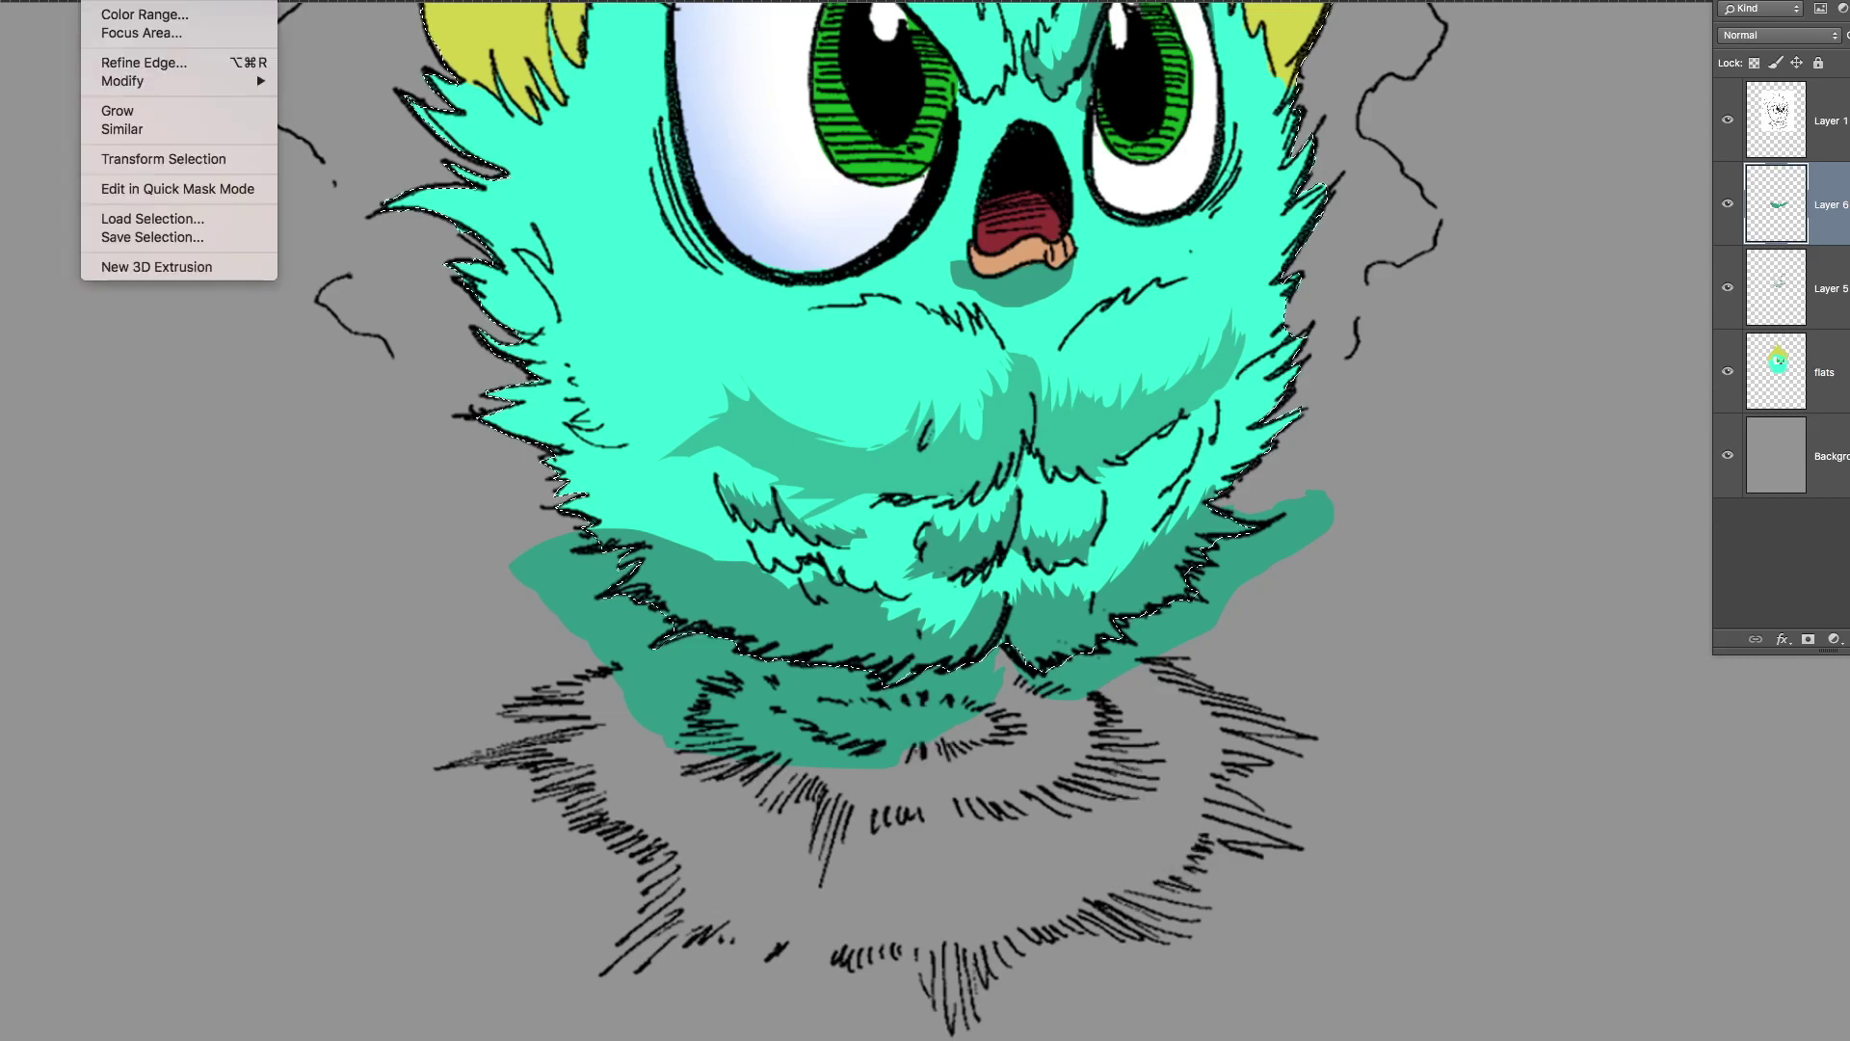
{"action": "left_click", "coordinate": [123, 0]}
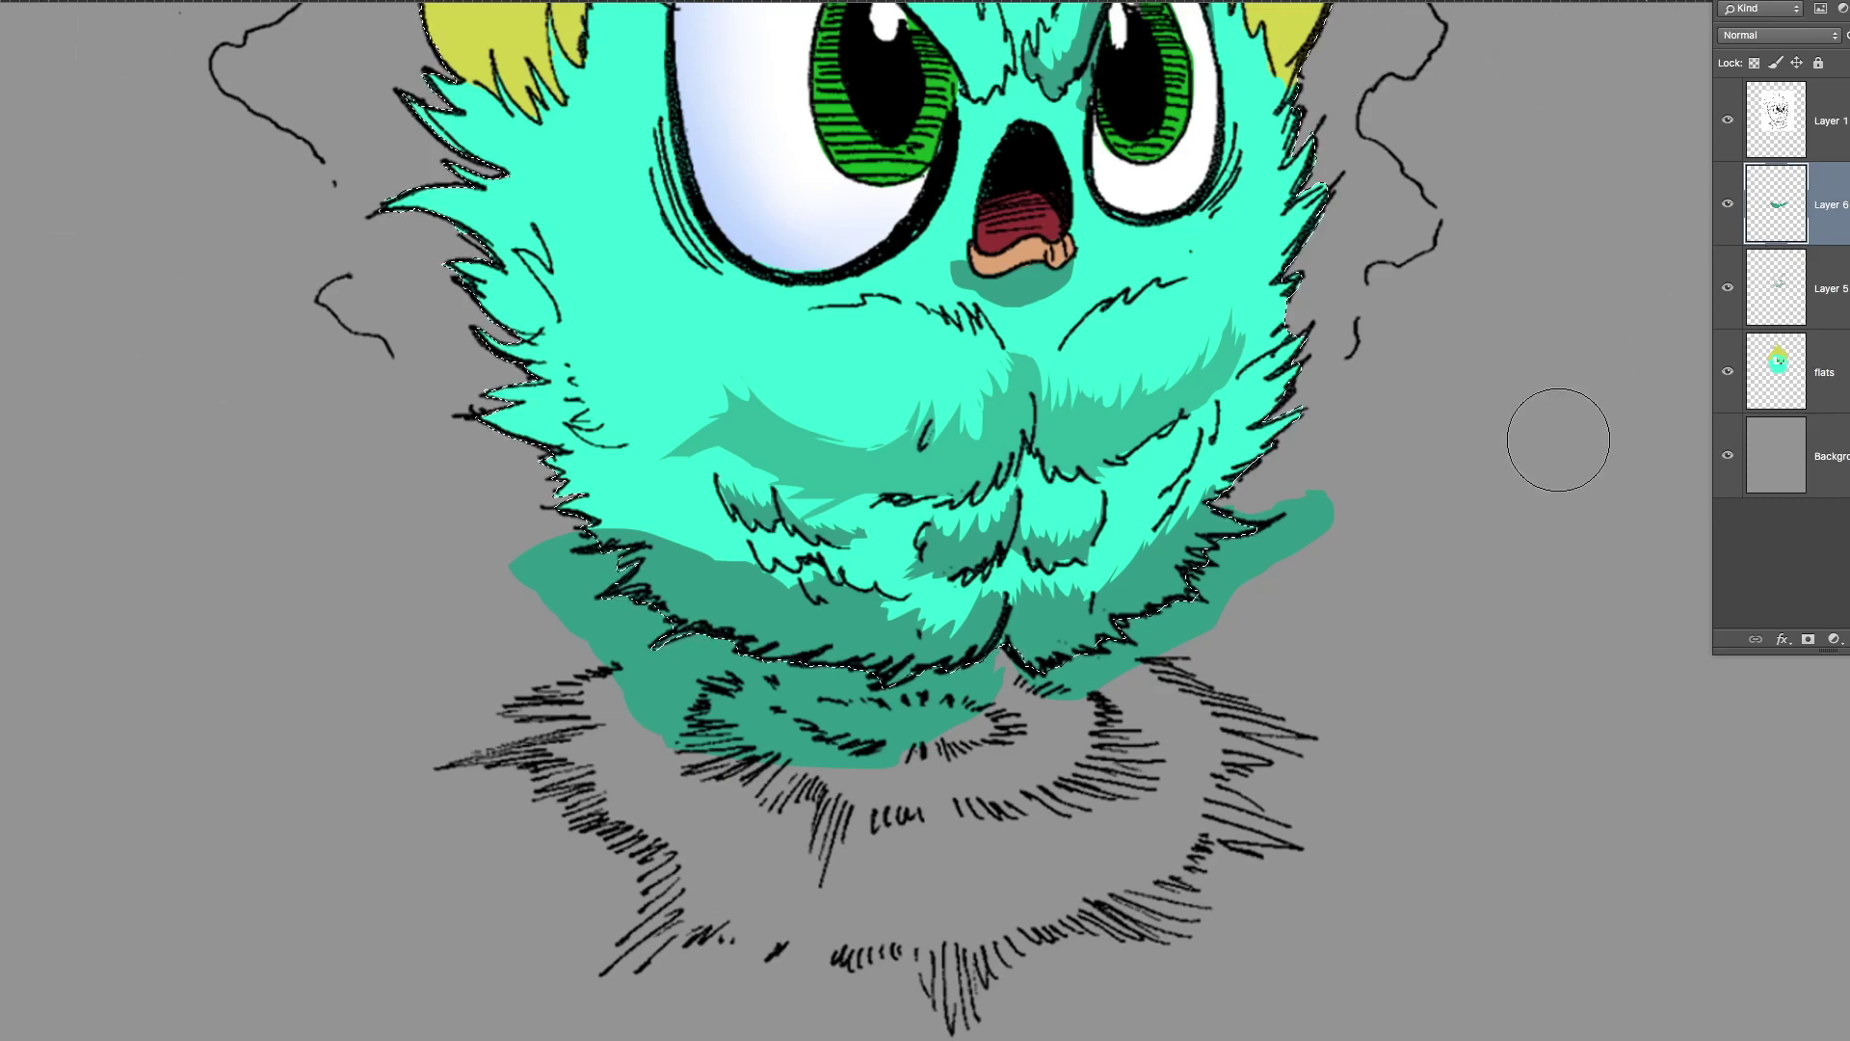
{"action": "key", "text": "e"}
{"action": "mouse_move", "coordinate": [1149, 679]}
{"action": "left_mouse_down"}
{"action": "mouse_move", "coordinate": [1150, 620]}
{"action": "mouse_move", "coordinate": [1131, 663]}
{"action": "mouse_move", "coordinate": [1100, 590]}
{"action": "left_mouse_up"}
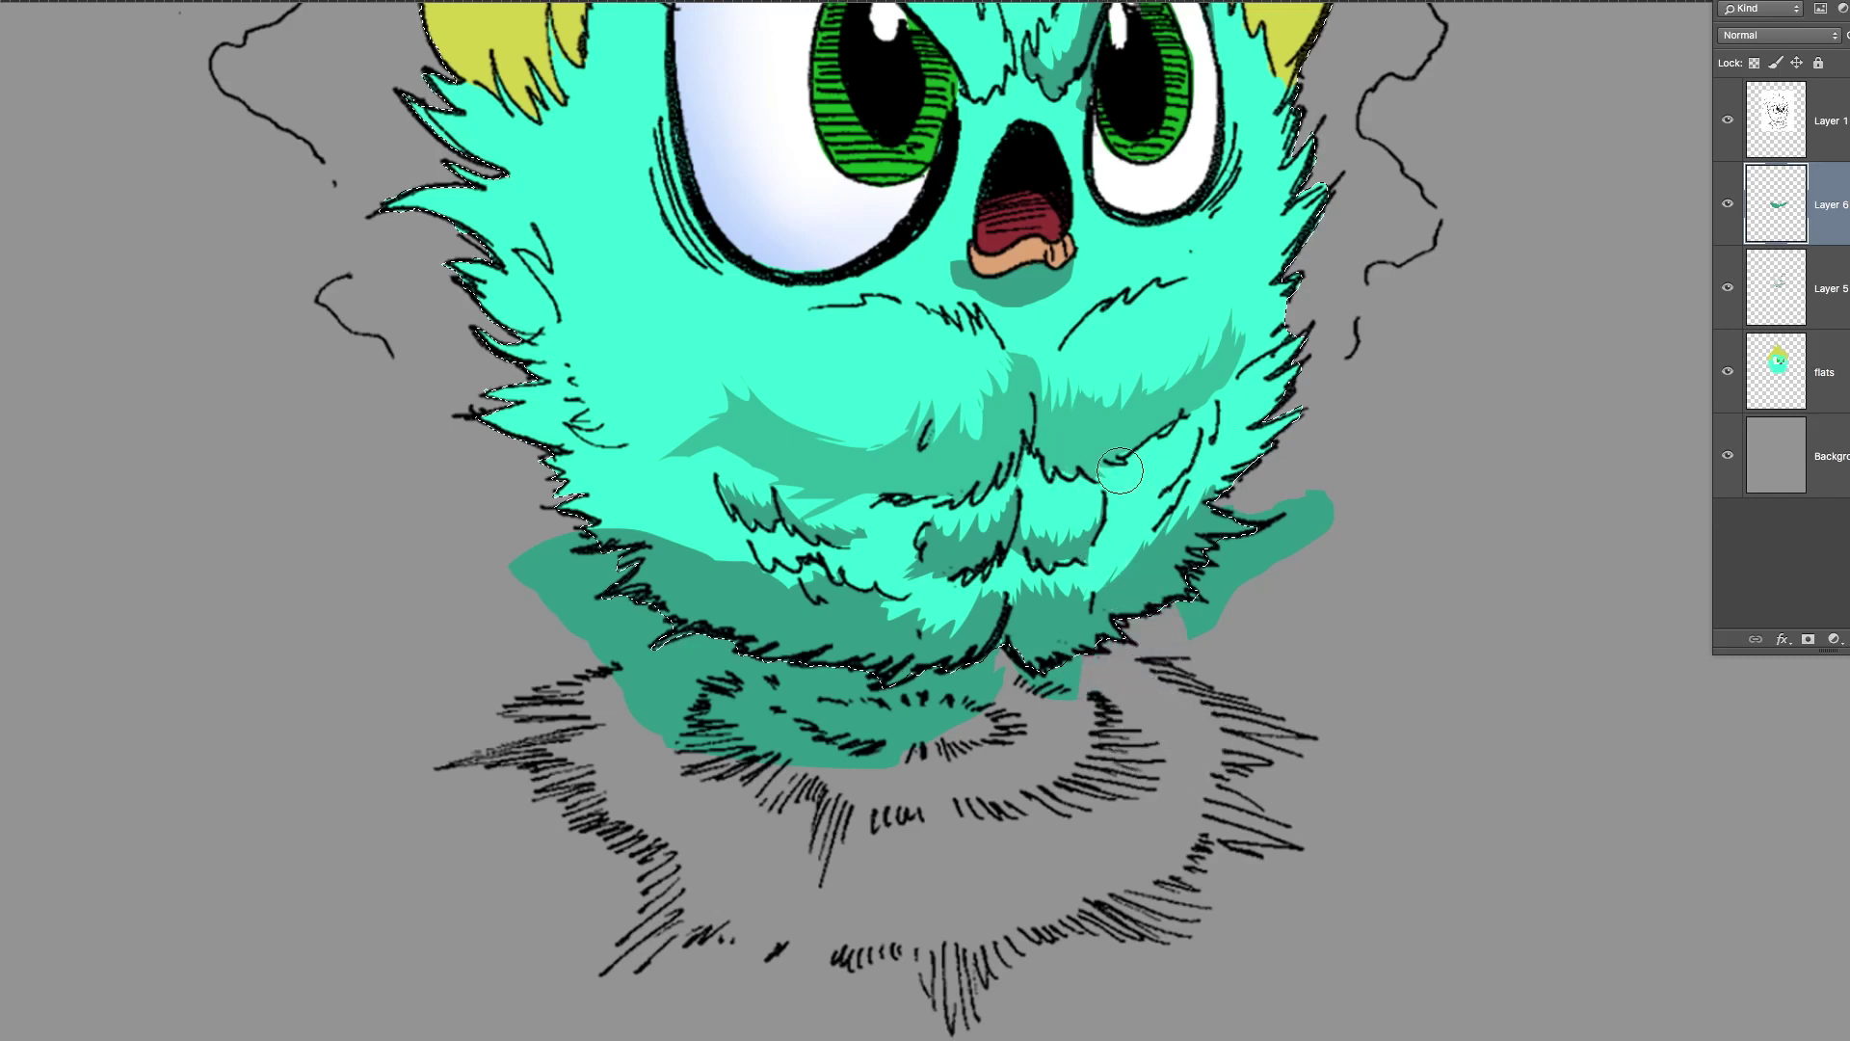
{"action": "key", "text": "ctrl+z"}
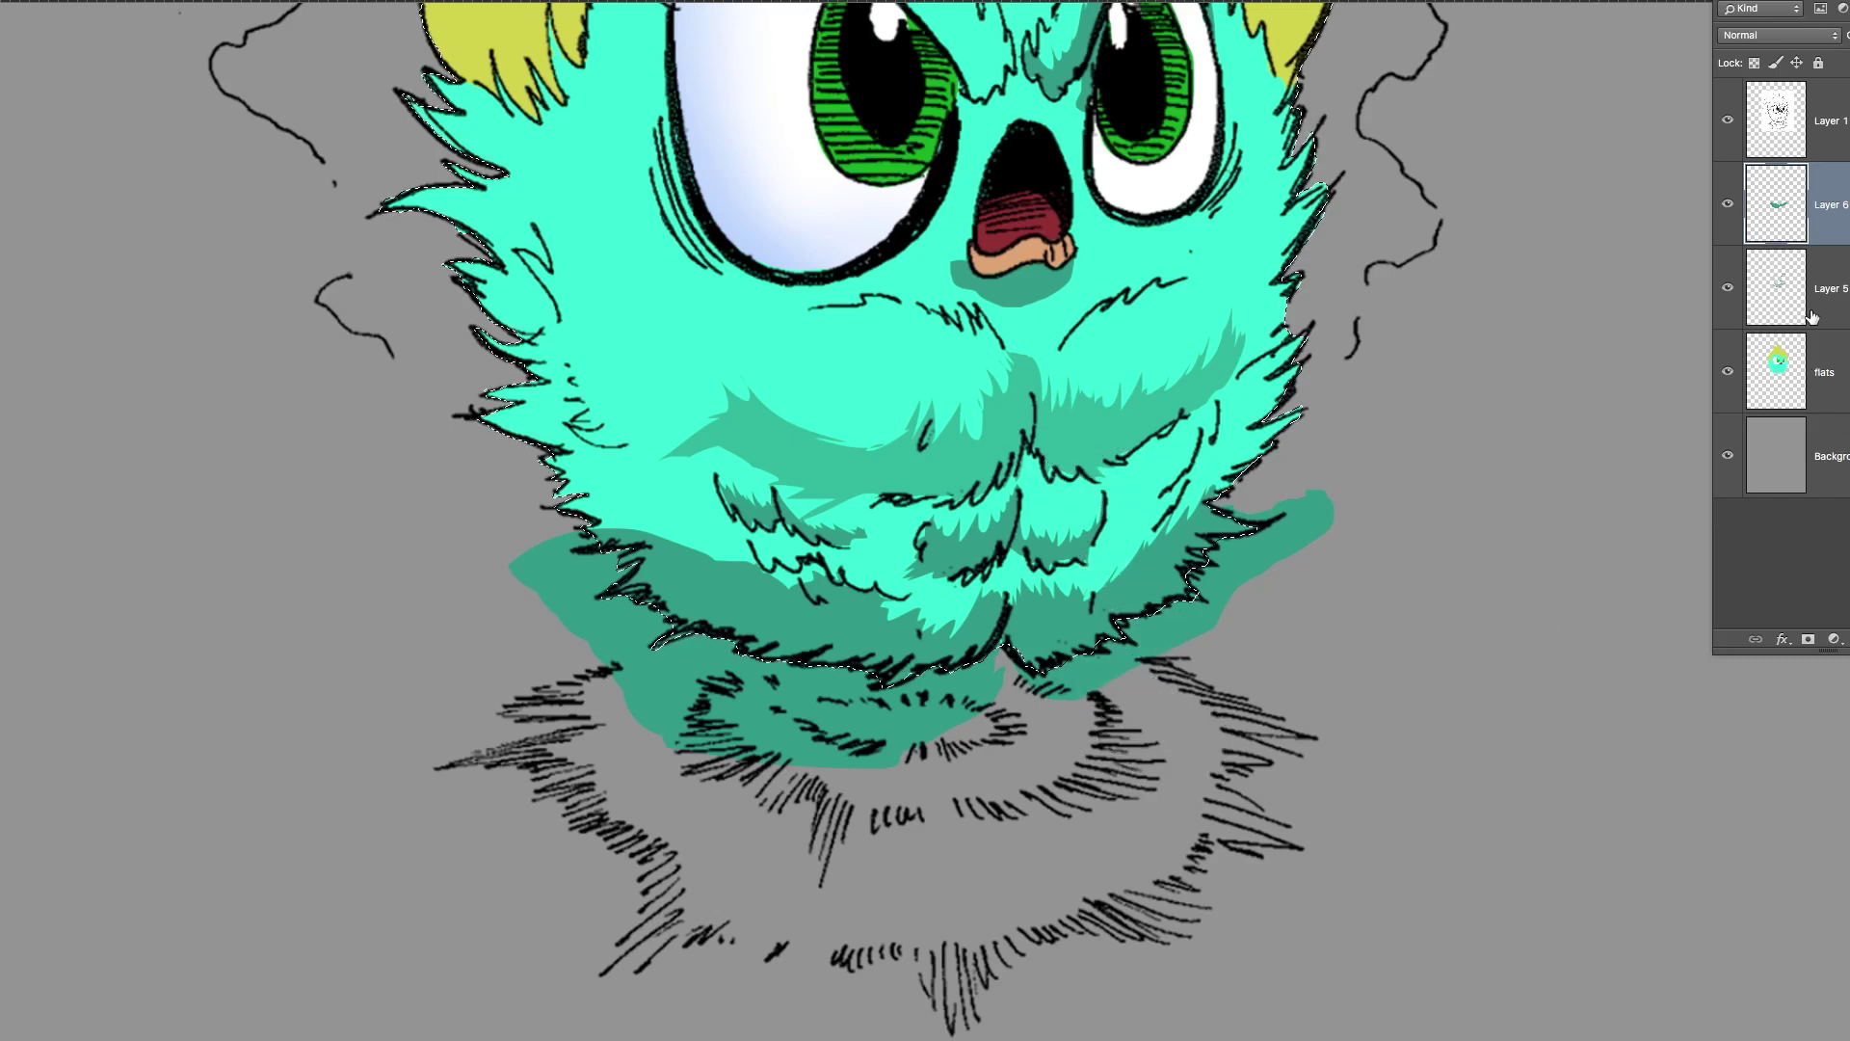
Delete the underside shadow outside the creature, clear the selection and merge the layer with the shading layer below.
{"action": "key", "text": "Delete"}
{"action": "key", "text": "ctrl+d"}
{"action": "left_click", "coordinate": [930, 486], "text": "alt"}
{"action": "left_click_drag", "start_coordinate": [935, 470], "coordinate": [892, 511]}
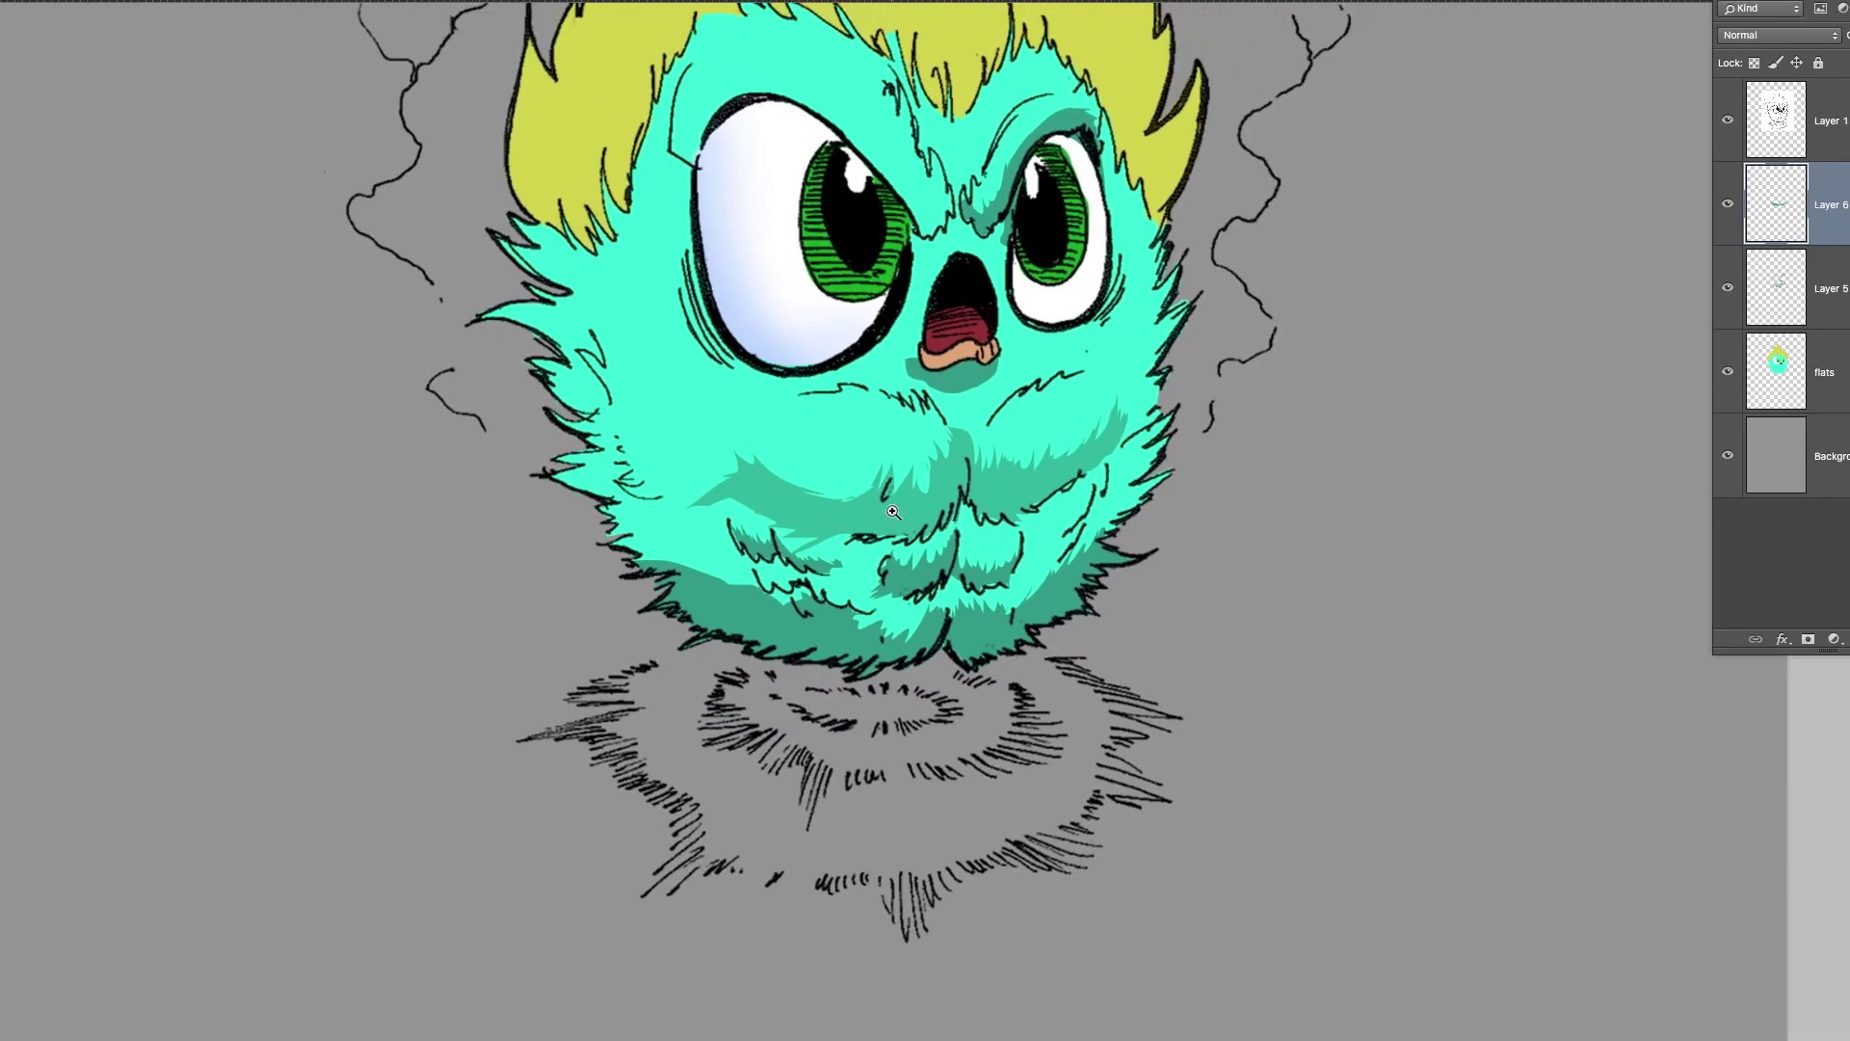
{"action": "left_click", "coordinate": [892, 511]}
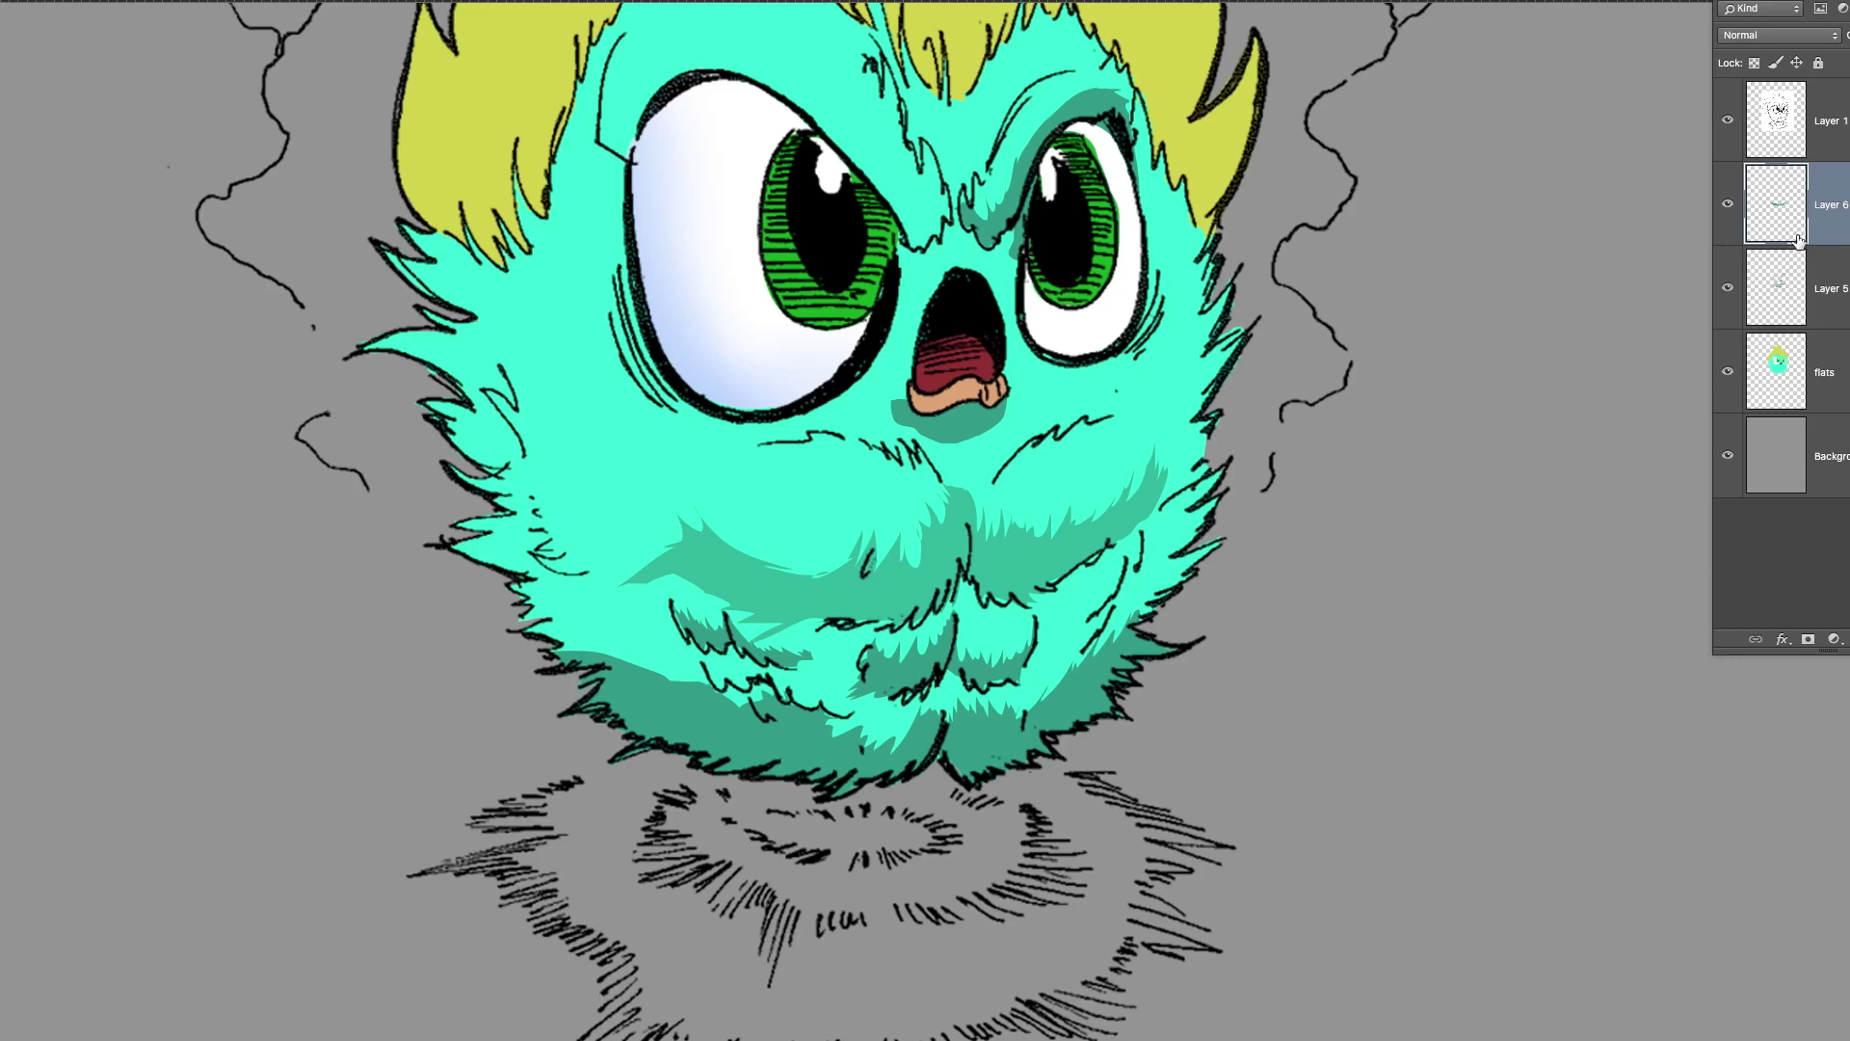
{"action": "left_click", "coordinate": [1060, 480]}
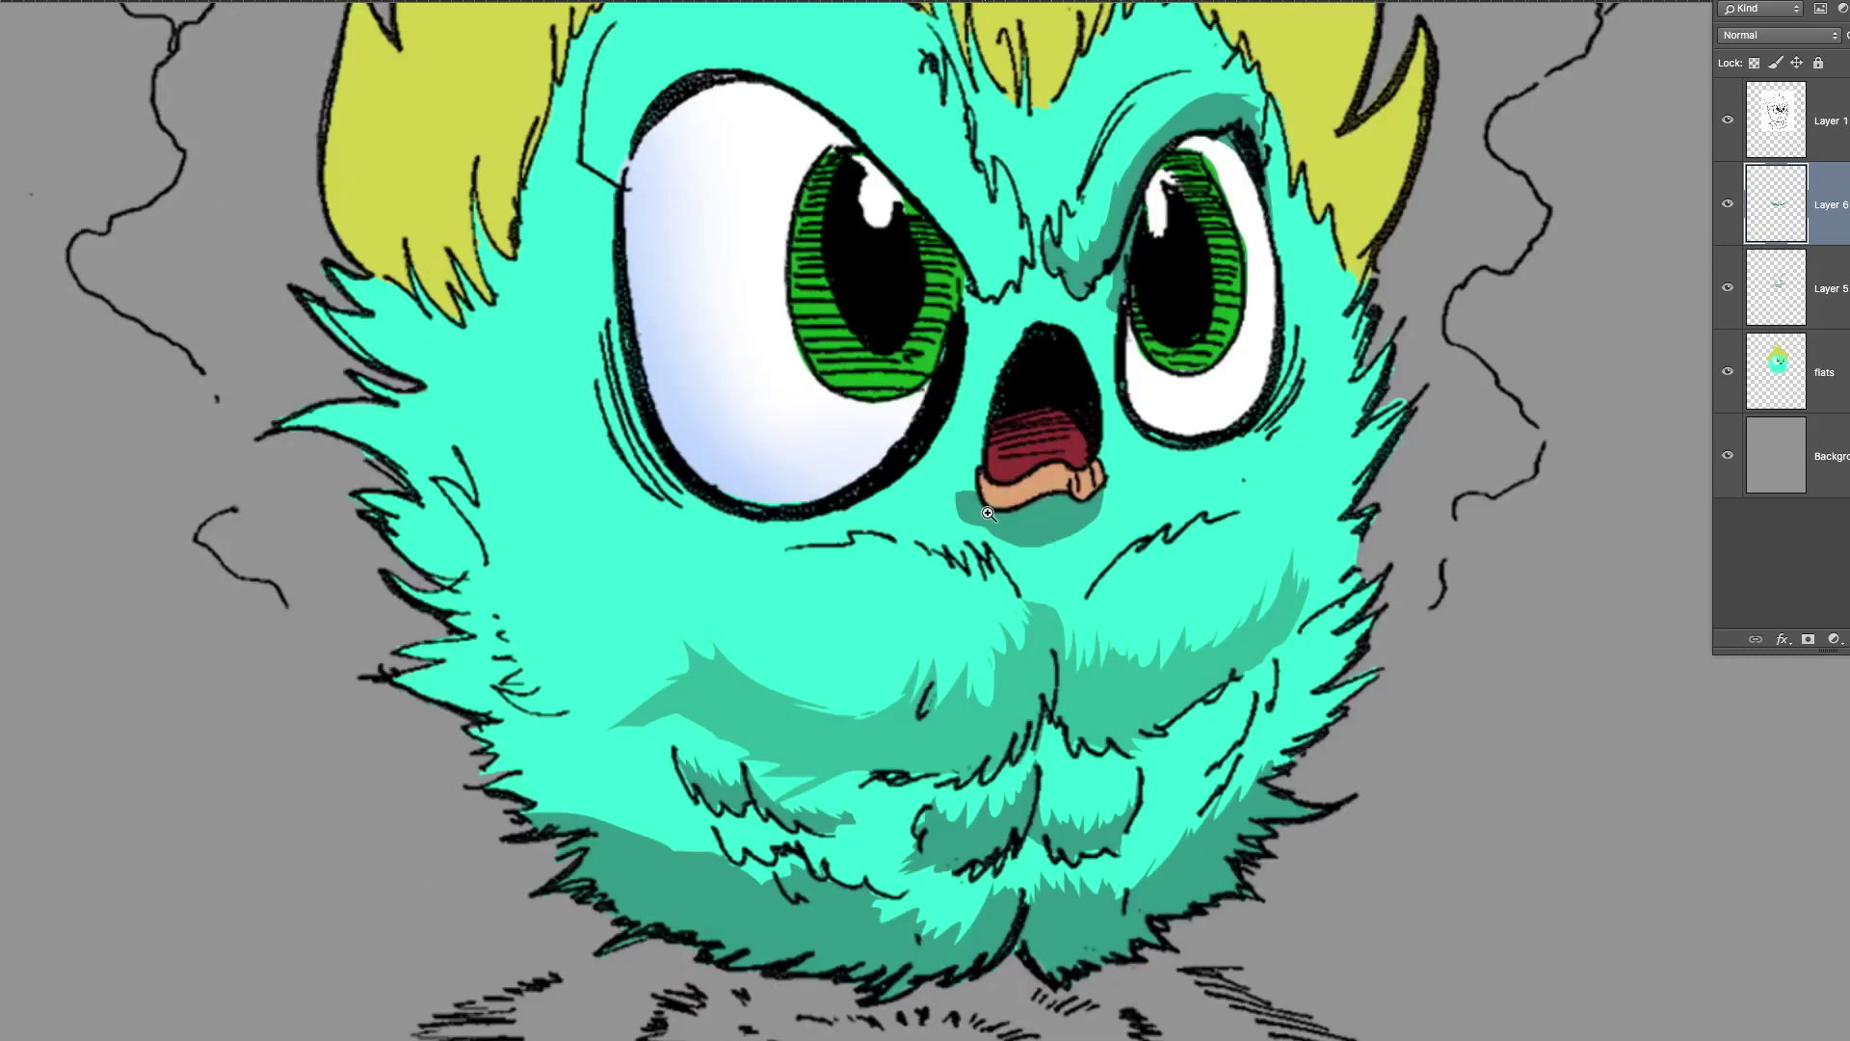
{"action": "left_click", "coordinate": [1831, 294], "text": "shift"}
{"action": "key", "text": "super+e"}
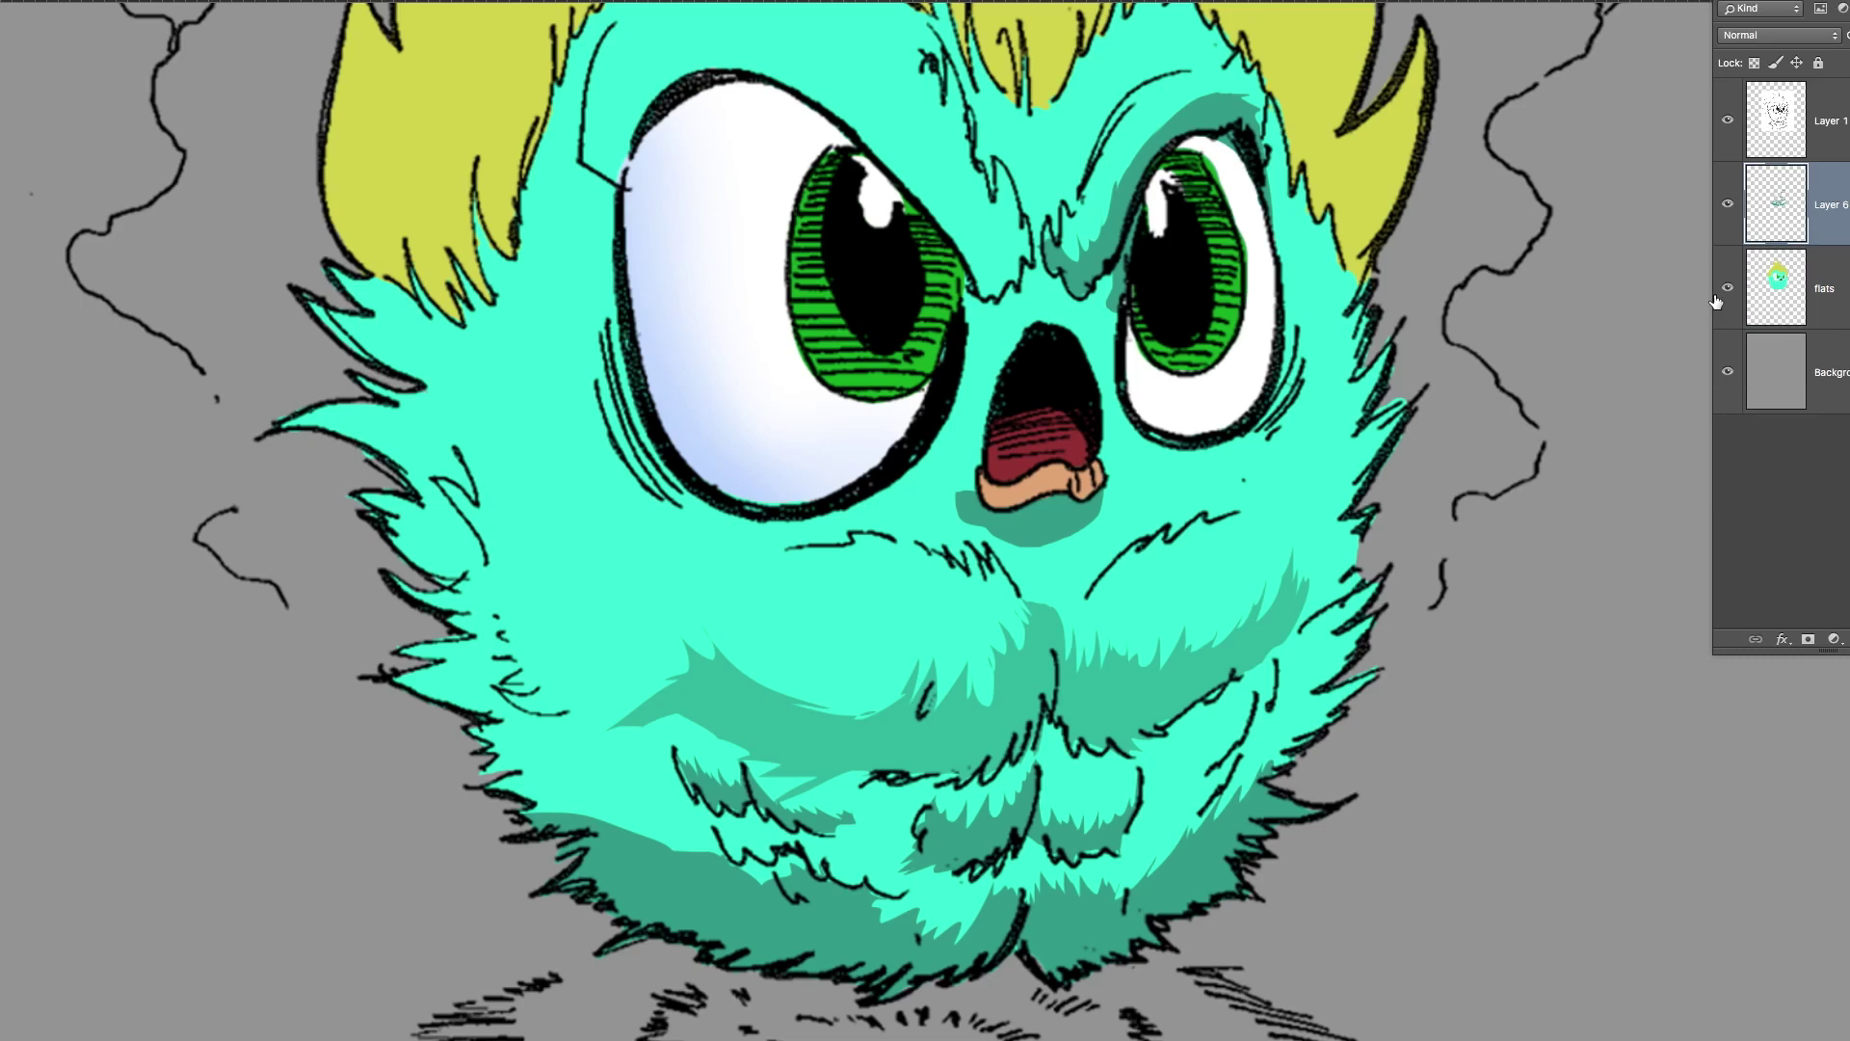
Switch the eraser to a soft-edged round brush preset.
{"action": "right_click", "coordinate": [1214, 505]}
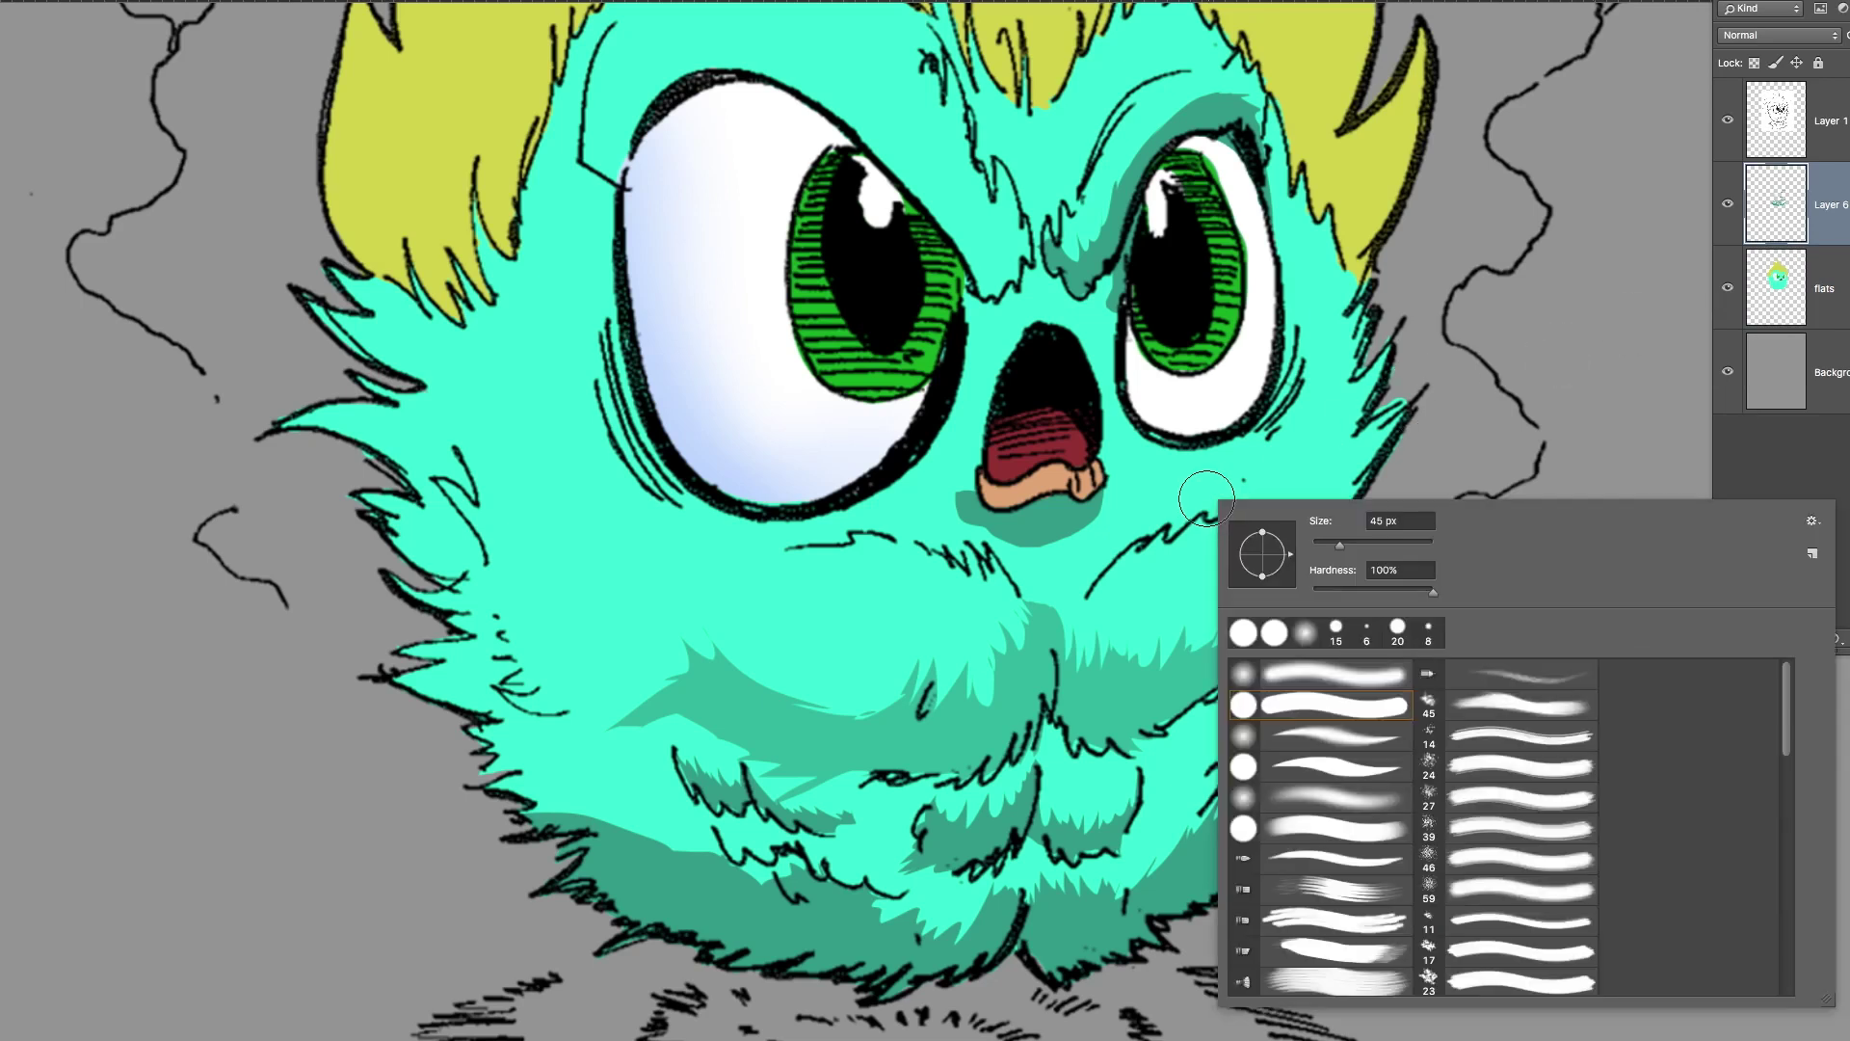
{"action": "double_click", "coordinate": [1318, 740]}
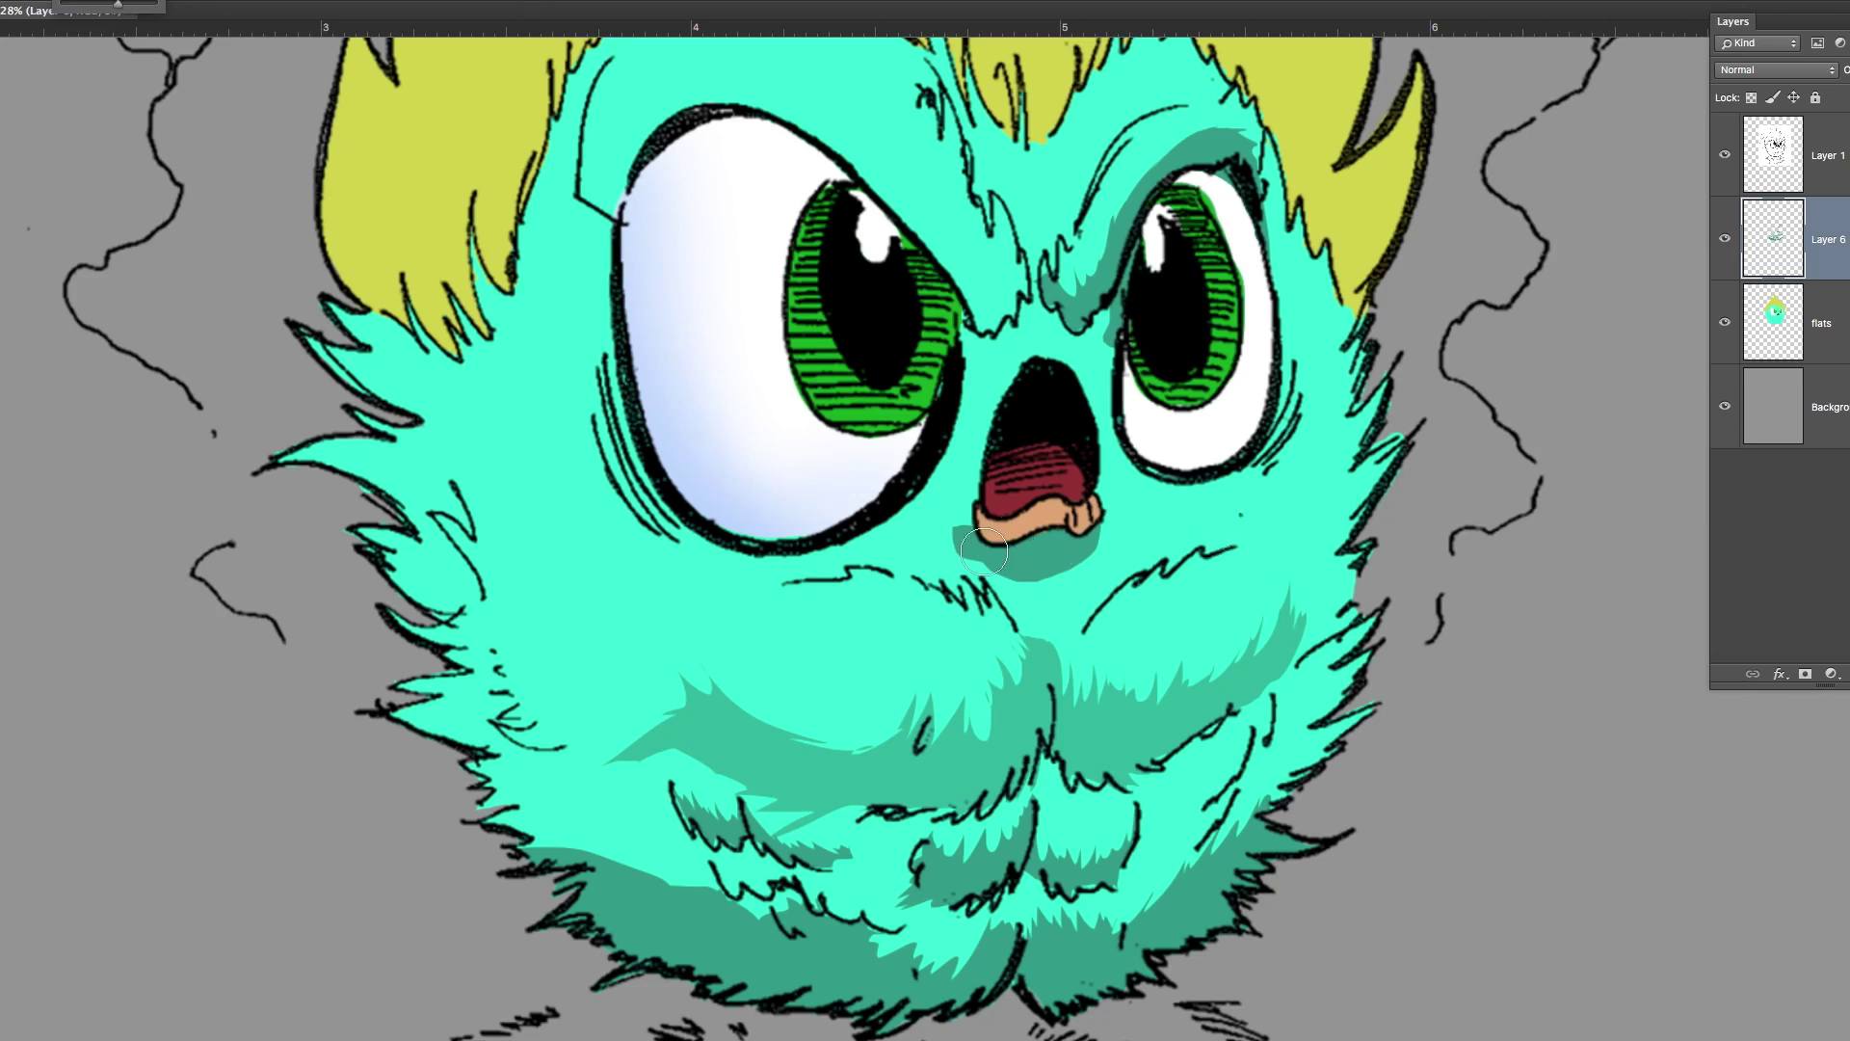
{"action": "mouse_move", "coordinate": [971, 544]}
{"action": "left_mouse_down"}
{"action": "mouse_move", "coordinate": [1009, 595]}
{"action": "mouse_move", "coordinate": [1050, 601]}
{"action": "mouse_move", "coordinate": [932, 530]}
{"action": "mouse_move", "coordinate": [978, 573]}
{"action": "left_mouse_up"}
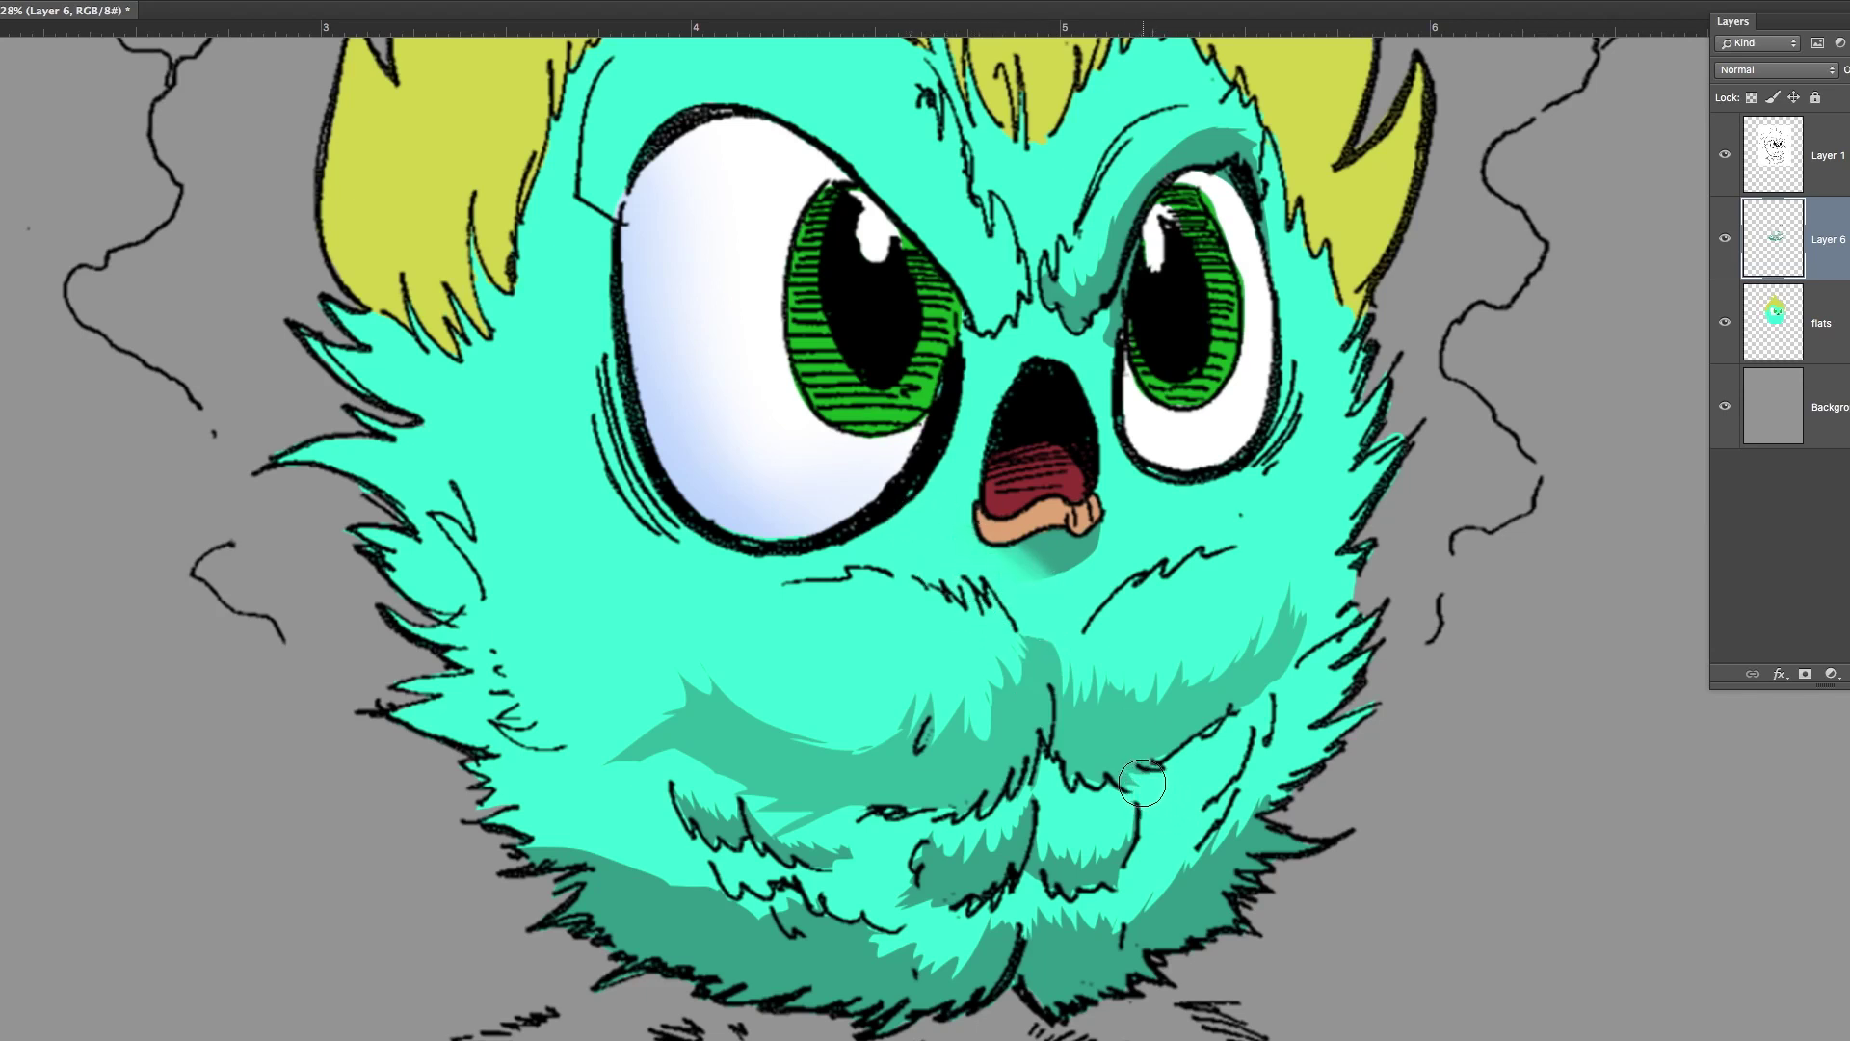
{"action": "key", "text": "ctrl+alt+z"}
{"action": "key", "text": "ctrl+alt+z"}
{"action": "key", "text": "ctrl+alt+z"}
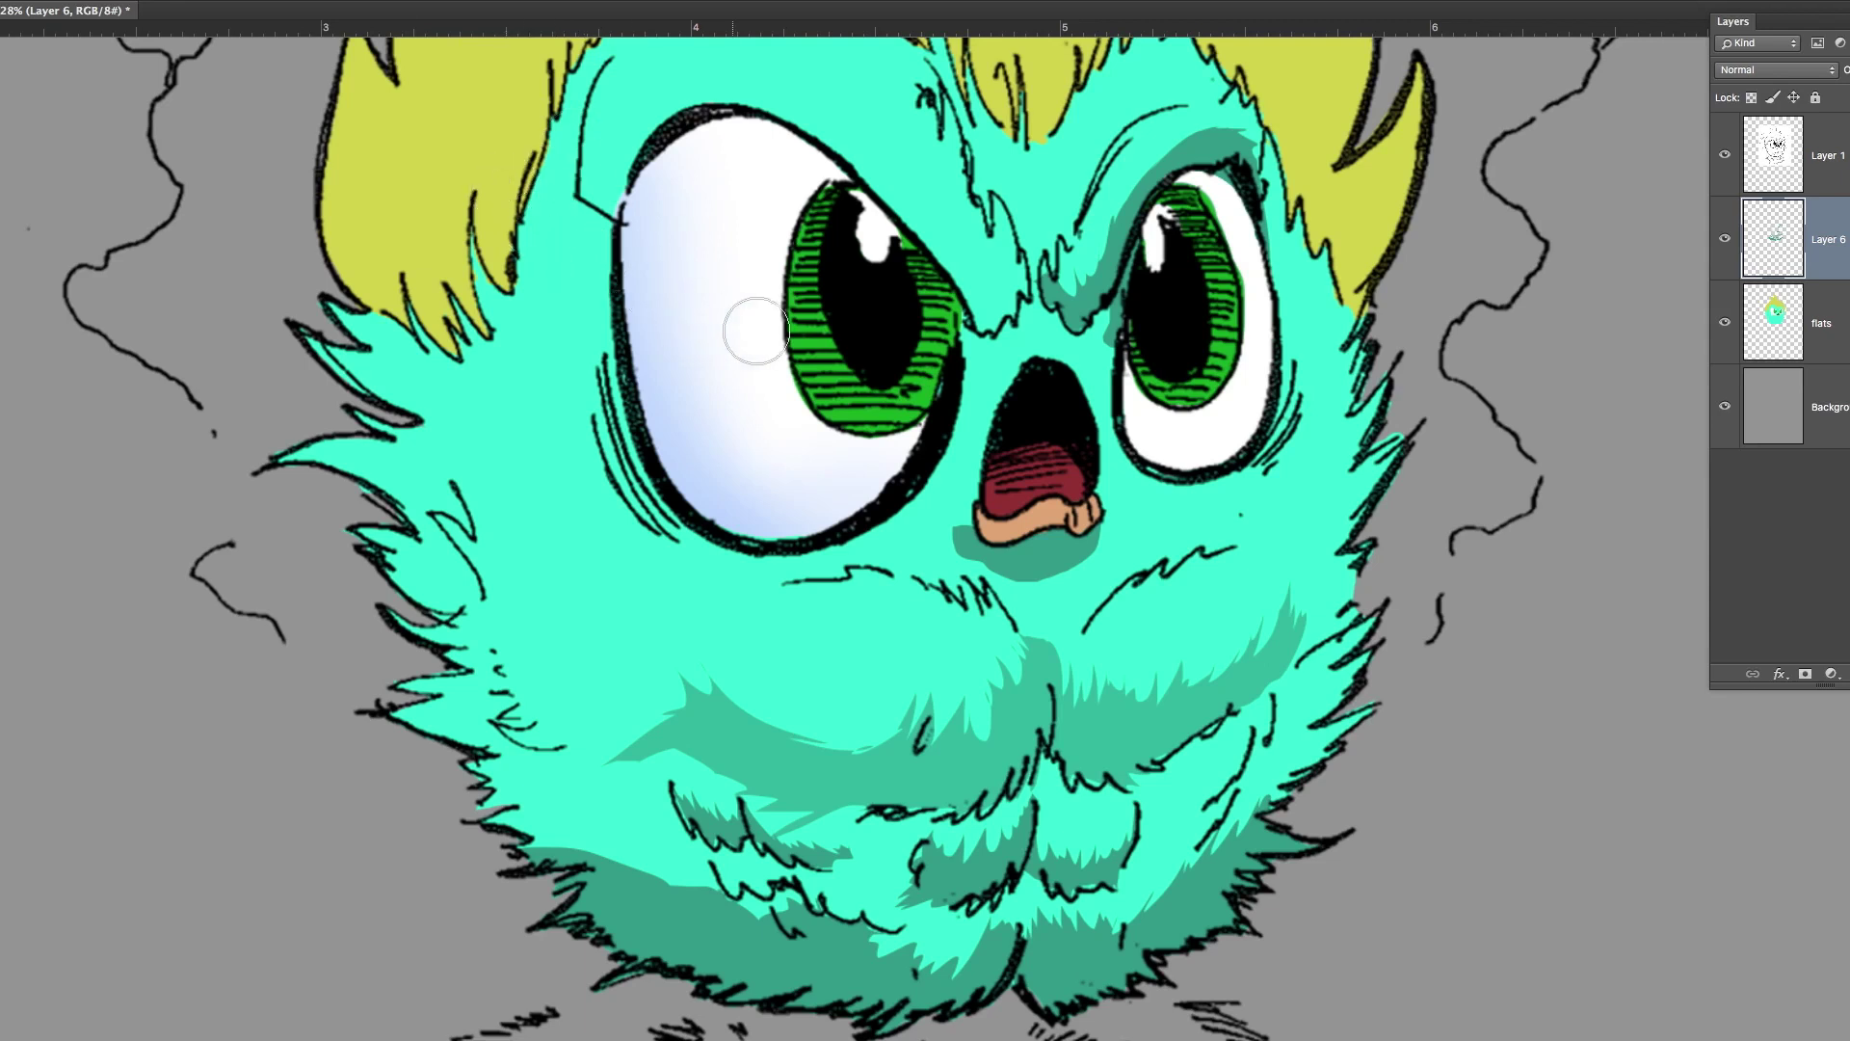
Soften the outer edges of the teal shadow beneath the mouth with the eraser.
{"action": "left_click_drag", "start_coordinate": [954, 558], "coordinate": [1008, 591]}
{"action": "left_click_drag", "start_coordinate": [978, 659], "coordinate": [971, 656]}
{"action": "left_click_drag", "start_coordinate": [971, 563], "coordinate": [1057, 605]}
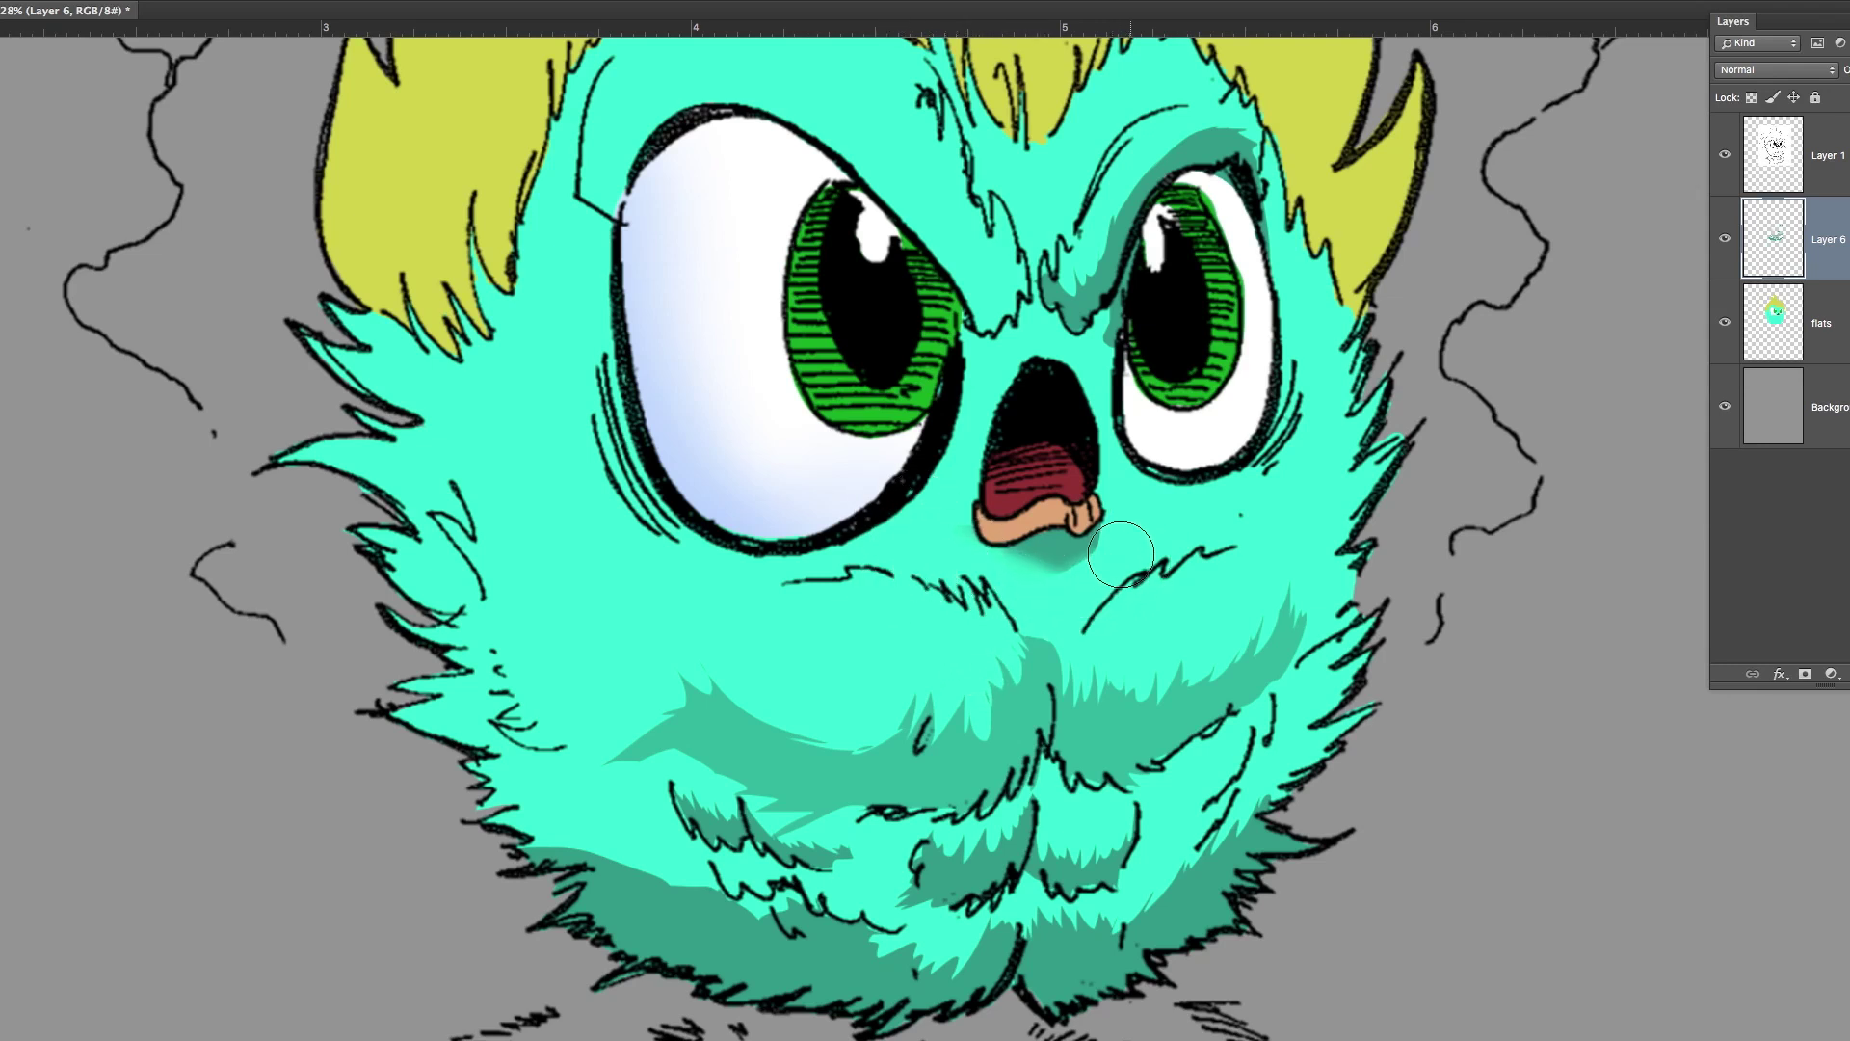
{"action": "left_click_drag", "start_coordinate": [938, 533], "coordinate": [967, 552]}
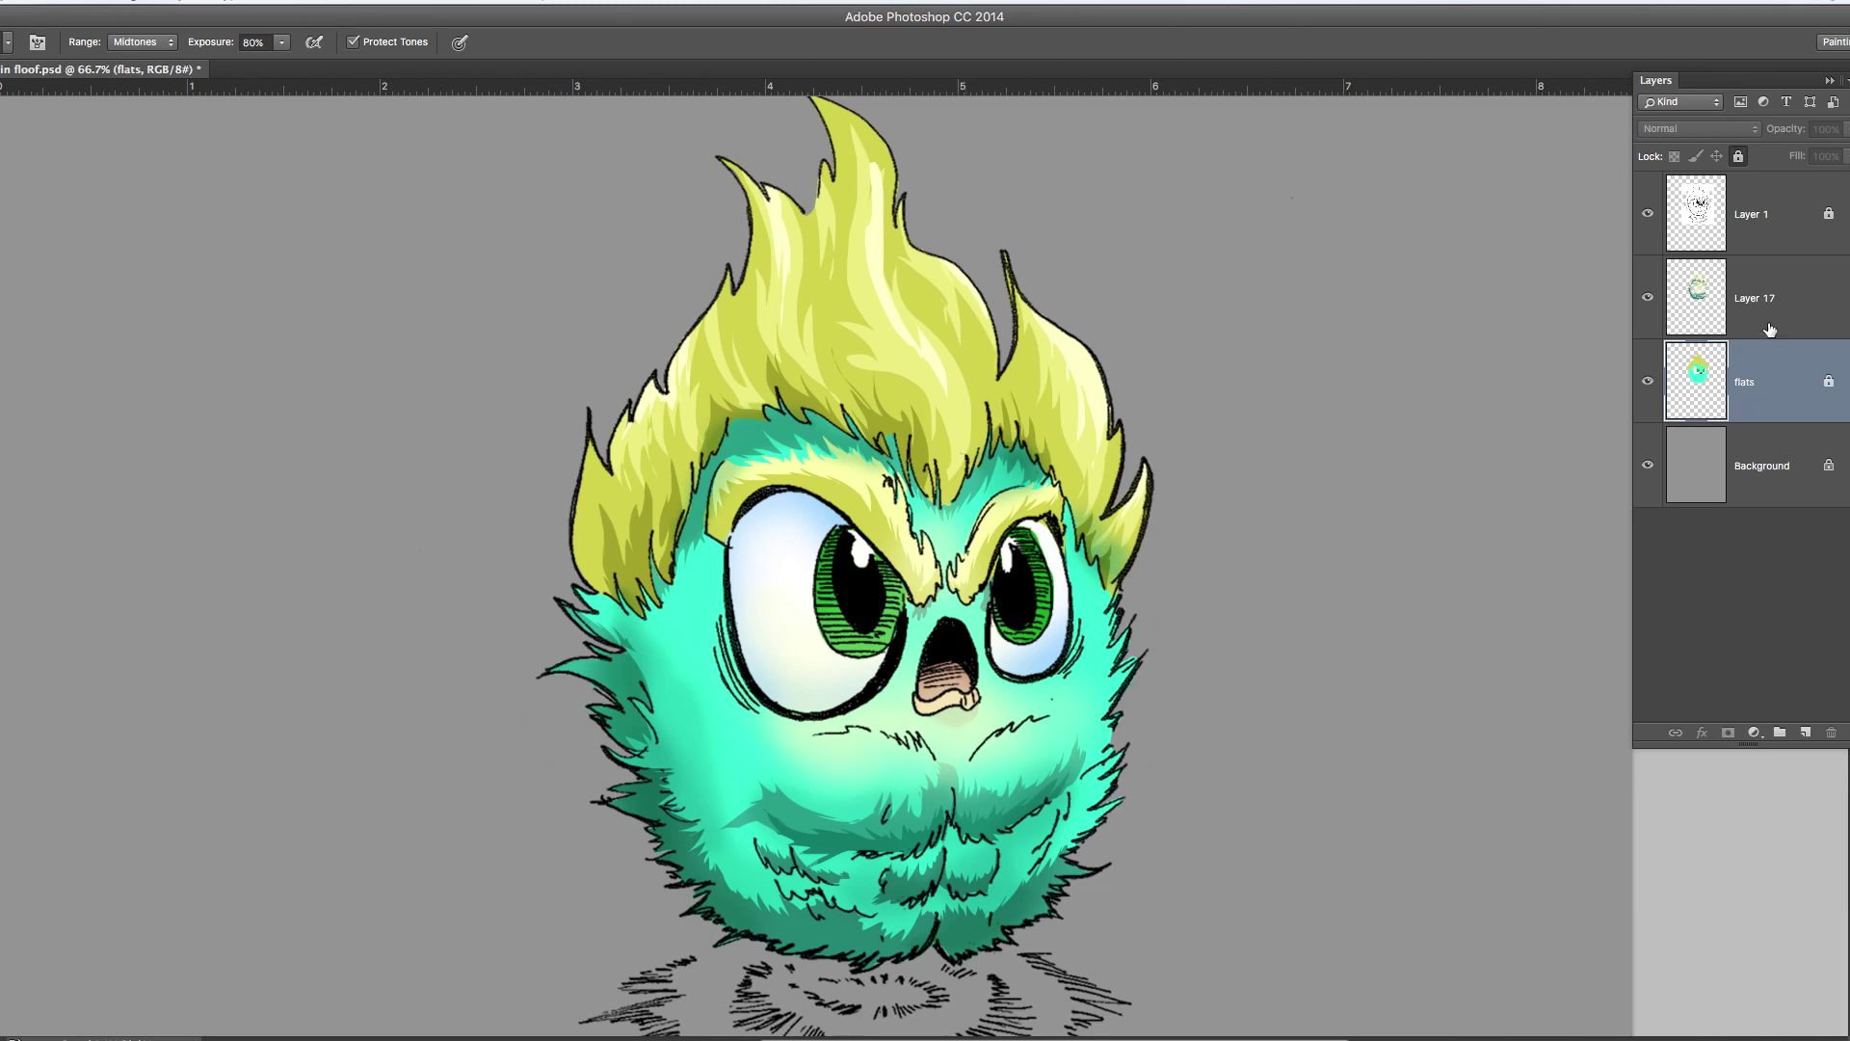
Hide the finished shading layer, Layer 17, and create a new empty layer directly above the flats layer.
{"action": "left_click_drag", "start_coordinate": [1514, 366], "coordinate": [1566, 374]}
{"action": "left_click", "coordinate": [1234, 427]}
{"action": "left_click", "coordinate": [1648, 298]}
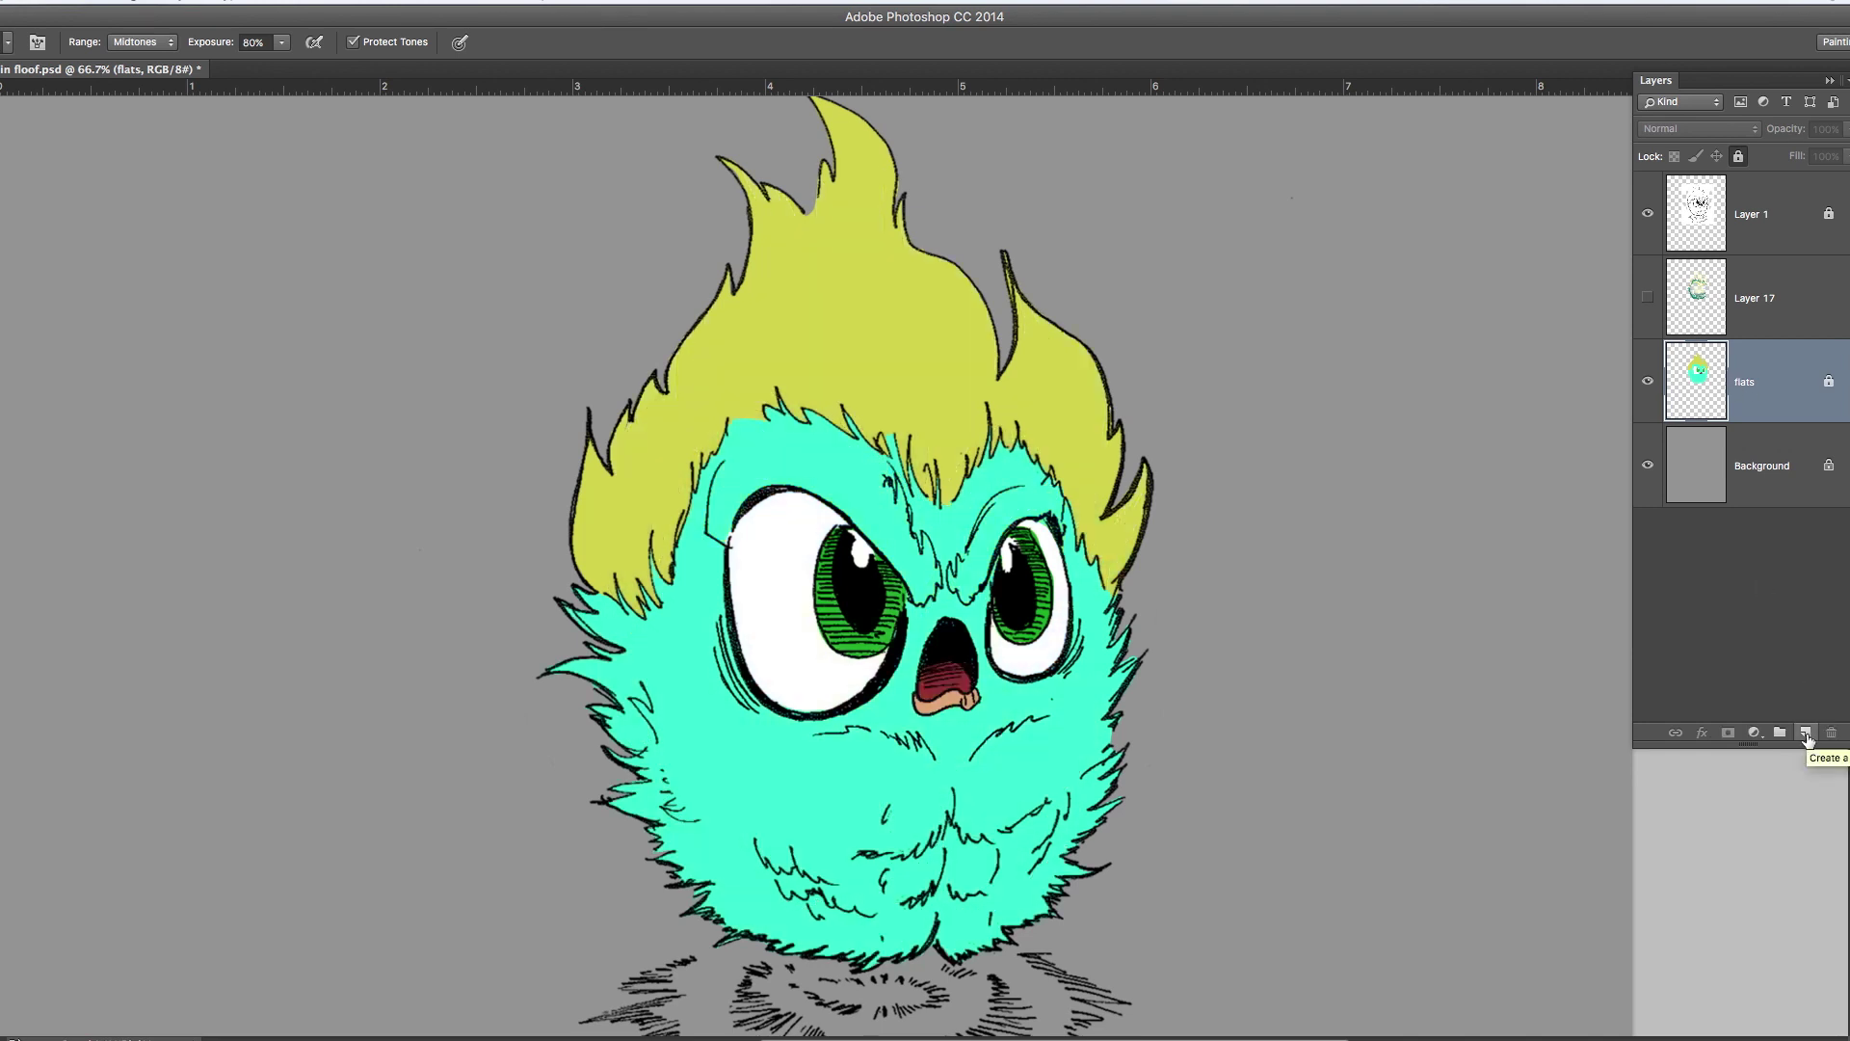
{"action": "left_click", "coordinate": [1806, 736]}
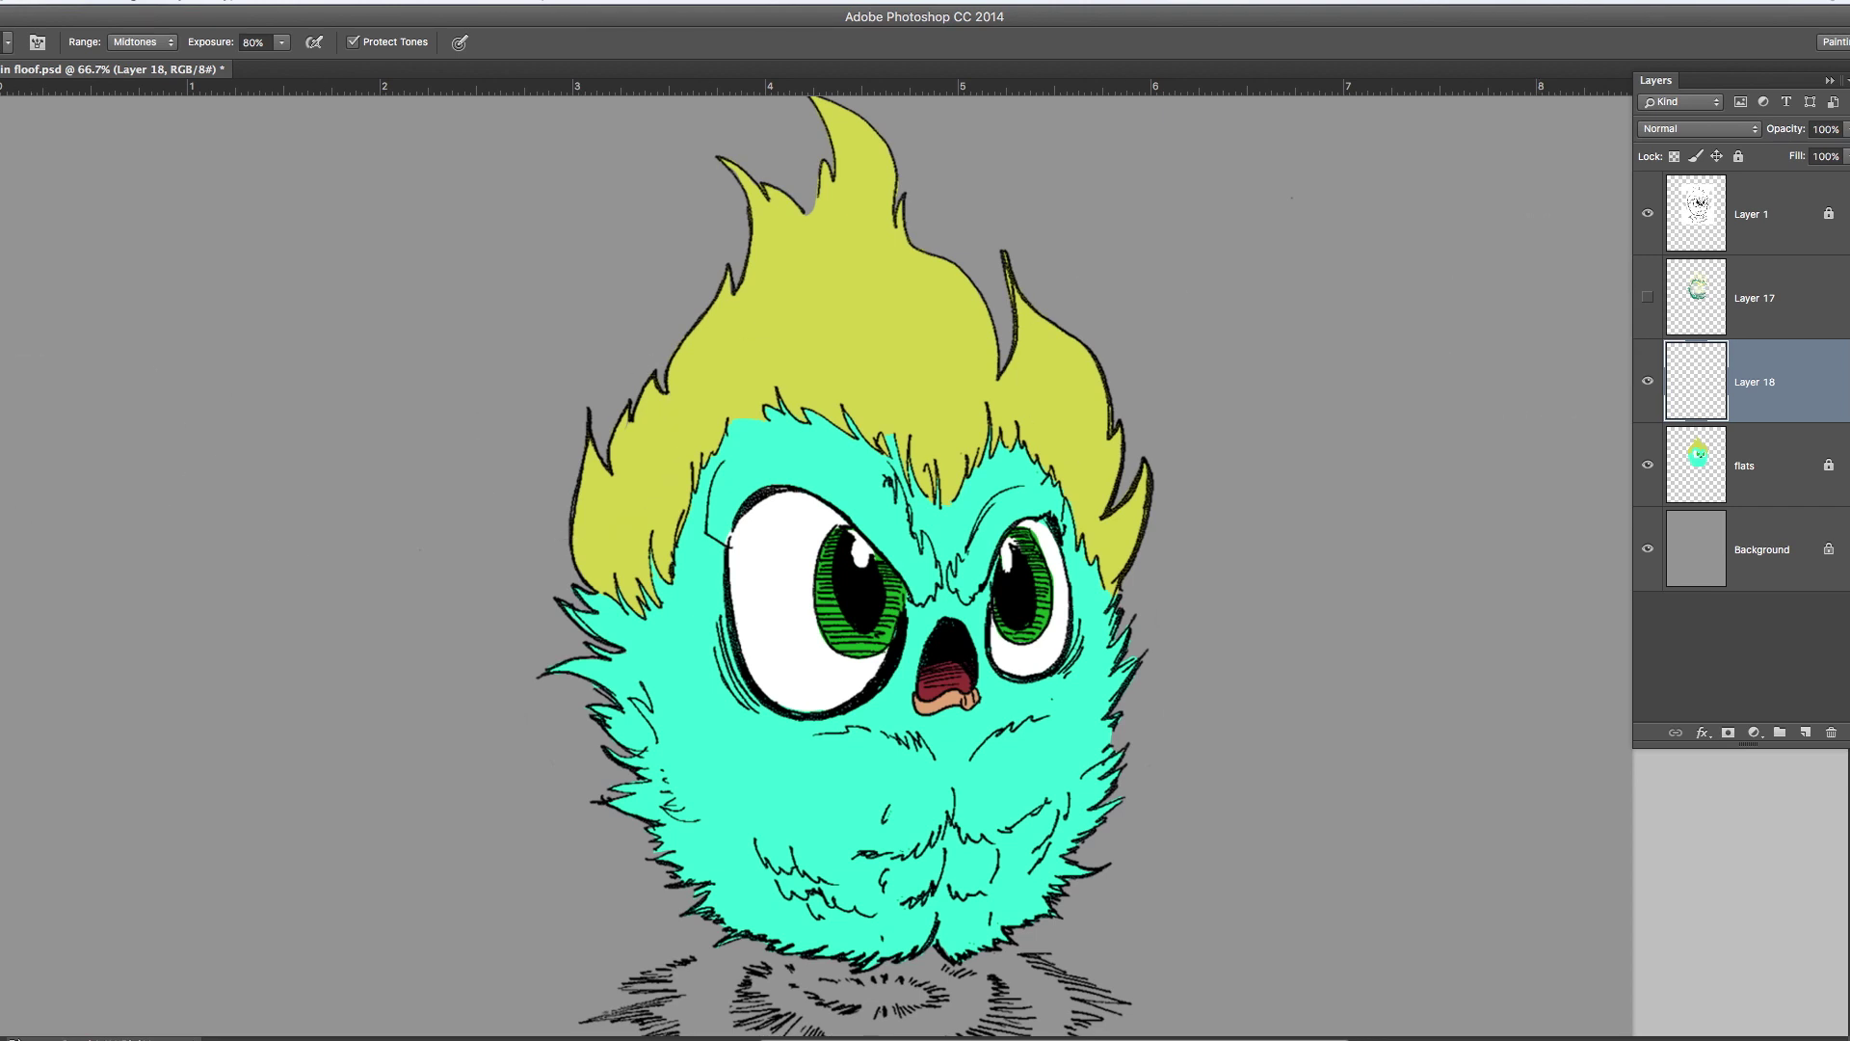
{"action": "key", "text": "b"}
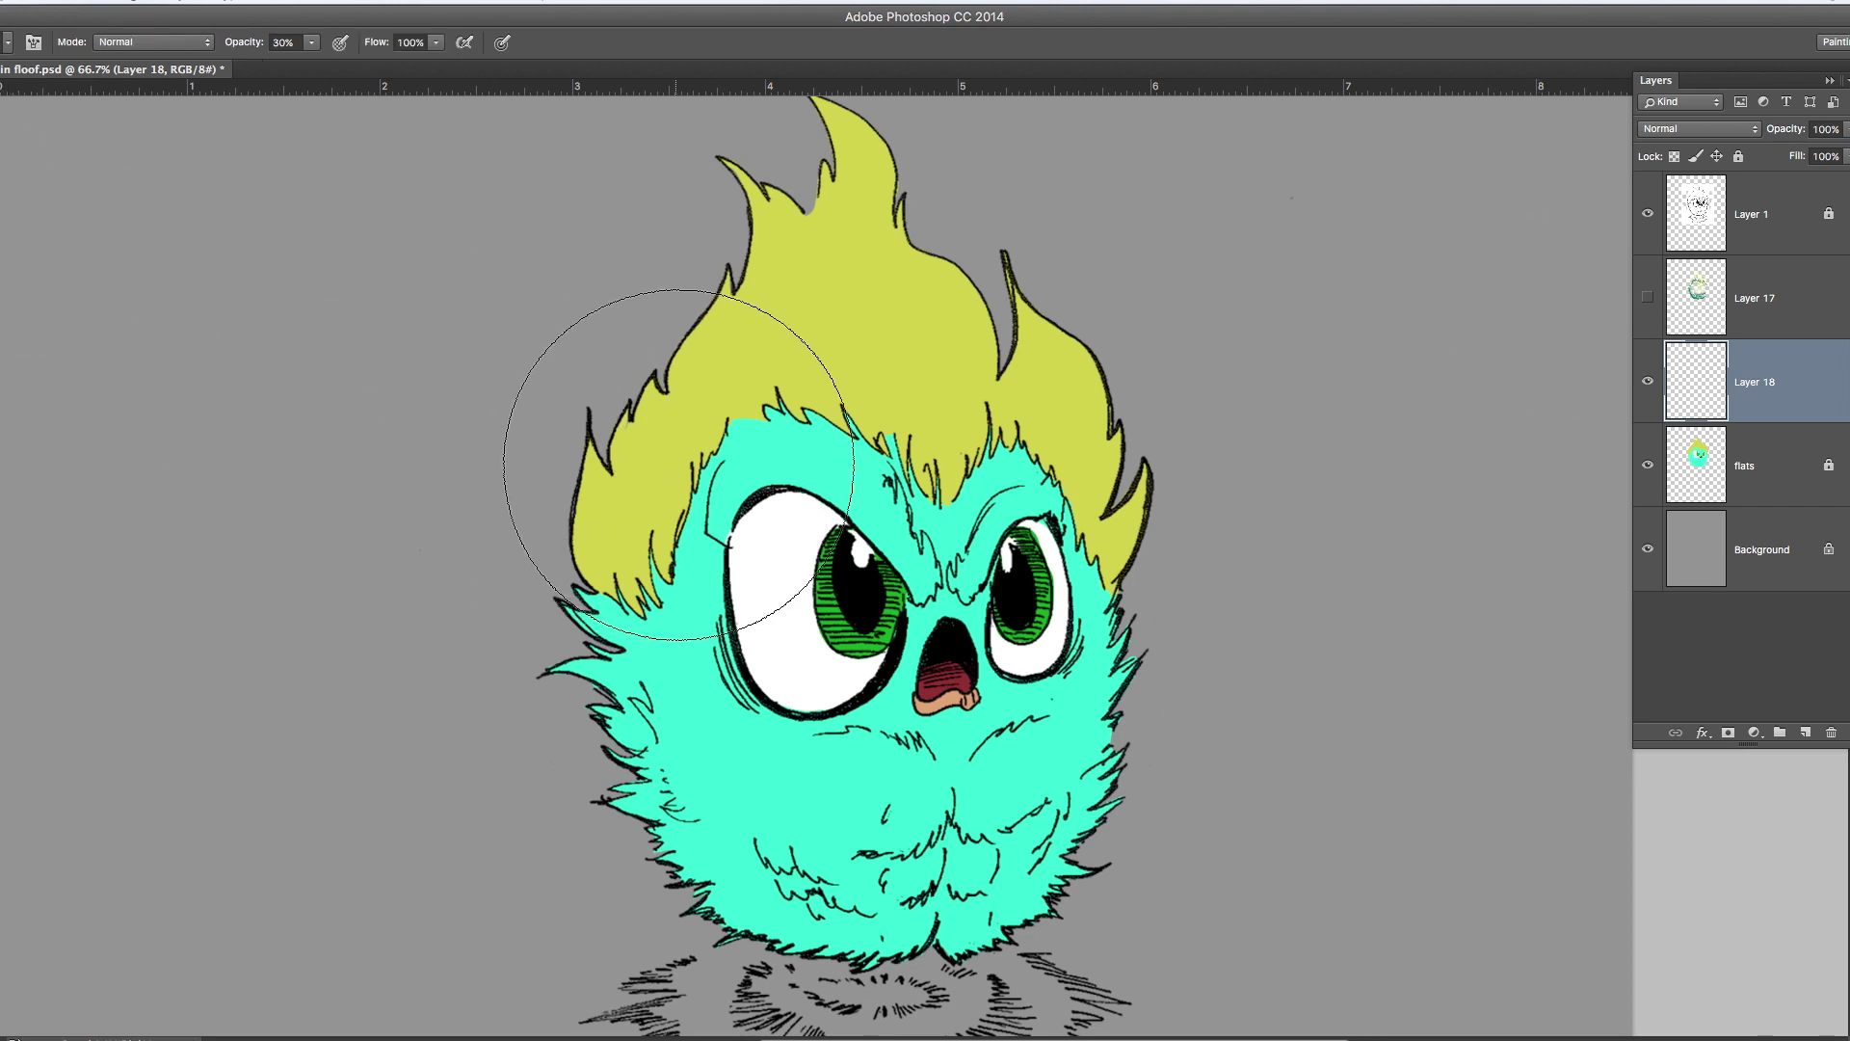
Select the teal body area from the flats layer with the Magic Wand, with the empty Layer 18 as the active layer.
{"action": "key", "text": "w"}
{"action": "left_click", "coordinate": [1779, 485]}
{"action": "left_click", "coordinate": [875, 501]}
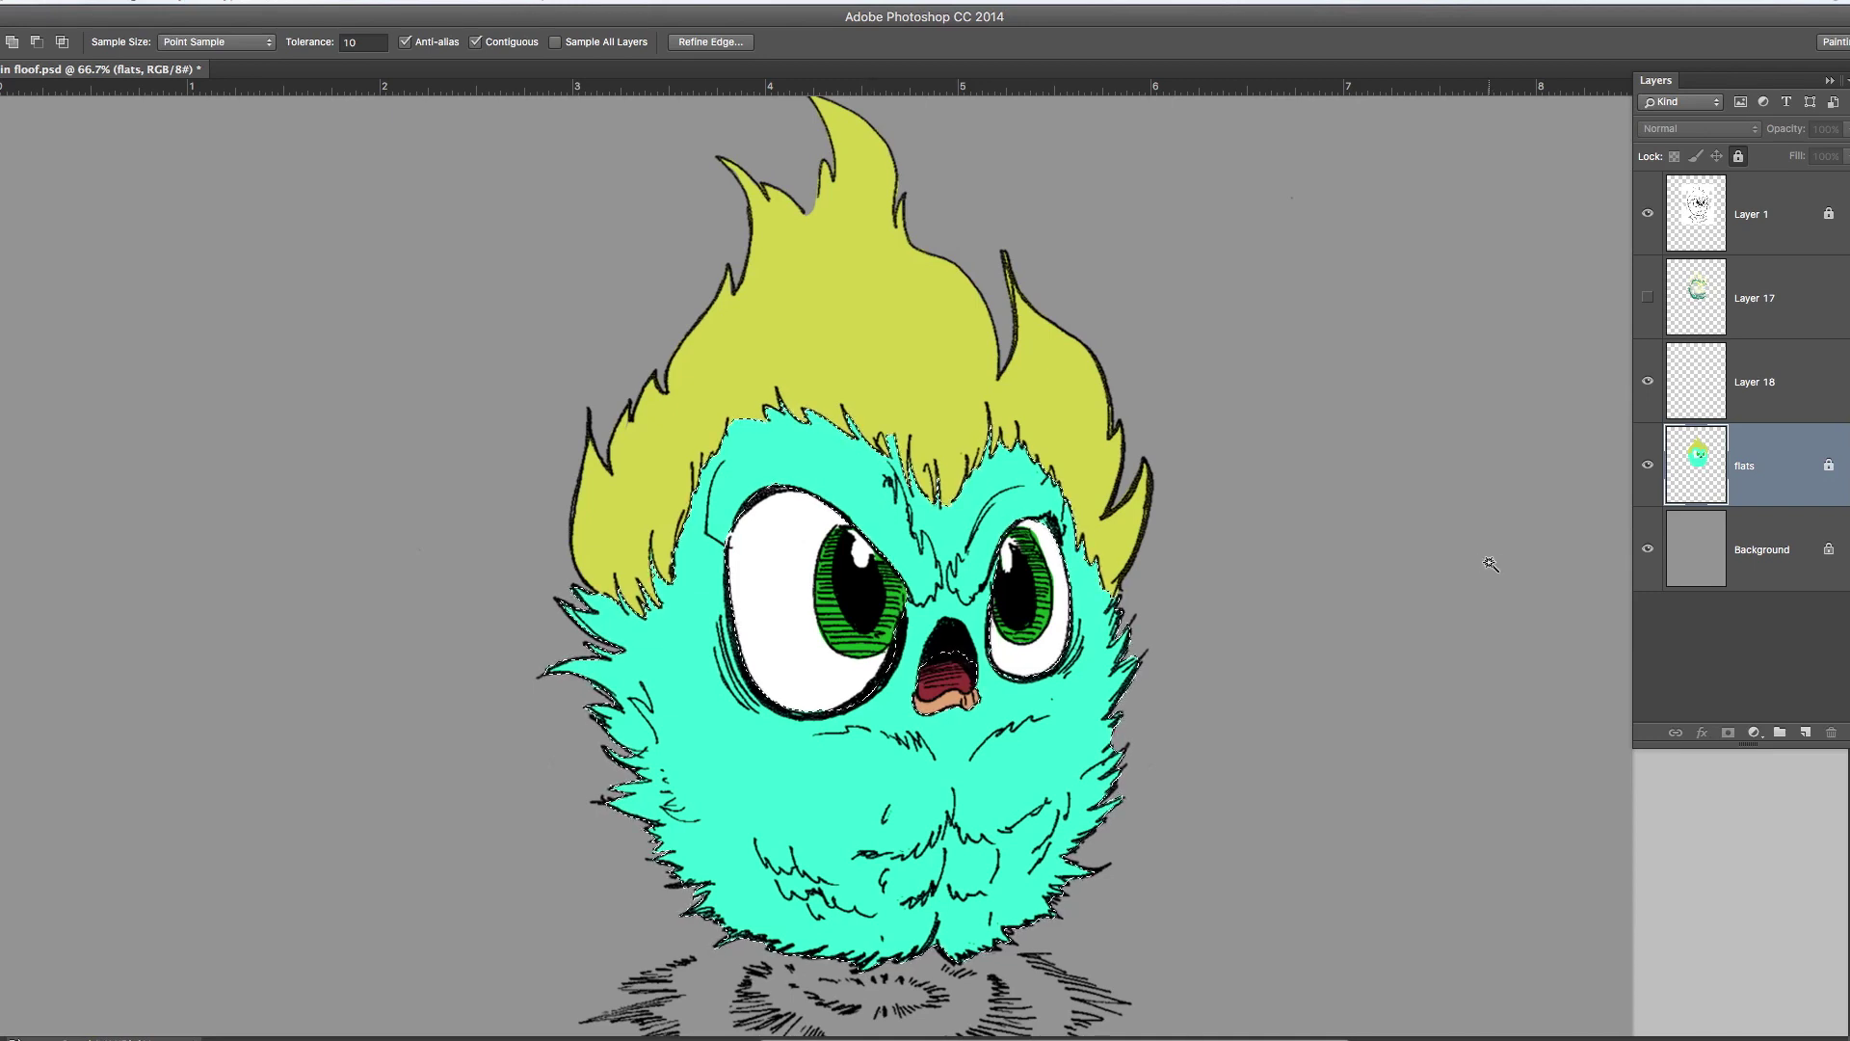
{"action": "left_click", "coordinate": [1783, 400]}
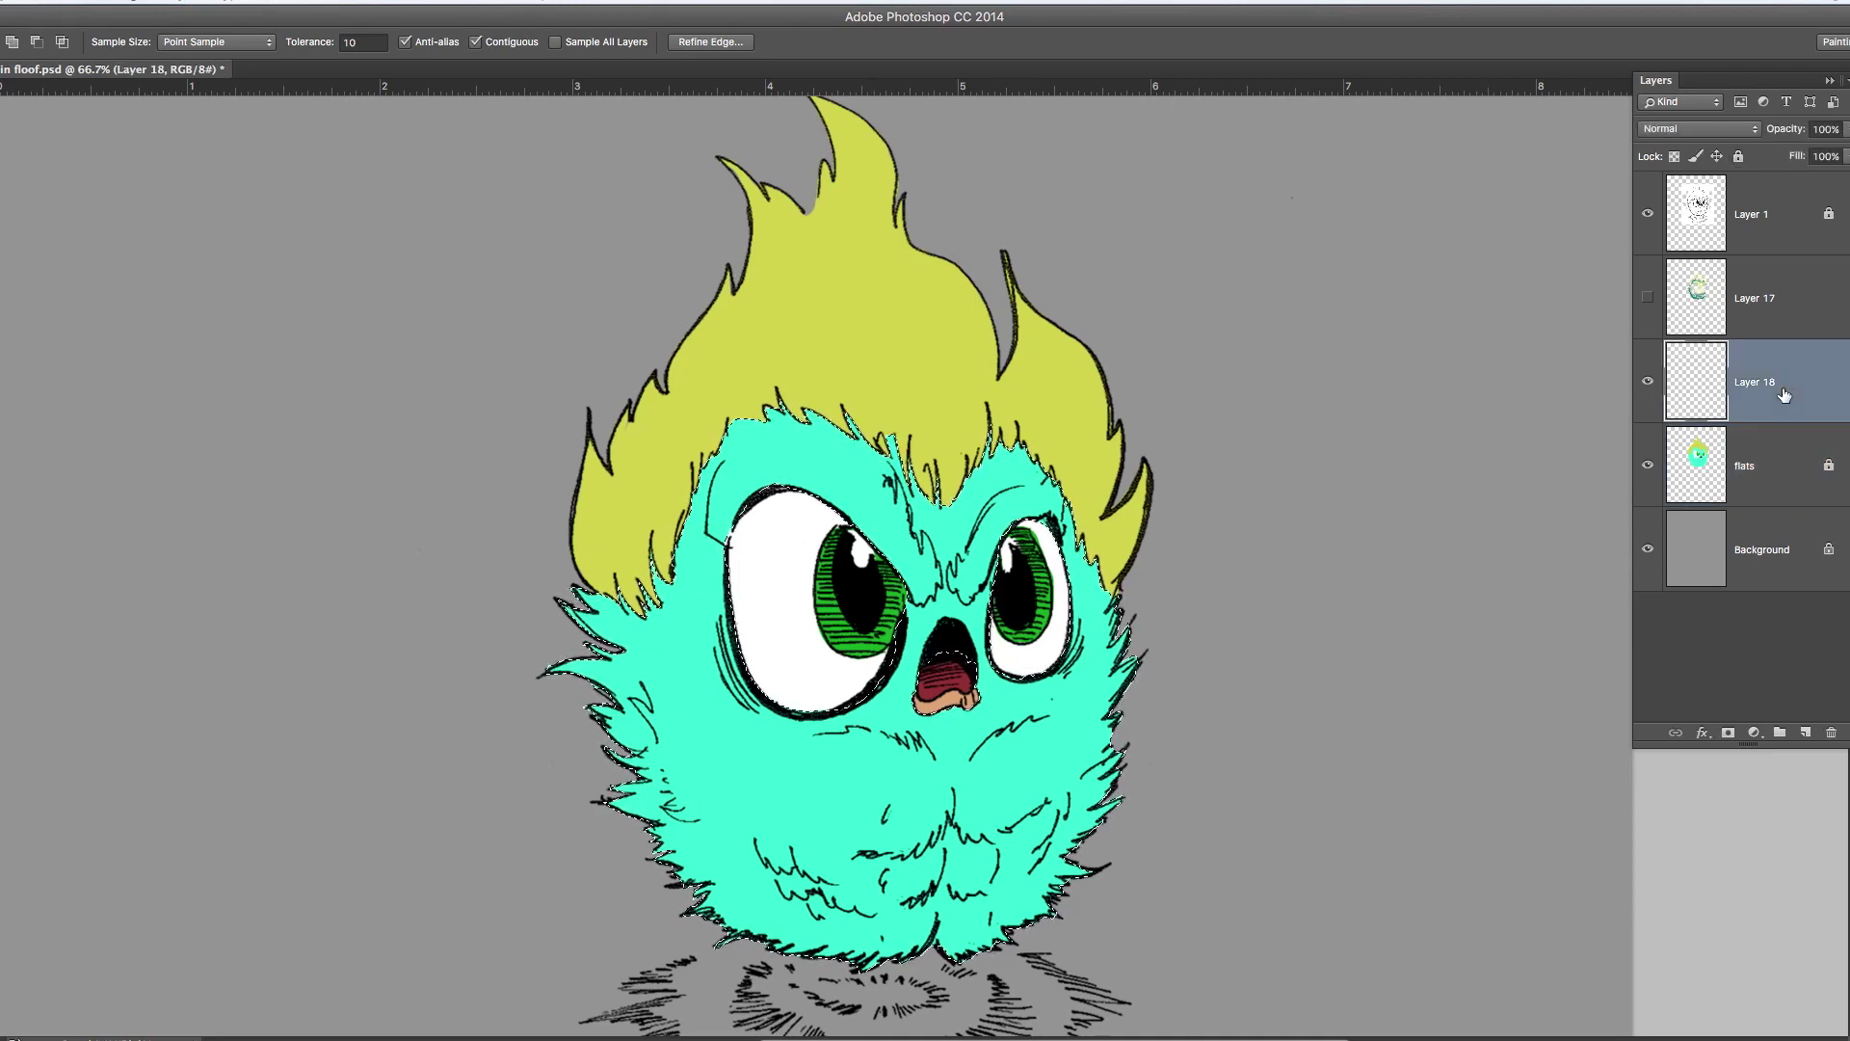
Paint soft yellow light across the middle of the face around the mouth on Layer 18, using 20% and 34% brush opacity.
{"action": "key", "text": "b"}
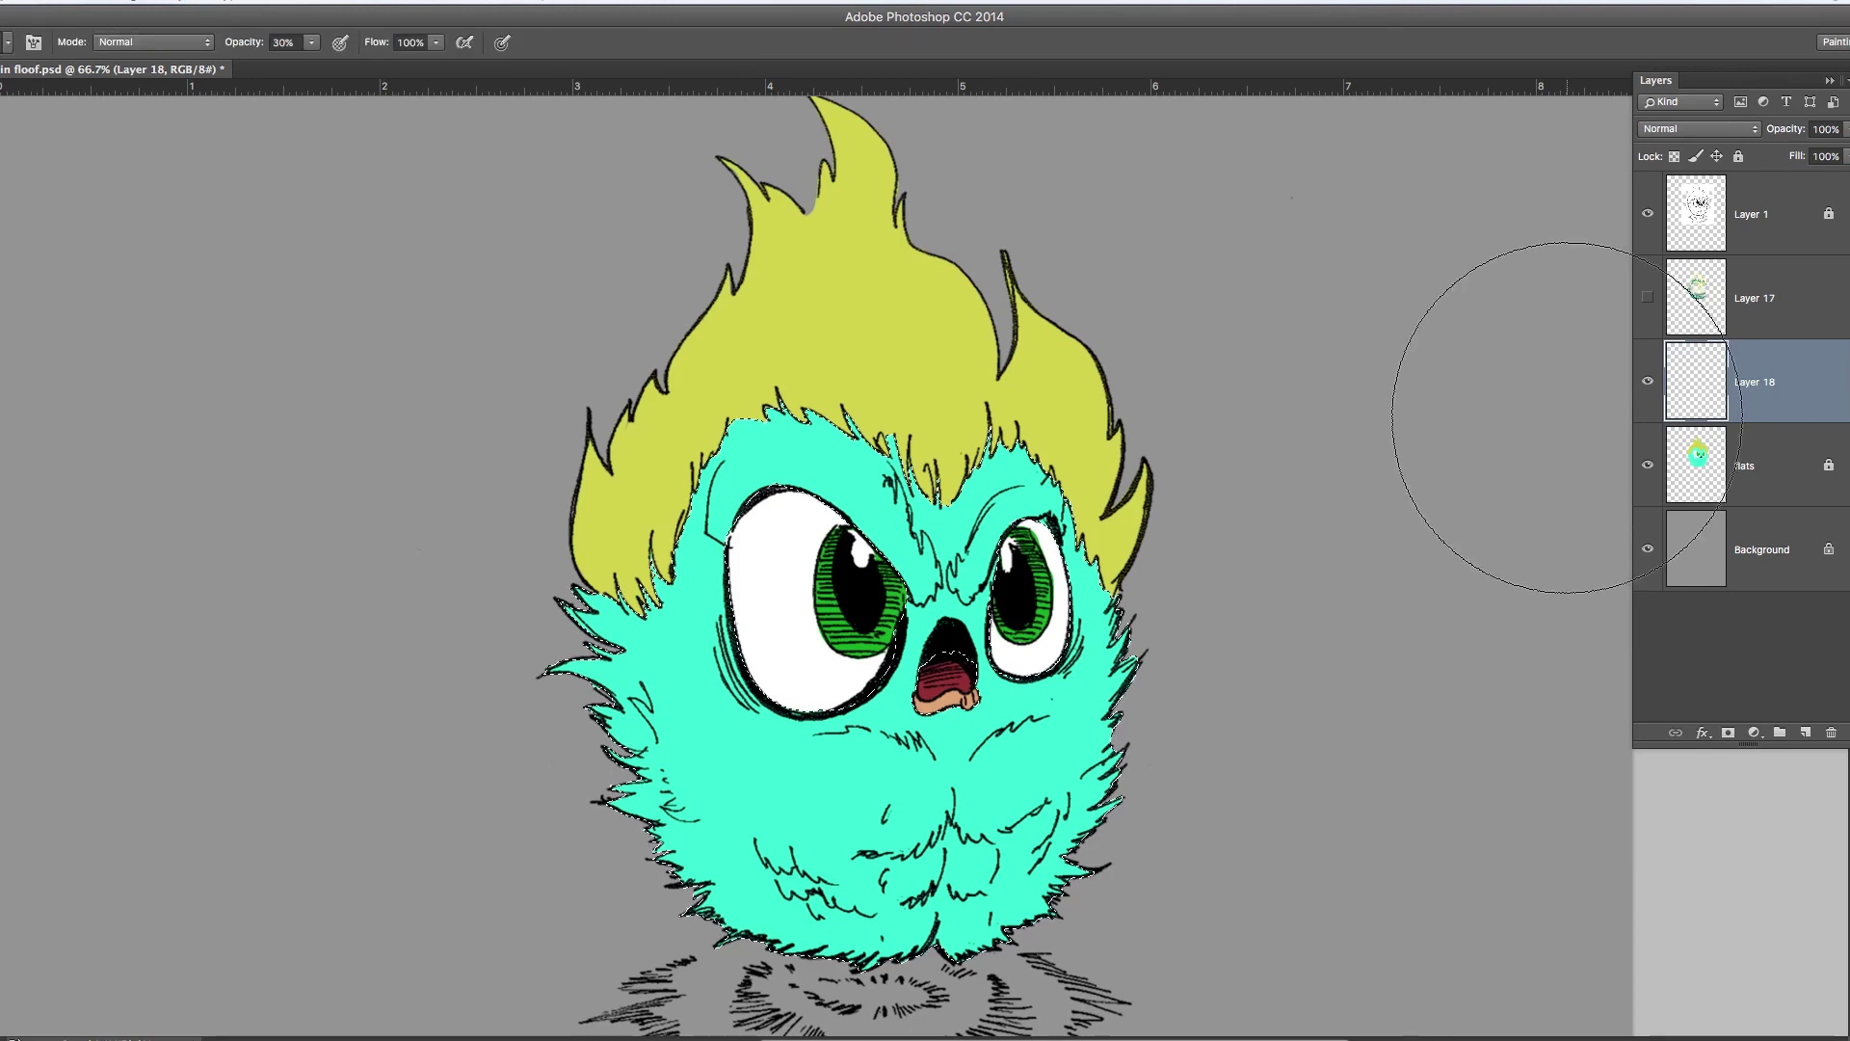
{"action": "key", "text": "2"}
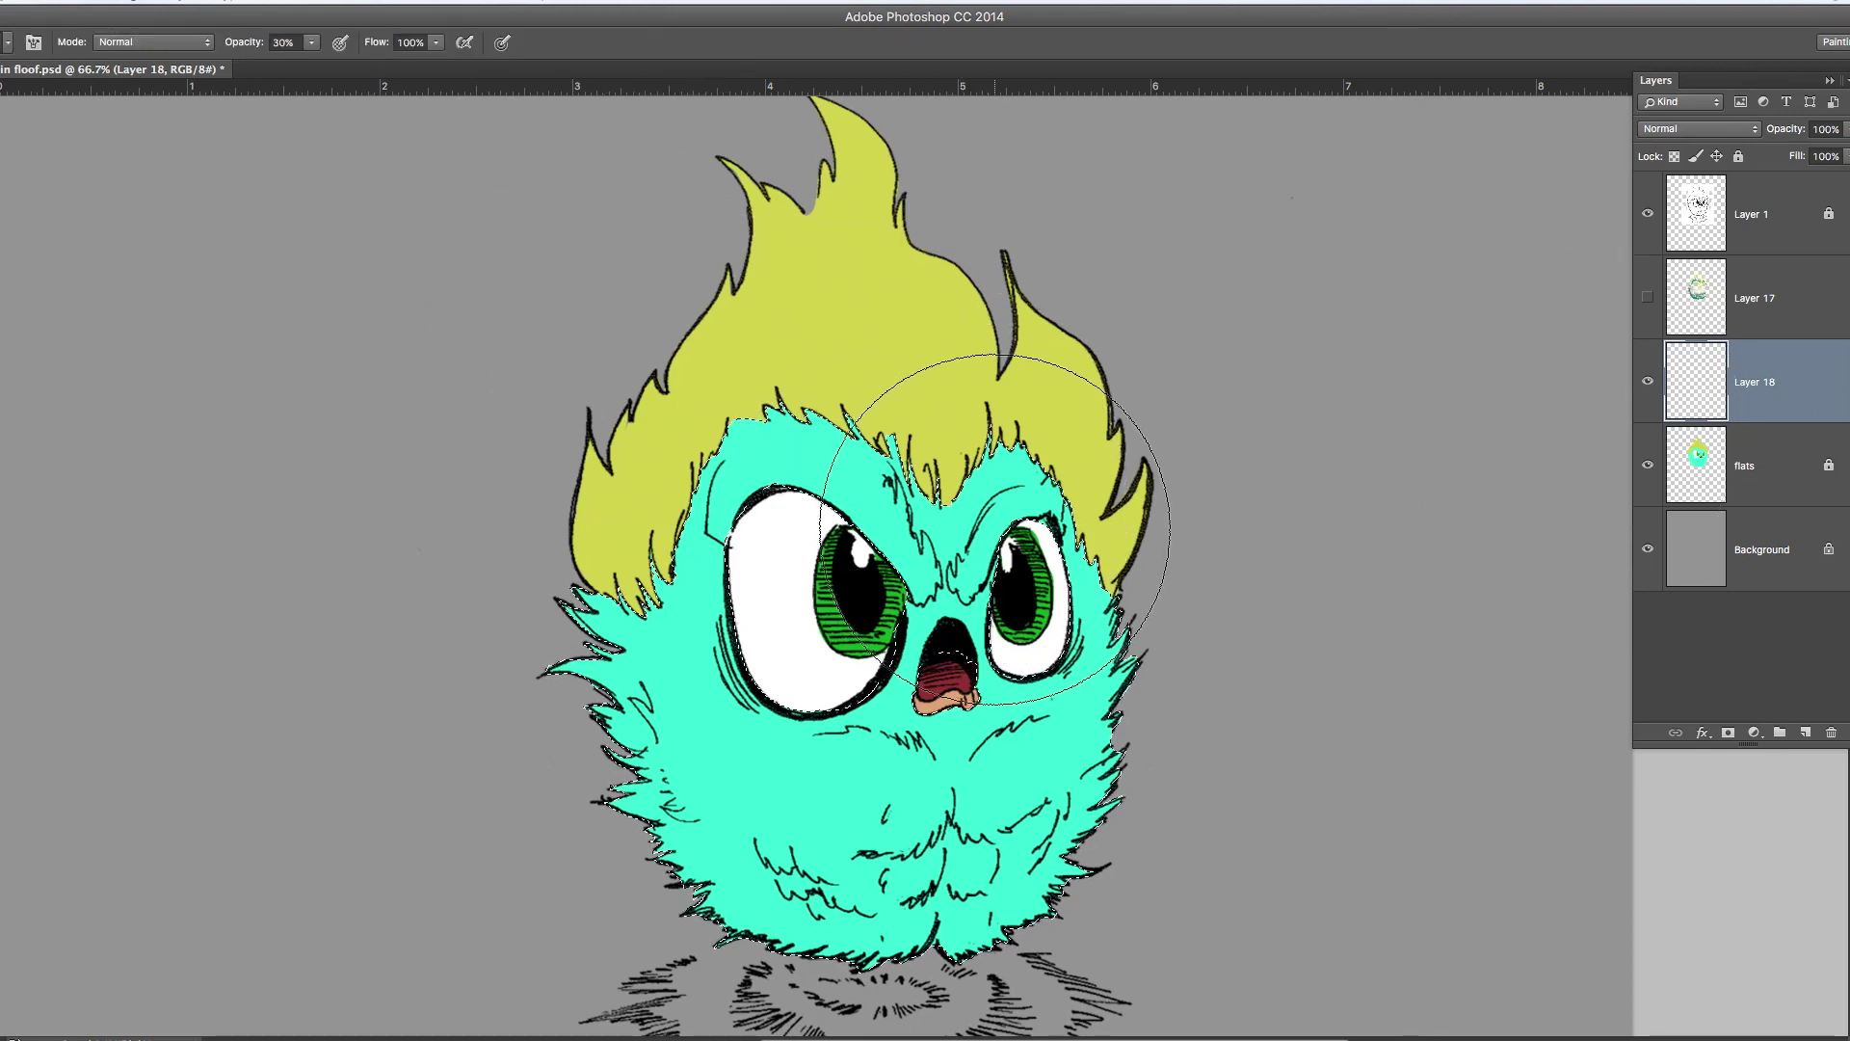
{"action": "mouse_move", "coordinate": [935, 584]}
{"action": "left_mouse_down"}
{"action": "mouse_move", "coordinate": [861, 671]}
{"action": "mouse_move", "coordinate": [901, 571]}
{"action": "mouse_move", "coordinate": [876, 680]}
{"action": "left_mouse_up"}
{"action": "key", "text": "3"}
{"action": "key", "text": "4"}
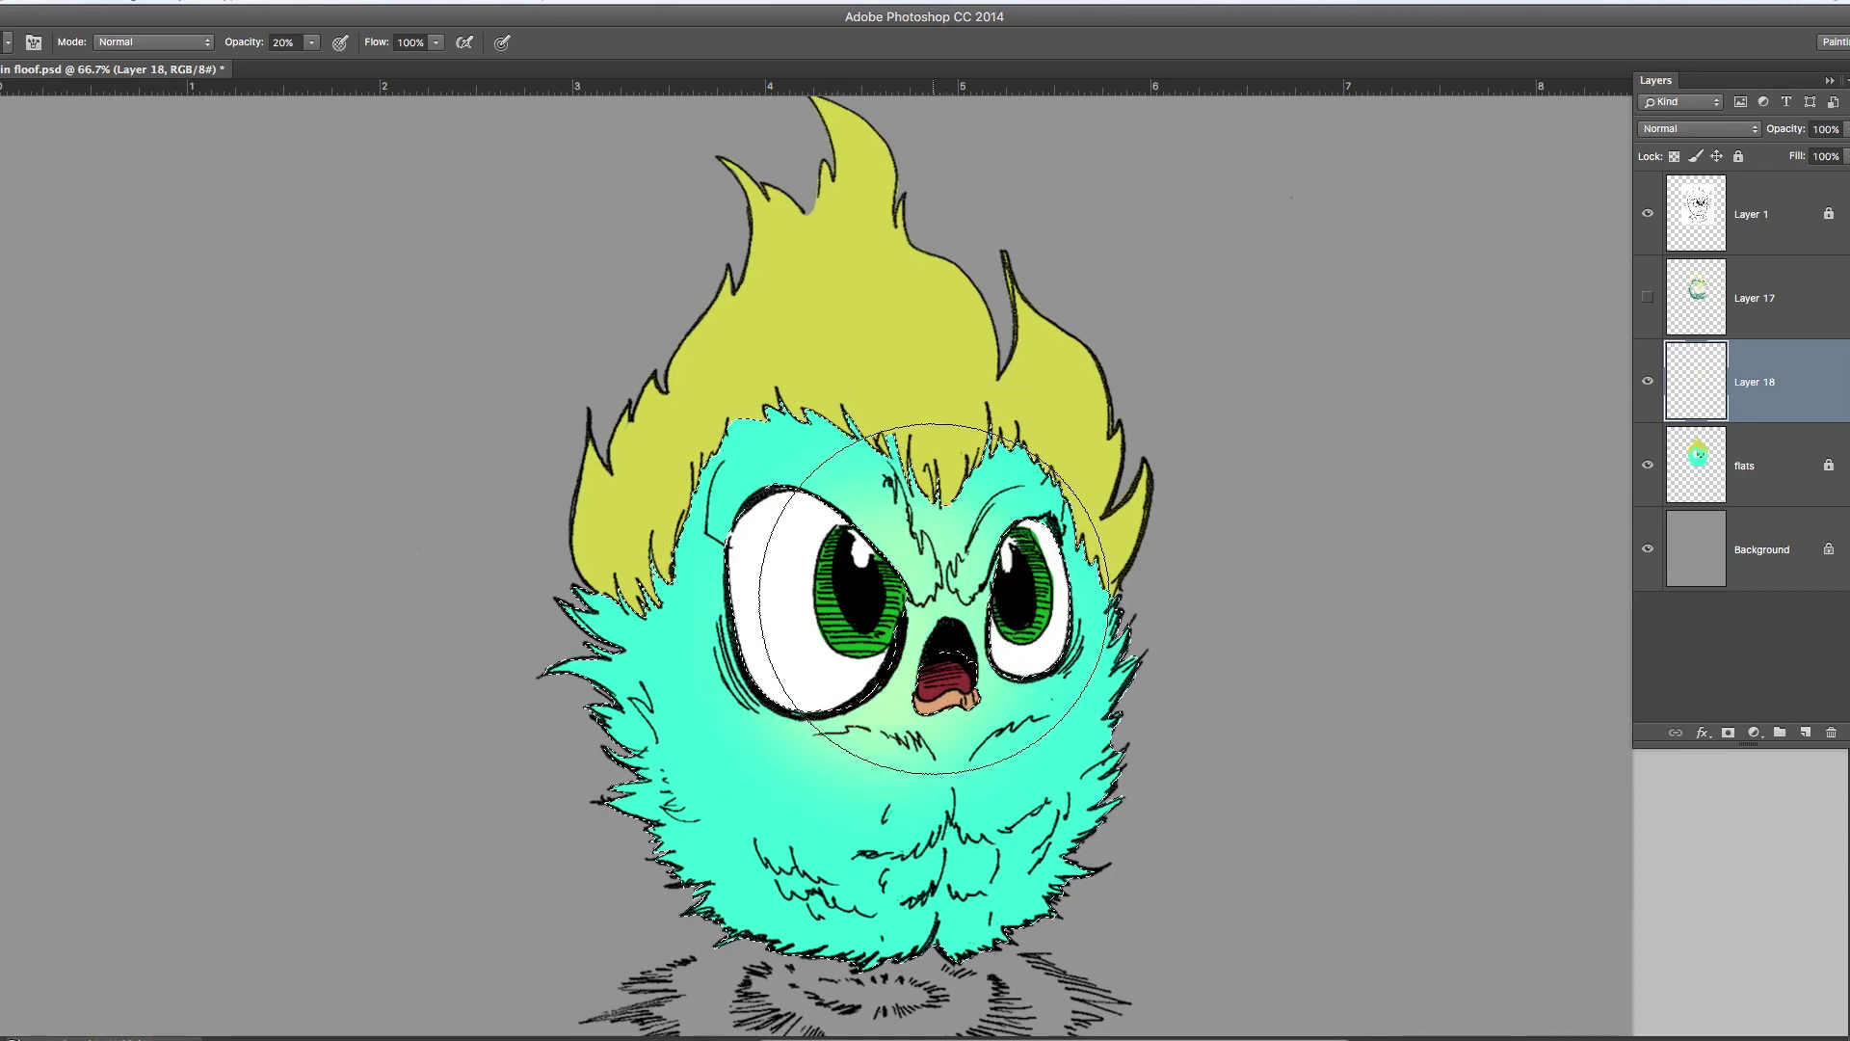
{"action": "mouse_move", "coordinate": [914, 673]}
{"action": "left_mouse_down"}
{"action": "mouse_move", "coordinate": [771, 572]}
{"action": "mouse_move", "coordinate": [776, 671]}
{"action": "mouse_move", "coordinate": [892, 731]}
{"action": "mouse_move", "coordinate": [726, 630]}
{"action": "mouse_move", "coordinate": [837, 535]}
{"action": "mouse_move", "coordinate": [1021, 613]}
{"action": "mouse_move", "coordinate": [938, 775]}
{"action": "mouse_move", "coordinate": [828, 582]}
{"action": "mouse_move", "coordinate": [806, 581]}
{"action": "mouse_move", "coordinate": [971, 643]}
{"action": "left_mouse_up"}
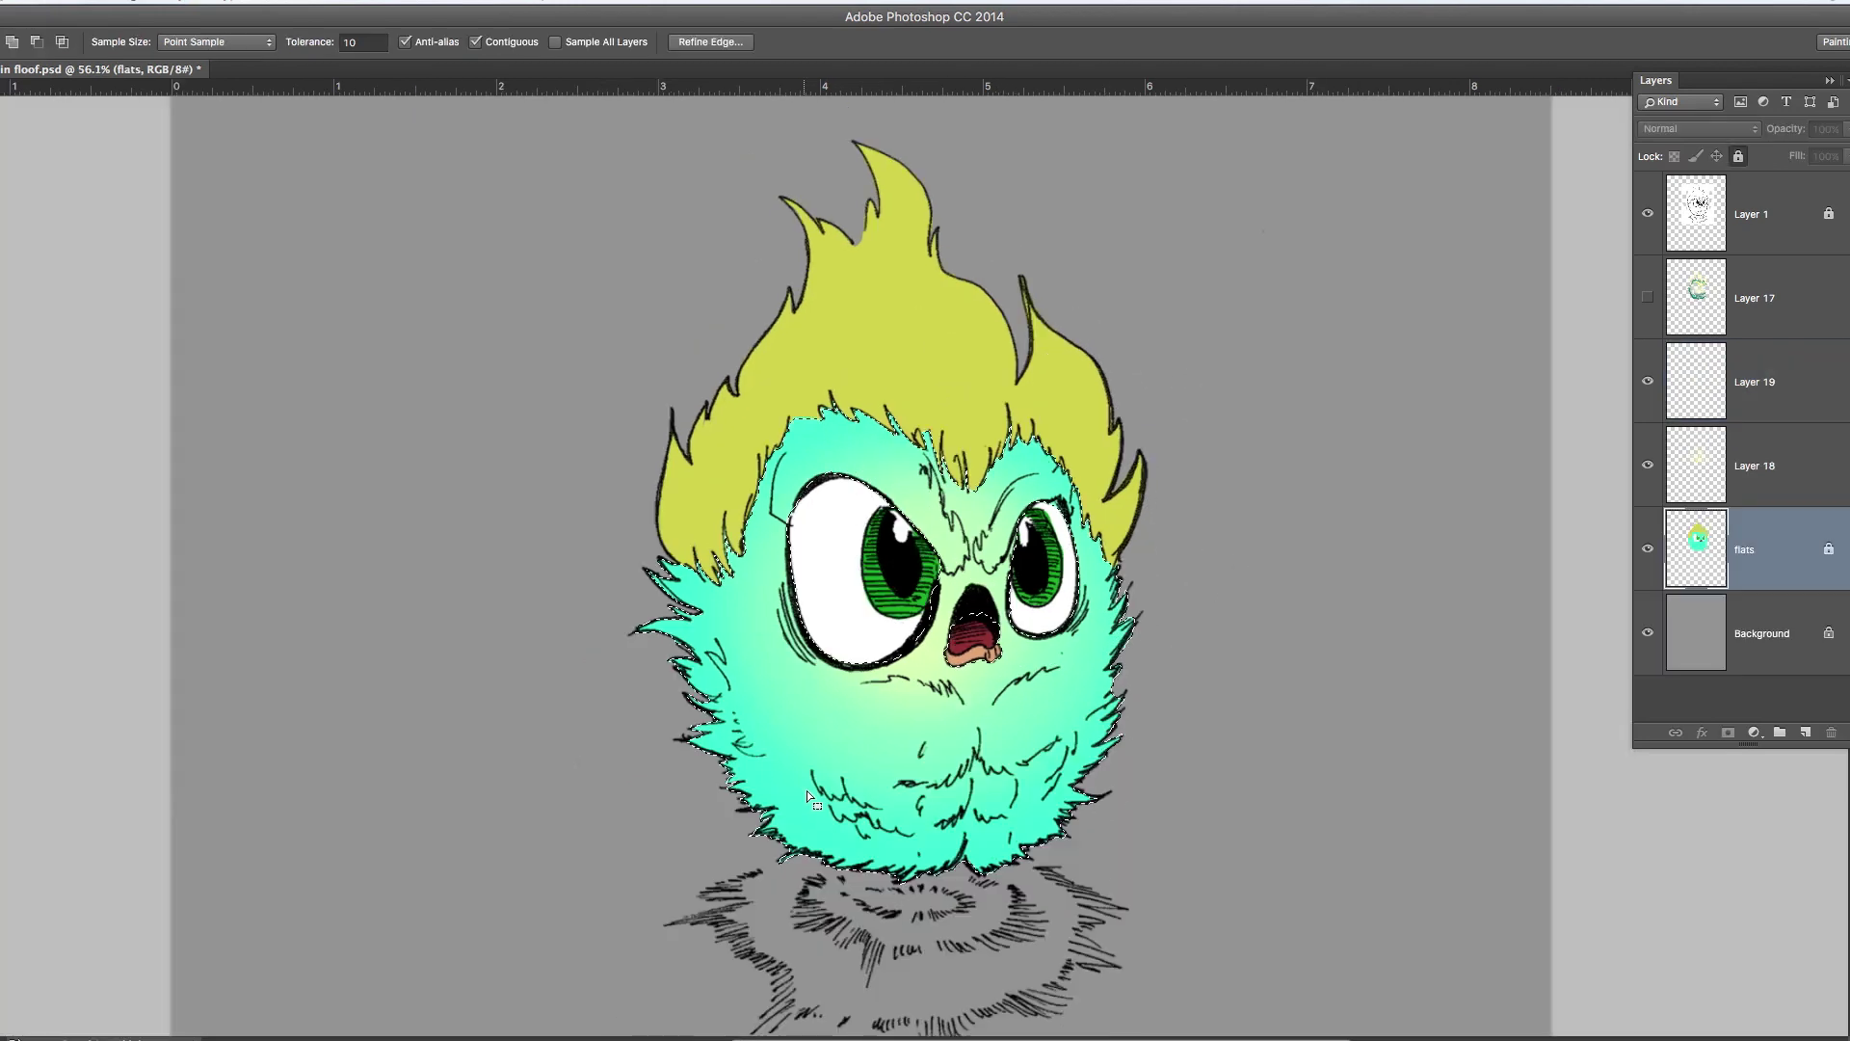
Paint a soft dark teal shadow along the lower edge and sides of the body on Layer 19 with a smaller brush.
{"action": "left_click", "coordinate": [1778, 380]}
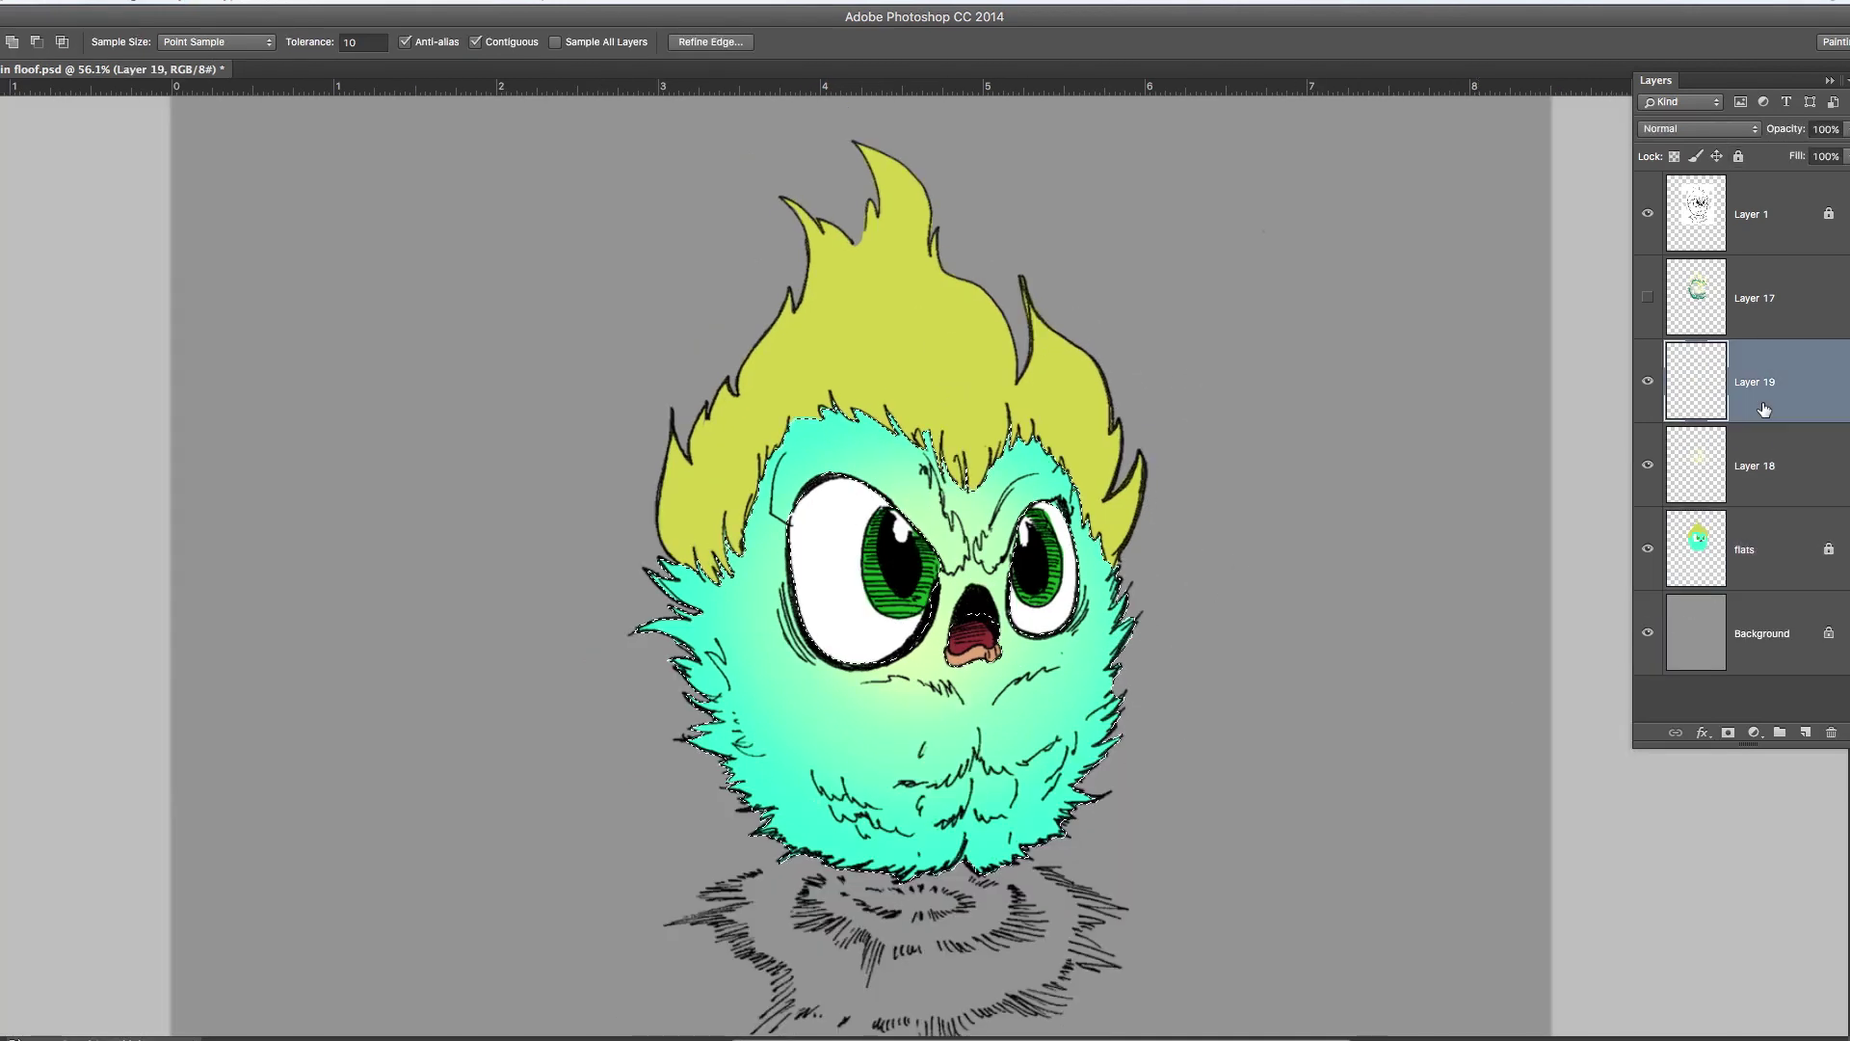
{"action": "key", "text": "b"}
{"action": "key", "text": "bracketleft"}
{"action": "key", "text": "bracketleft"}
{"action": "mouse_move", "coordinate": [981, 867]}
{"action": "left_mouse_down"}
{"action": "mouse_move", "coordinate": [740, 791]}
{"action": "mouse_move", "coordinate": [696, 690]}
{"action": "mouse_move", "coordinate": [818, 829]}
{"action": "mouse_move", "coordinate": [968, 837]}
{"action": "mouse_move", "coordinate": [1079, 780]}
{"action": "left_mouse_up"}
{"action": "mouse_move", "coordinate": [797, 858]}
{"action": "left_mouse_down"}
{"action": "mouse_move", "coordinate": [653, 660]}
{"action": "mouse_move", "coordinate": [682, 751]}
{"action": "mouse_move", "coordinate": [767, 837]}
{"action": "mouse_move", "coordinate": [859, 878]}
{"action": "mouse_move", "coordinate": [1102, 830]}
{"action": "mouse_move", "coordinate": [1061, 865]}
{"action": "mouse_move", "coordinate": [957, 871]}
{"action": "left_mouse_up"}
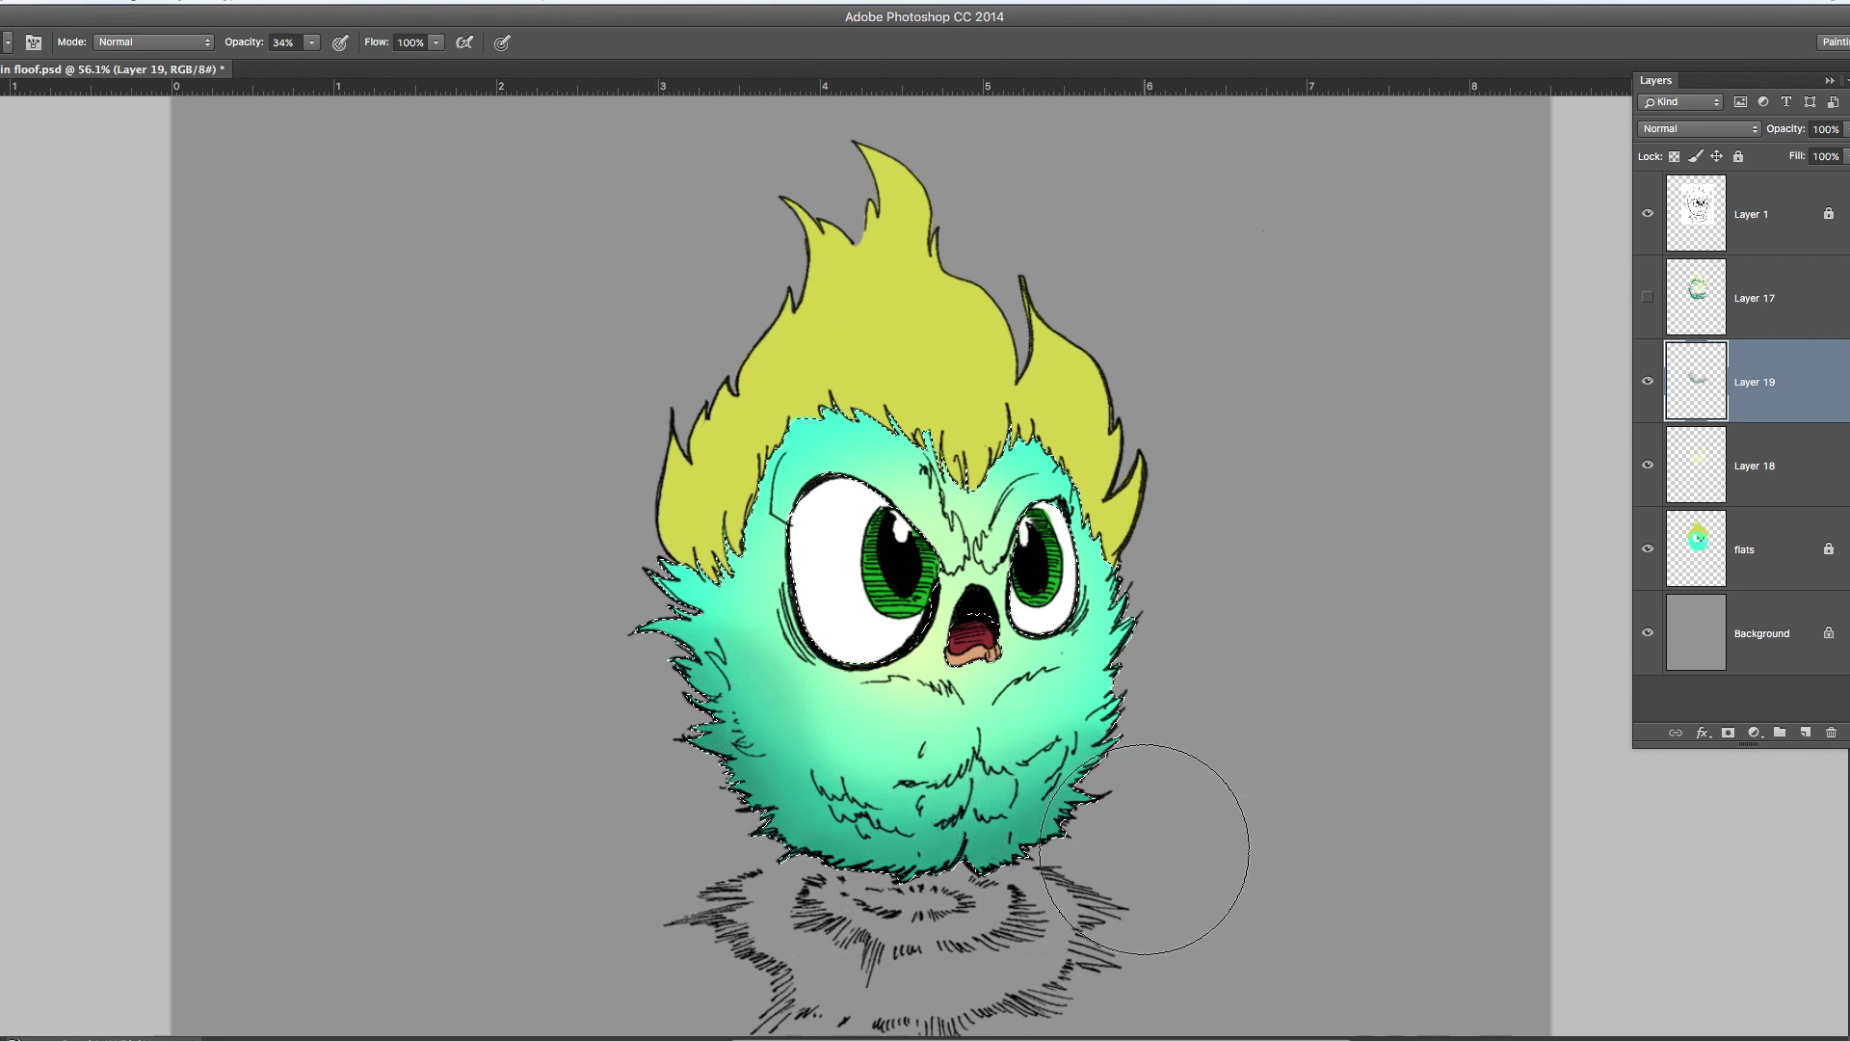
Toggle the visibility of Layers 19 and 18 to compare the body with and without the soft shading.
{"action": "key", "text": "z"}
{"action": "left_click", "coordinate": [1648, 380]}
{"action": "left_click", "coordinate": [1648, 465]}
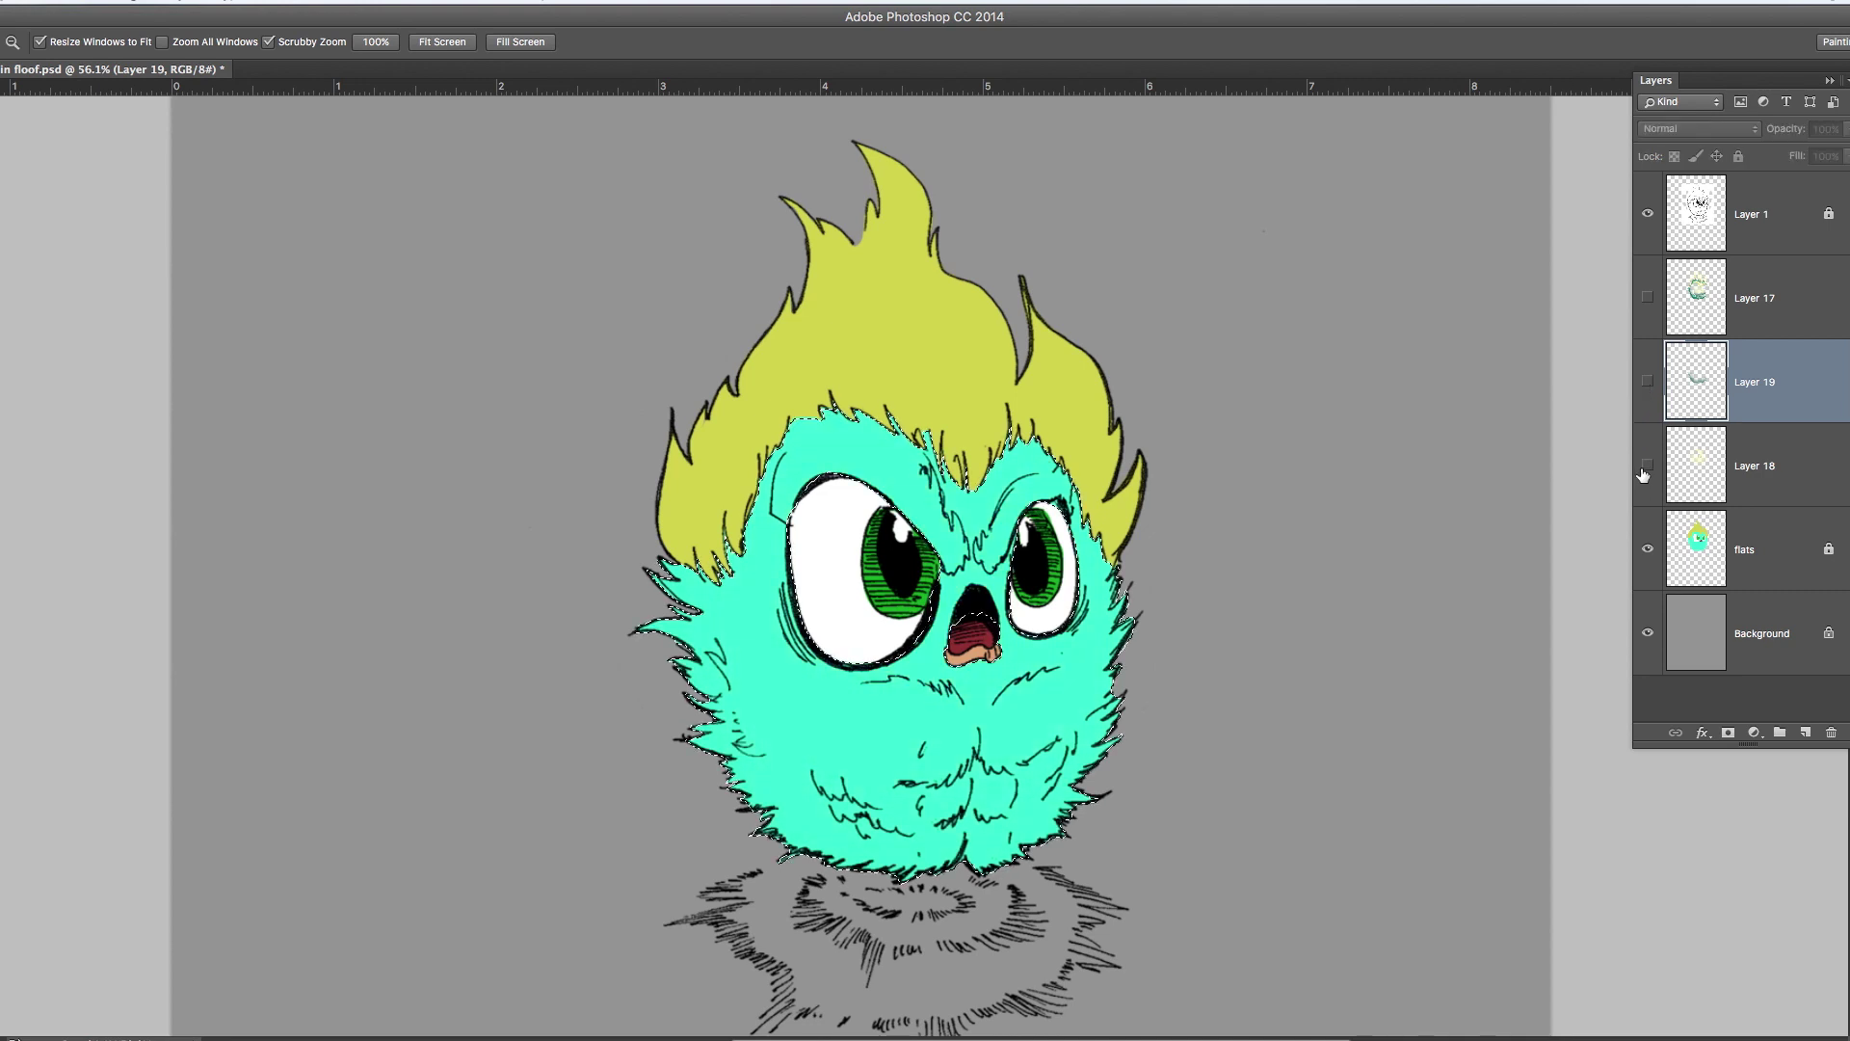
{"action": "left_click", "coordinate": [1645, 468]}
{"action": "left_click", "coordinate": [1645, 468]}
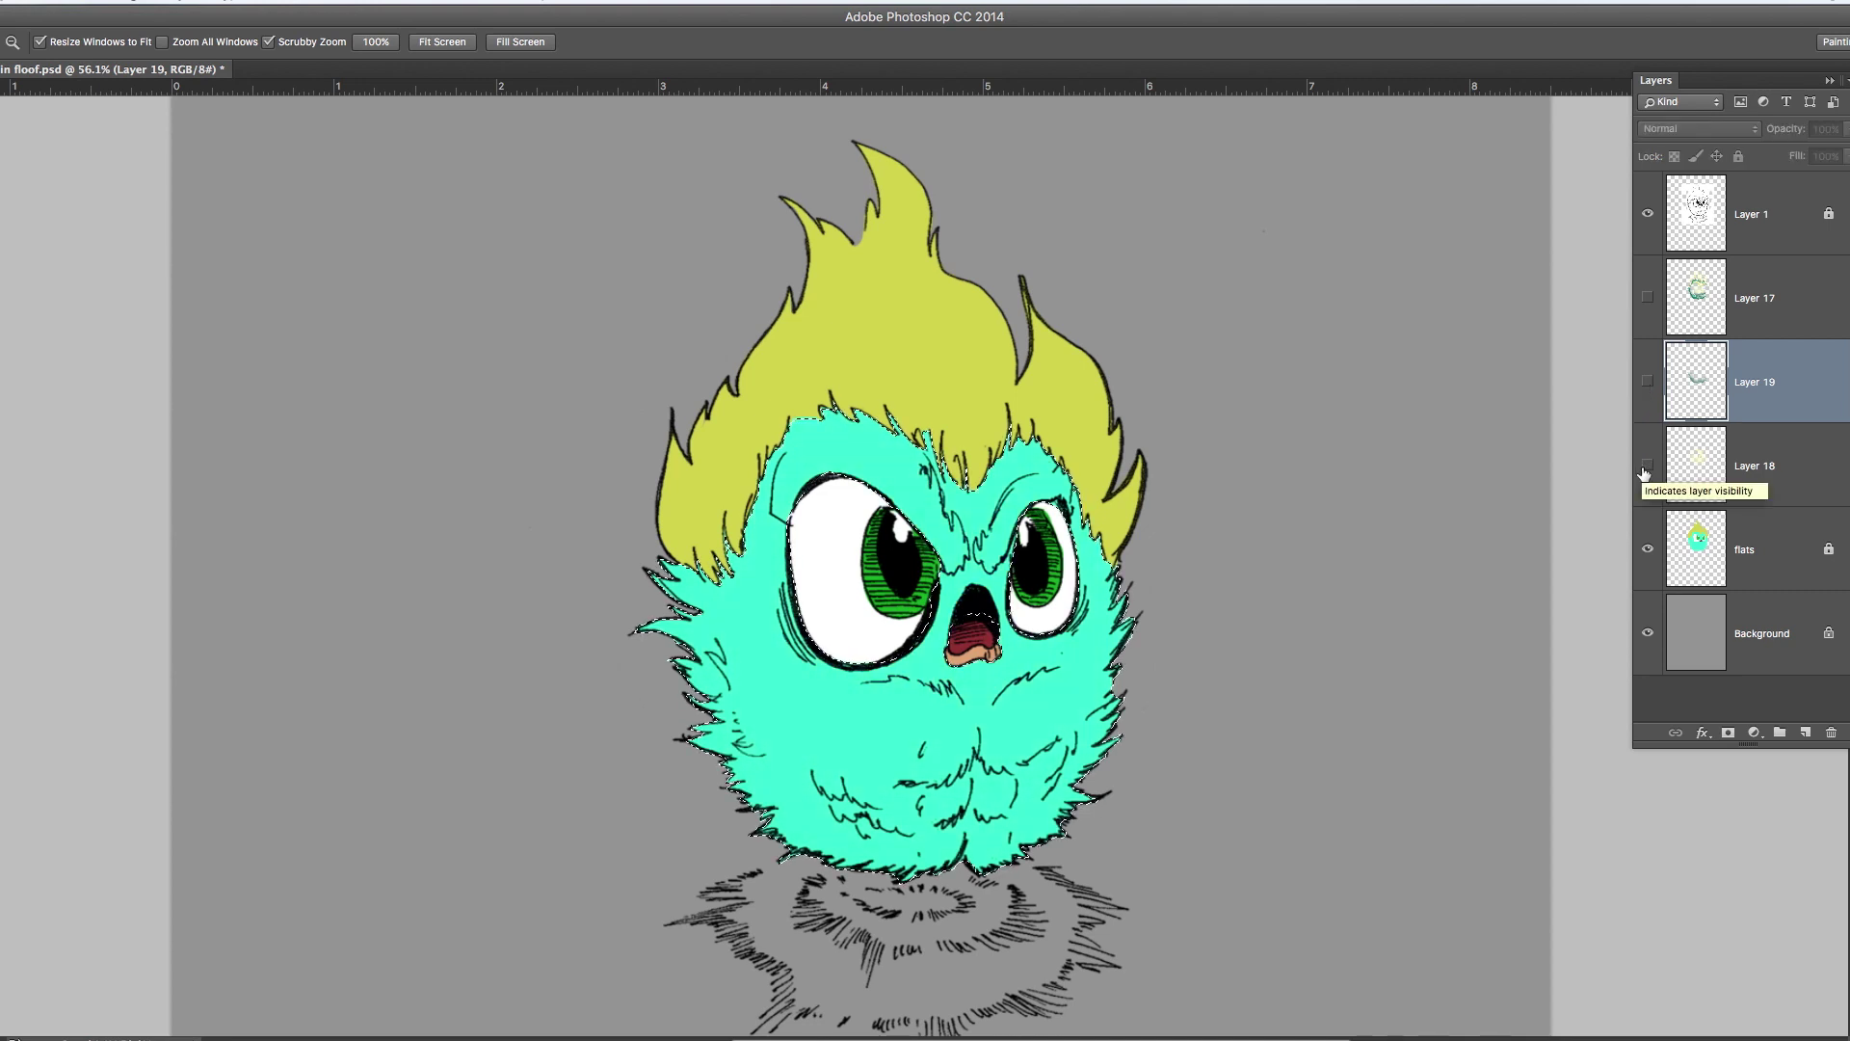
{"action": "left_click", "coordinate": [1646, 466]}
{"action": "left_click", "coordinate": [1648, 381]}
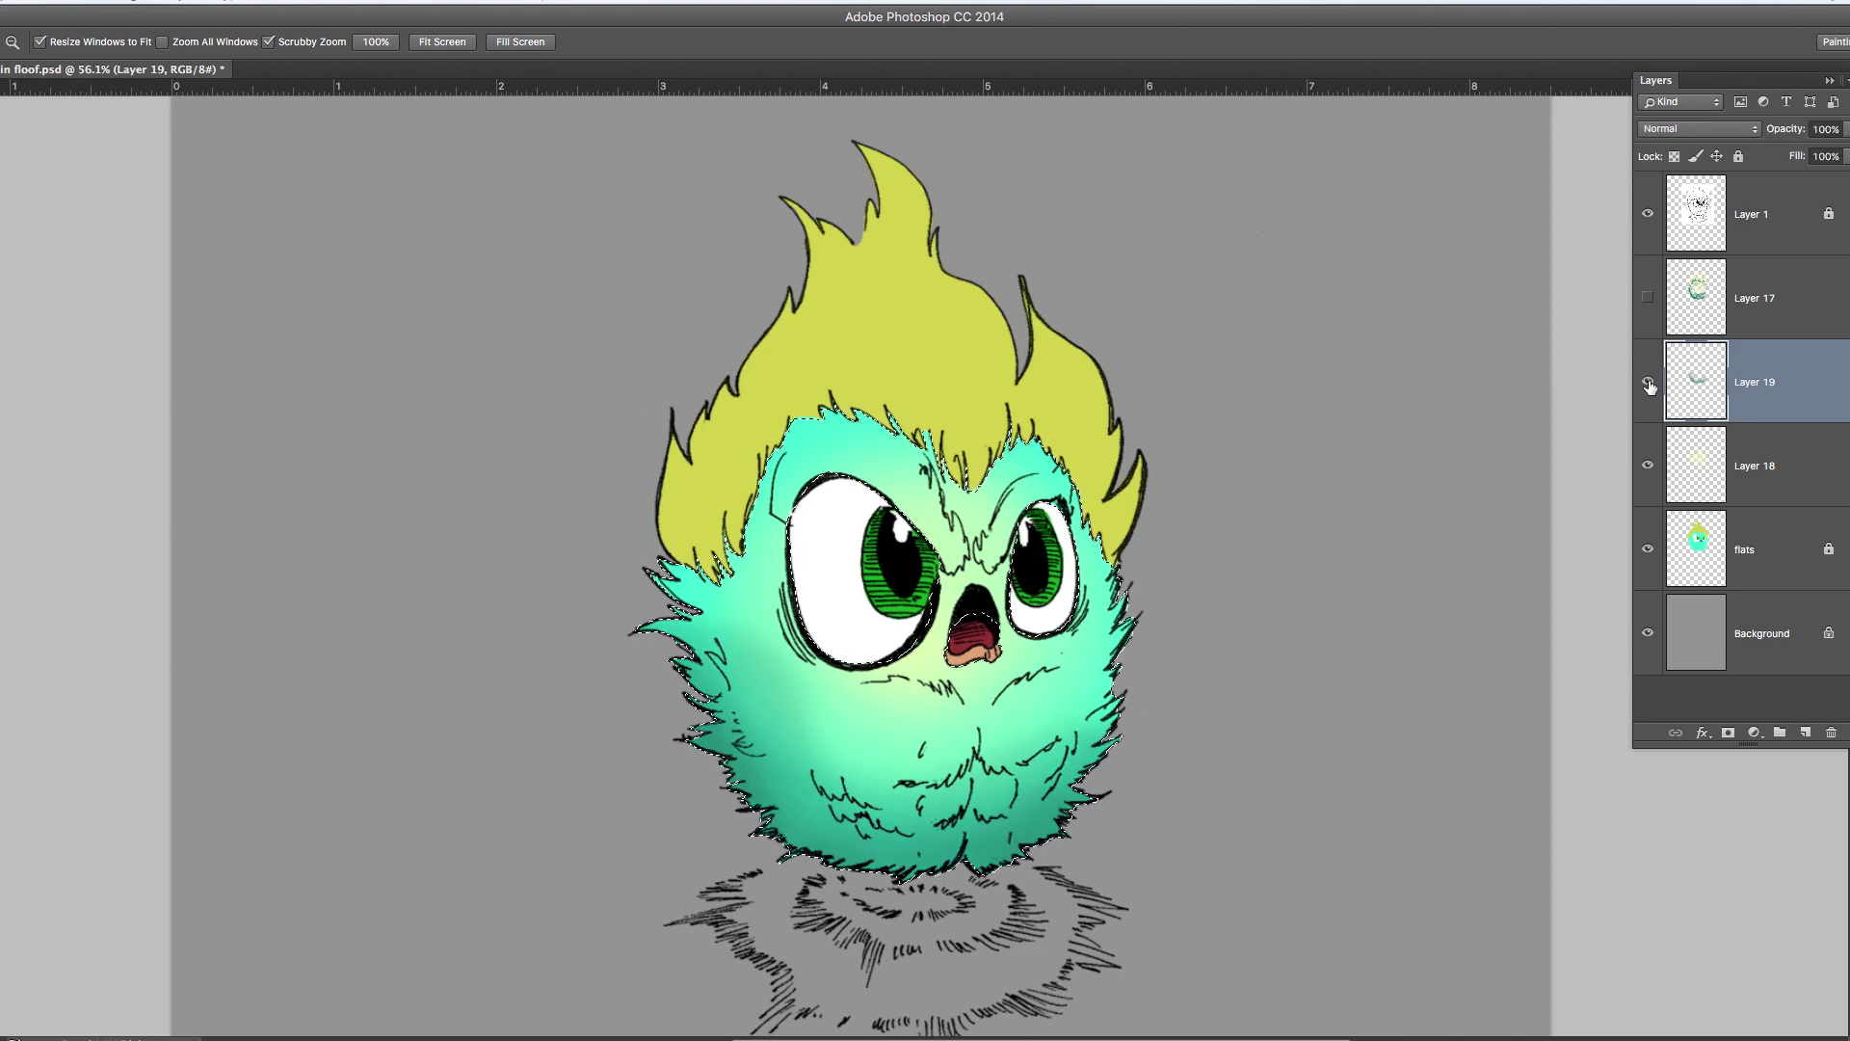
Show the hidden Layer 17 shading again and clear the selection.
{"action": "left_click", "coordinate": [1651, 301]}
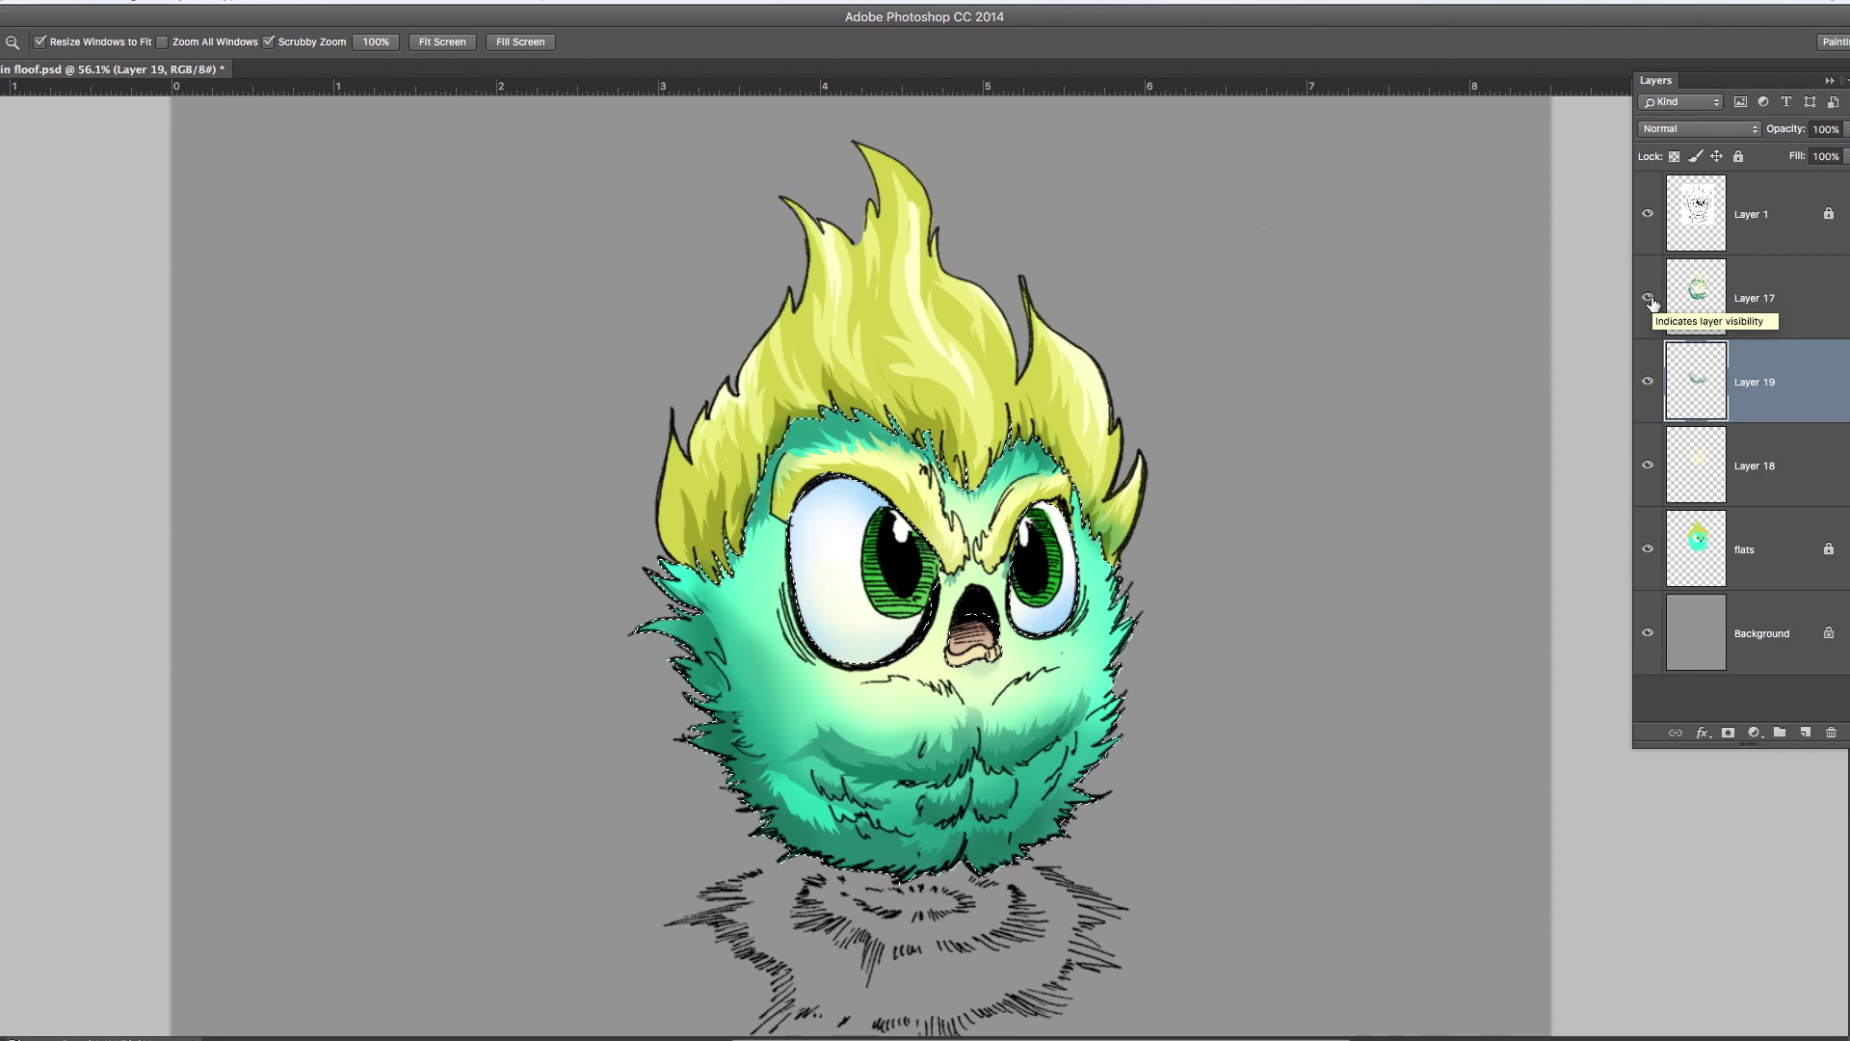
{"action": "key", "text": "super+d"}
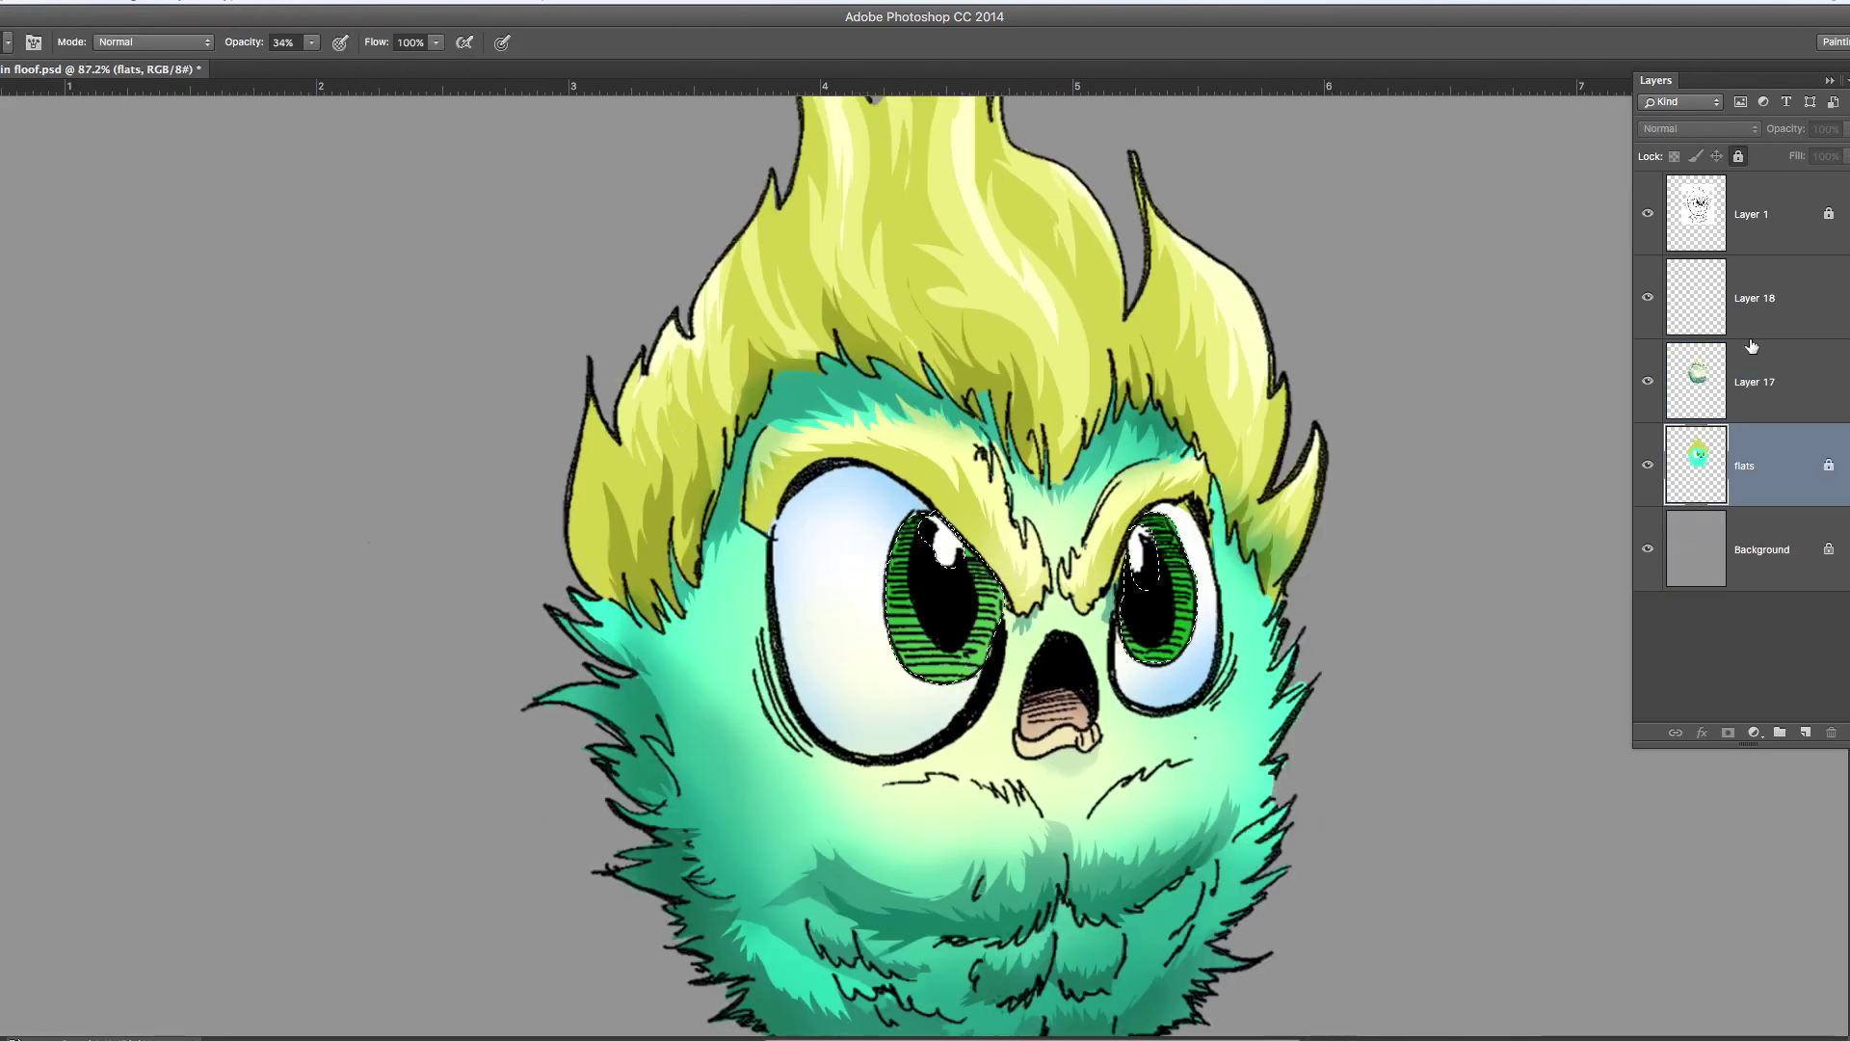
Pick a light yellow-green and paint soft highlights on the lower irises on Layer 18 with a much smaller brush.
{"action": "left_click", "coordinate": [1751, 323]}
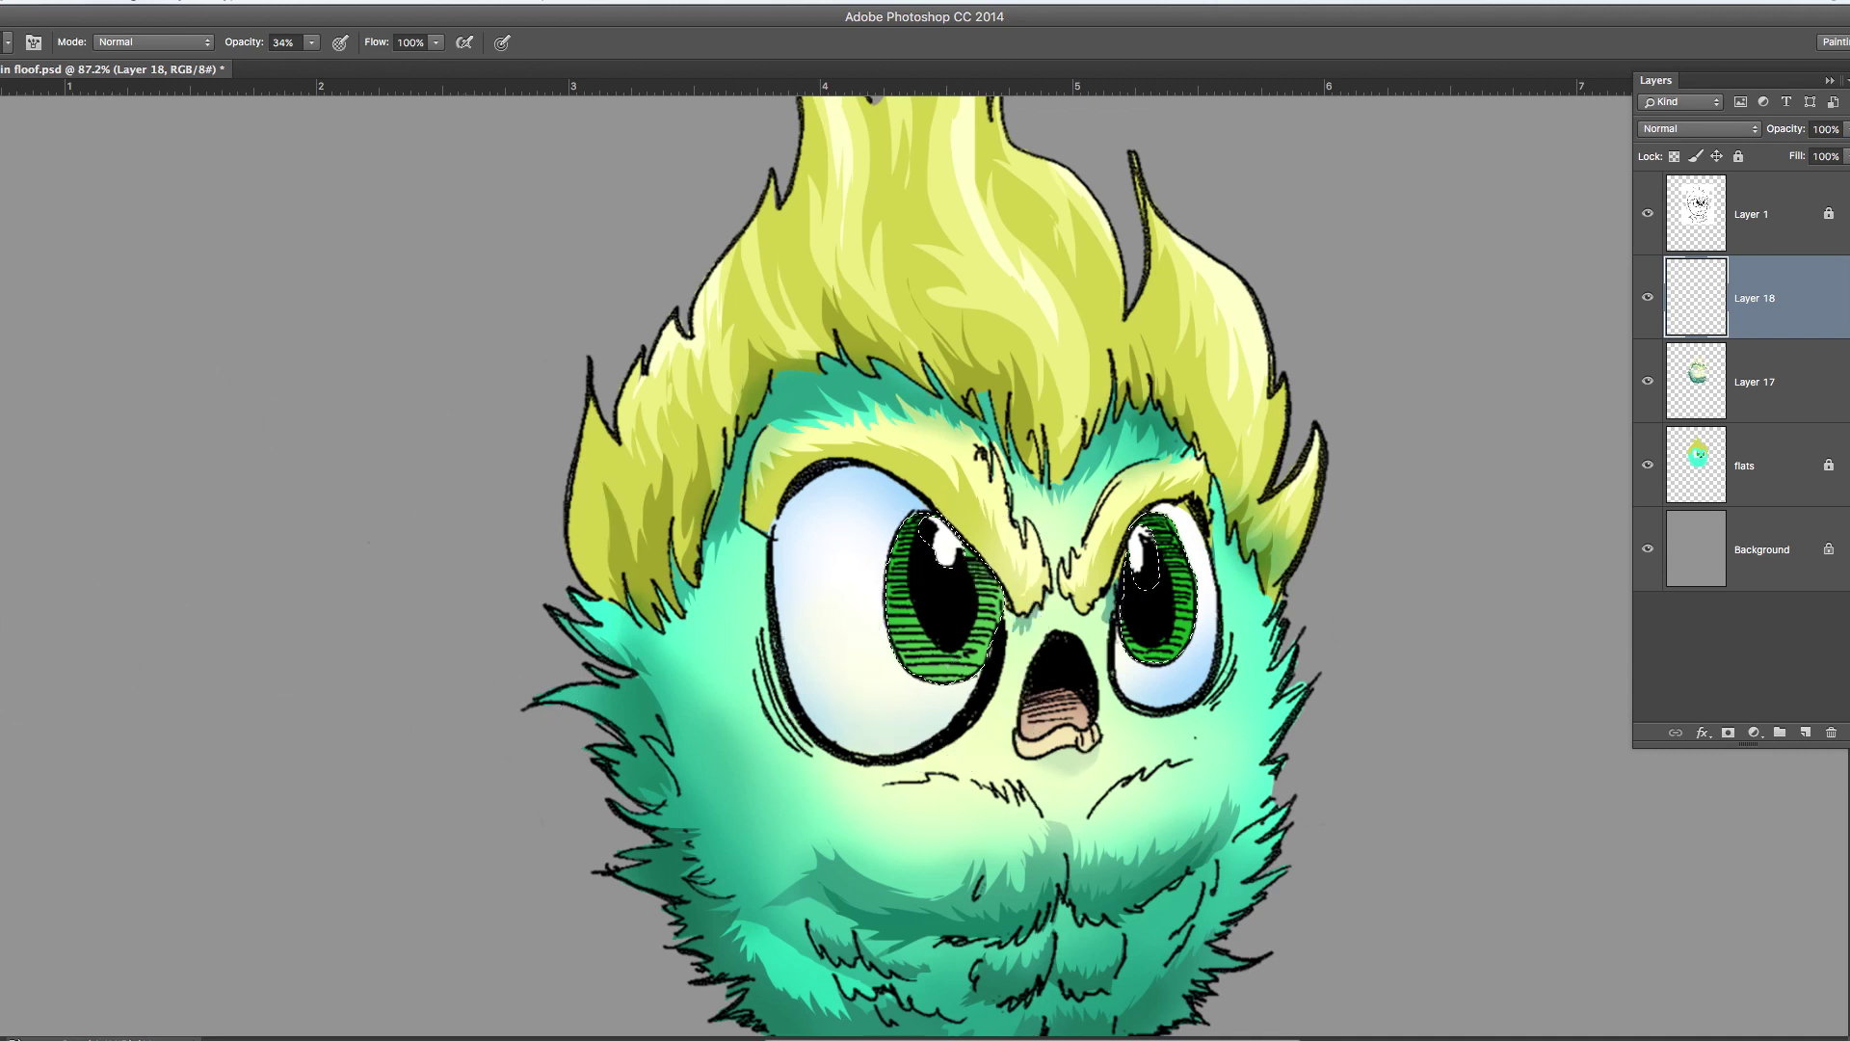
{"action": "left_click", "coordinate": [2, 569]}
{"action": "left_click_drag", "start_coordinate": [1434, 369], "coordinate": [1433, 384]}
{"action": "left_click_drag", "start_coordinate": [1333, 287], "coordinate": [1255, 208]}
{"action": "left_click", "coordinate": [1570, 185]}
{"action": "key", "text": "bracketleft"}
{"action": "key", "text": "bracketleft"}
{"action": "key", "text": "bracketleft"}
{"action": "key", "text": "bracketleft"}
{"action": "key", "text": "bracketleft"}
{"action": "key", "text": "bracketleft"}
{"action": "key", "text": "bracketleft"}
{"action": "left_click_drag", "start_coordinate": [940, 662], "coordinate": [950, 672]}
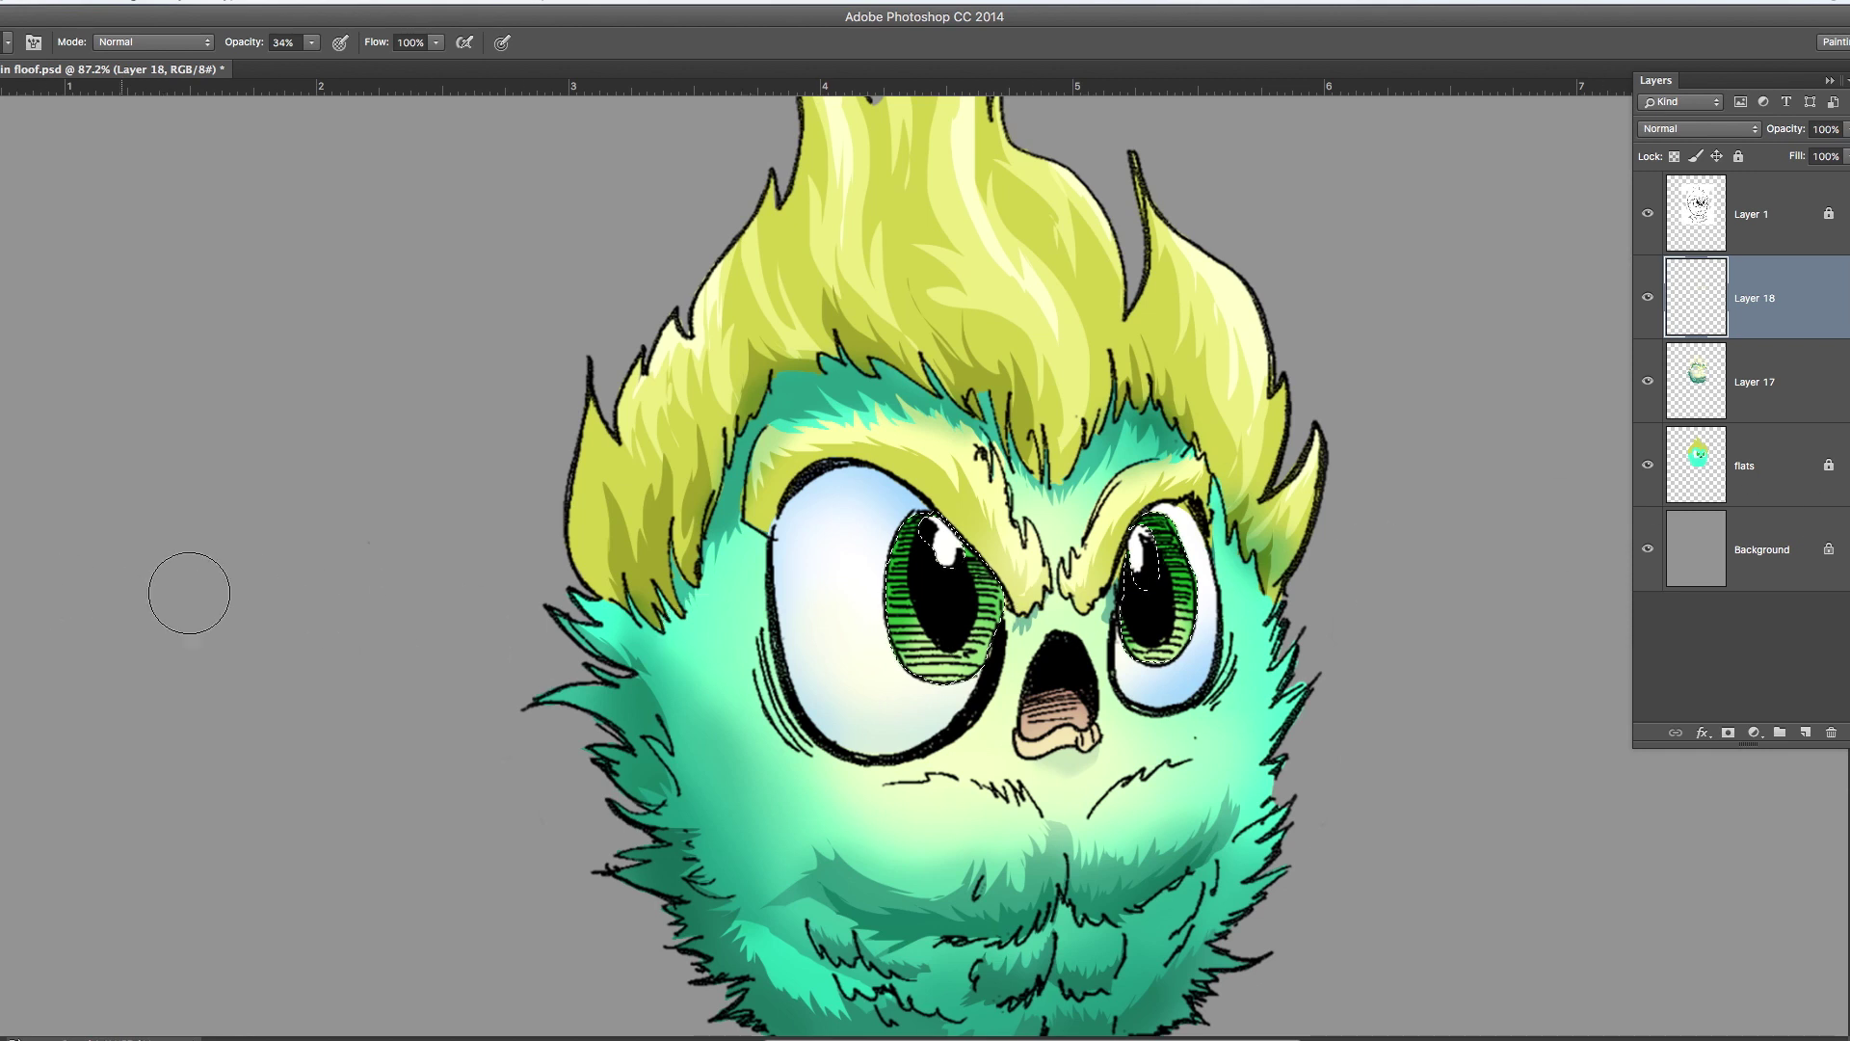
Sample the iris green, change the foreground colour to dark green 14503b and set the brush opacity to 40%.
{"action": "left_click", "coordinate": [1194, 568], "text": "alt"}
{"action": "left_click", "coordinate": [2, 578]}
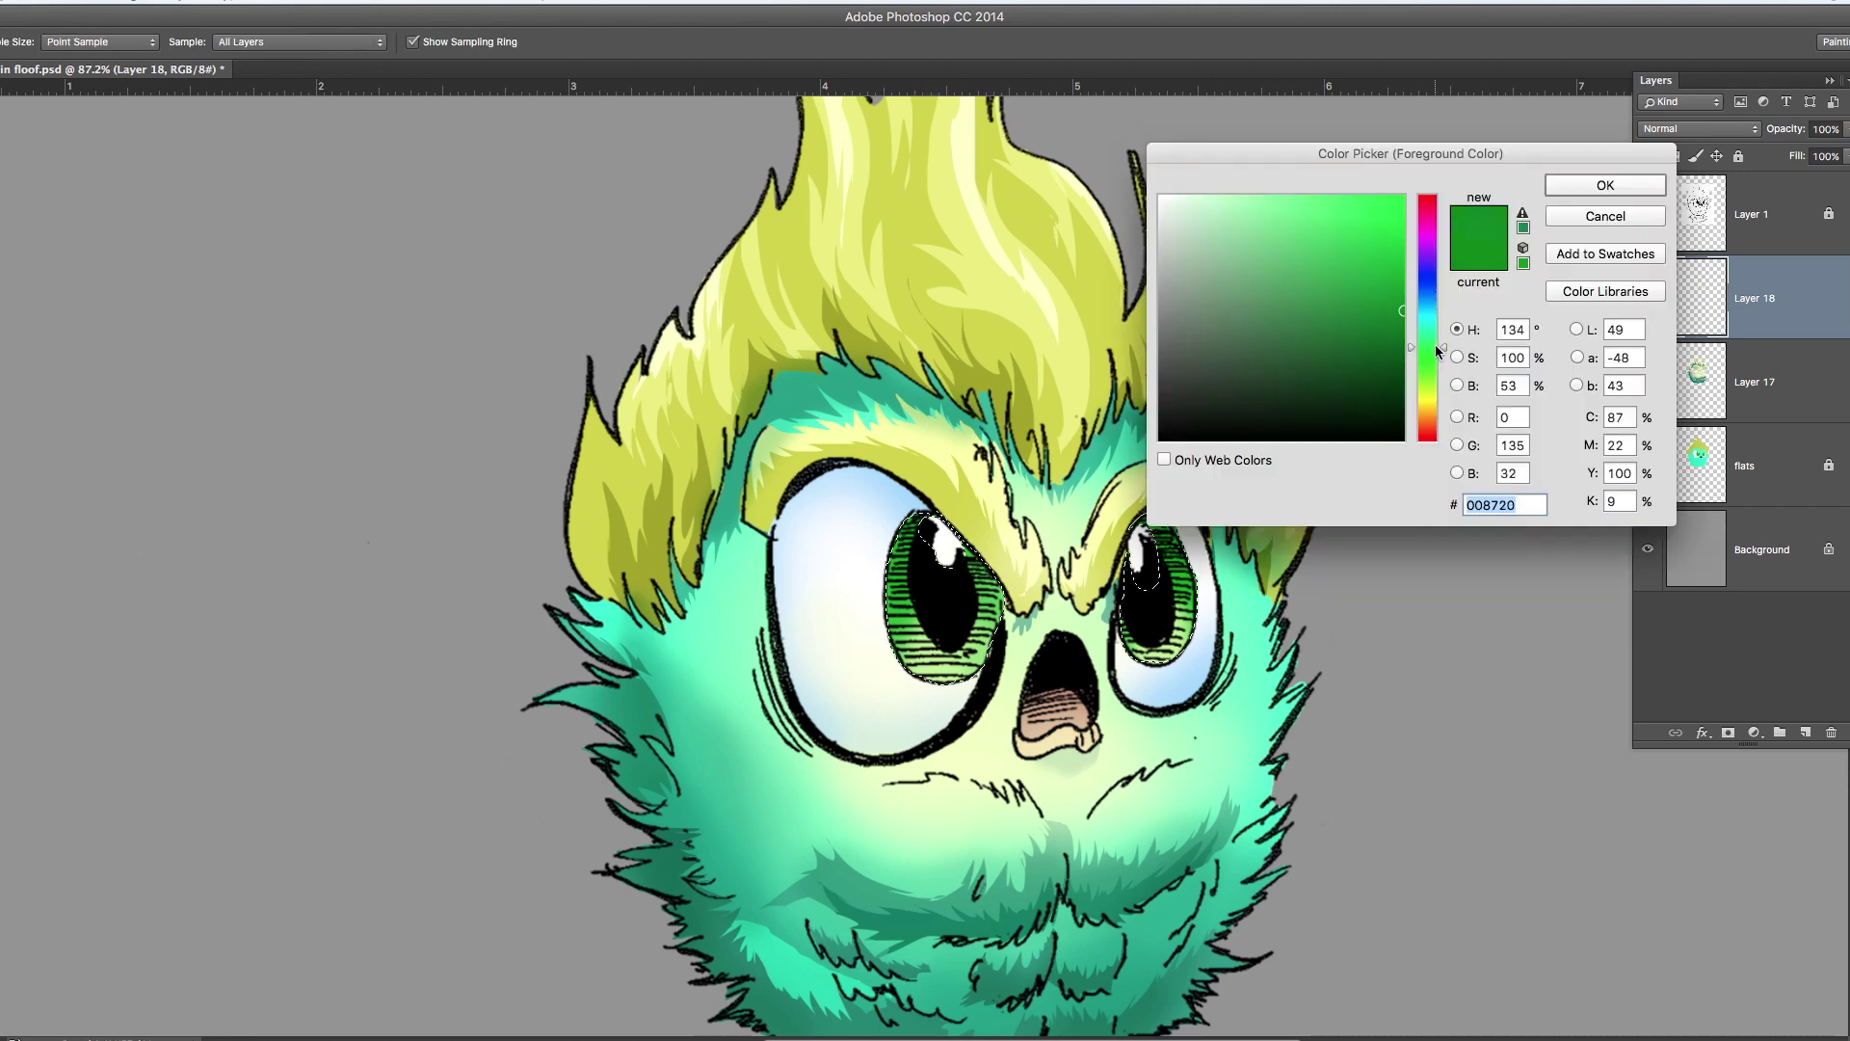
{"action": "left_click_drag", "start_coordinate": [1363, 308], "coordinate": [1352, 348]}
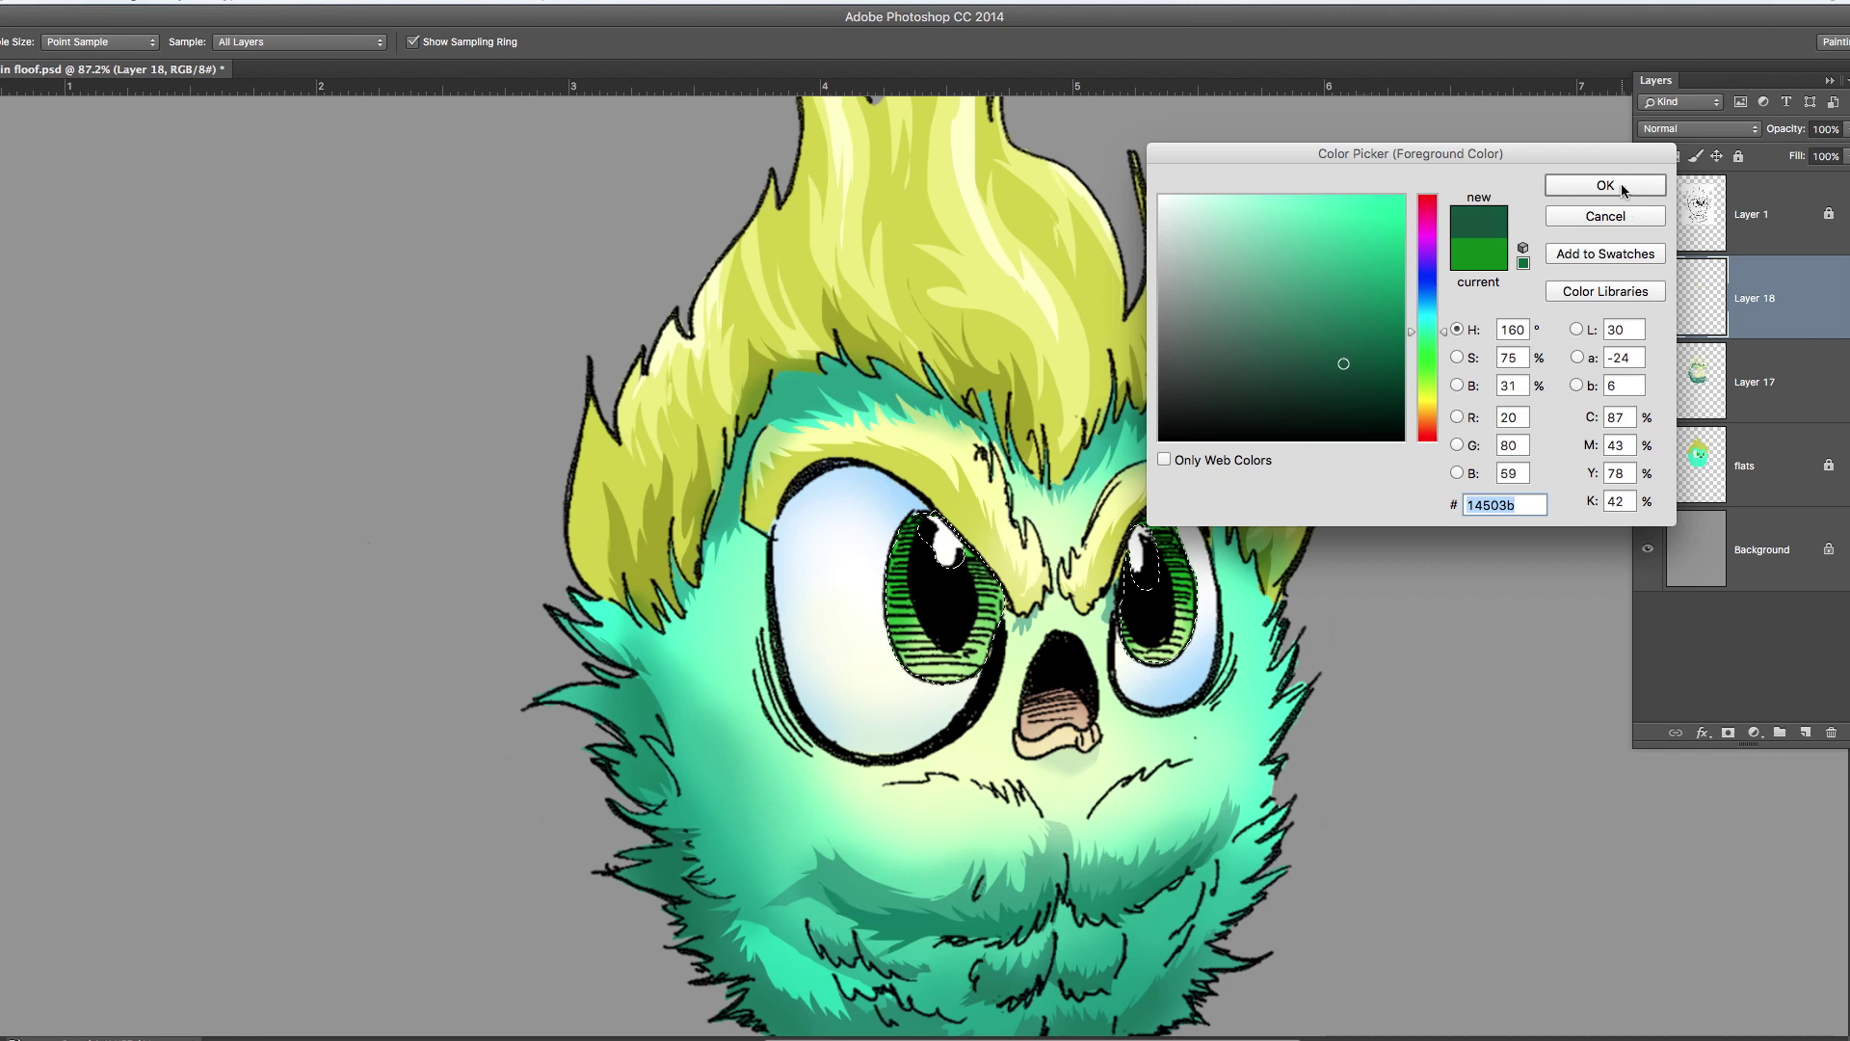
{"action": "left_click", "coordinate": [1606, 185]}
{"action": "key", "text": "4"}
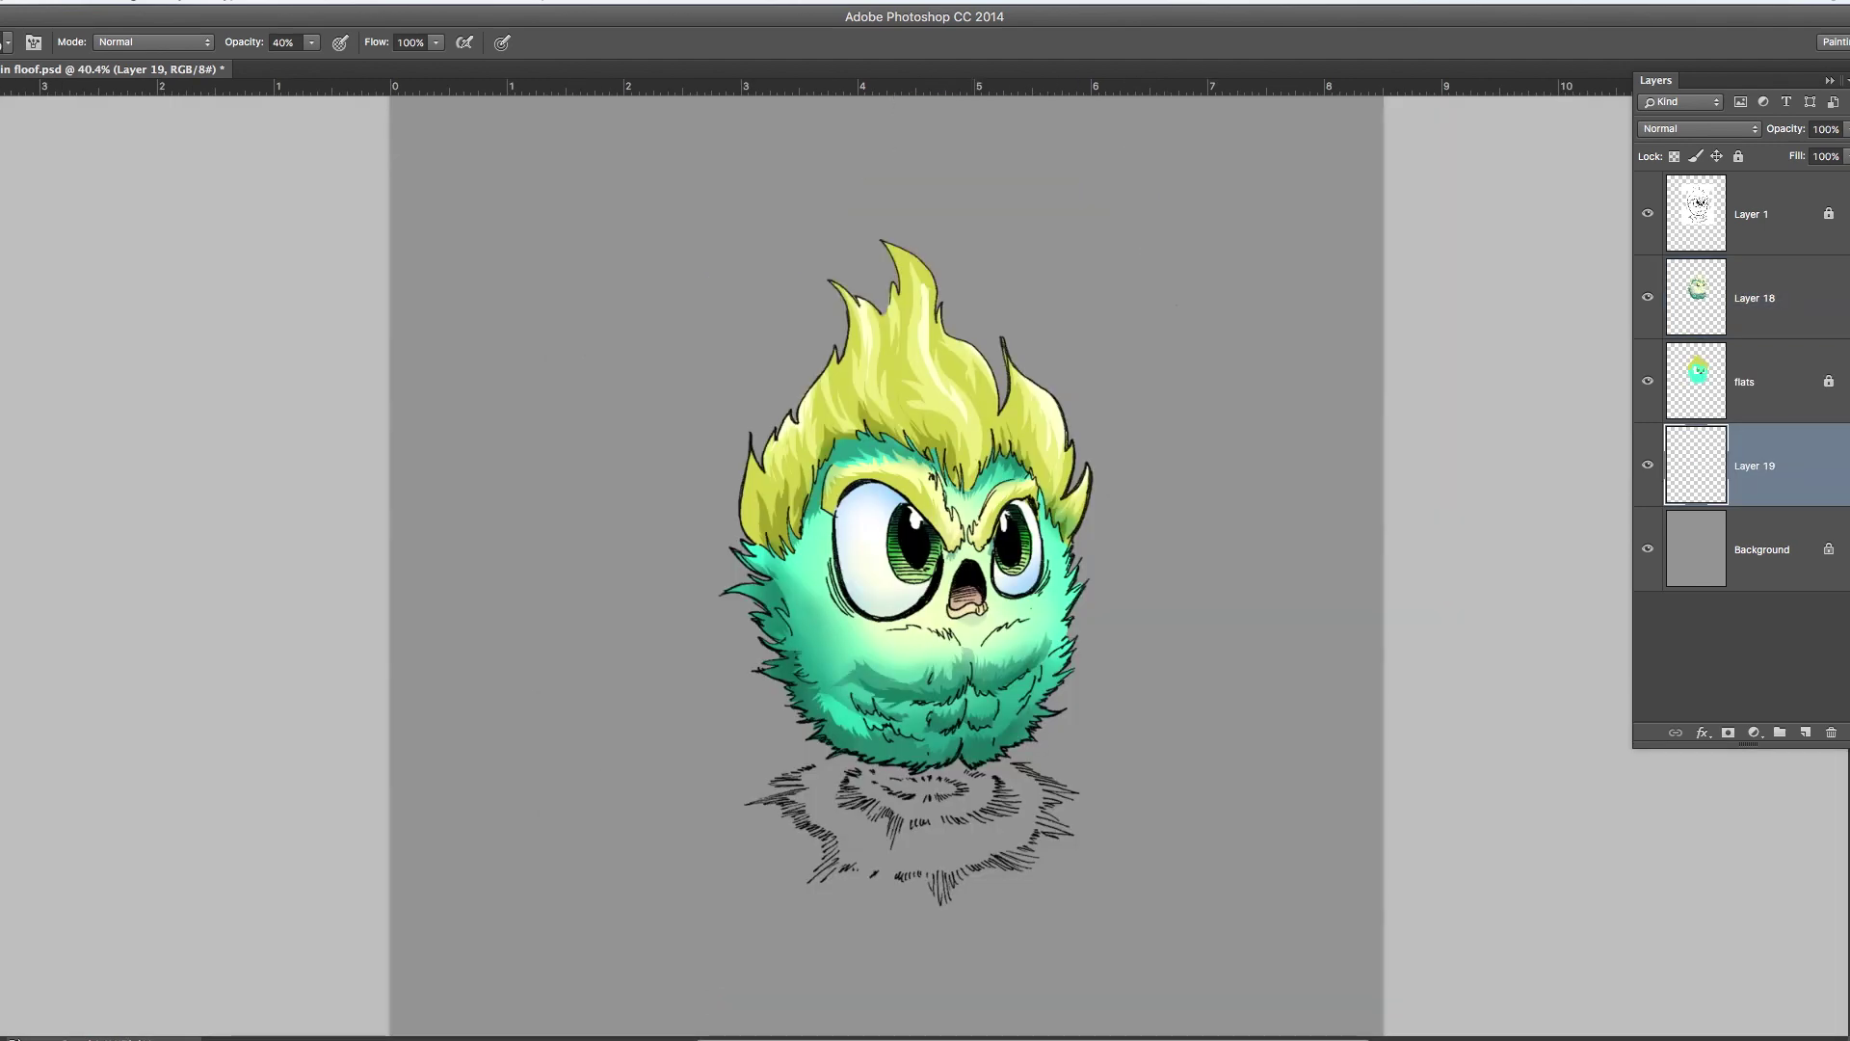
Set the foreground colour to bright yellow f6ff00 and paint a large soft glow behind the creature on Layer 19.
{"action": "left_click", "coordinate": [3, 598]}
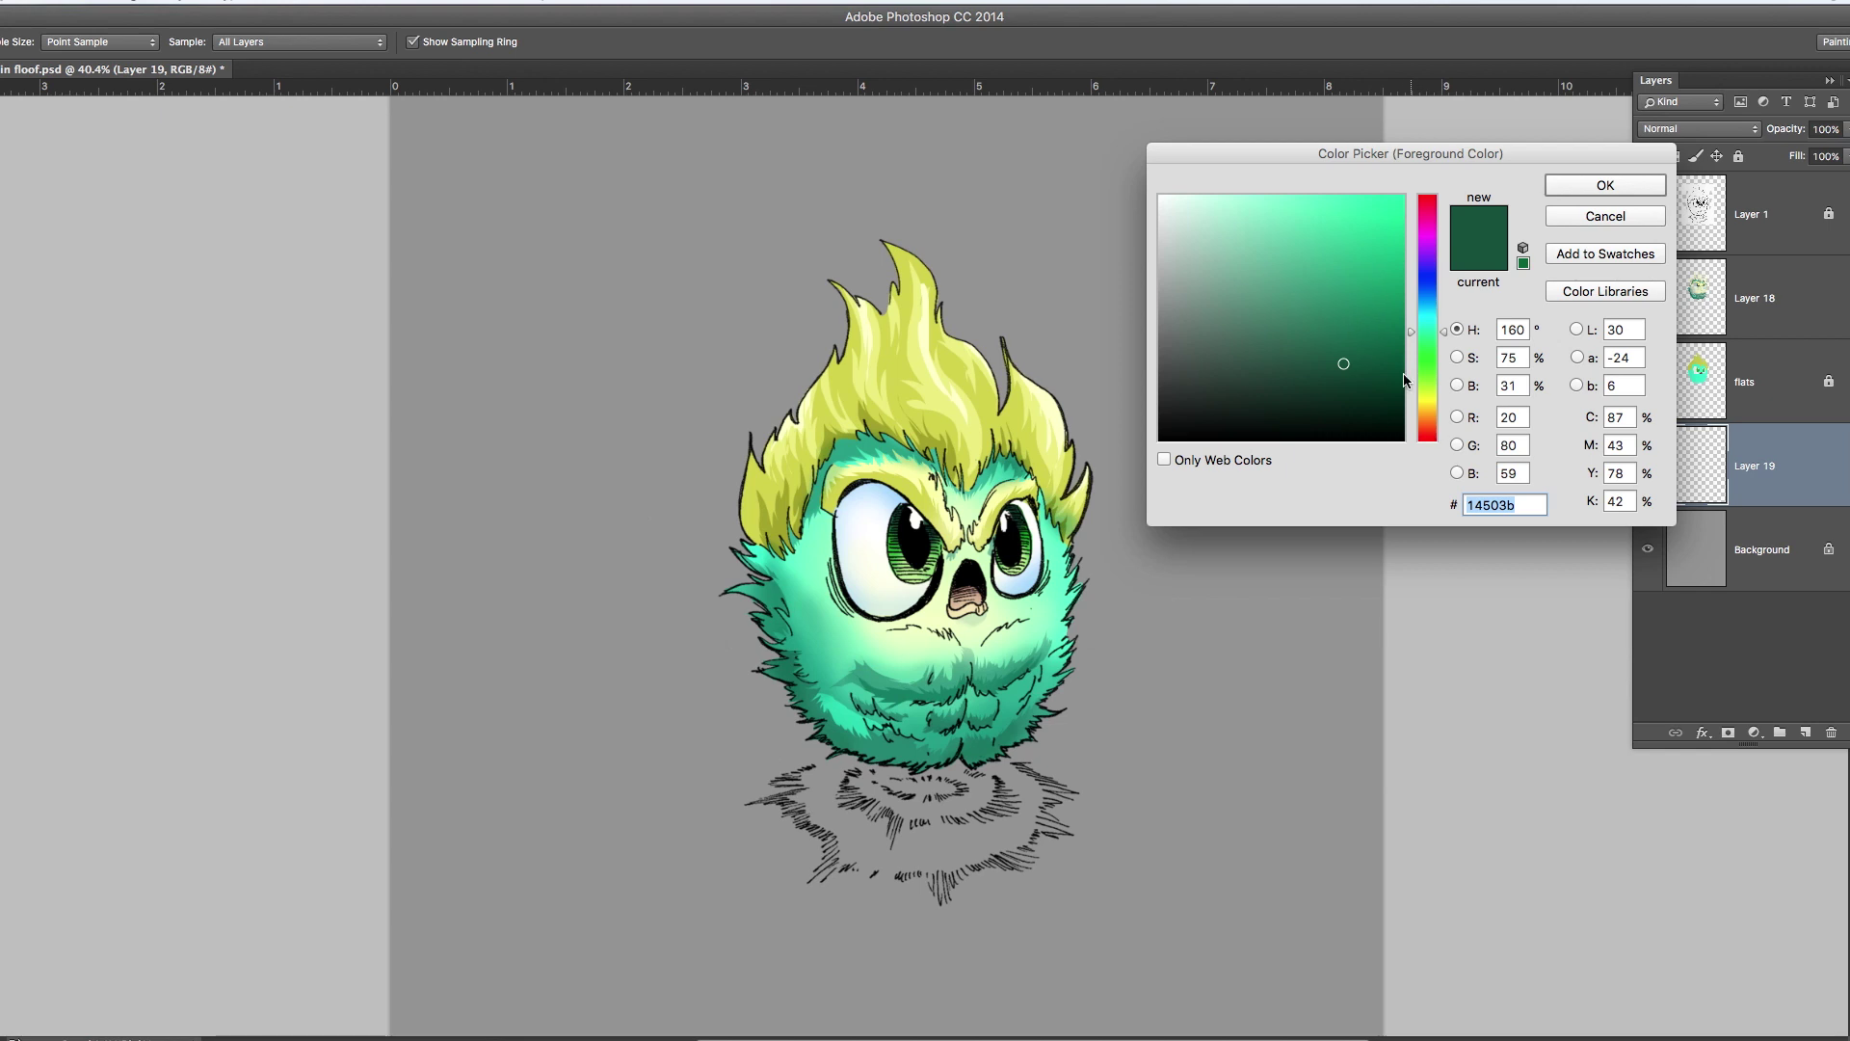
{"action": "left_click", "coordinate": [934, 373]}
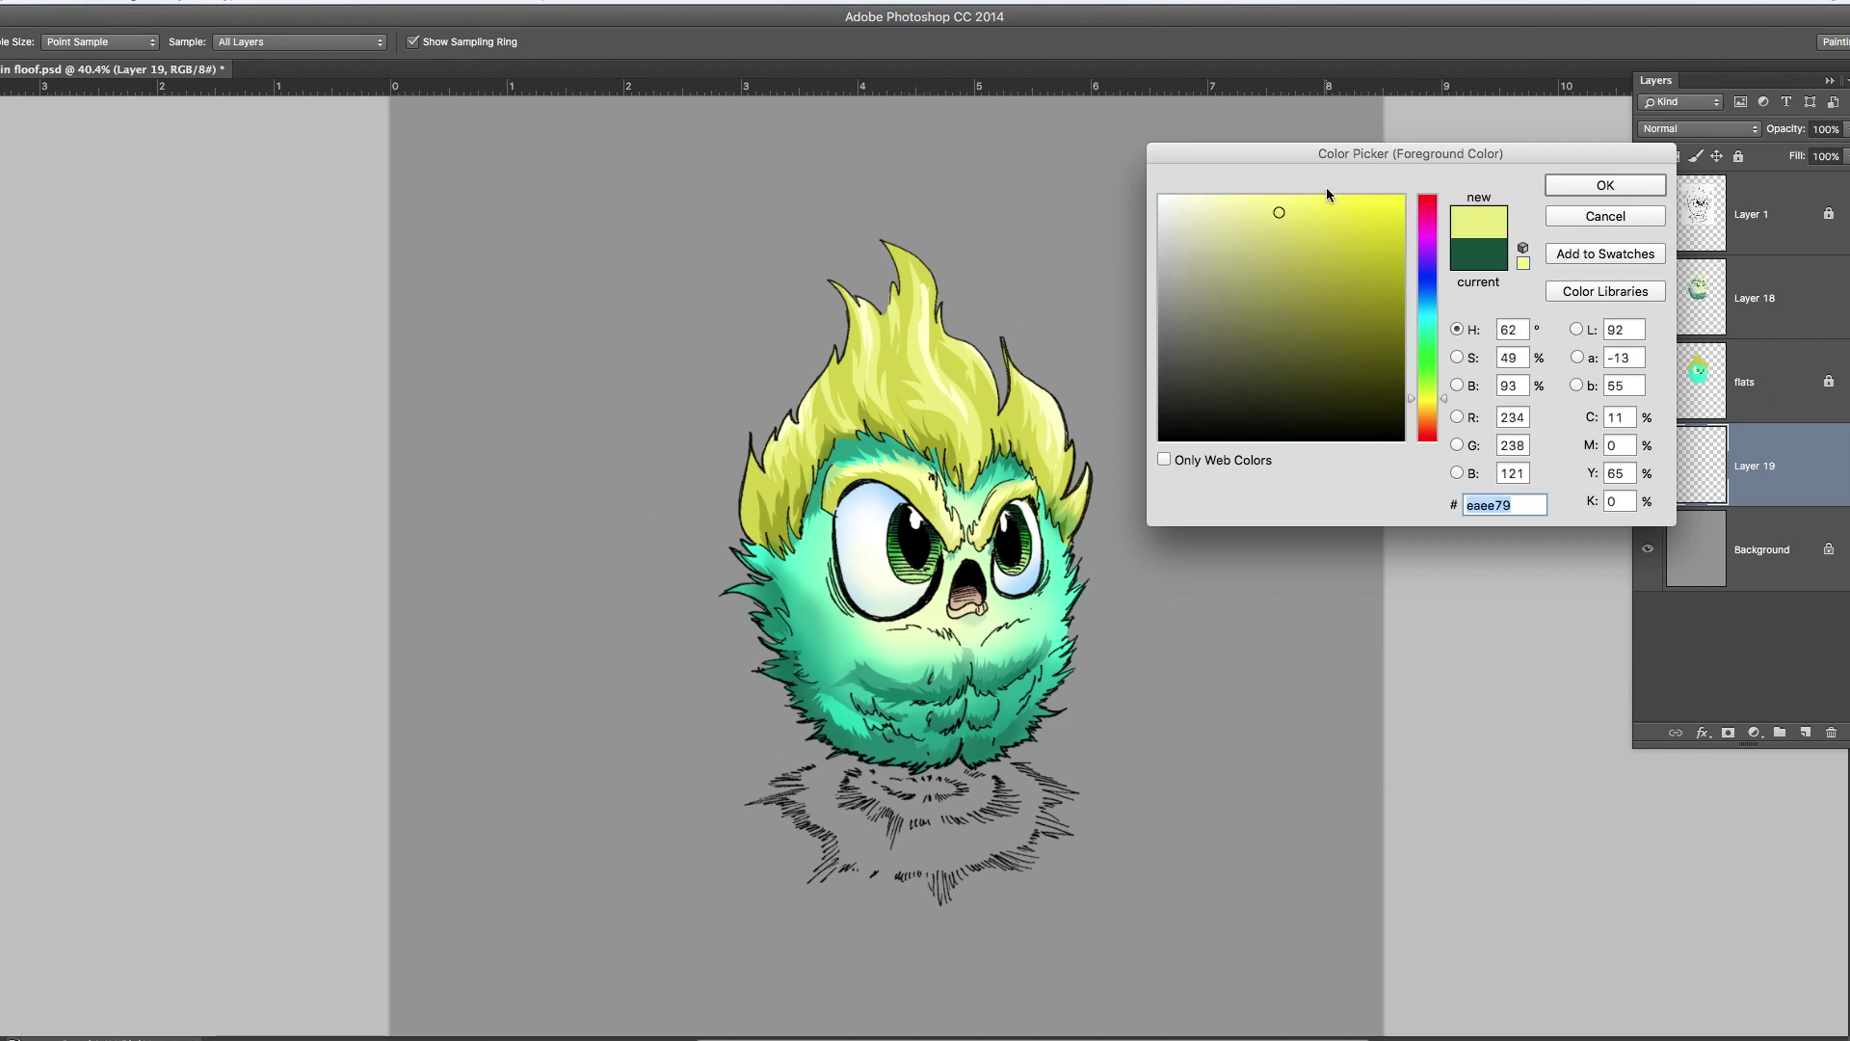
{"action": "left_click_drag", "start_coordinate": [1375, 194], "coordinate": [1429, 186]}
{"action": "left_click", "coordinate": [1604, 188]}
{"action": "key", "text": "b"}
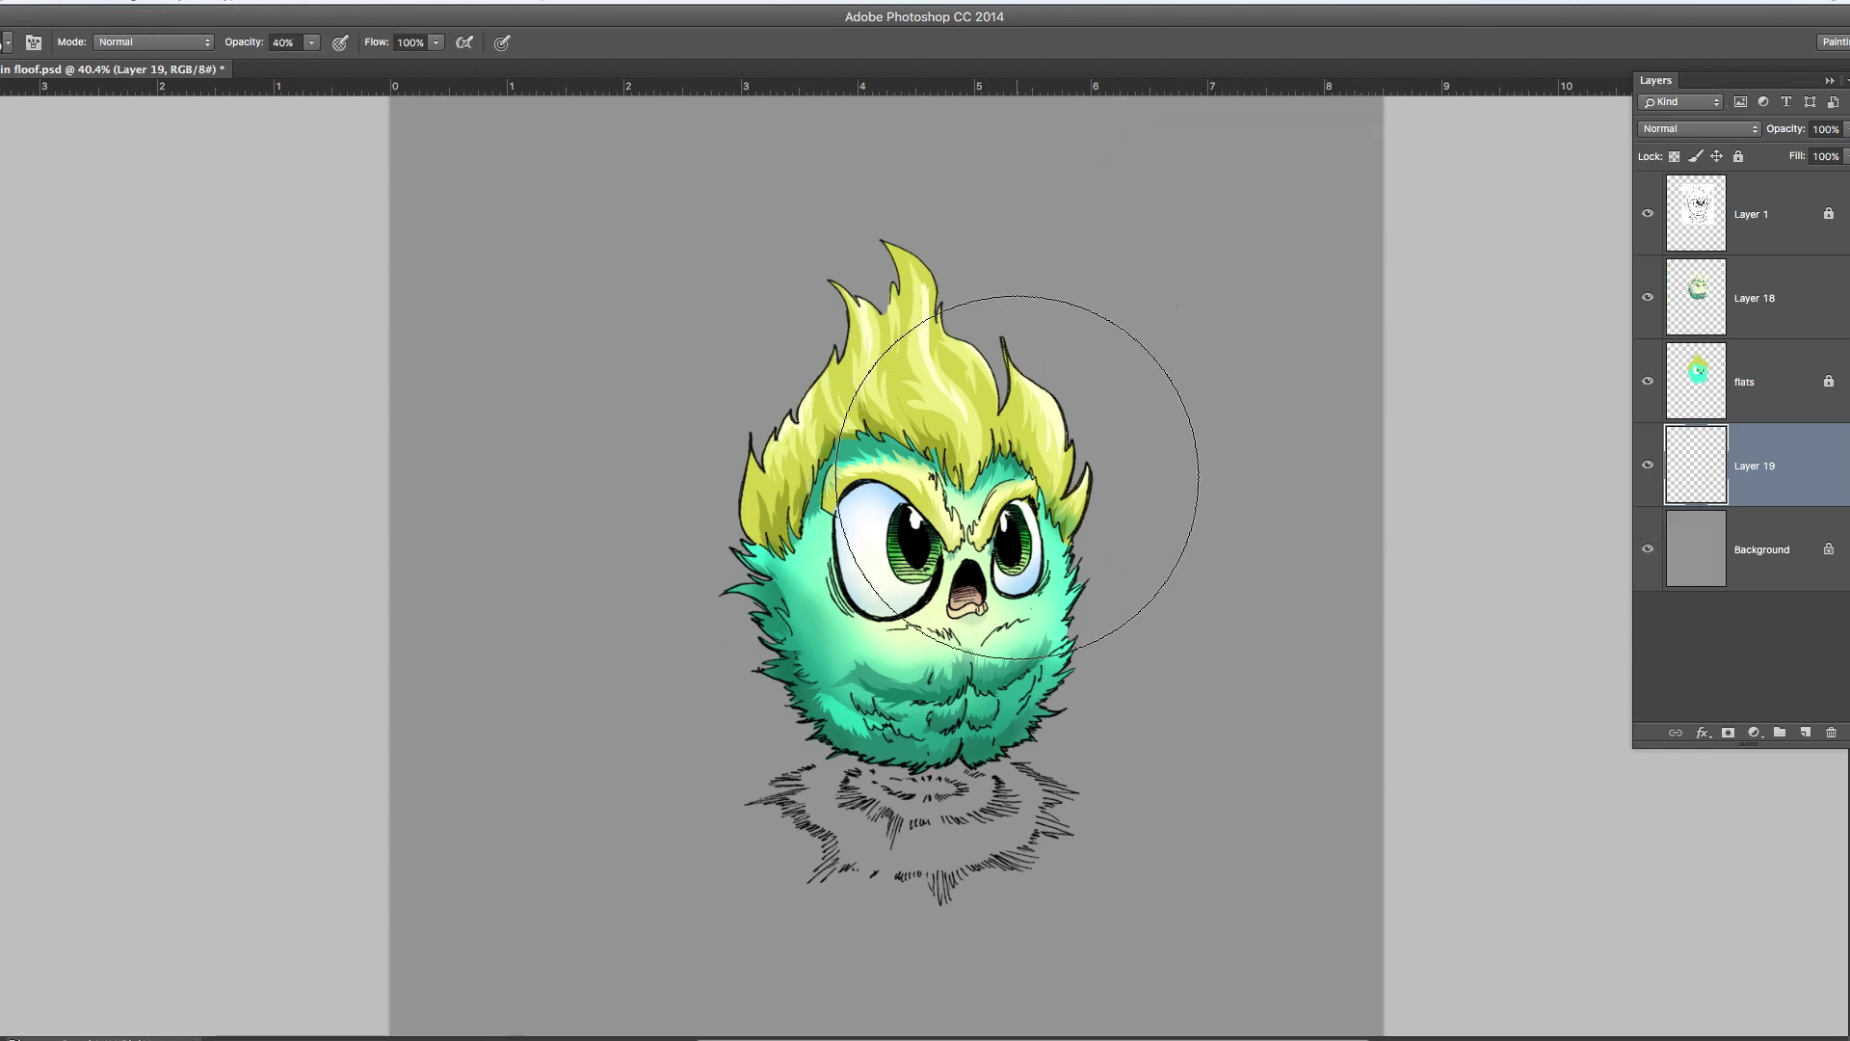
{"action": "mouse_move", "coordinate": [854, 620]}
{"action": "left_mouse_down"}
{"action": "mouse_move", "coordinate": [1033, 569]}
{"action": "mouse_move", "coordinate": [949, 434]}
{"action": "mouse_move", "coordinate": [754, 496]}
{"action": "mouse_move", "coordinate": [939, 670]}
{"action": "mouse_move", "coordinate": [1026, 333]}
{"action": "mouse_move", "coordinate": [825, 522]}
{"action": "mouse_move", "coordinate": [1049, 592]}
{"action": "mouse_move", "coordinate": [923, 330]}
{"action": "mouse_move", "coordinate": [852, 656]}
{"action": "mouse_move", "coordinate": [1032, 381]}
{"action": "mouse_move", "coordinate": [773, 537]}
{"action": "mouse_move", "coordinate": [917, 323]}
{"action": "mouse_move", "coordinate": [1054, 405]}
{"action": "mouse_move", "coordinate": [967, 584]}
{"action": "mouse_move", "coordinate": [955, 467]}
{"action": "mouse_move", "coordinate": [803, 492]}
{"action": "mouse_move", "coordinate": [871, 686]}
{"action": "mouse_move", "coordinate": [976, 361]}
{"action": "mouse_move", "coordinate": [806, 609]}
{"action": "mouse_move", "coordinate": [1096, 458]}
{"action": "mouse_move", "coordinate": [804, 511]}
{"action": "mouse_move", "coordinate": [1121, 371]}
{"action": "mouse_move", "coordinate": [1015, 637]}
{"action": "mouse_move", "coordinate": [874, 693]}
{"action": "mouse_move", "coordinate": [1025, 339]}
{"action": "mouse_move", "coordinate": [926, 749]}
{"action": "mouse_move", "coordinate": [1009, 304]}
{"action": "mouse_move", "coordinate": [1239, 392]}
{"action": "mouse_move", "coordinate": [1080, 385]}
{"action": "mouse_move", "coordinate": [976, 428]}
{"action": "mouse_move", "coordinate": [1014, 422]}
{"action": "mouse_move", "coordinate": [1000, 379]}
{"action": "mouse_move", "coordinate": [923, 305]}
{"action": "mouse_move", "coordinate": [925, 255]}
{"action": "left_mouse_up"}
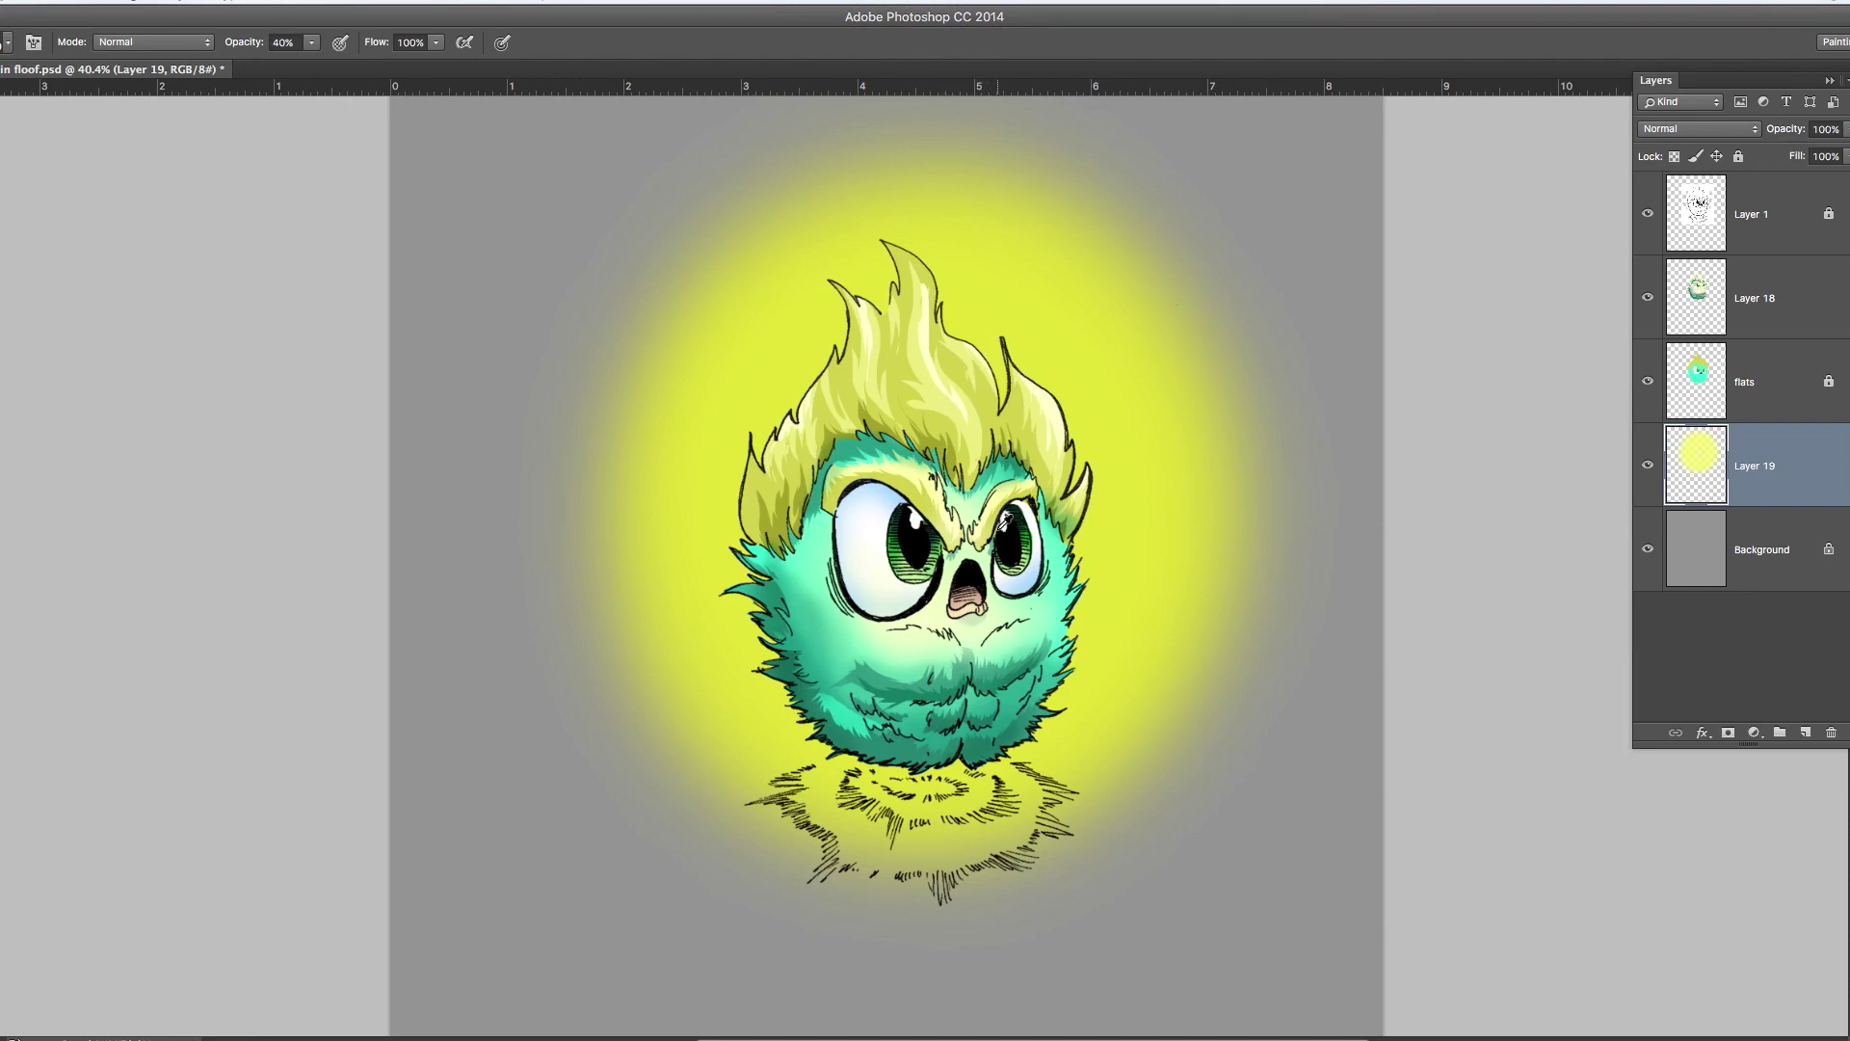
Set the foreground colour to pale cream feffe3 and paint a brighter inner glow around the creature.
{"action": "left_click", "coordinate": [0, 624]}
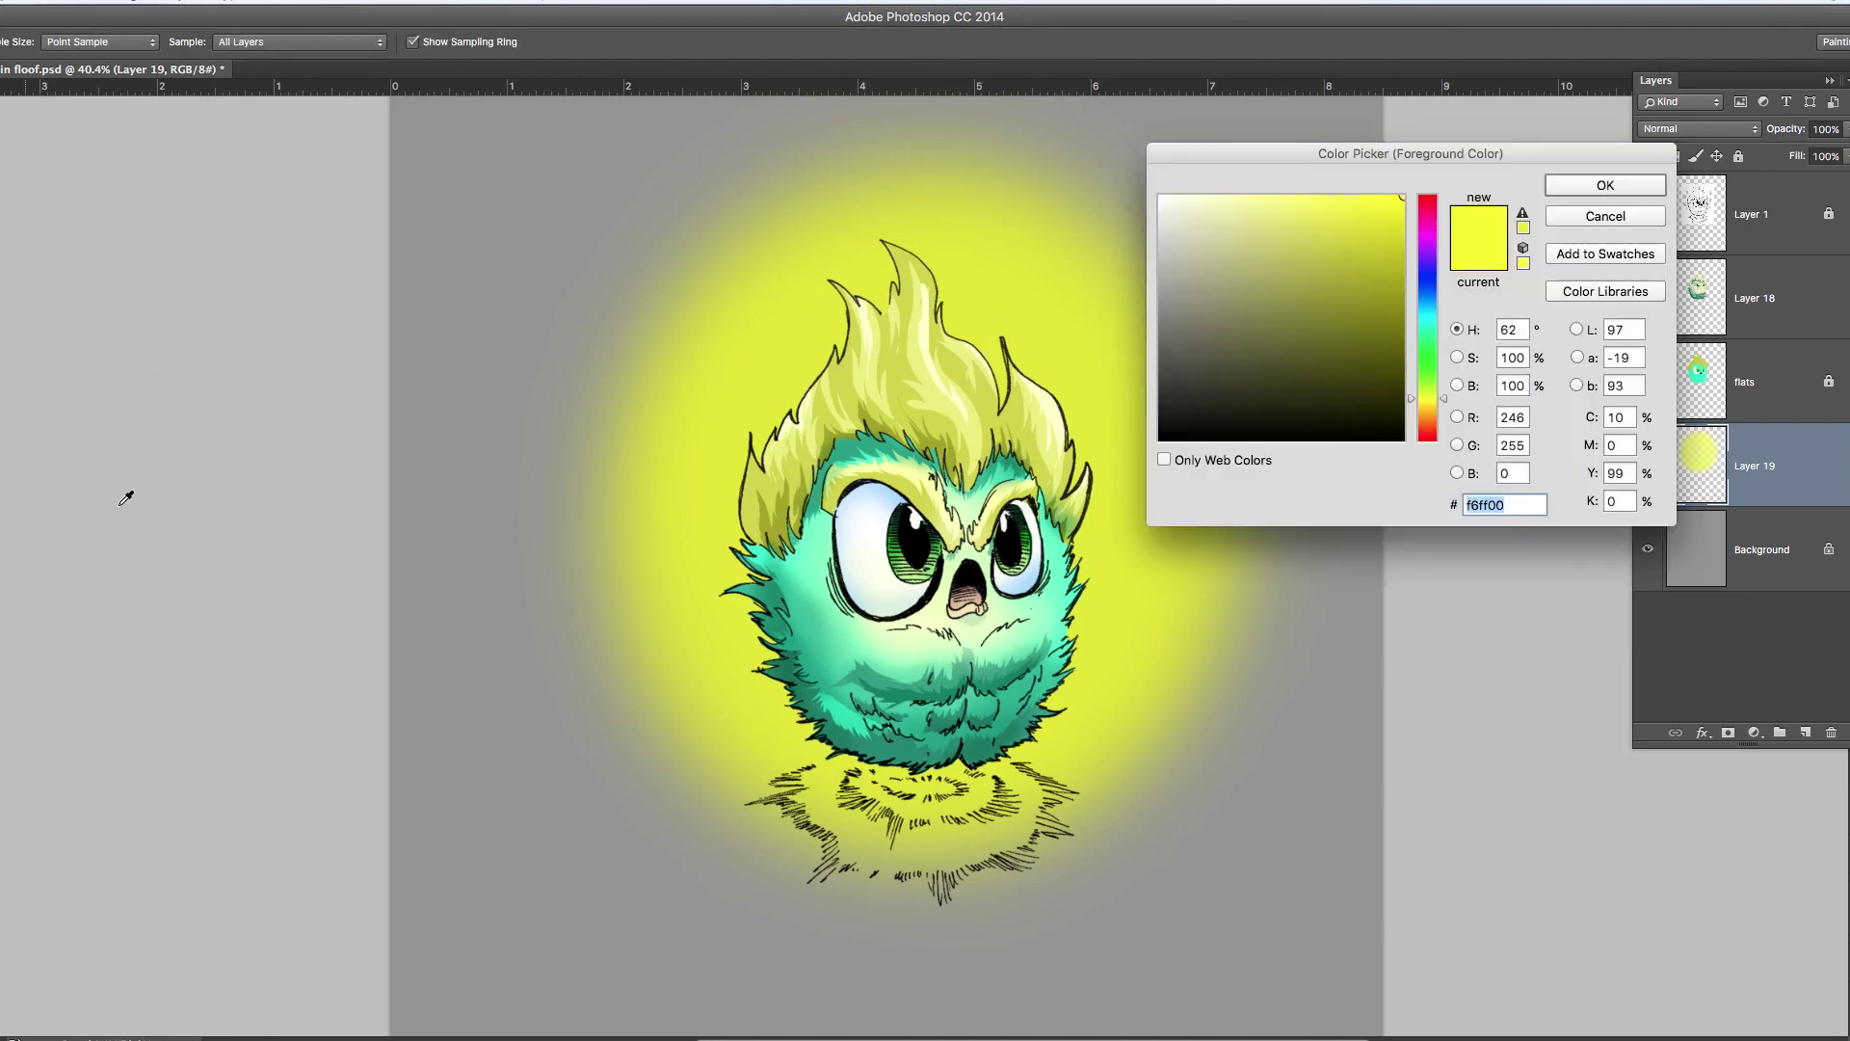
{"action": "left_click_drag", "start_coordinate": [1332, 234], "coordinate": [1182, 165]}
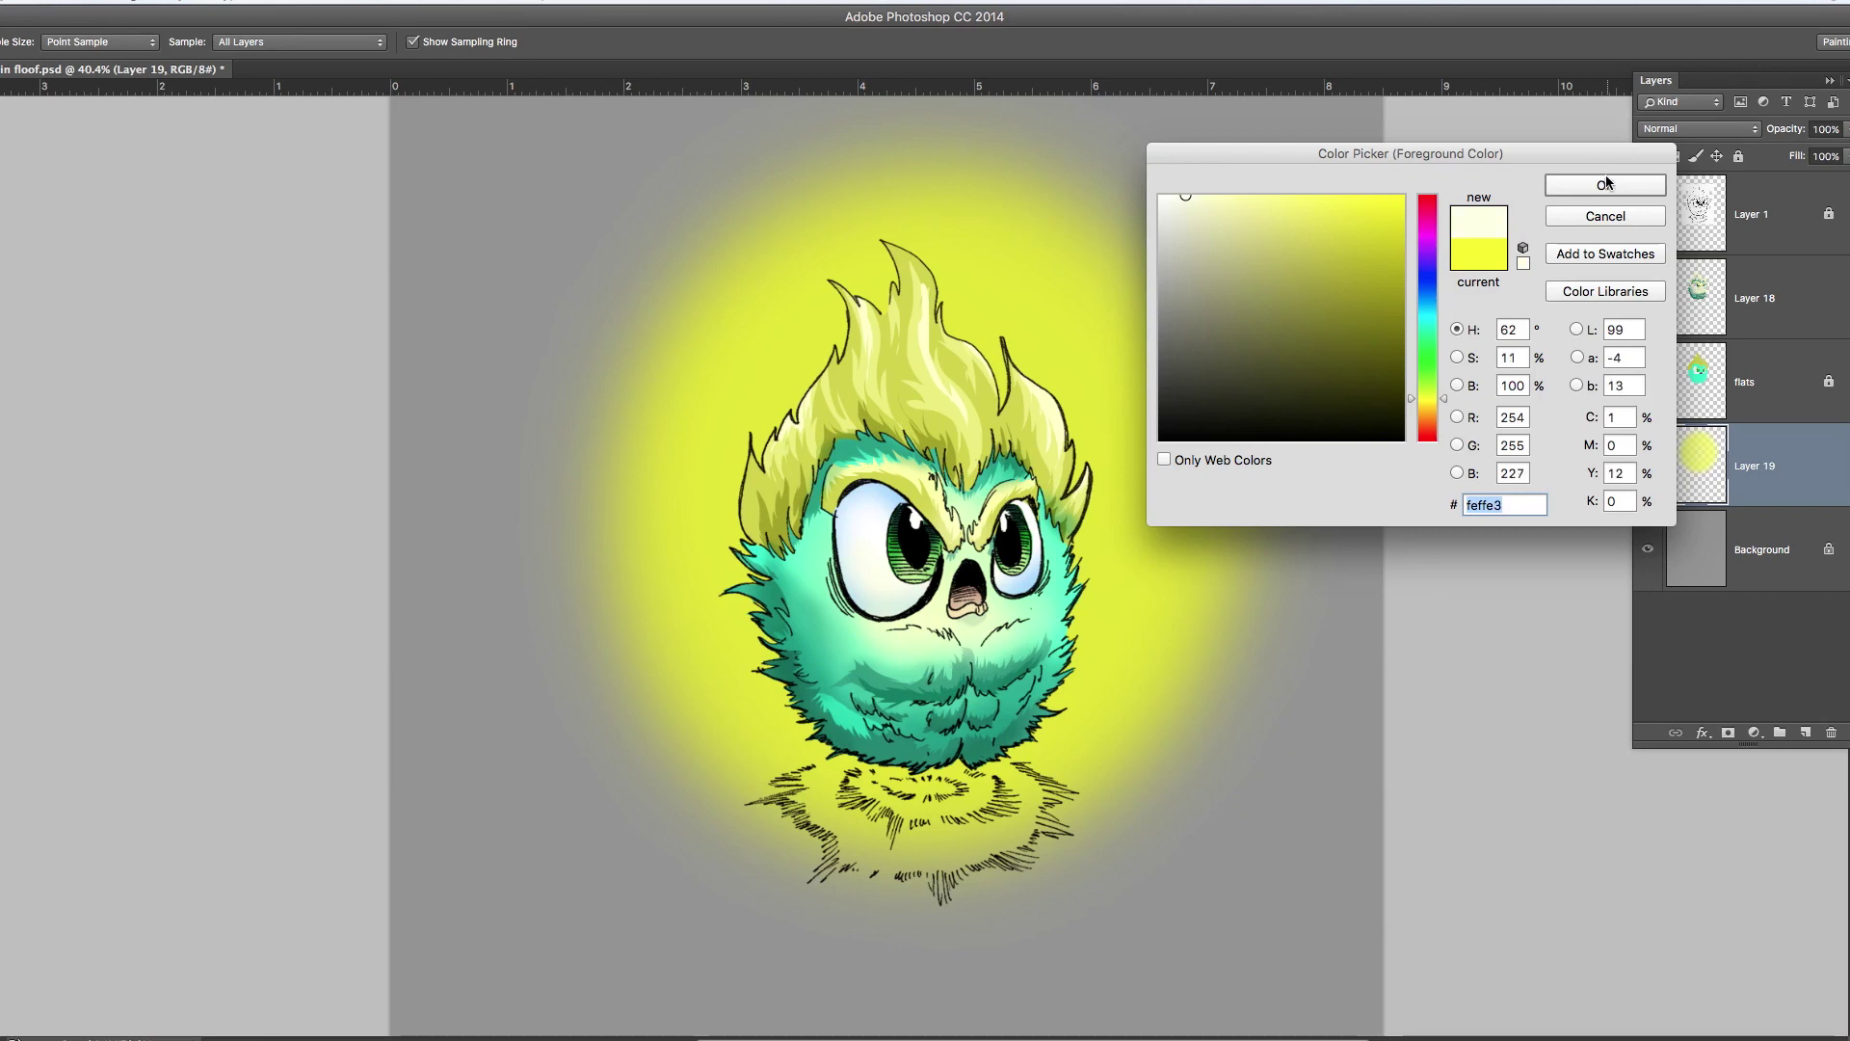
{"action": "left_click", "coordinate": [1594, 190]}
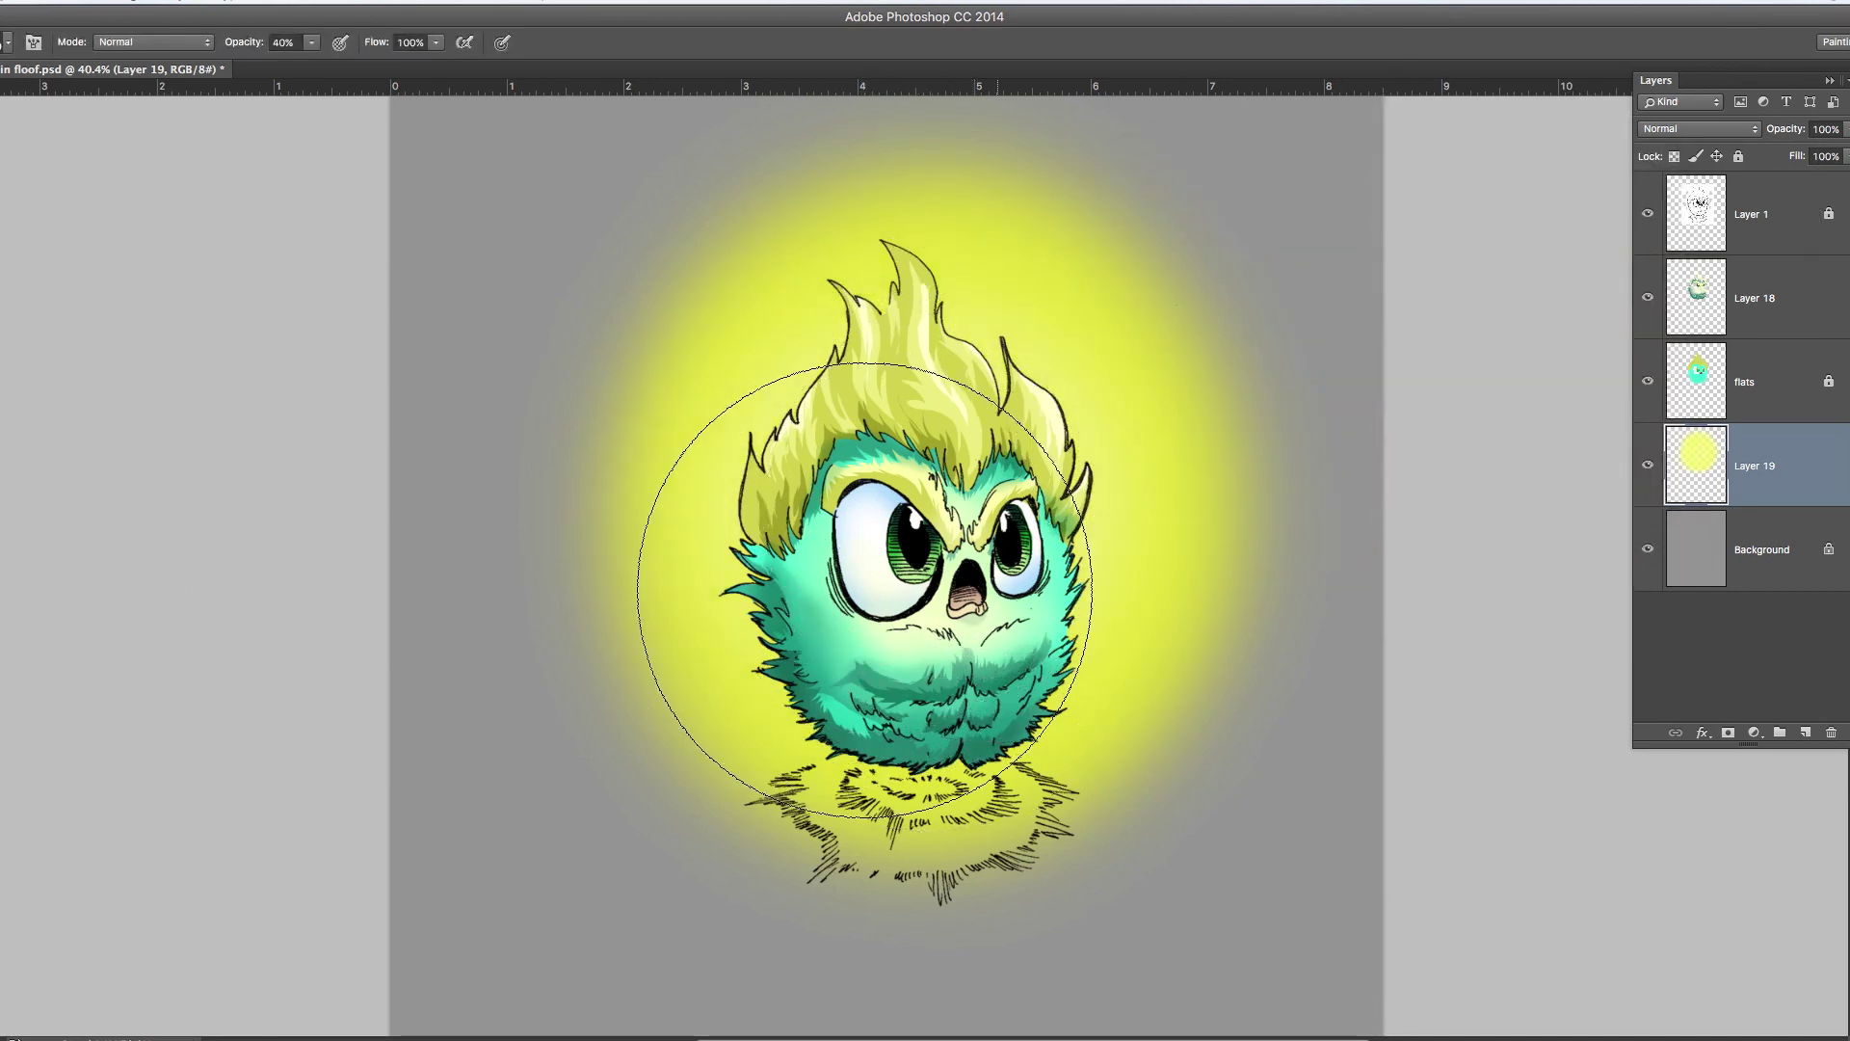
{"action": "mouse_move", "coordinate": [866, 625]}
{"action": "left_mouse_down"}
{"action": "mouse_move", "coordinate": [1015, 541]}
{"action": "mouse_move", "coordinate": [1032, 587]}
{"action": "mouse_move", "coordinate": [954, 403]}
{"action": "mouse_move", "coordinate": [923, 568]}
{"action": "mouse_move", "coordinate": [987, 650]}
{"action": "mouse_move", "coordinate": [987, 504]}
{"action": "mouse_move", "coordinate": [935, 415]}
{"action": "mouse_move", "coordinate": [935, 640]}
{"action": "mouse_move", "coordinate": [850, 449]}
{"action": "mouse_move", "coordinate": [979, 482]}
{"action": "mouse_move", "coordinate": [850, 597]}
{"action": "mouse_move", "coordinate": [864, 434]}
{"action": "mouse_move", "coordinate": [956, 598]}
{"action": "mouse_move", "coordinate": [928, 611]}
{"action": "mouse_move", "coordinate": [855, 429]}
{"action": "mouse_move", "coordinate": [959, 528]}
{"action": "mouse_move", "coordinate": [997, 522]}
{"action": "mouse_move", "coordinate": [891, 468]}
{"action": "mouse_move", "coordinate": [825, 587]}
{"action": "mouse_move", "coordinate": [911, 536]}
{"action": "mouse_move", "coordinate": [939, 649]}
{"action": "mouse_move", "coordinate": [1012, 588]}
{"action": "mouse_move", "coordinate": [1031, 482]}
{"action": "mouse_move", "coordinate": [986, 565]}
{"action": "mouse_move", "coordinate": [897, 597]}
{"action": "mouse_move", "coordinate": [966, 649]}
{"action": "left_mouse_up"}
Outline a jagged flame edge along the right side of the glow with the Lasso and delete the glow outside it.
{"action": "key", "text": "z"}
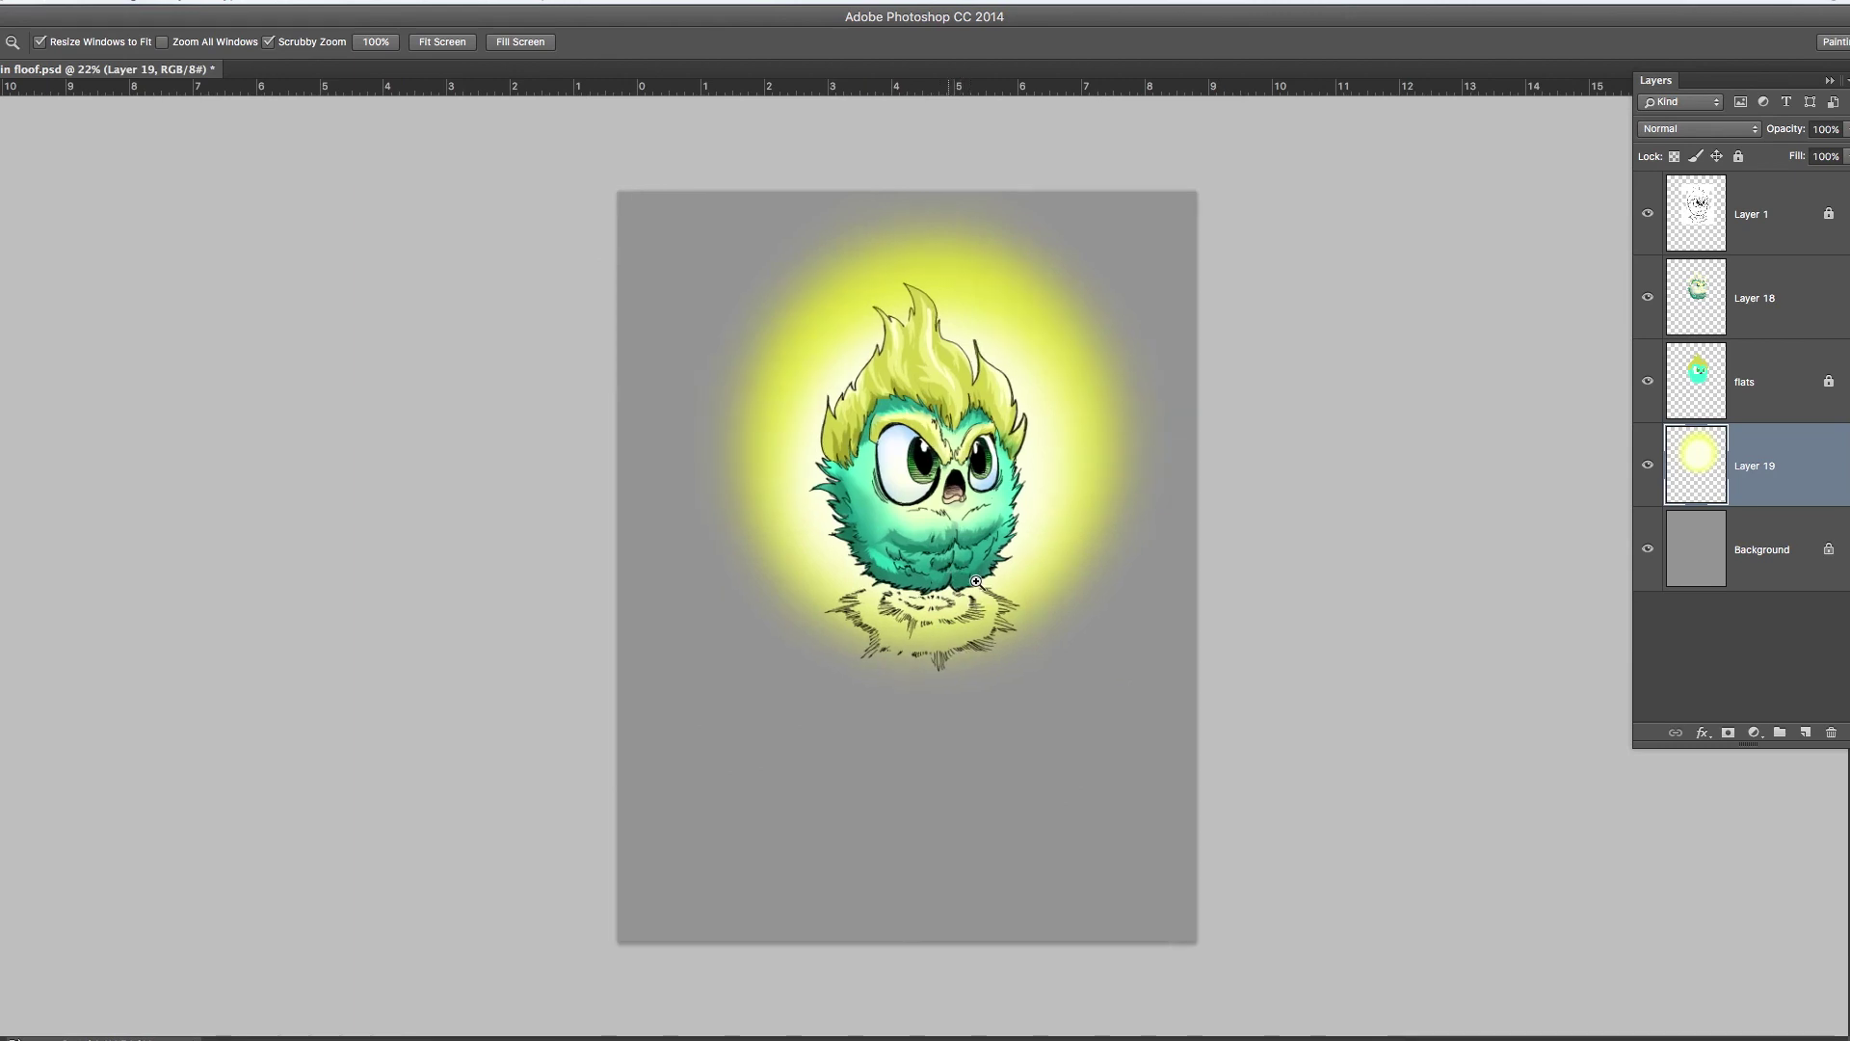
{"action": "left_click_drag", "start_coordinate": [1027, 340], "coordinate": [1056, 342]}
{"action": "key", "text": "l"}
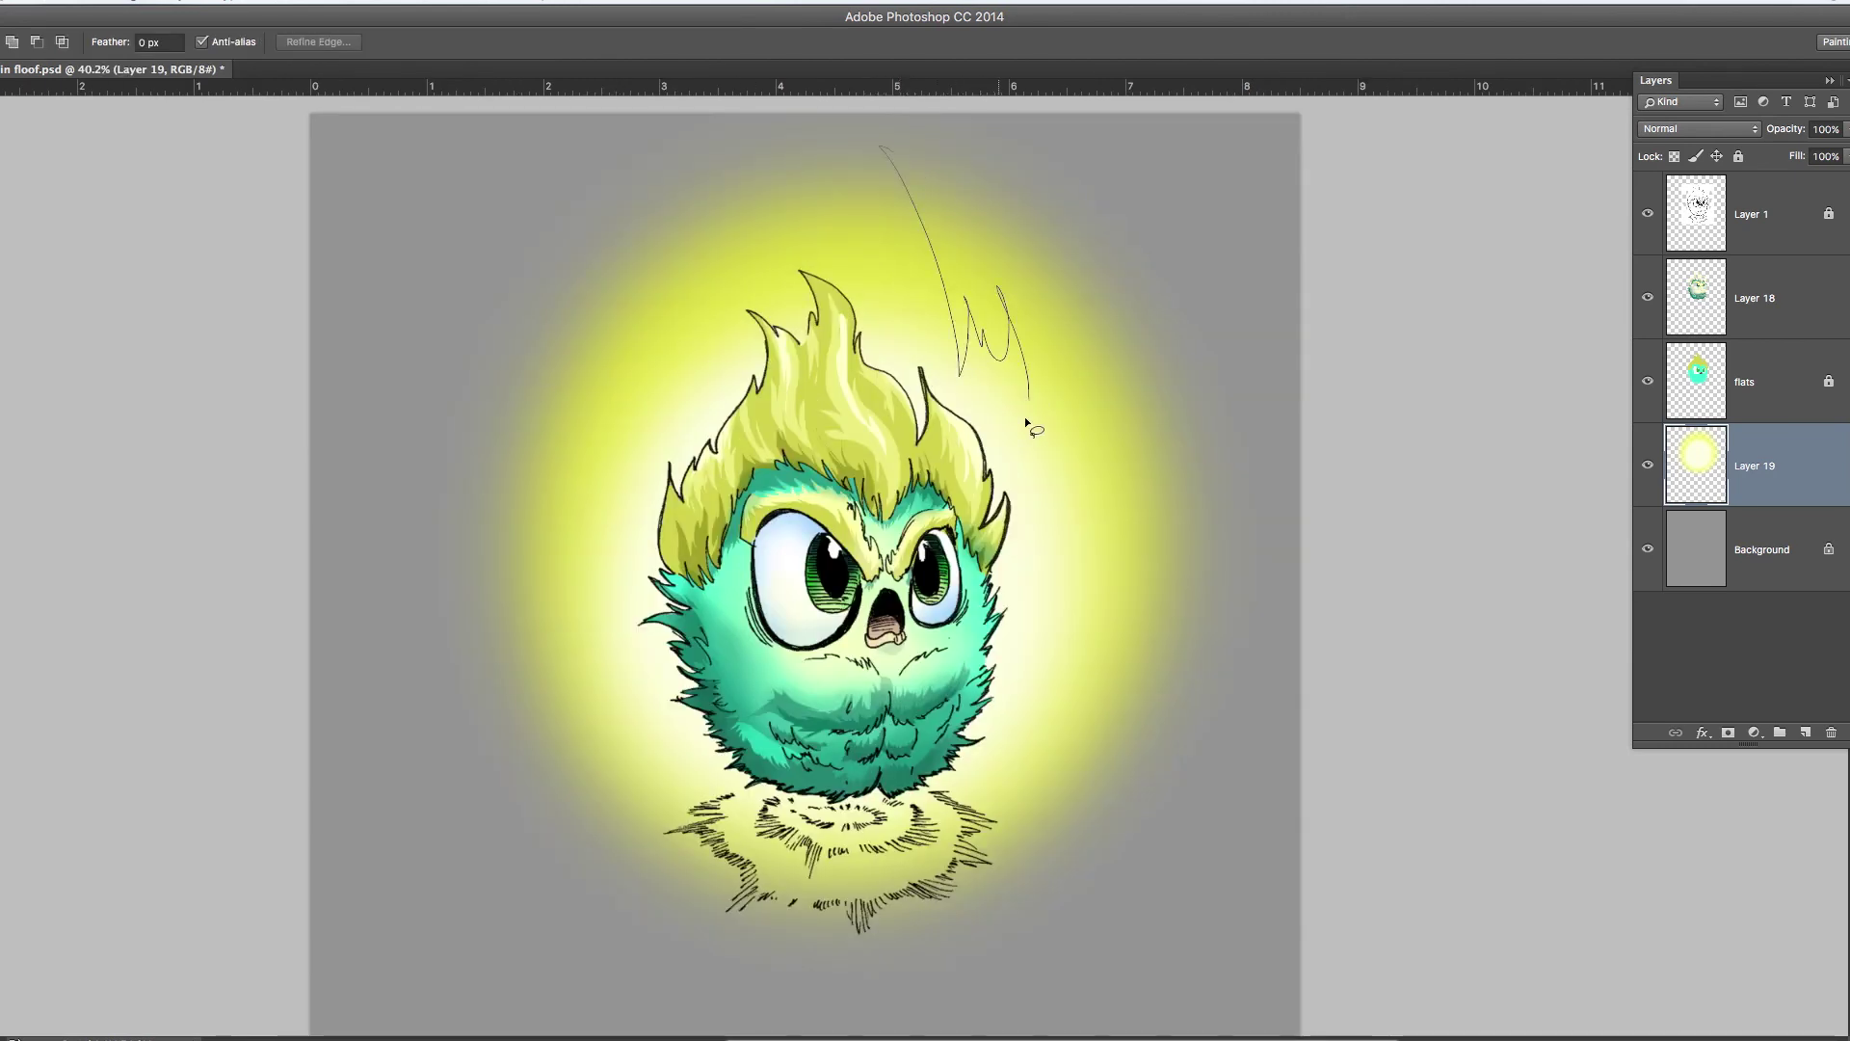
{"action": "mouse_move", "coordinate": [1046, 388]}
{"action": "left_mouse_down"}
{"action": "mouse_move", "coordinate": [1057, 506]}
{"action": "mouse_move", "coordinate": [1108, 390]}
{"action": "left_mouse_up"}
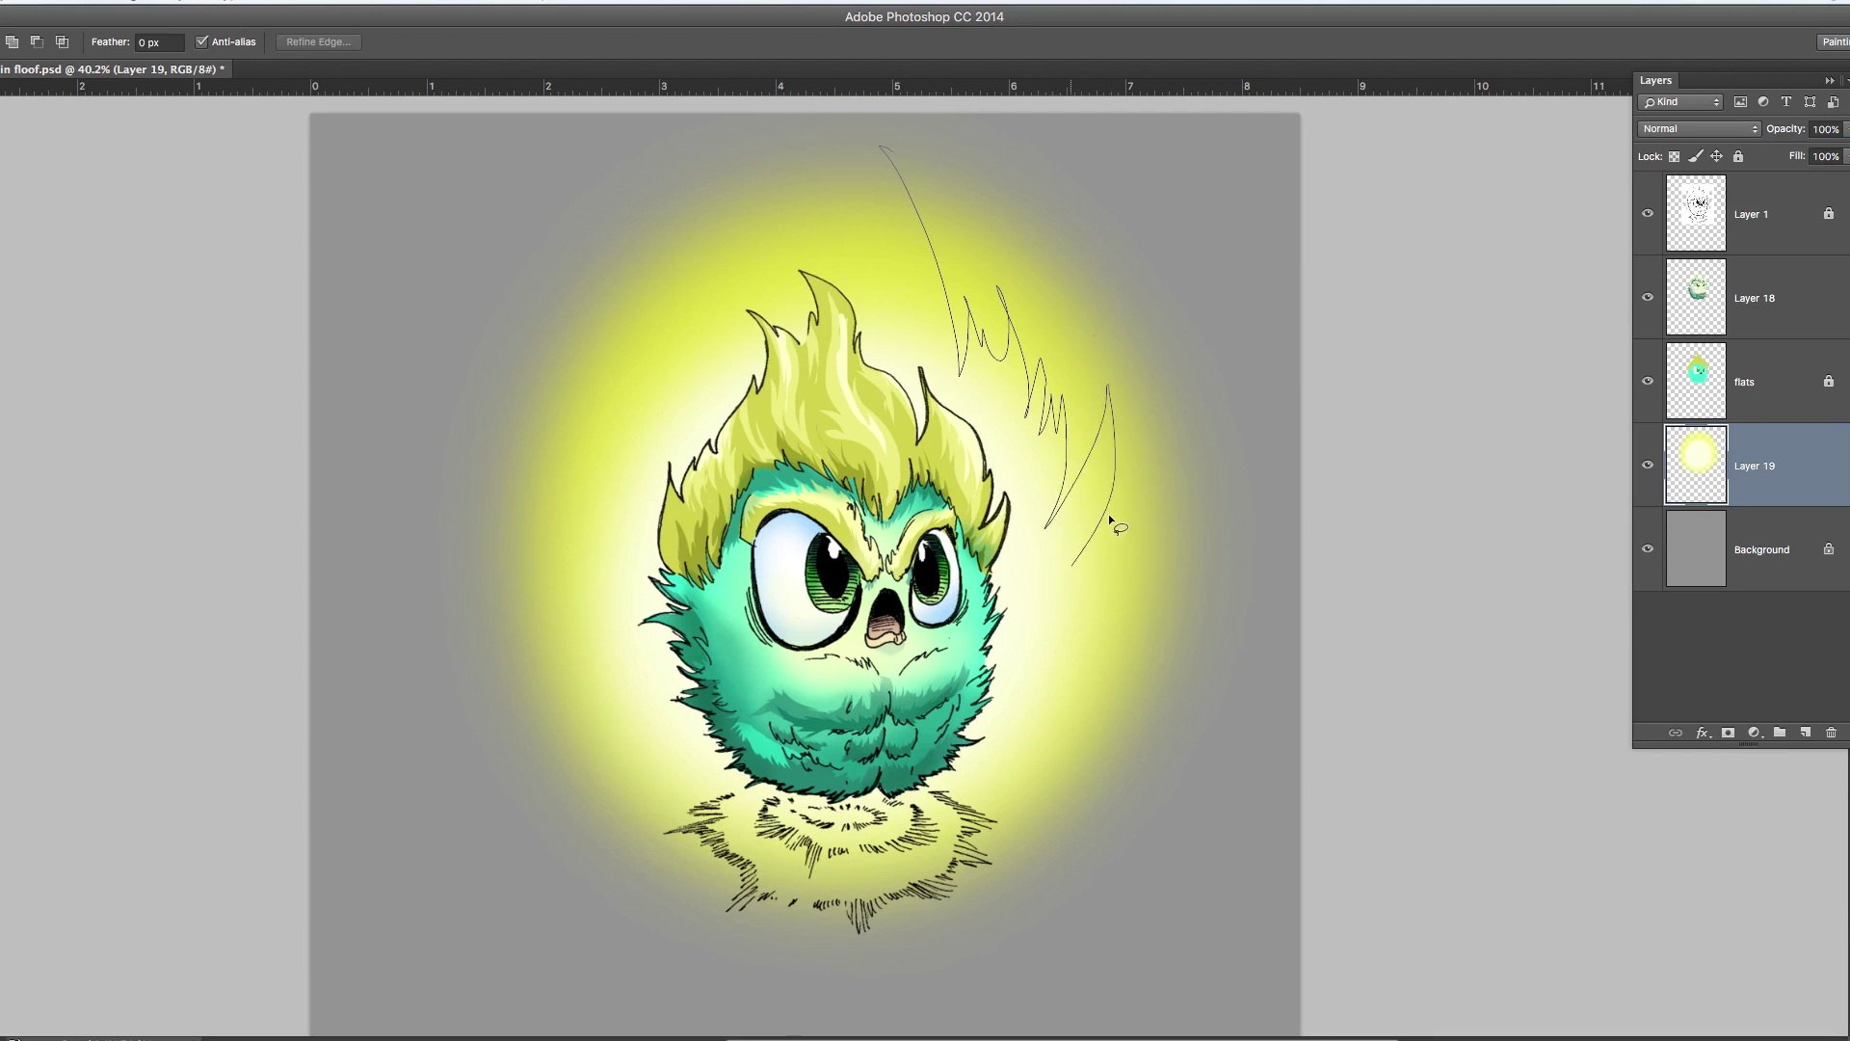
{"action": "left_click_drag", "start_coordinate": [1096, 595], "coordinate": [1065, 673]}
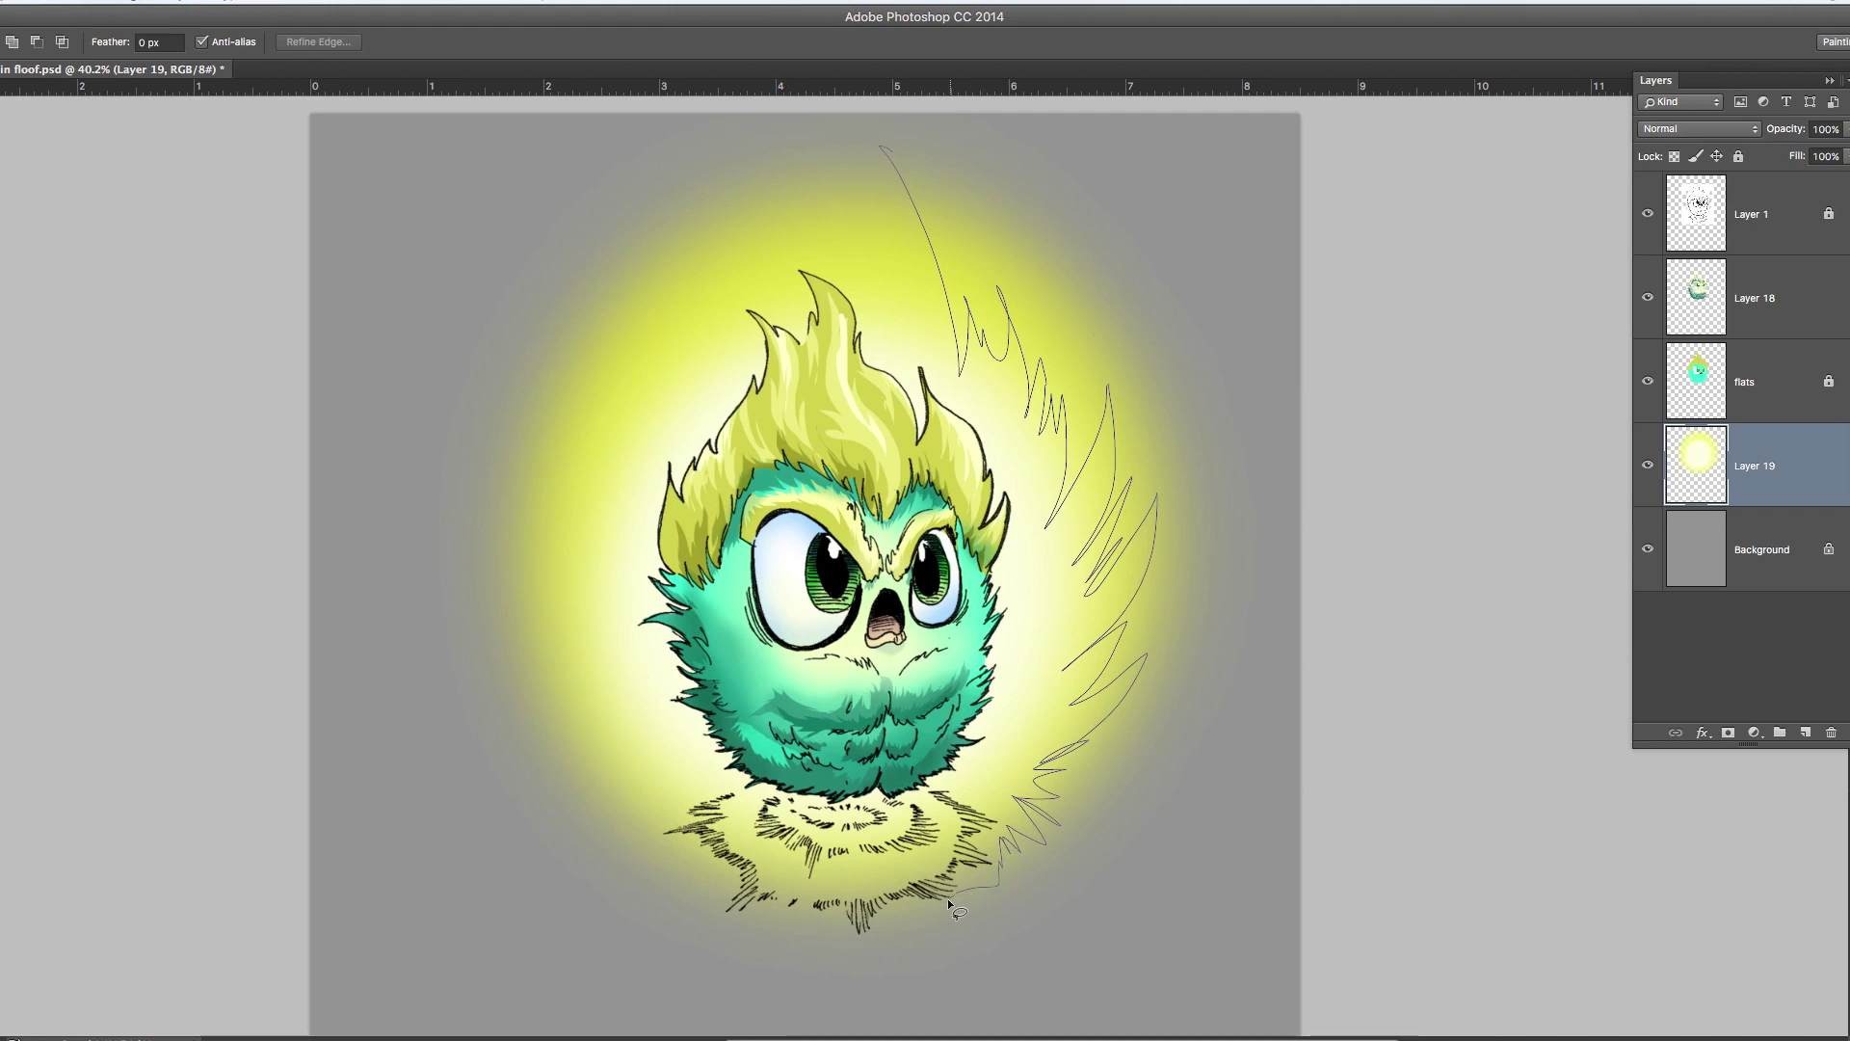
{"action": "left_click_drag", "start_coordinate": [946, 128], "coordinate": [848, 160]}
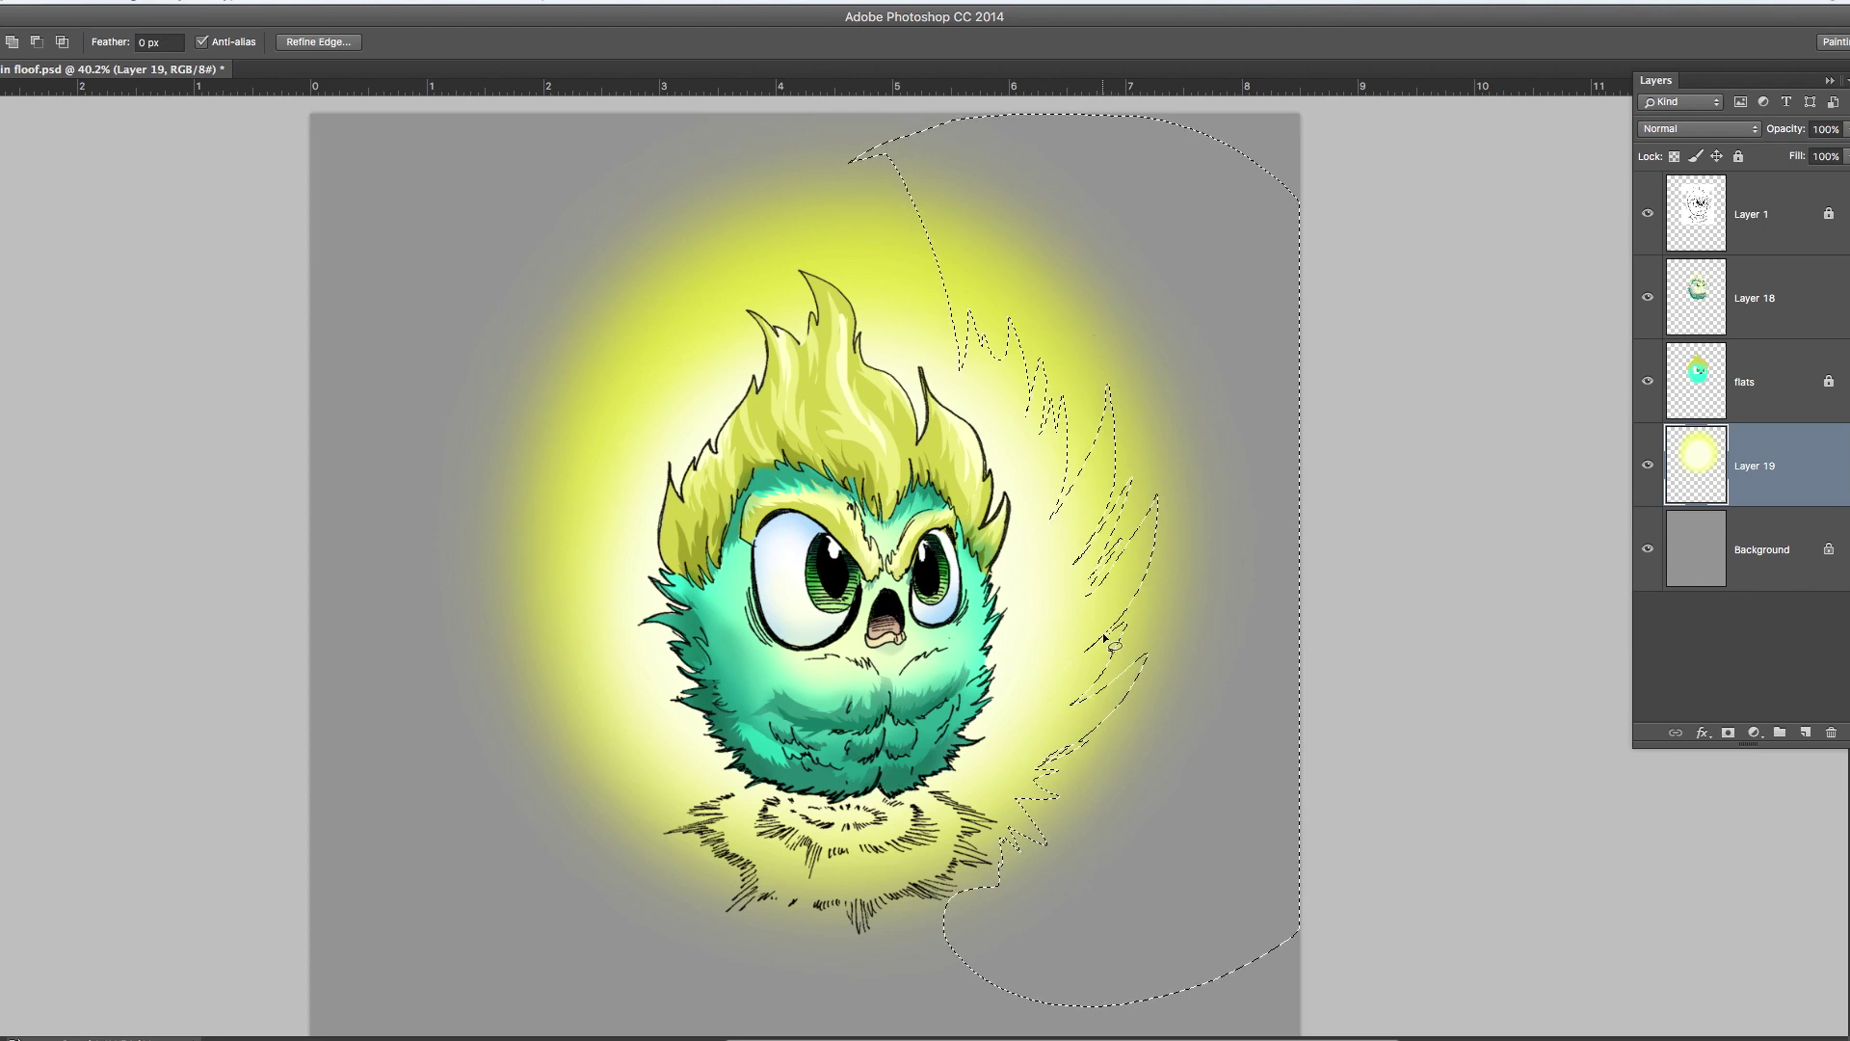
{"action": "key", "text": "Delete"}
Lasso a jagged flame edge around the top, left side and base of the glow and delete the area outside it.
{"action": "left_click_drag", "start_coordinate": [896, 162], "coordinate": [681, 308]}
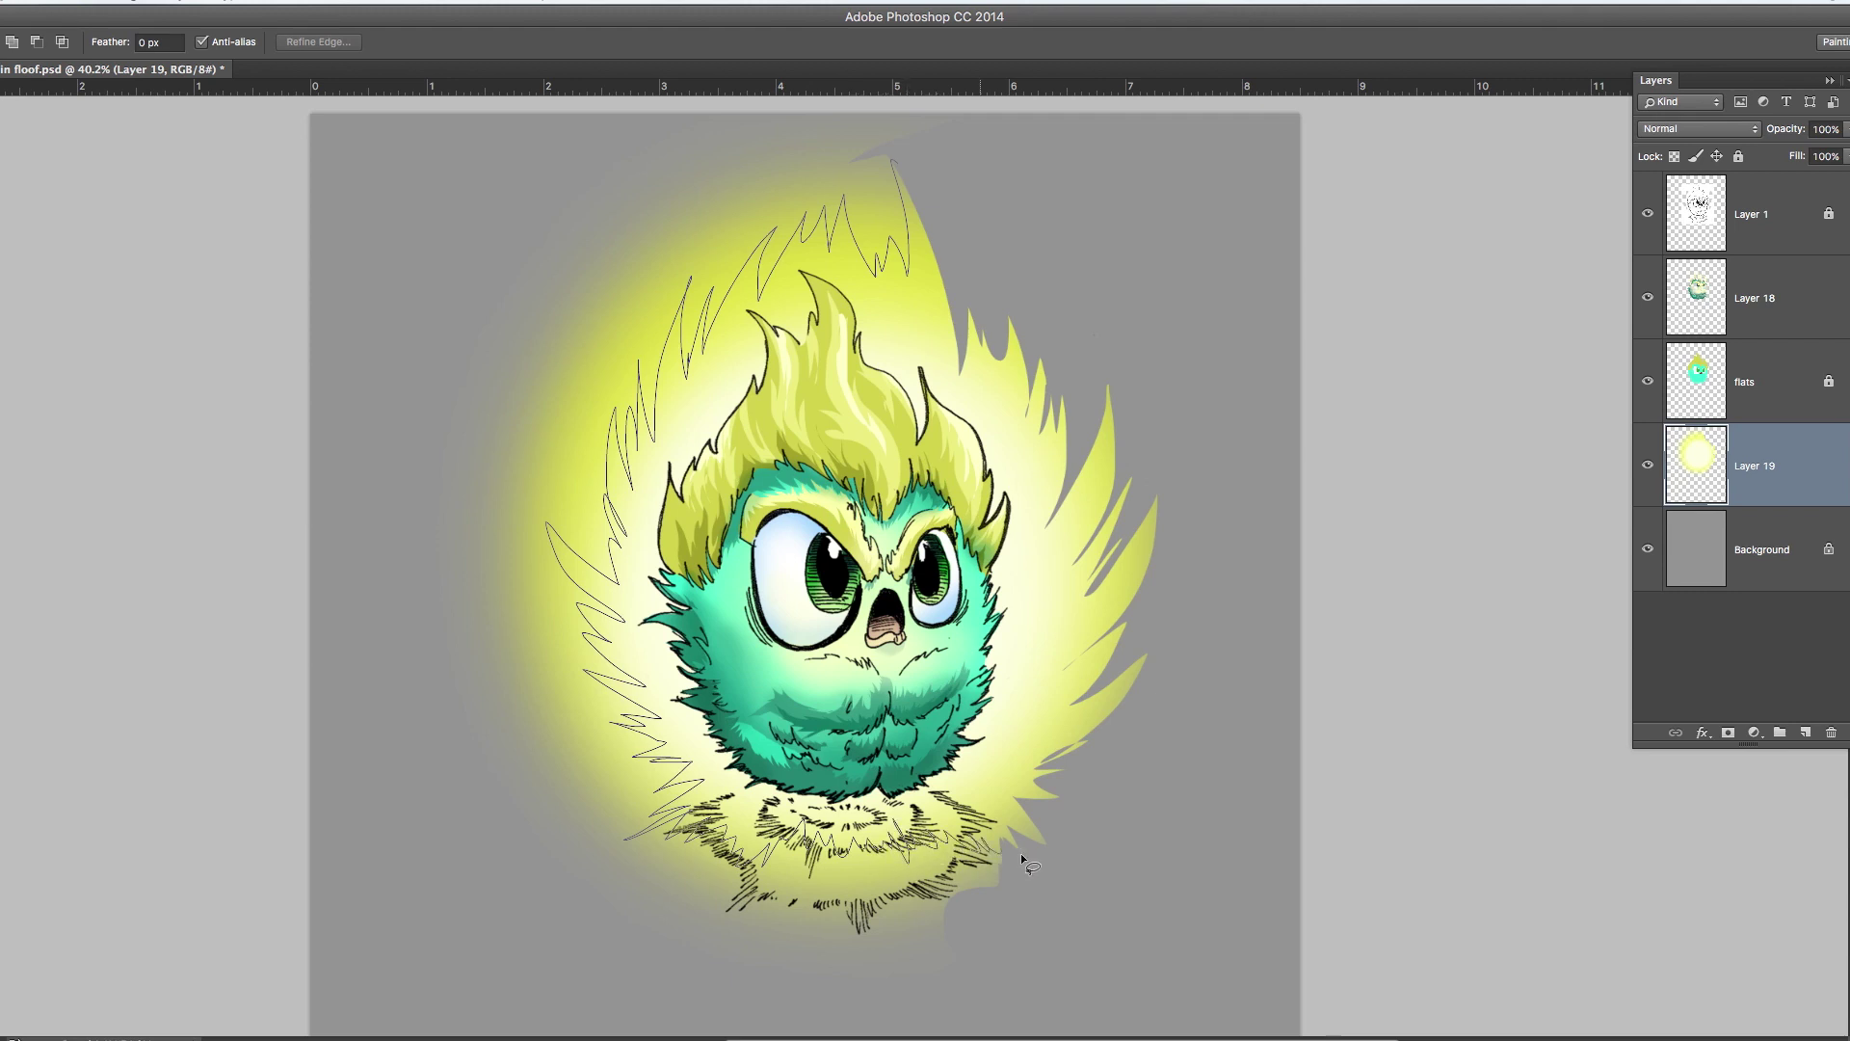
{"action": "mouse_move", "coordinate": [454, 1009]}
{"action": "left_mouse_down"}
{"action": "mouse_move", "coordinate": [245, 764]}
{"action": "mouse_move", "coordinate": [174, 448]}
{"action": "mouse_move", "coordinate": [415, 112]}
{"action": "mouse_move", "coordinate": [681, 59]}
{"action": "mouse_move", "coordinate": [934, 51]}
{"action": "mouse_move", "coordinate": [1070, 126]}
{"action": "left_mouse_up"}
{"action": "left_click_drag", "start_coordinate": [931, 262], "coordinate": [933, 264]}
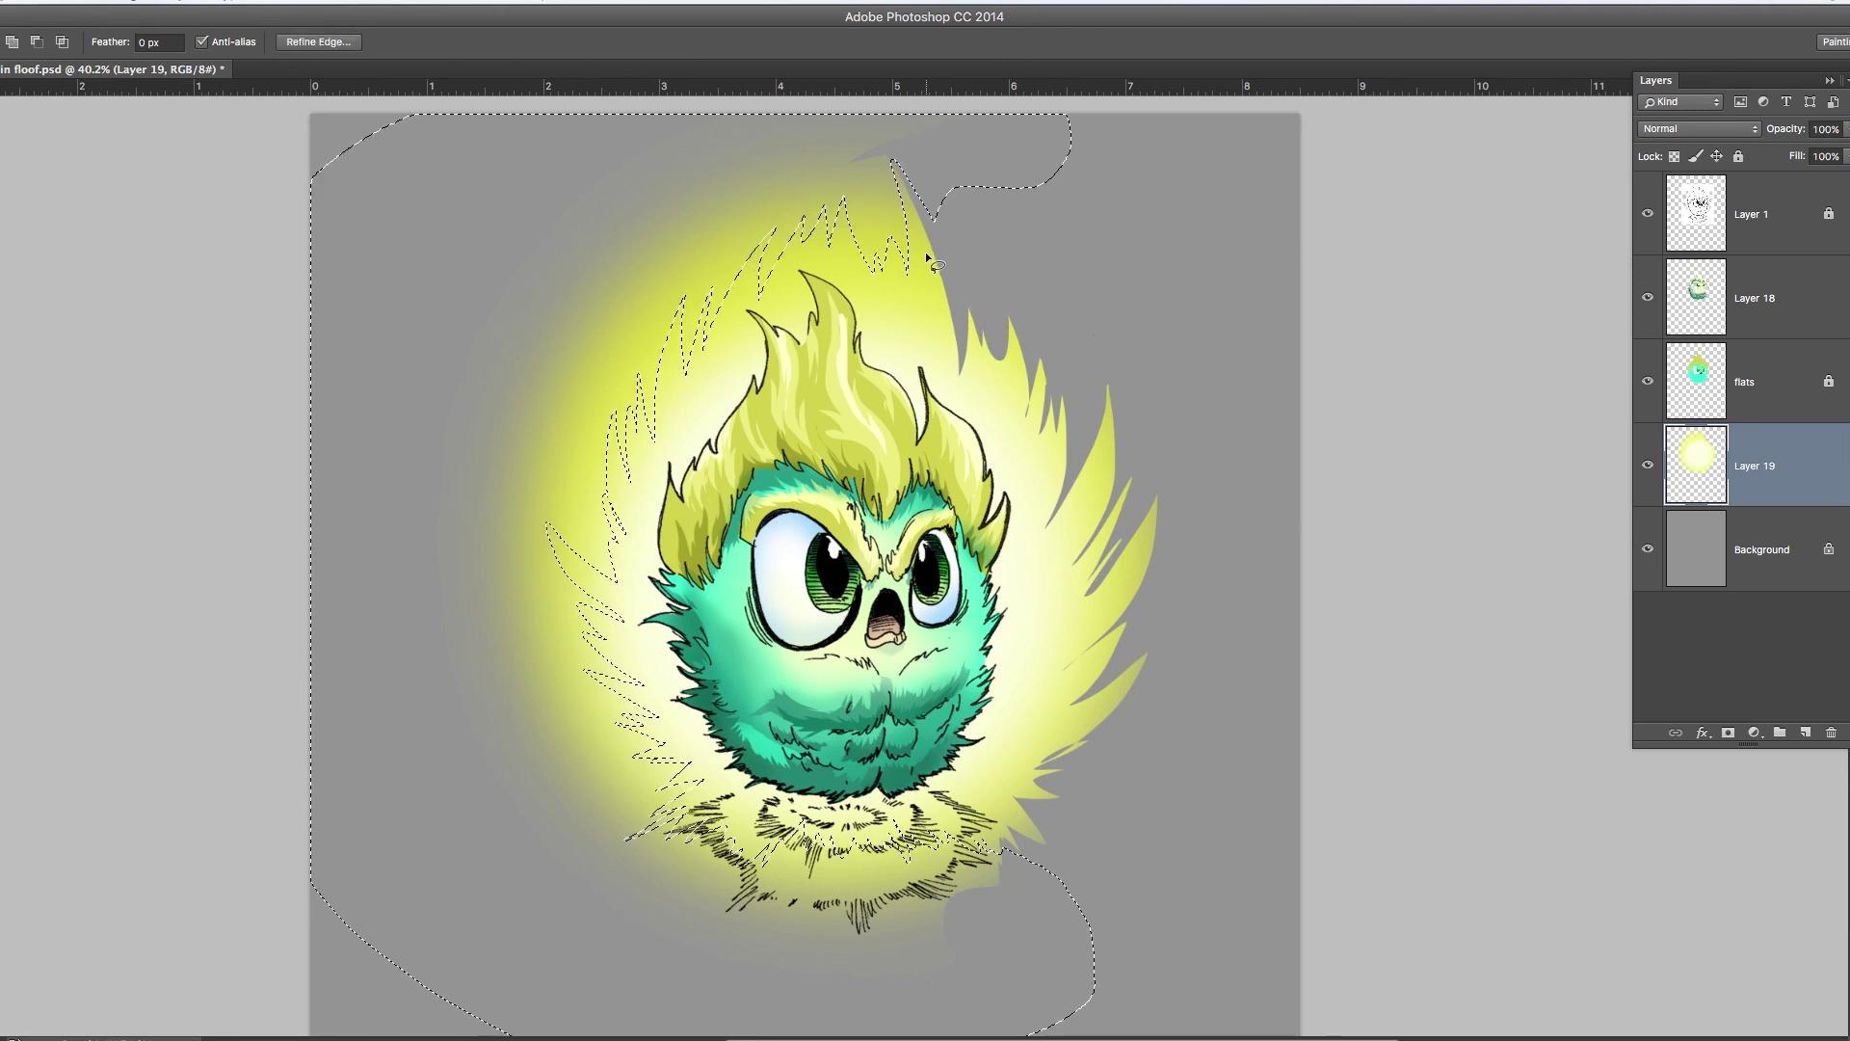
{"action": "key", "text": "Delete"}
Apply a Motion Blur to the flame-shaped glow on Layer 19 with an angle of -90° and a distance of 111 pixels.
{"action": "left_click", "coordinate": [336, 2]}
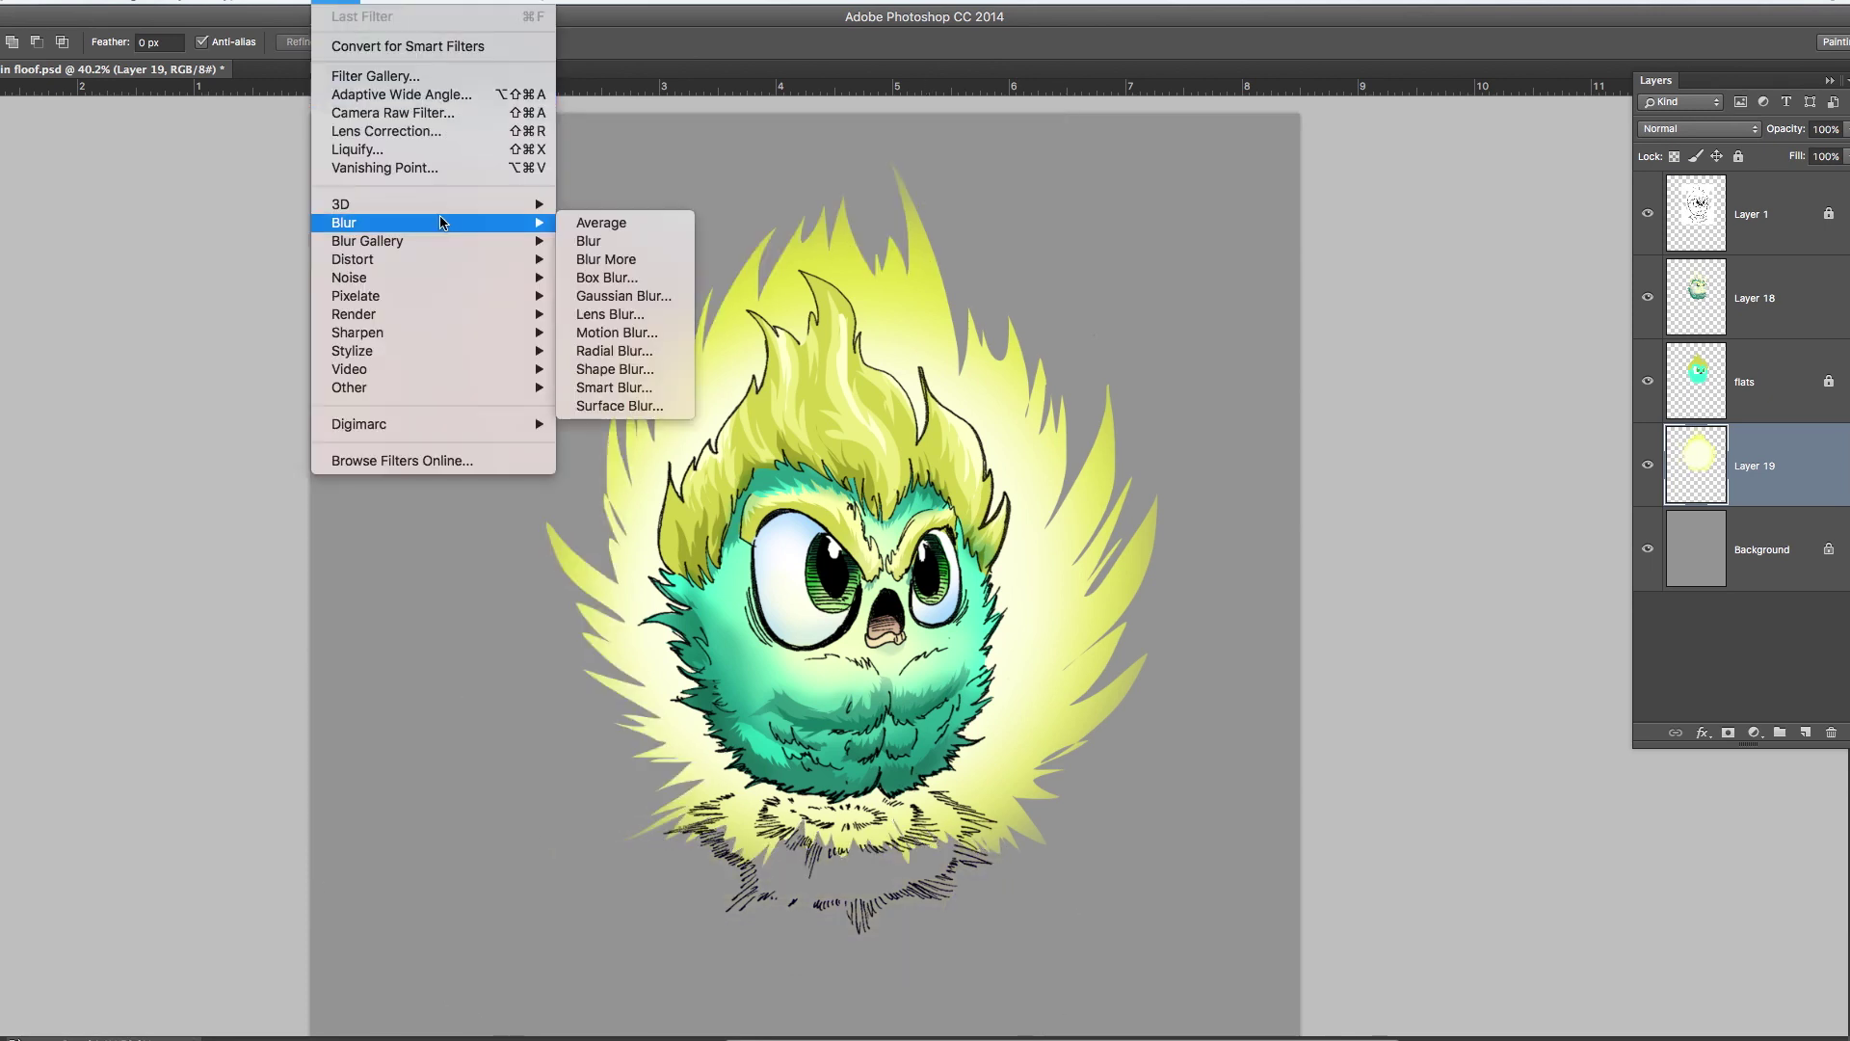
{"action": "left_click", "coordinate": [747, 24]}
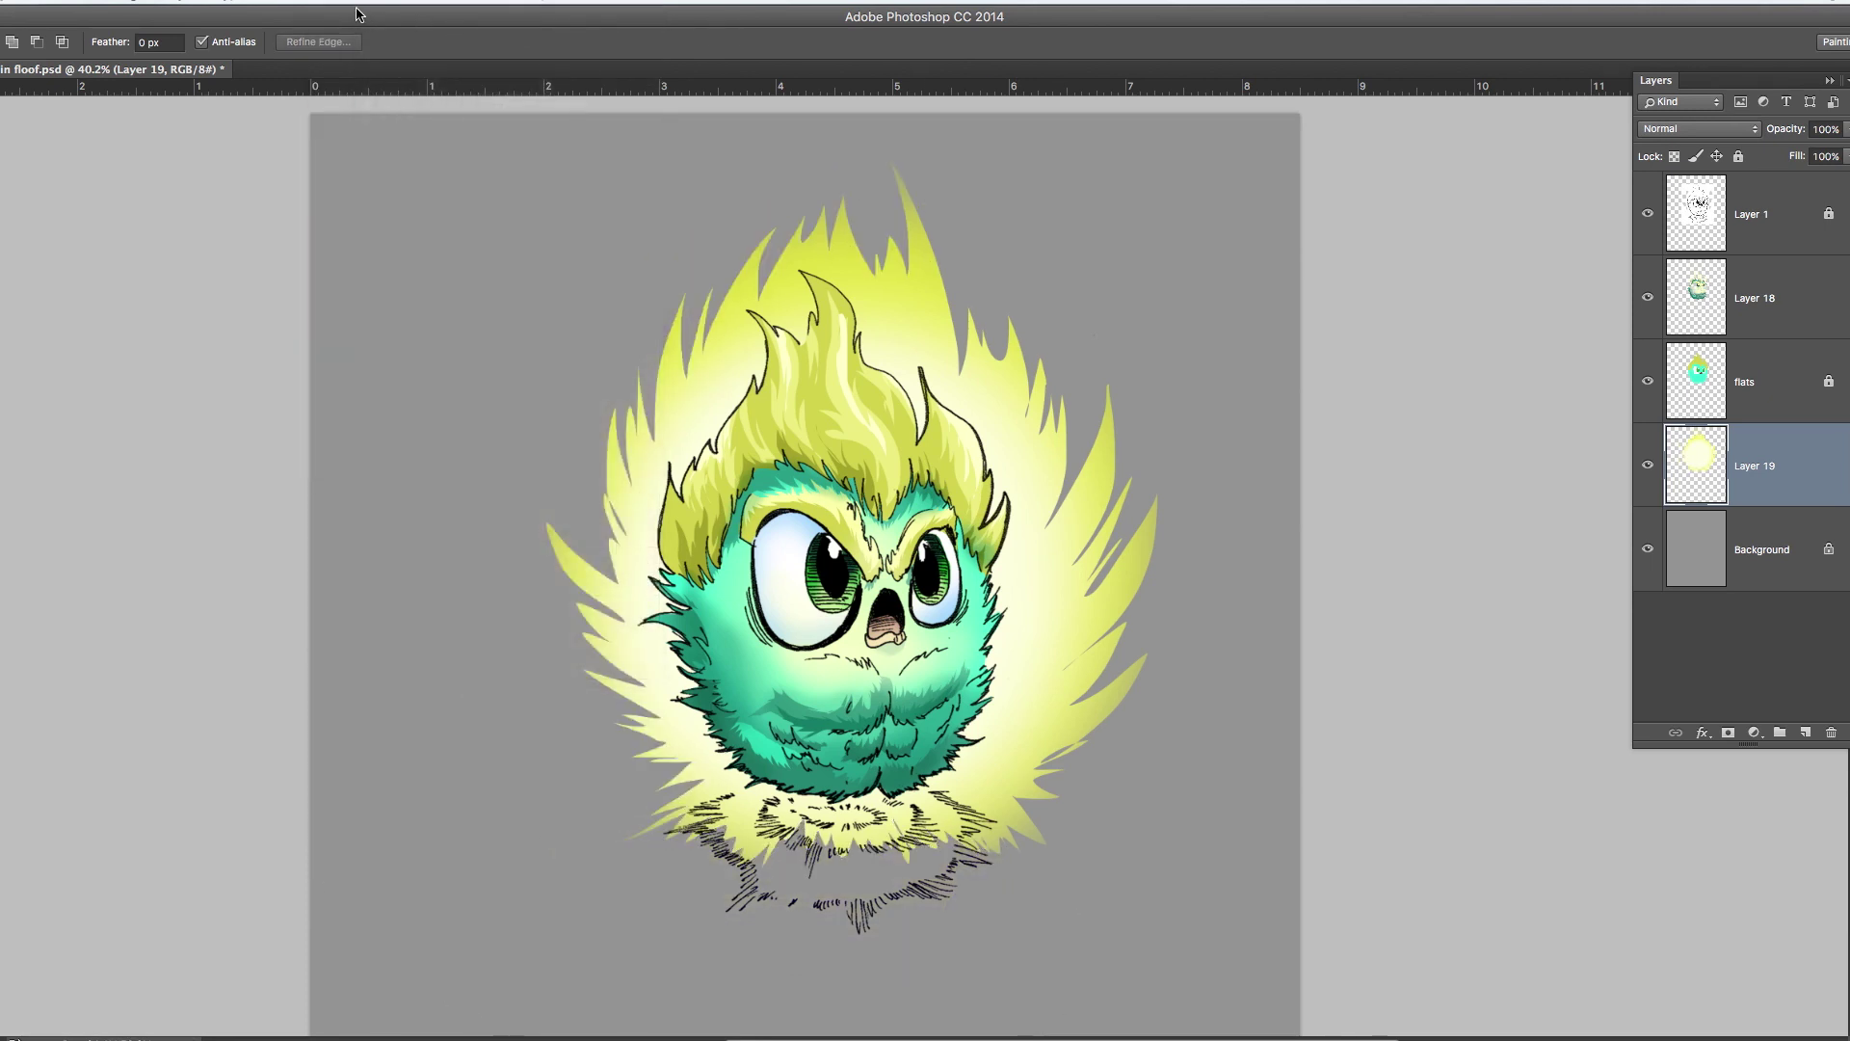
{"action": "left_click", "coordinate": [346, 2]}
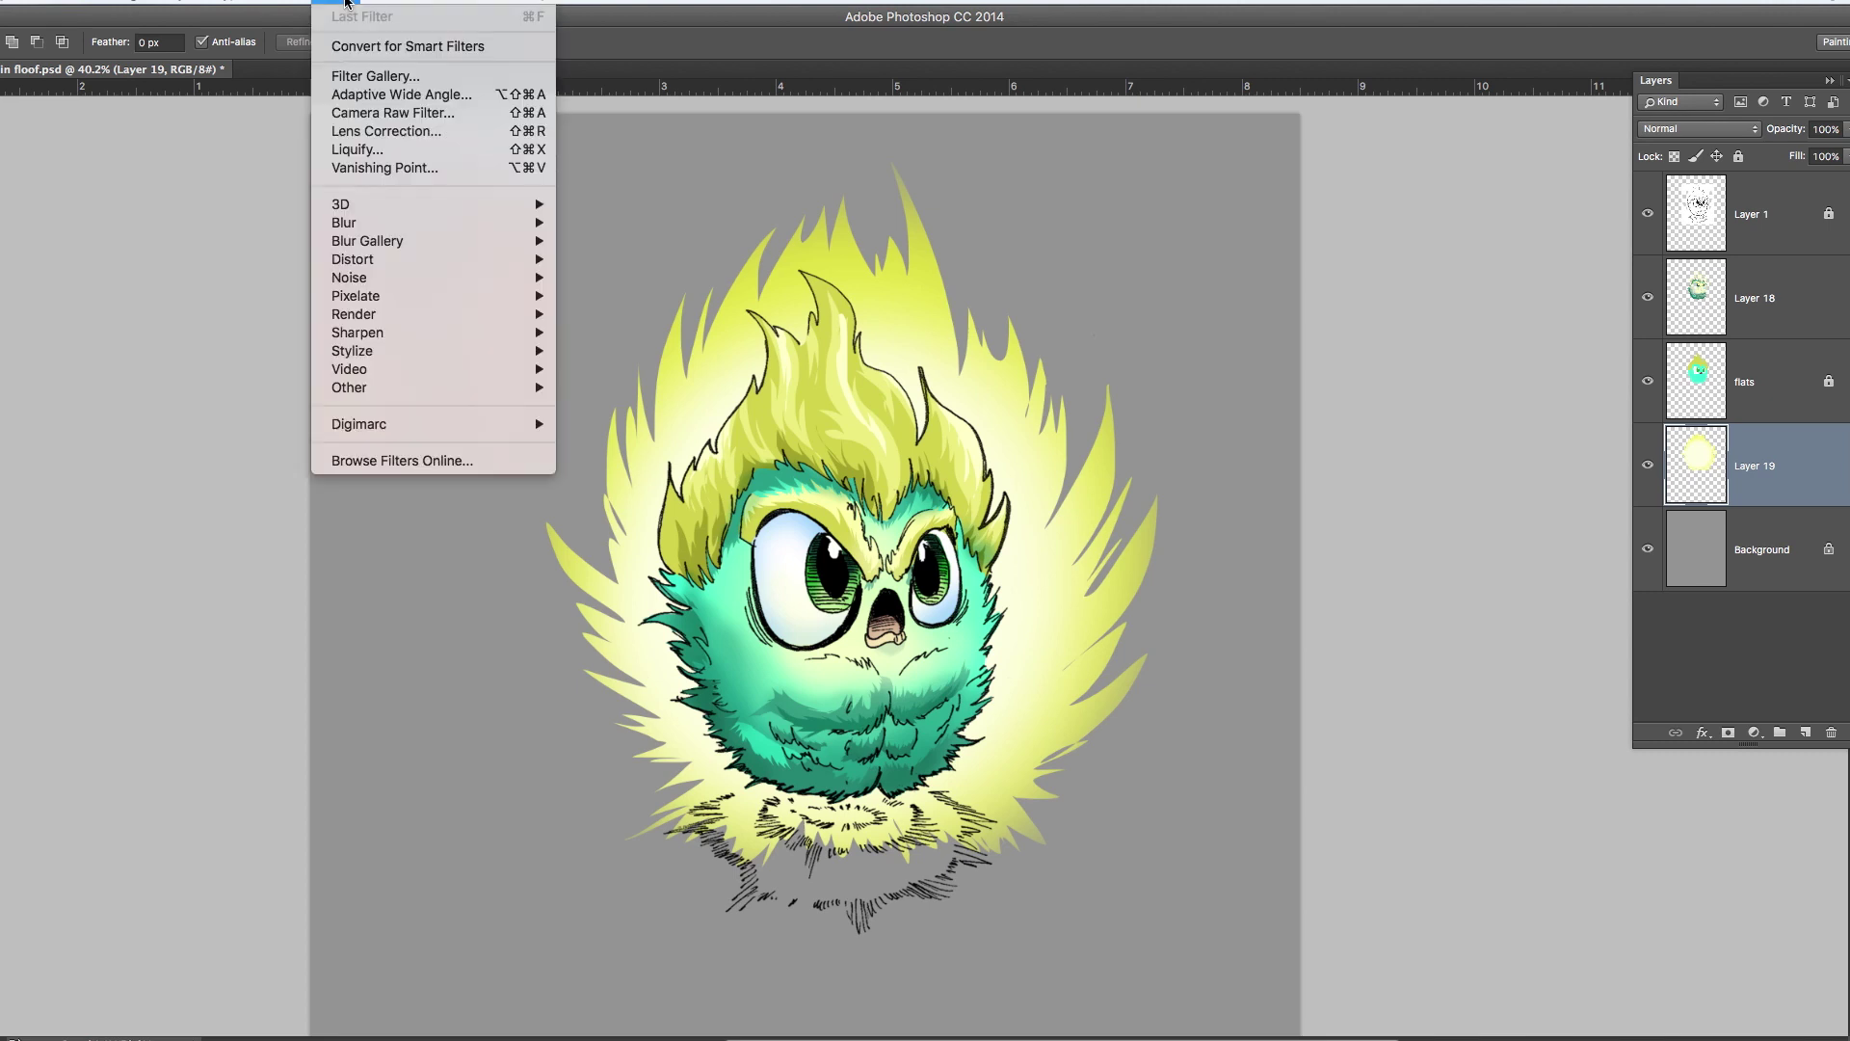
{"action": "mouse_move", "coordinate": [358, 221]}
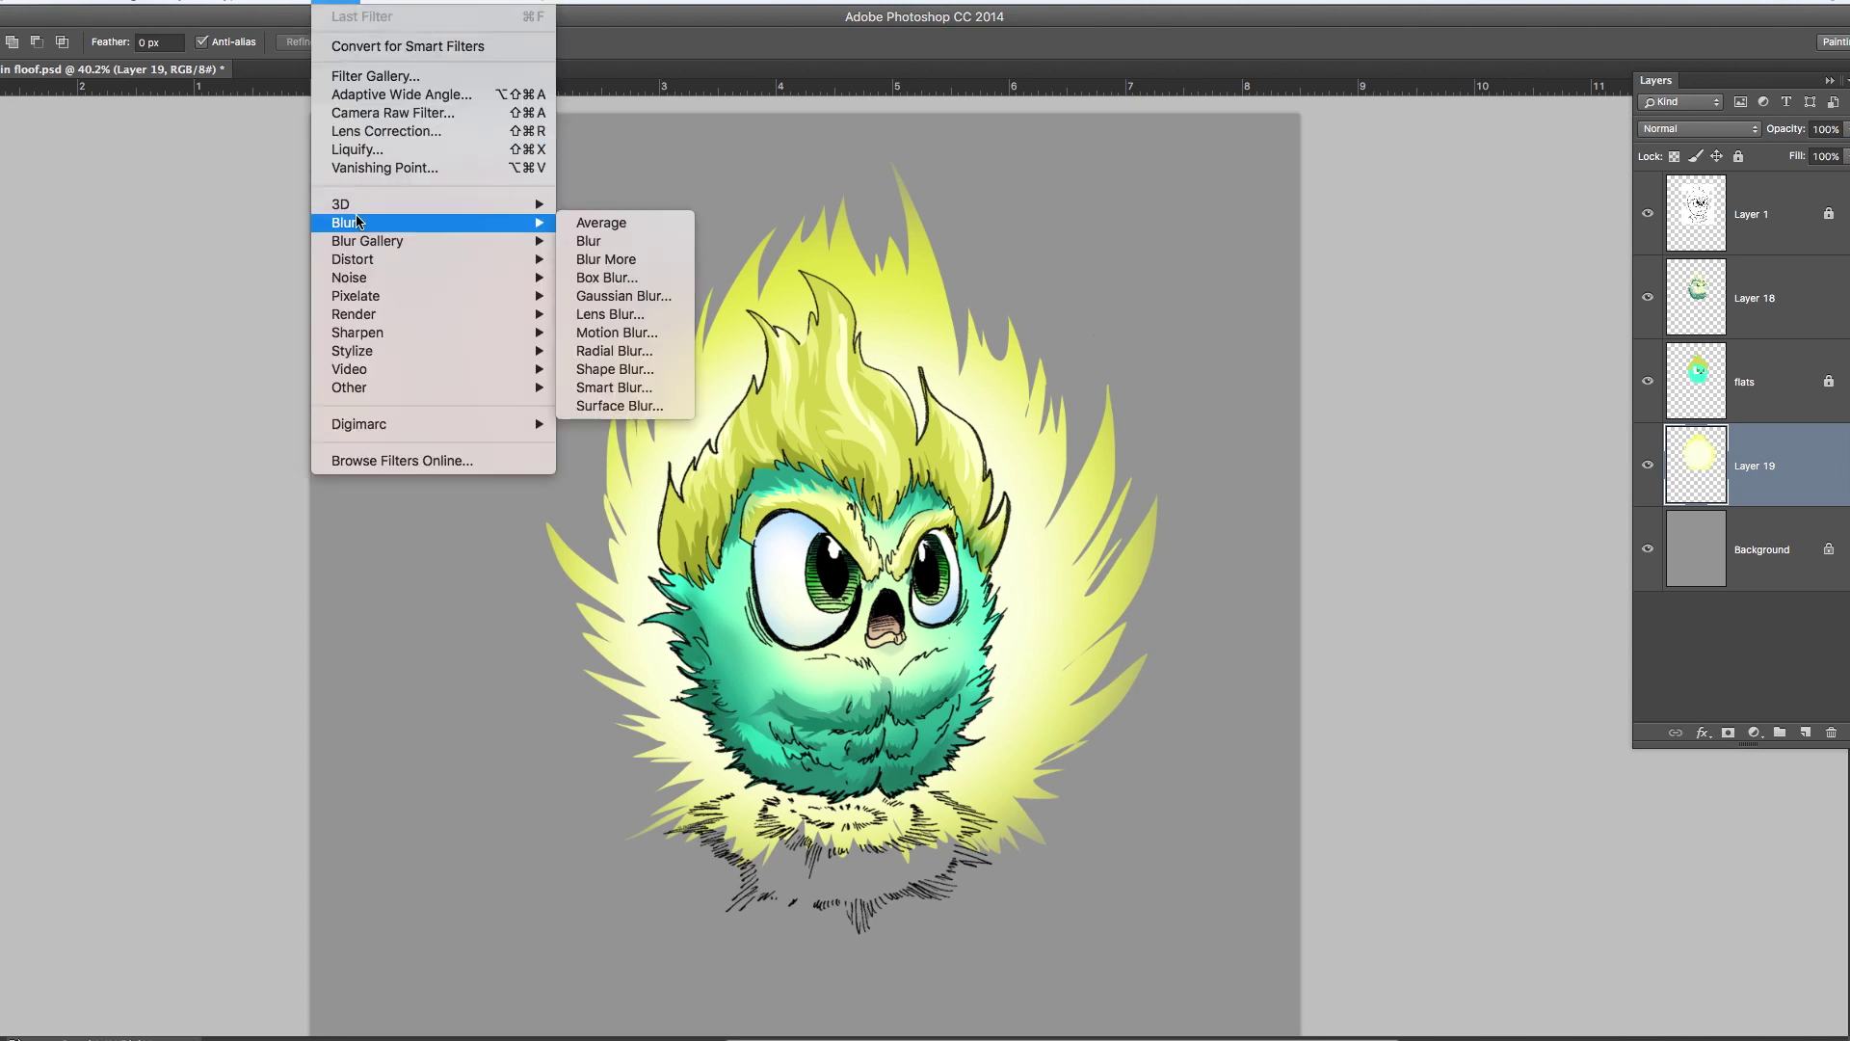
{"action": "left_click", "coordinate": [637, 338]}
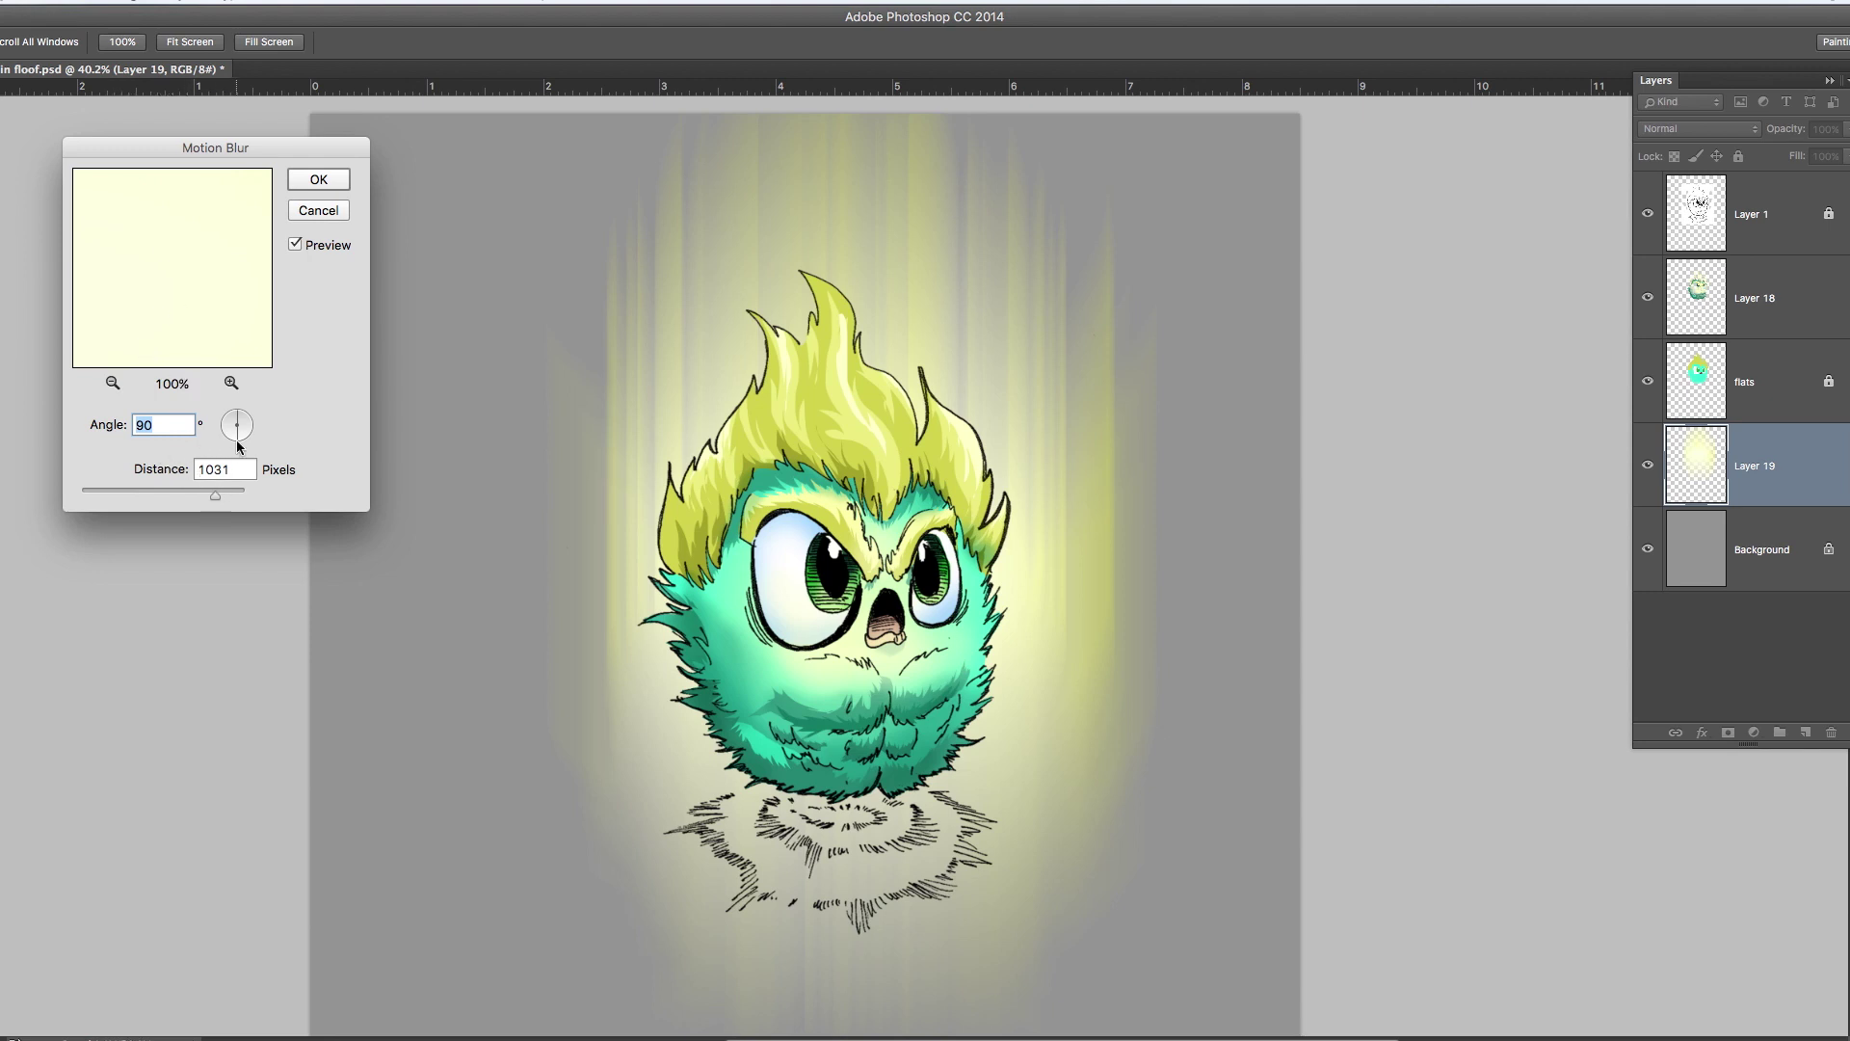
{"action": "mouse_move", "coordinate": [234, 442]}
{"action": "left_mouse_down"}
{"action": "mouse_move", "coordinate": [179, 497]}
{"action": "mouse_move", "coordinate": [141, 501]}
{"action": "left_mouse_up"}
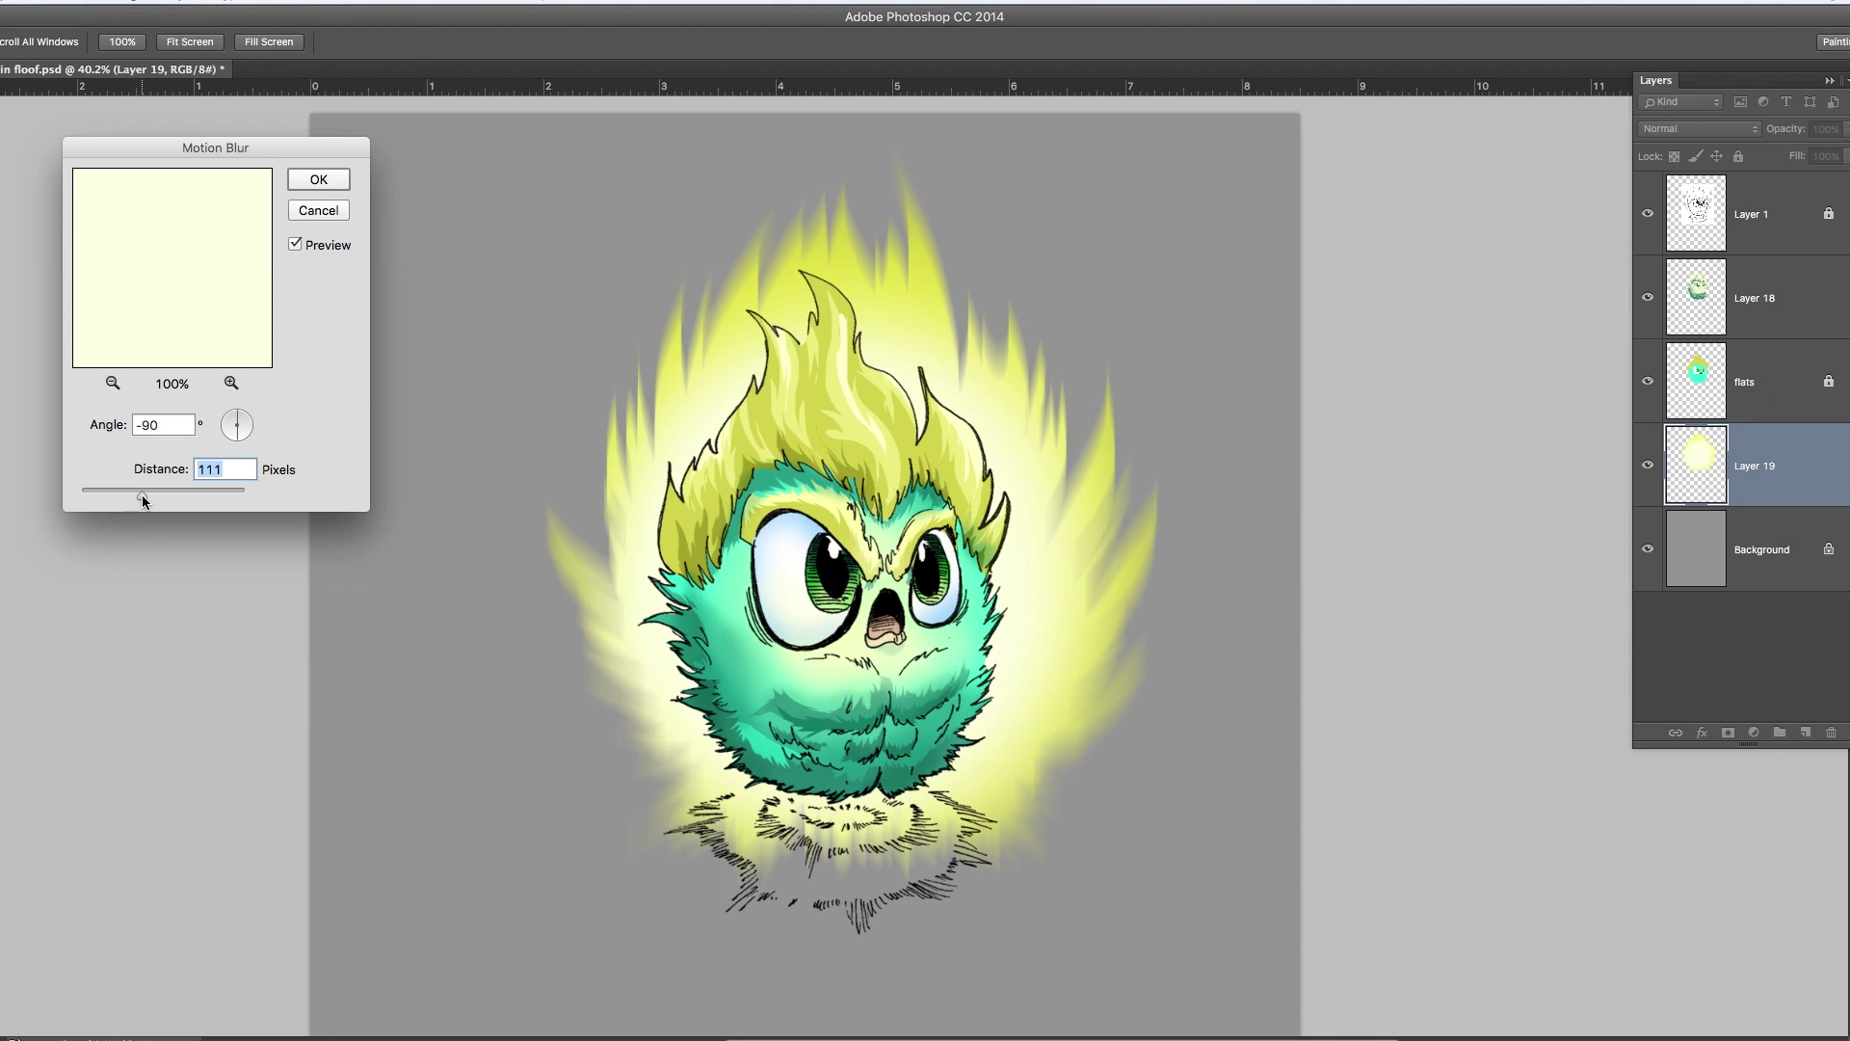
{"action": "left_click", "coordinate": [337, 181]}
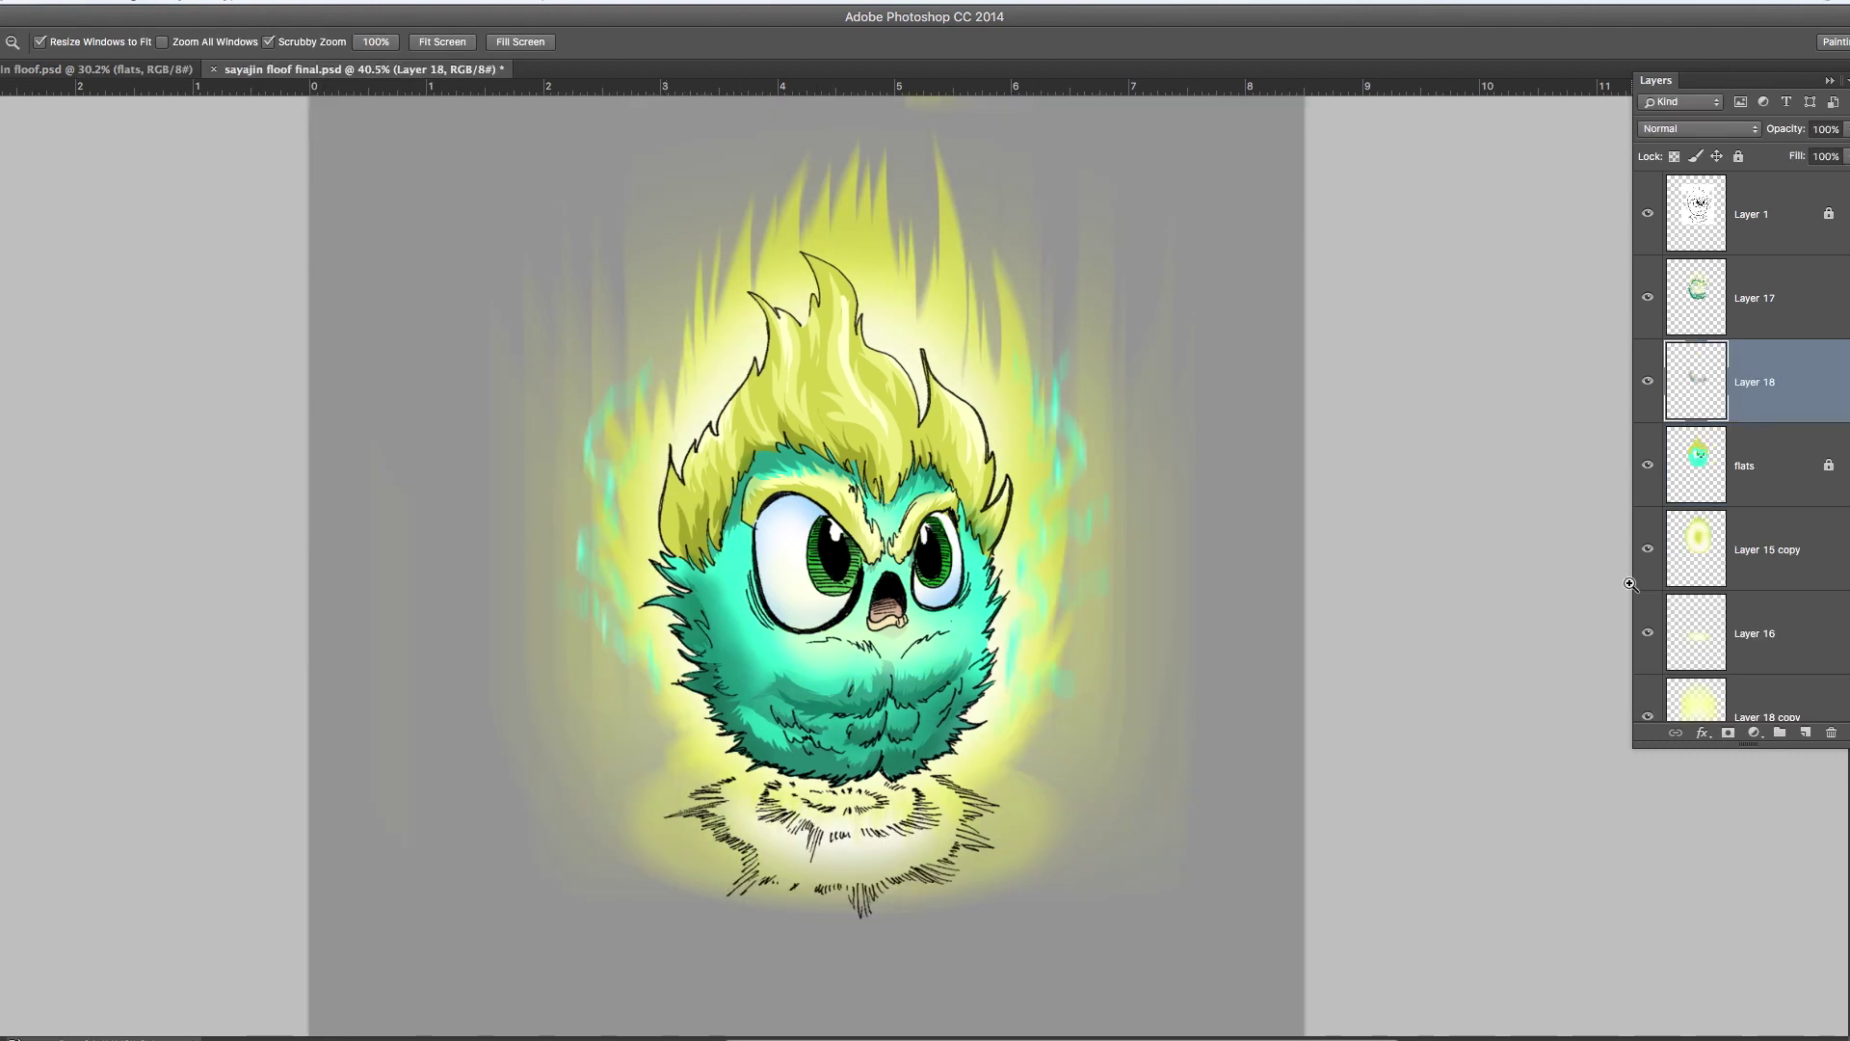
Review the layer structure of sayajin floof final.psd, going through Layer 1, Layer 17, flats, Layer 15 copy and Background.
{"action": "left_click", "coordinate": [1794, 326]}
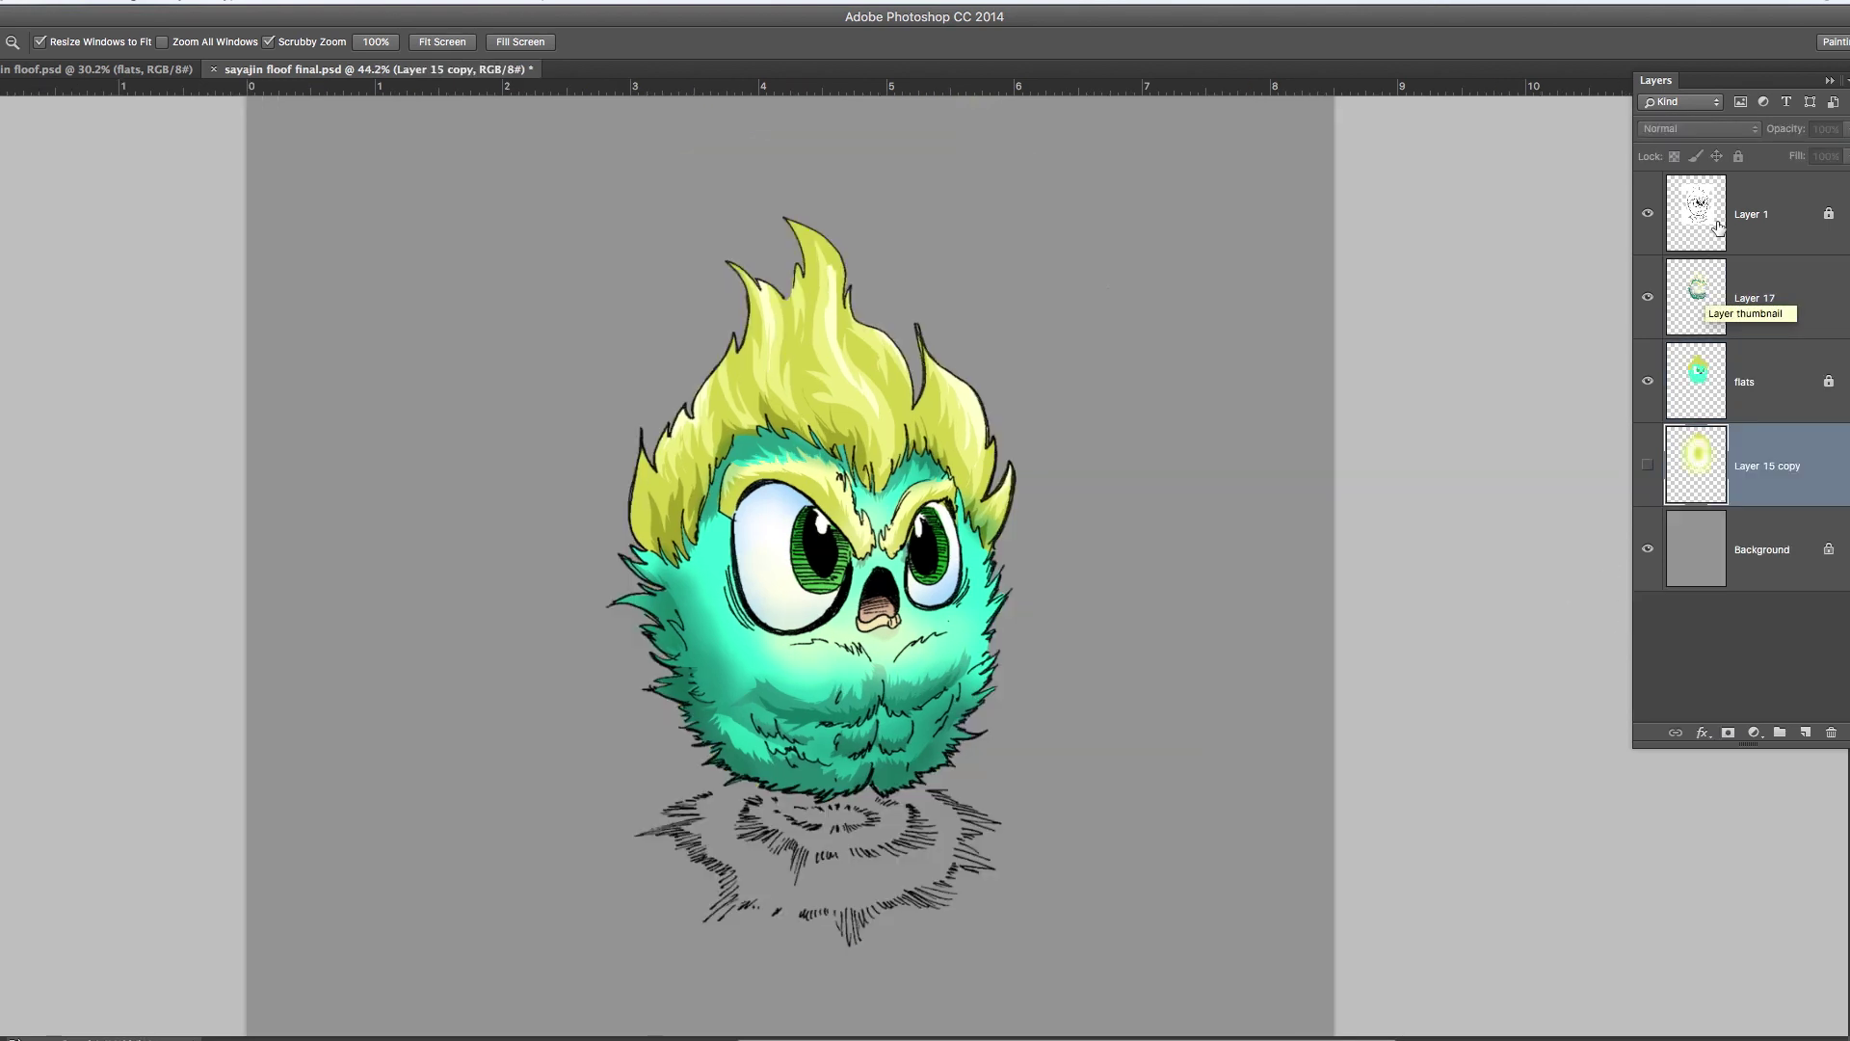
{"action": "left_click", "coordinate": [1704, 211]}
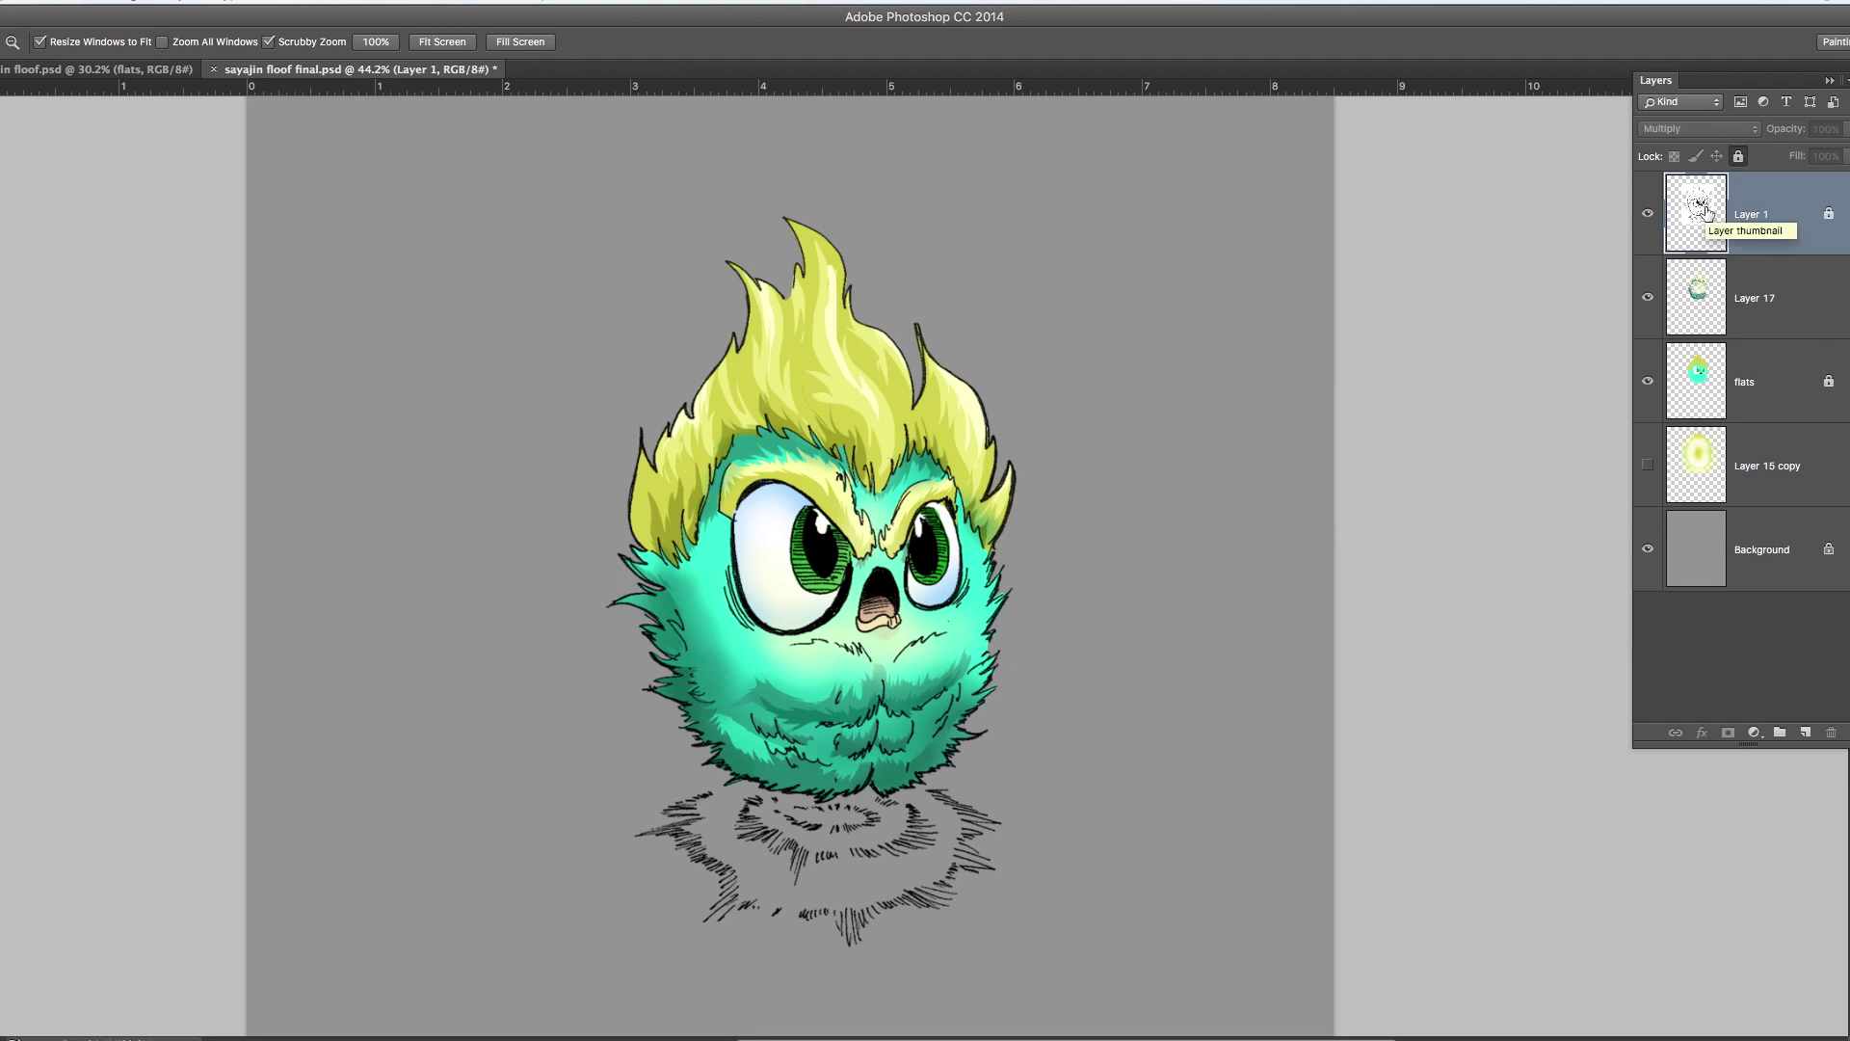
{"action": "left_click", "coordinate": [1708, 304]}
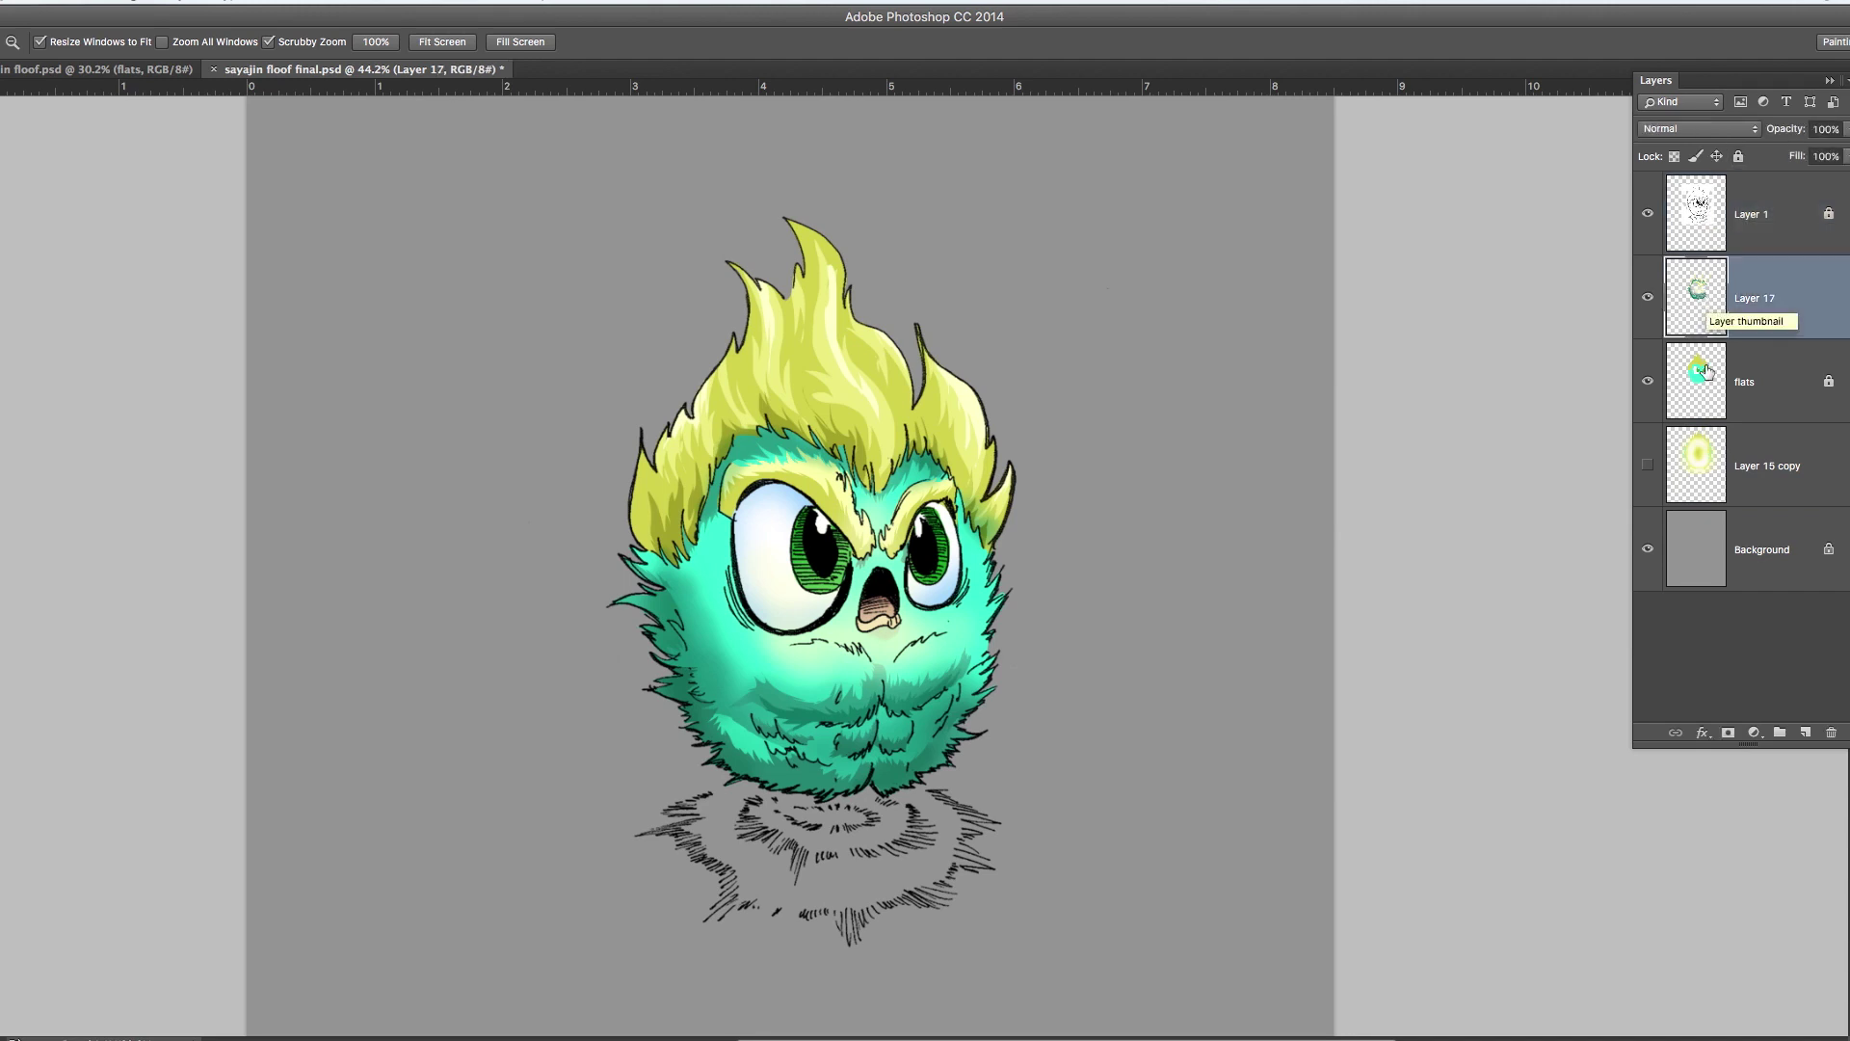
{"action": "left_click", "coordinate": [1704, 384]}
{"action": "left_click", "coordinate": [1710, 479]}
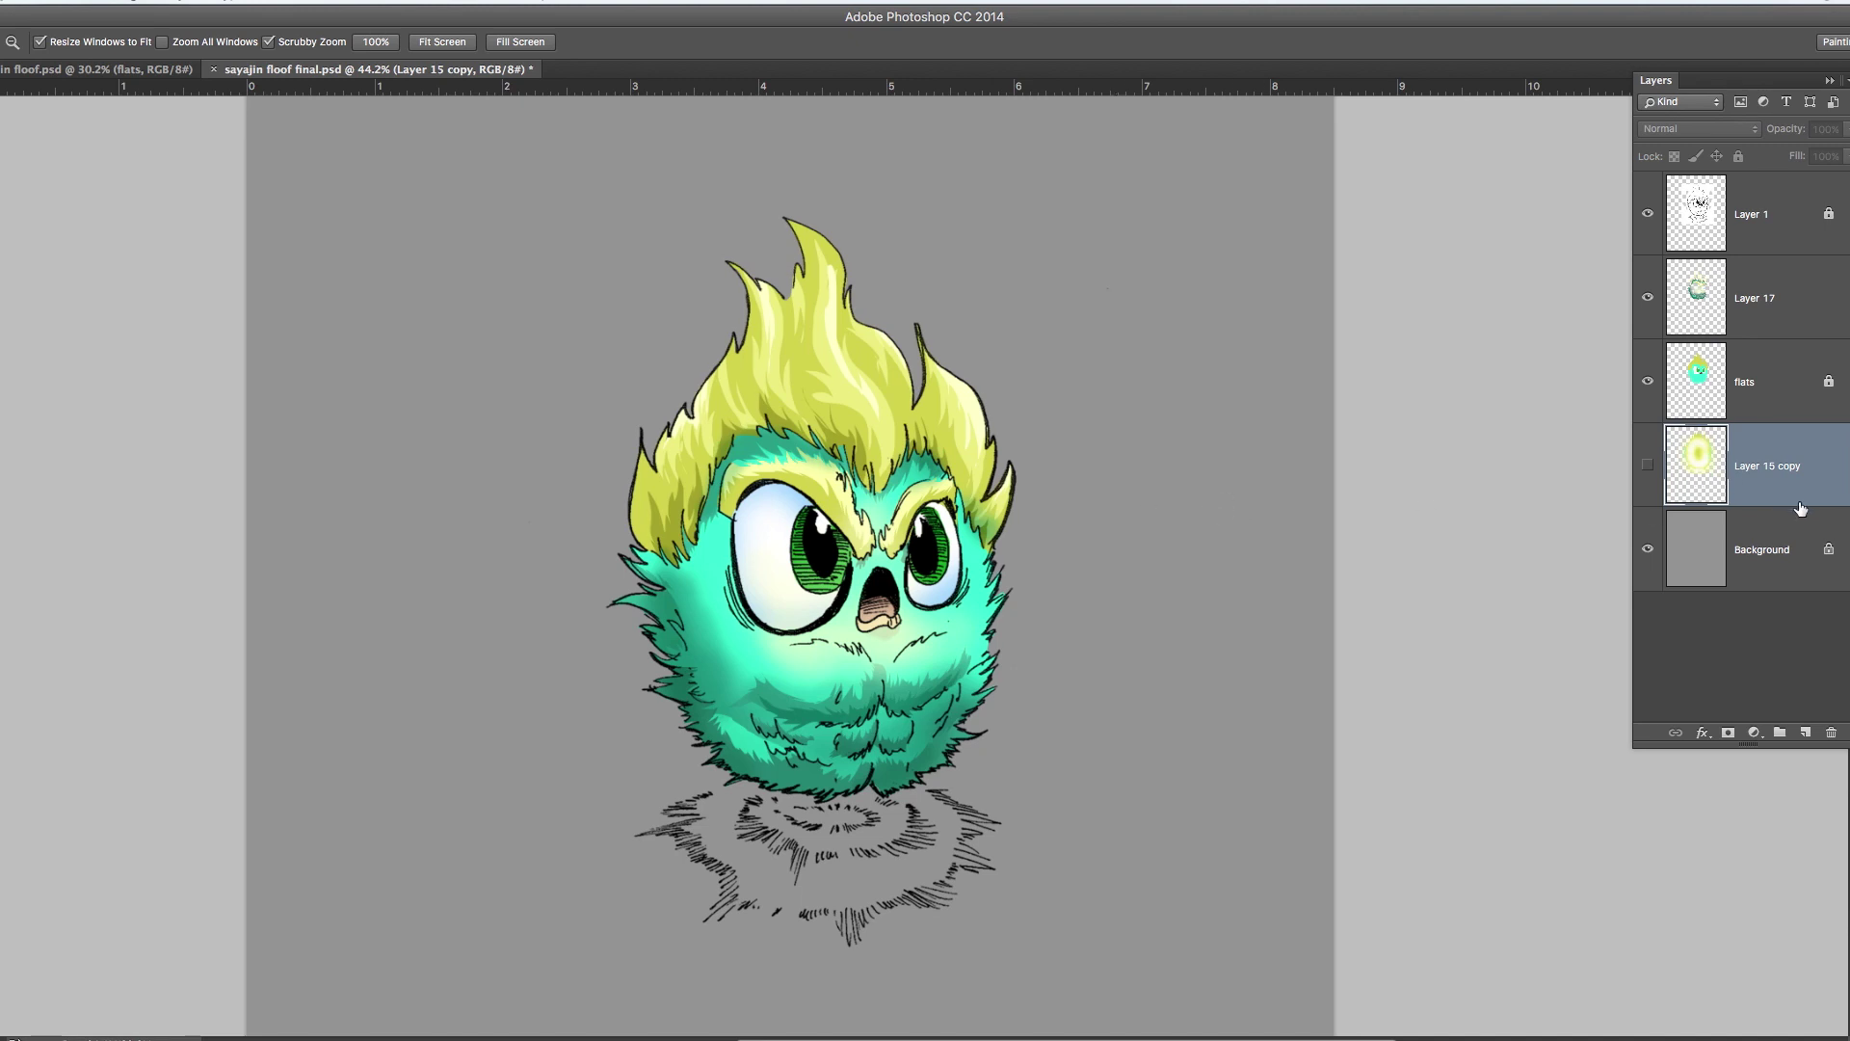
{"action": "left_click", "coordinate": [1787, 325]}
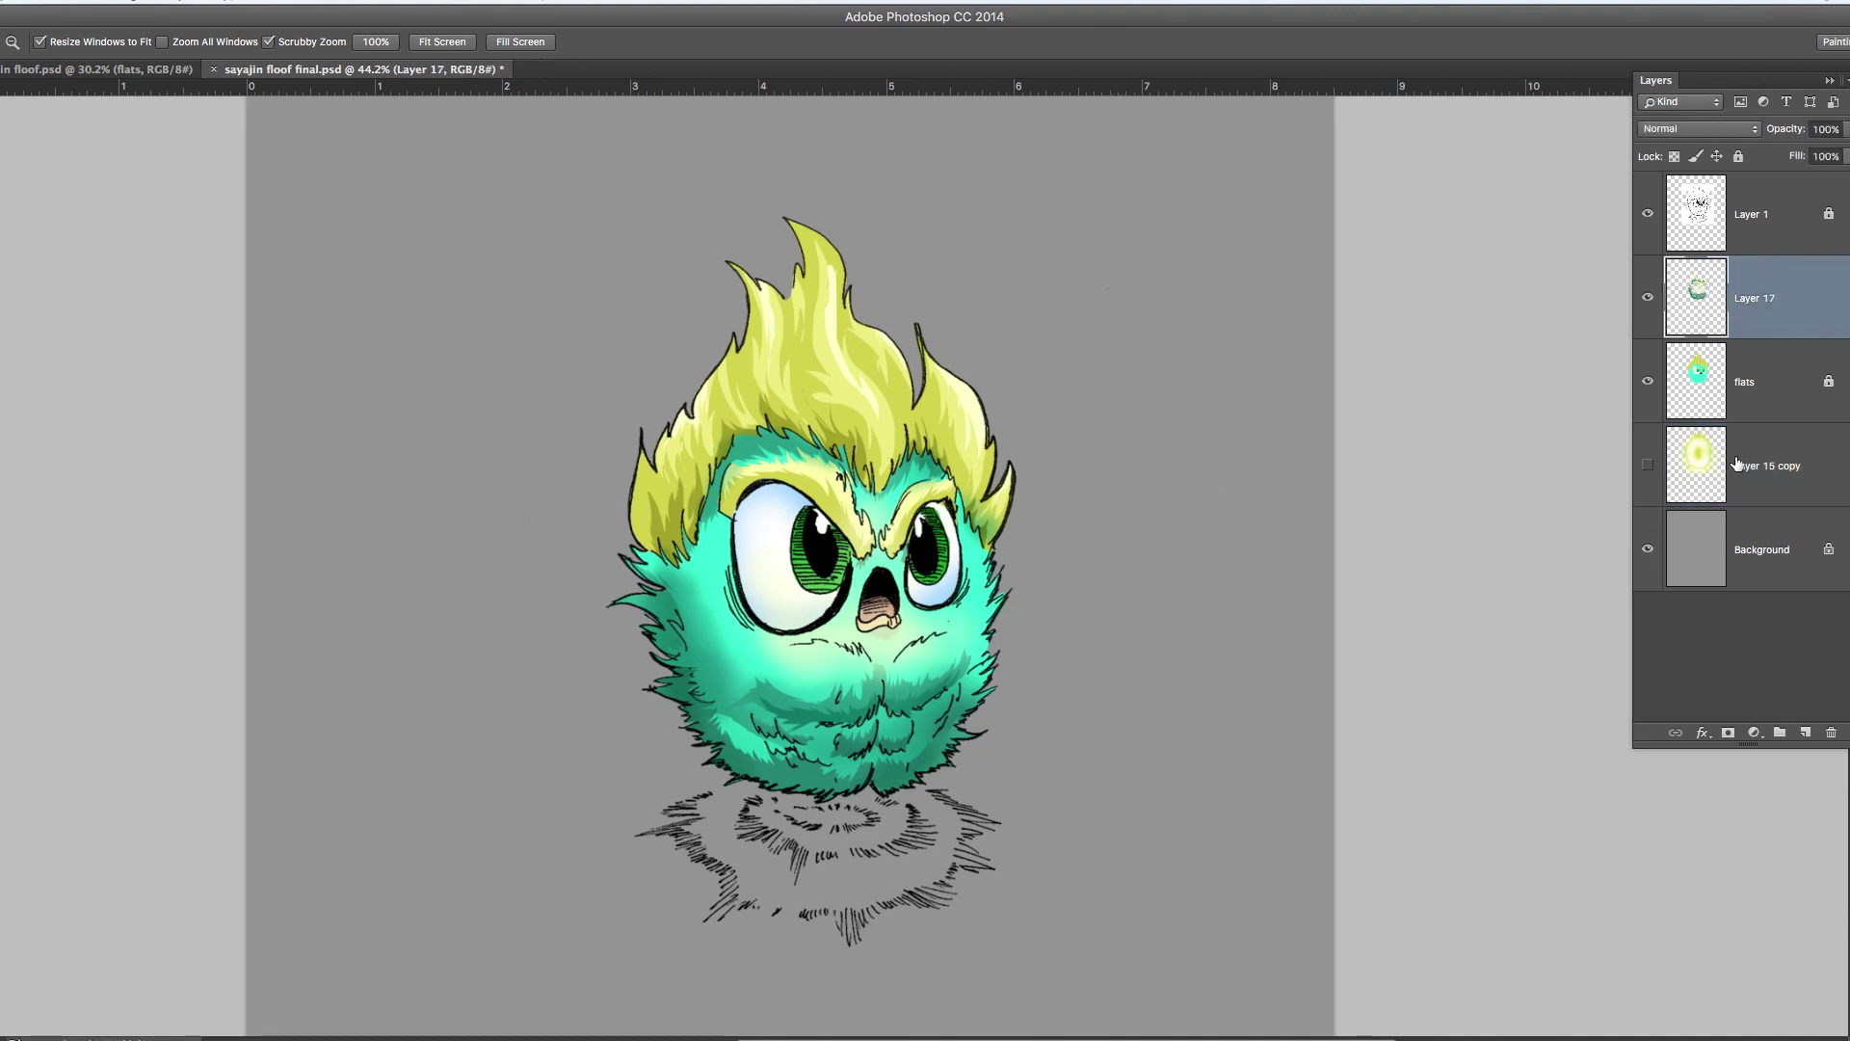
{"action": "left_click", "coordinate": [1713, 564]}
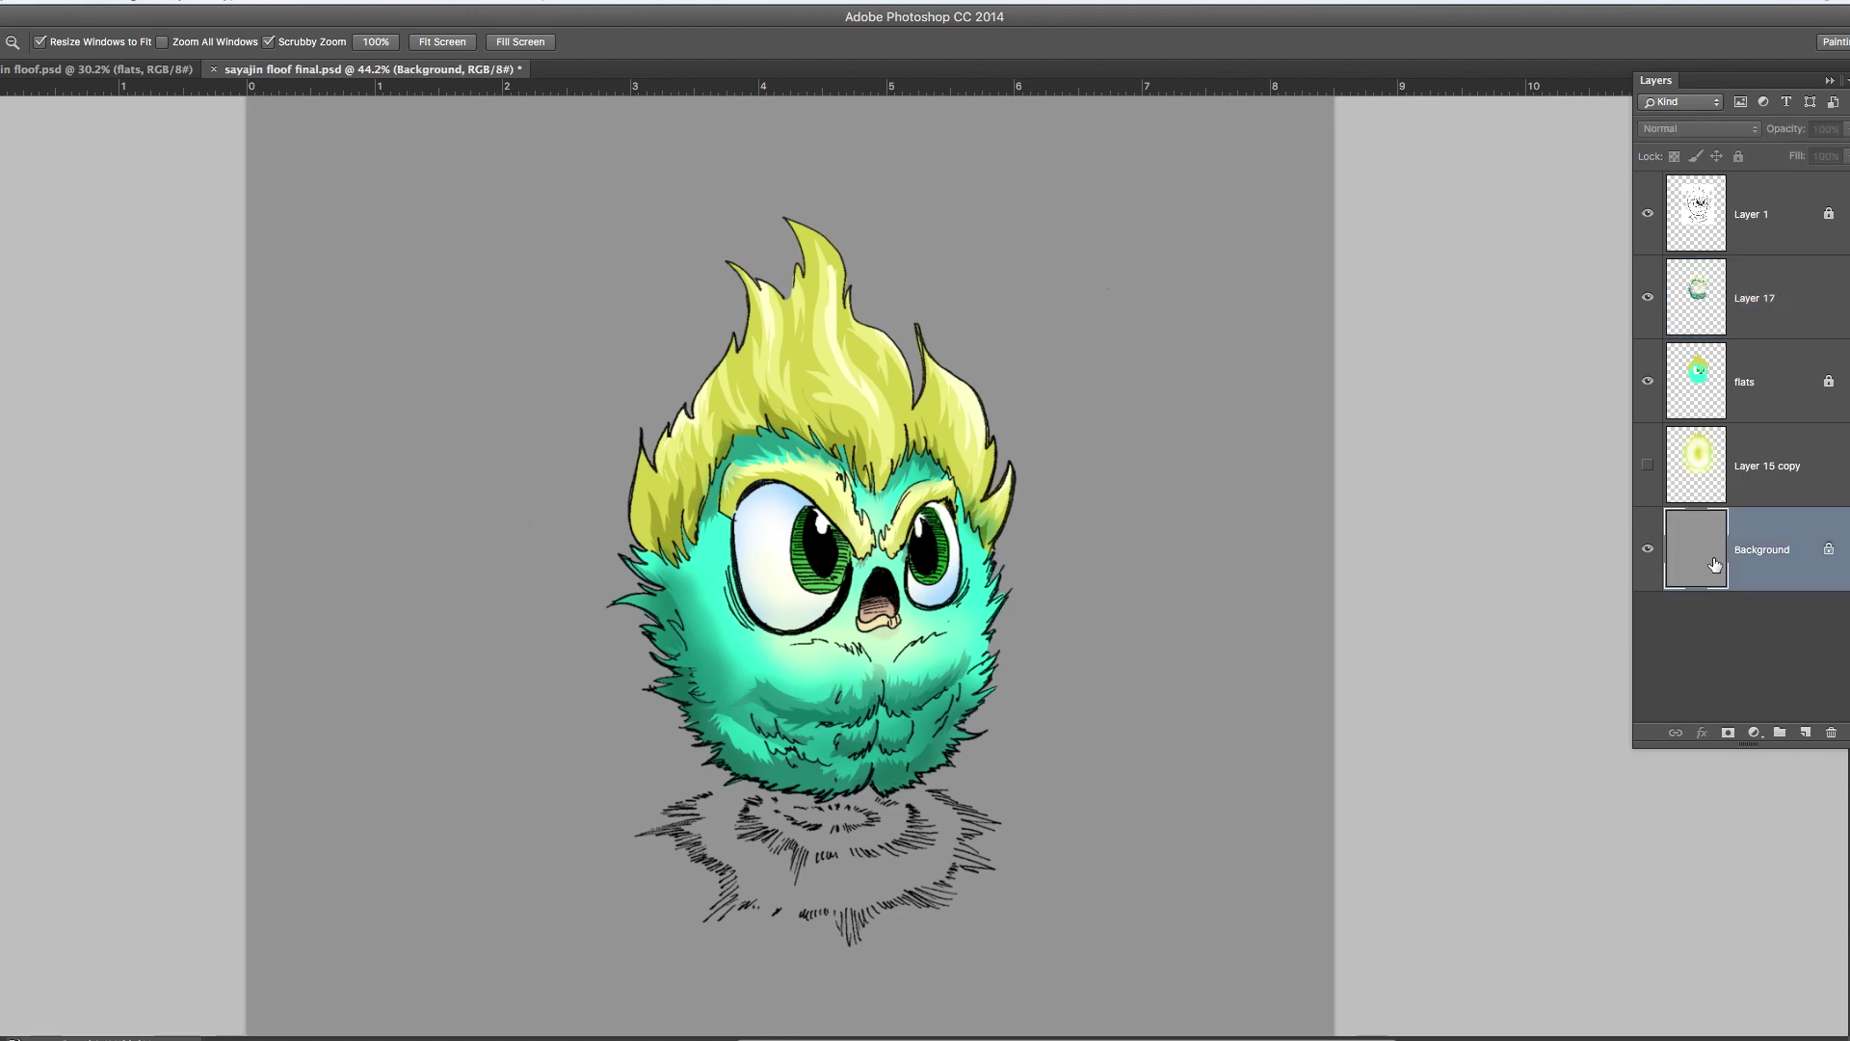